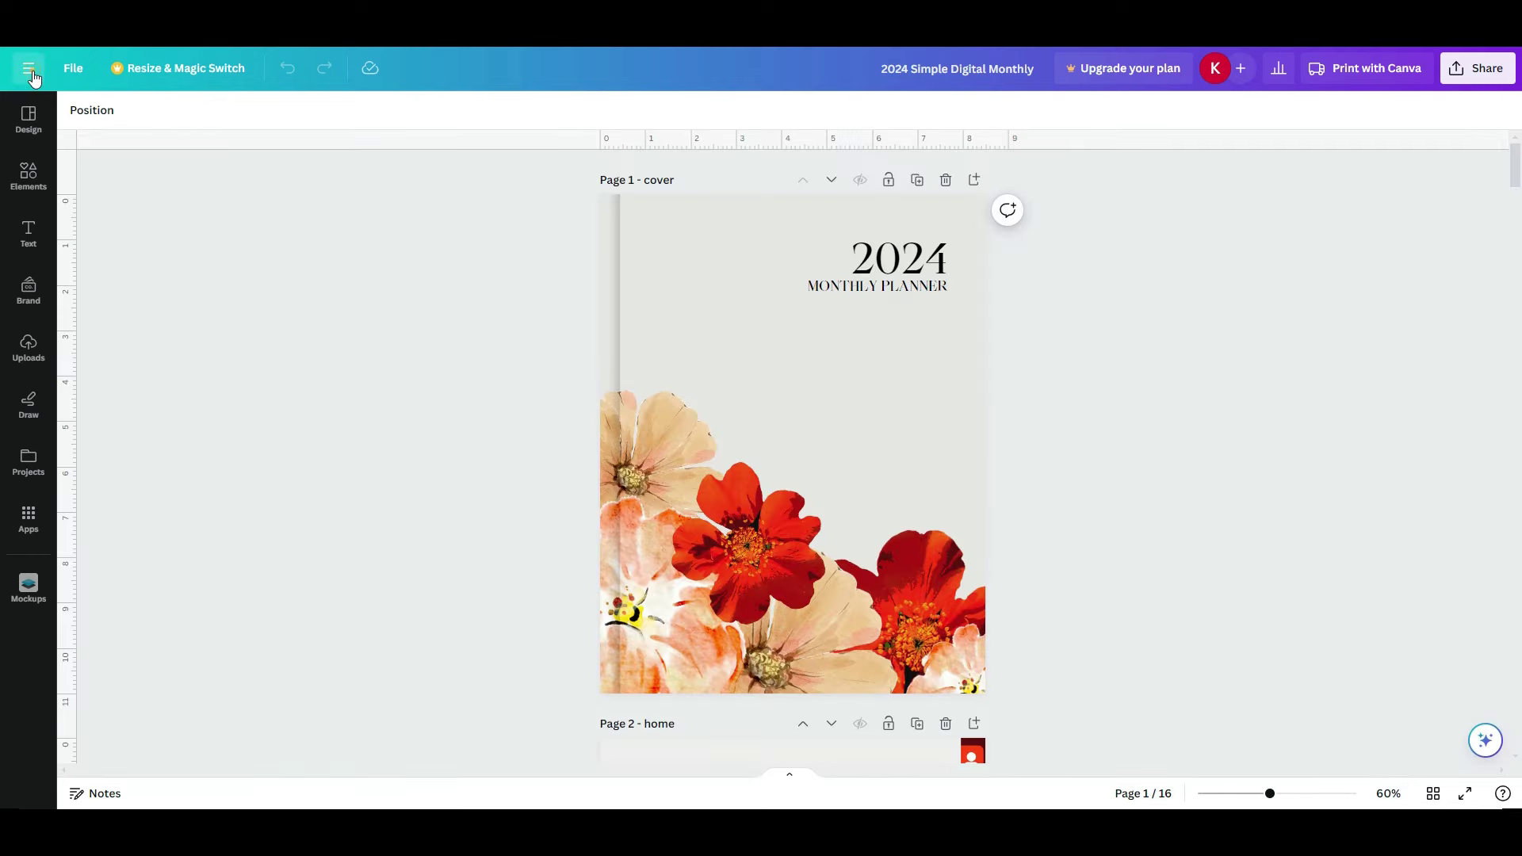
Create a new custom-size design 11 in wide and 8.5 in high
left_click(30, 71)
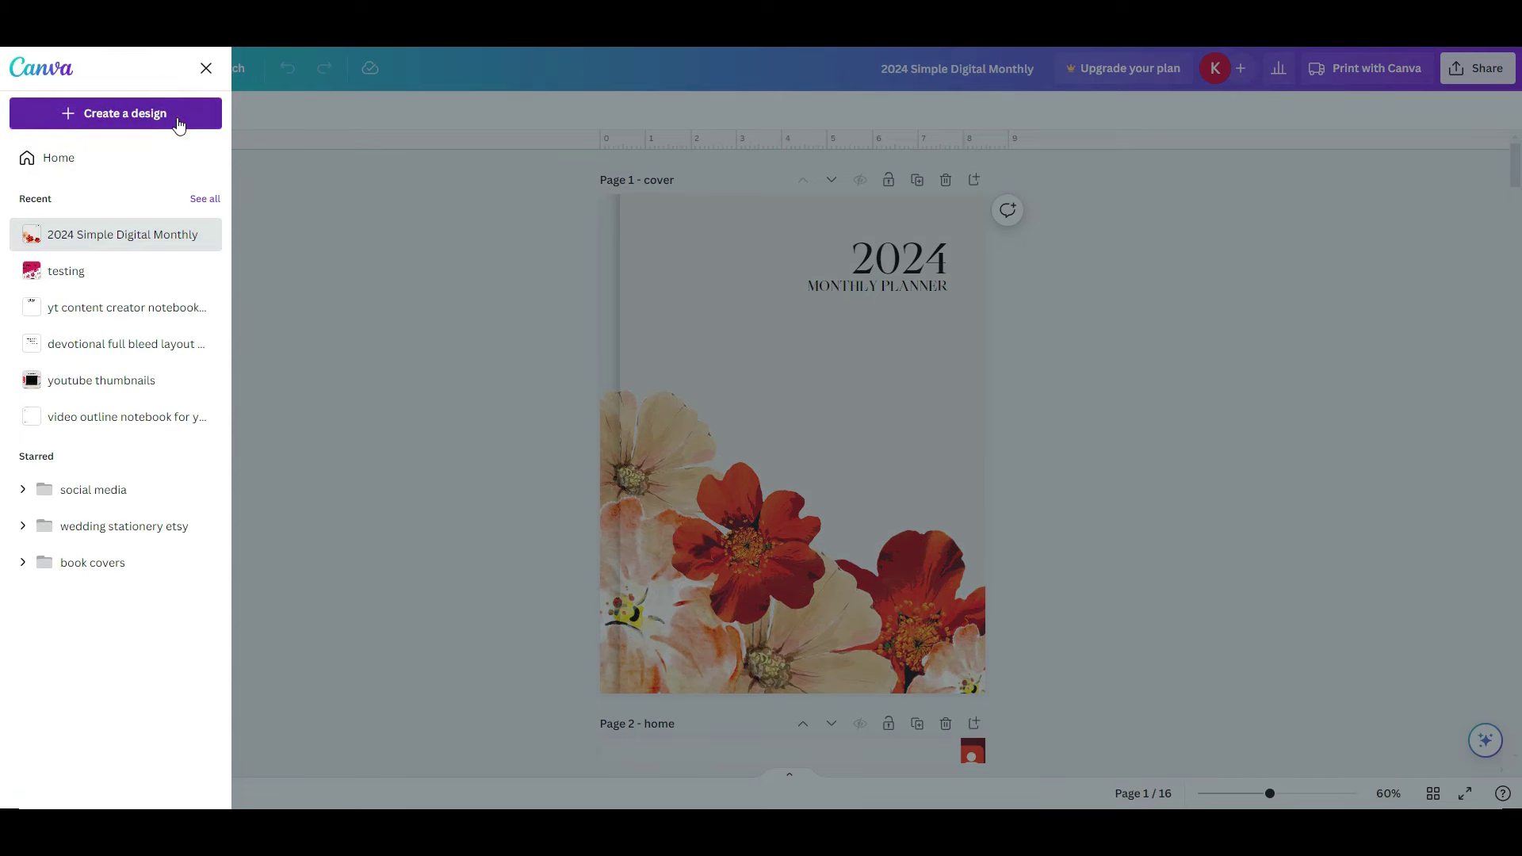
left_click(179, 124)
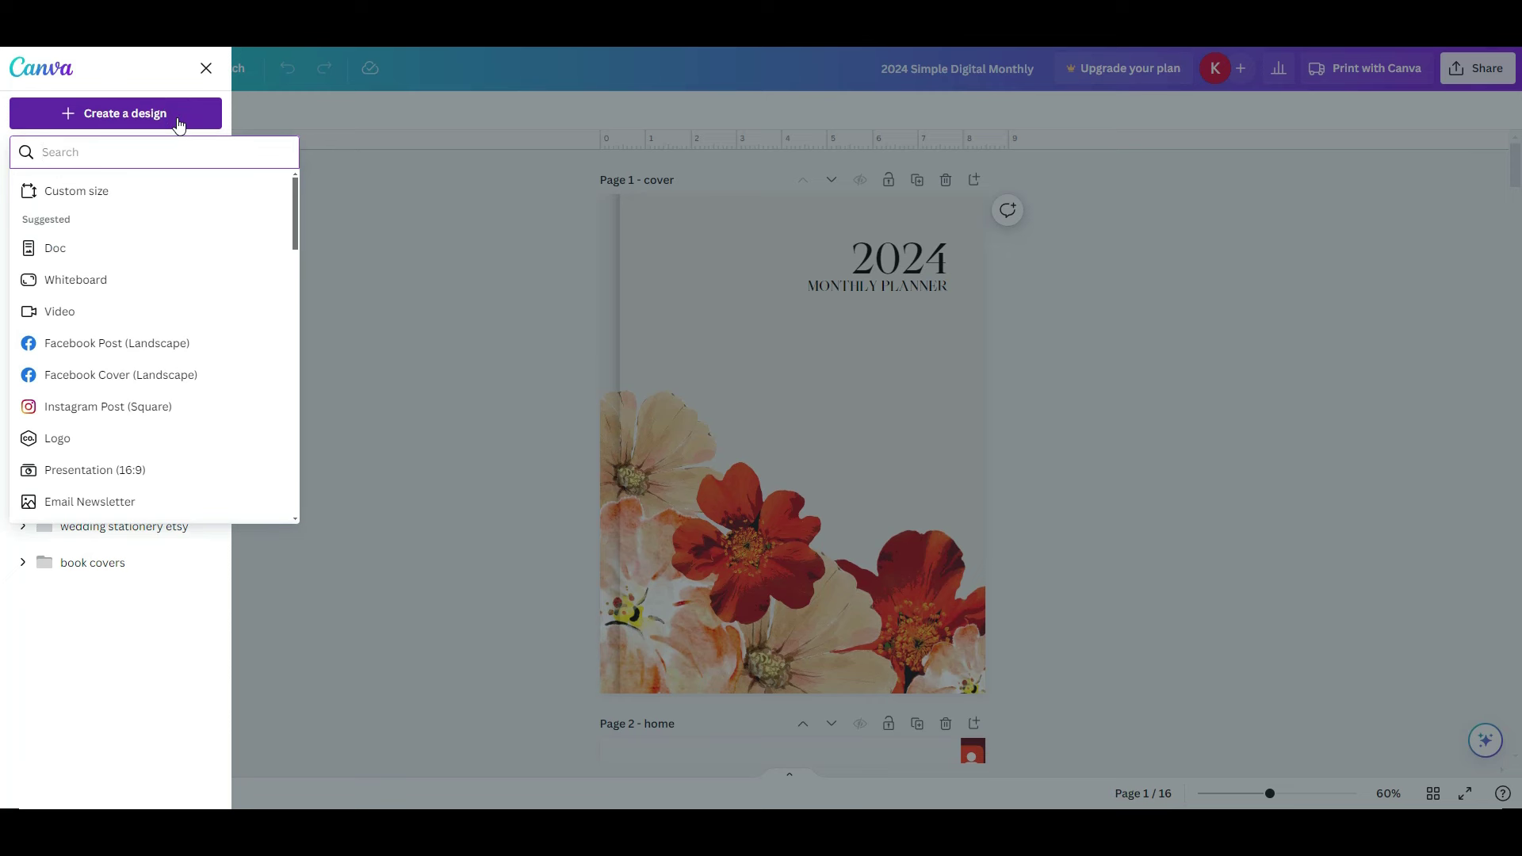
left_click(136, 192)
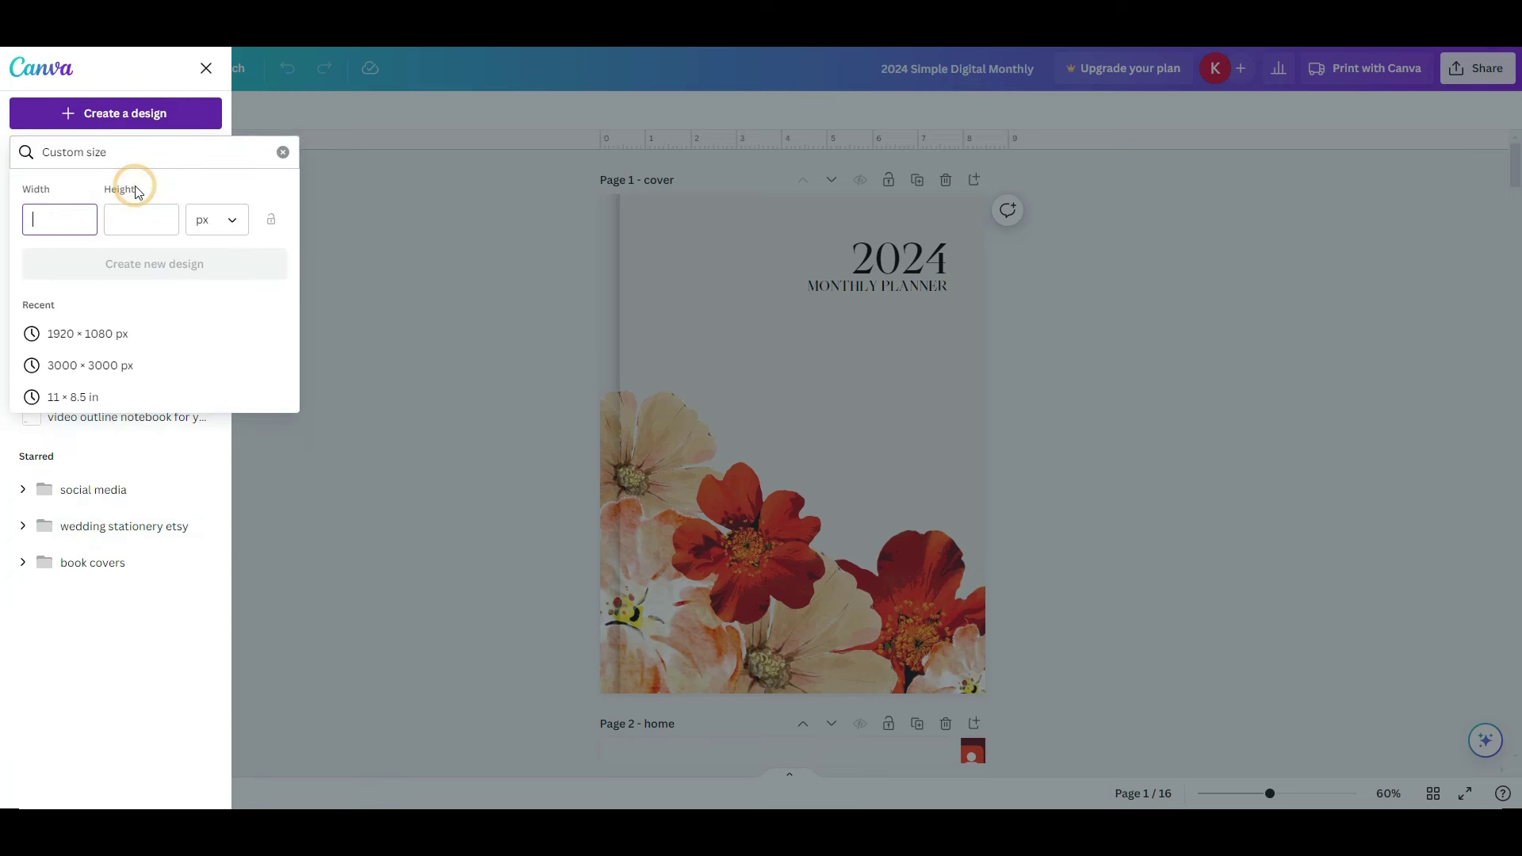
left_click(240, 230)
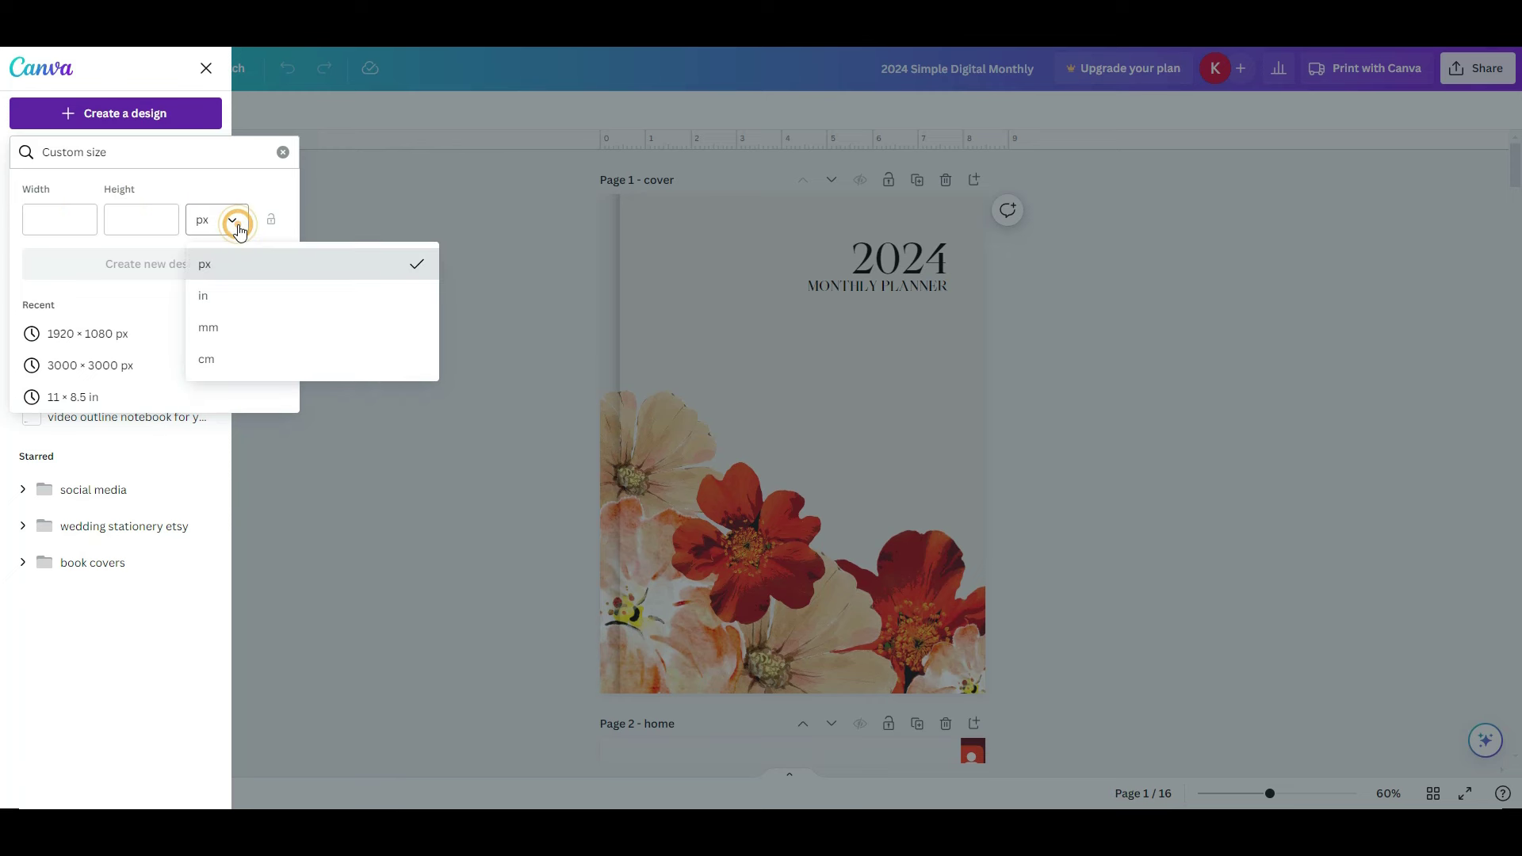
left_click(232, 296)
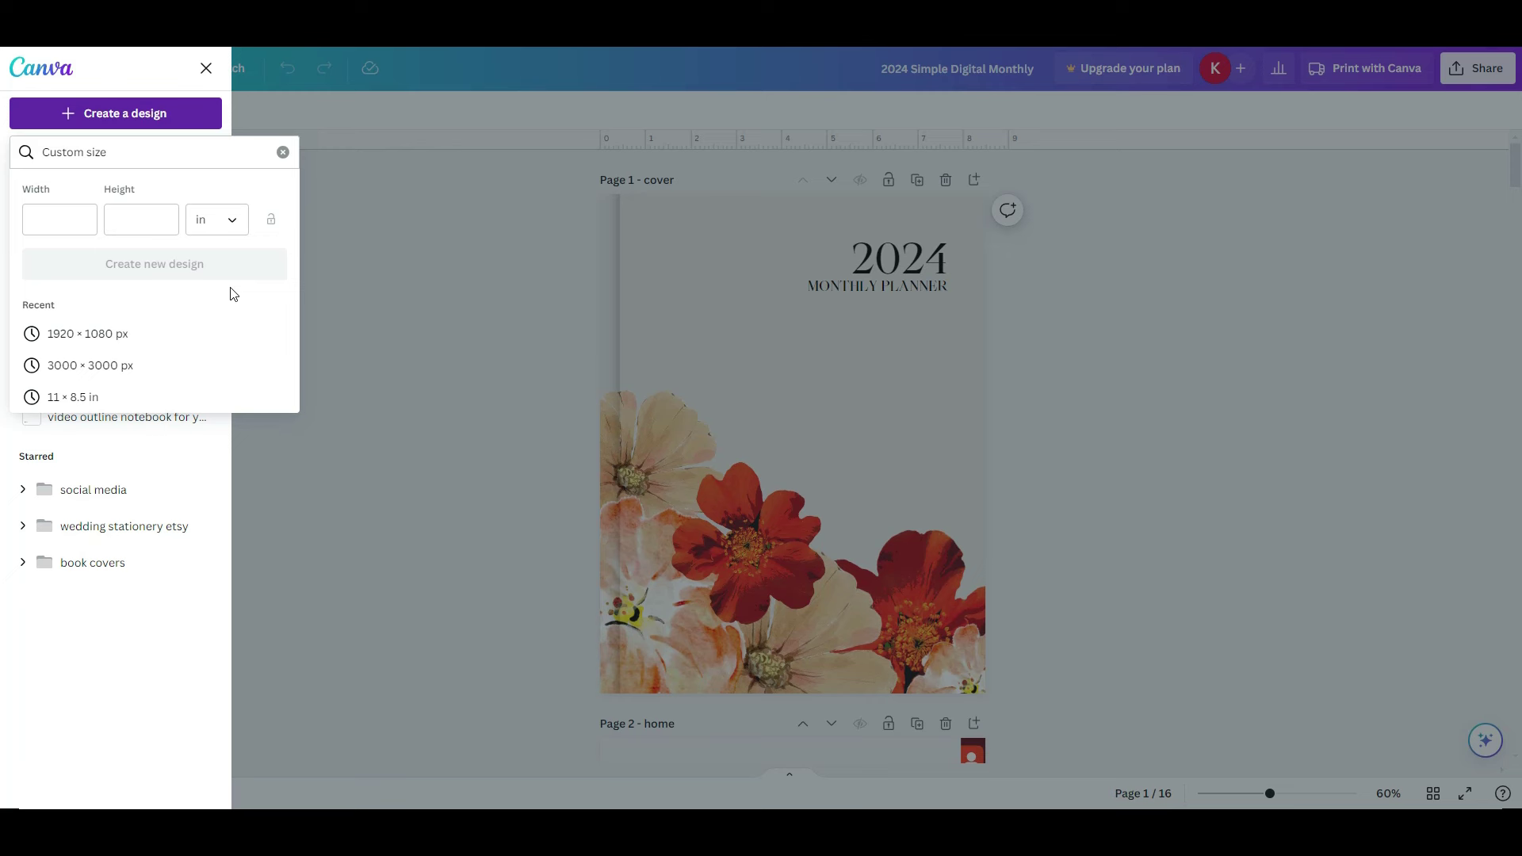
left_click(62, 224)
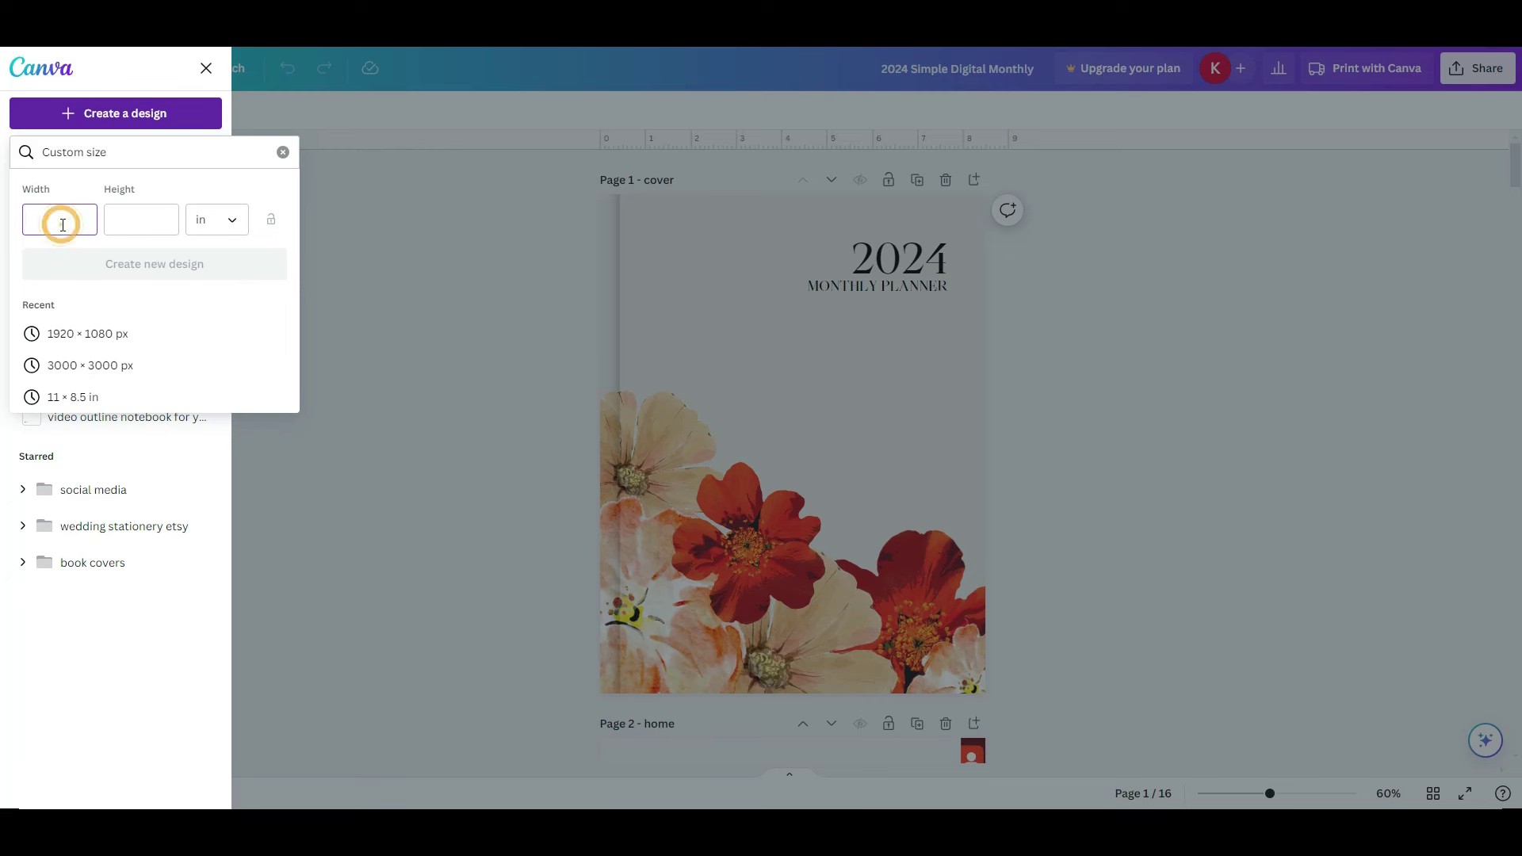
left_click(144, 220)
type("8.5")
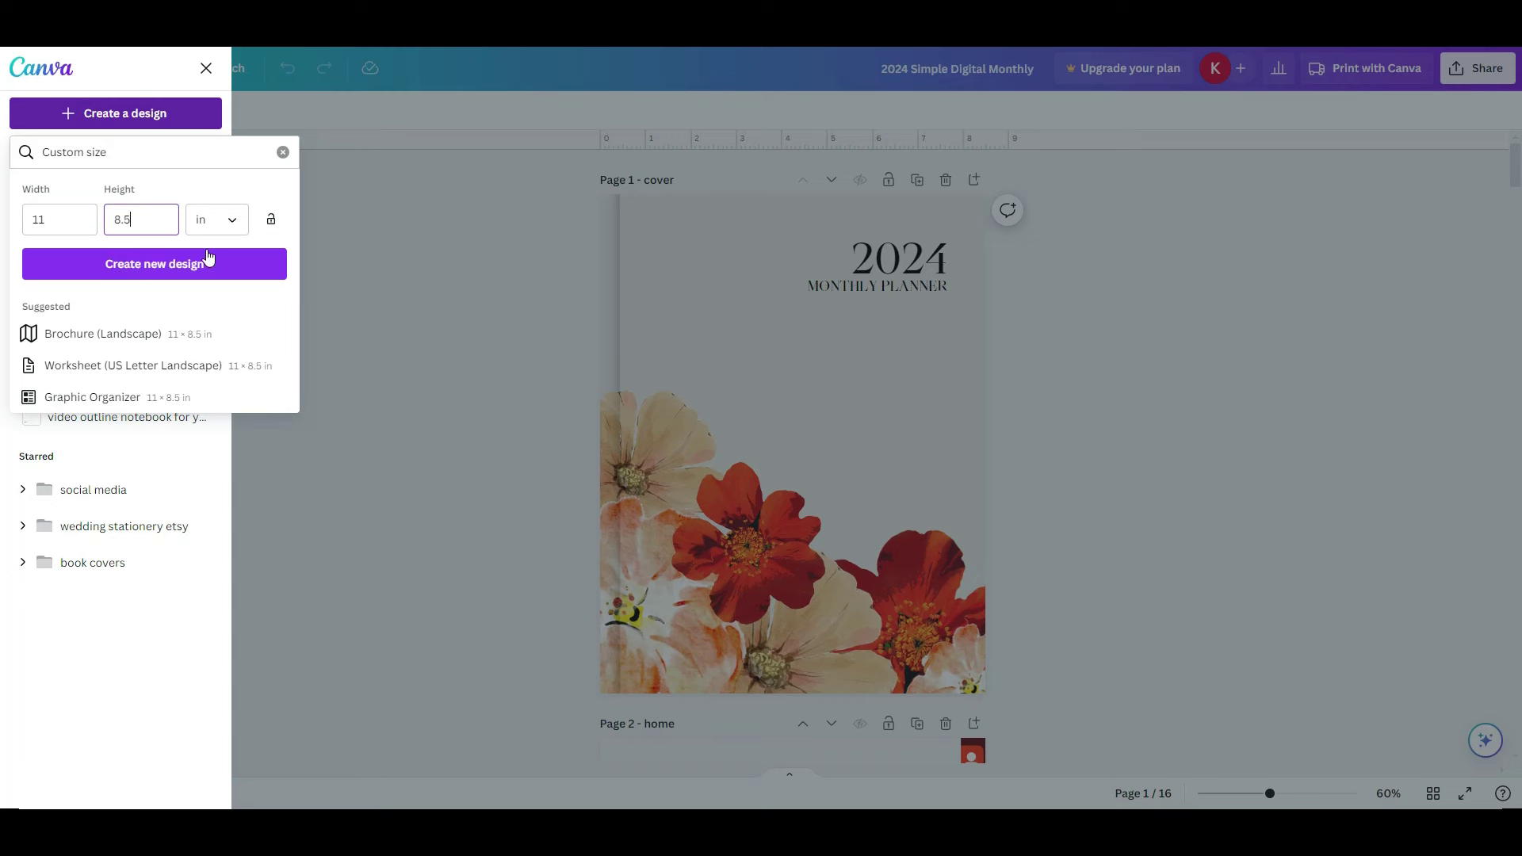
left_click(208, 256)
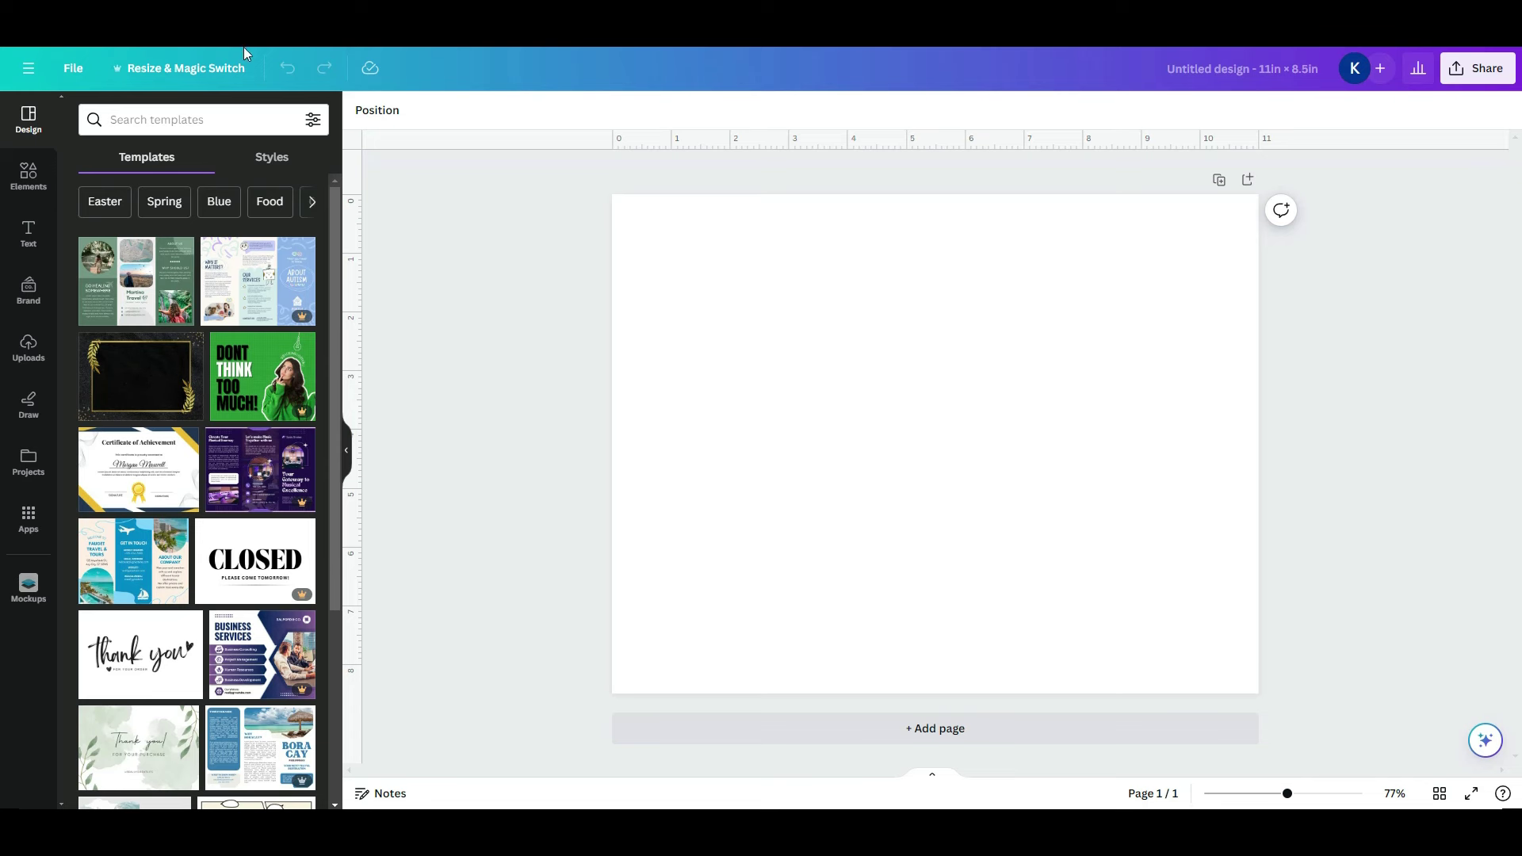
Resize this design to a custom width of 14 in, keeping the 8.5 in height
left_click(248, 71)
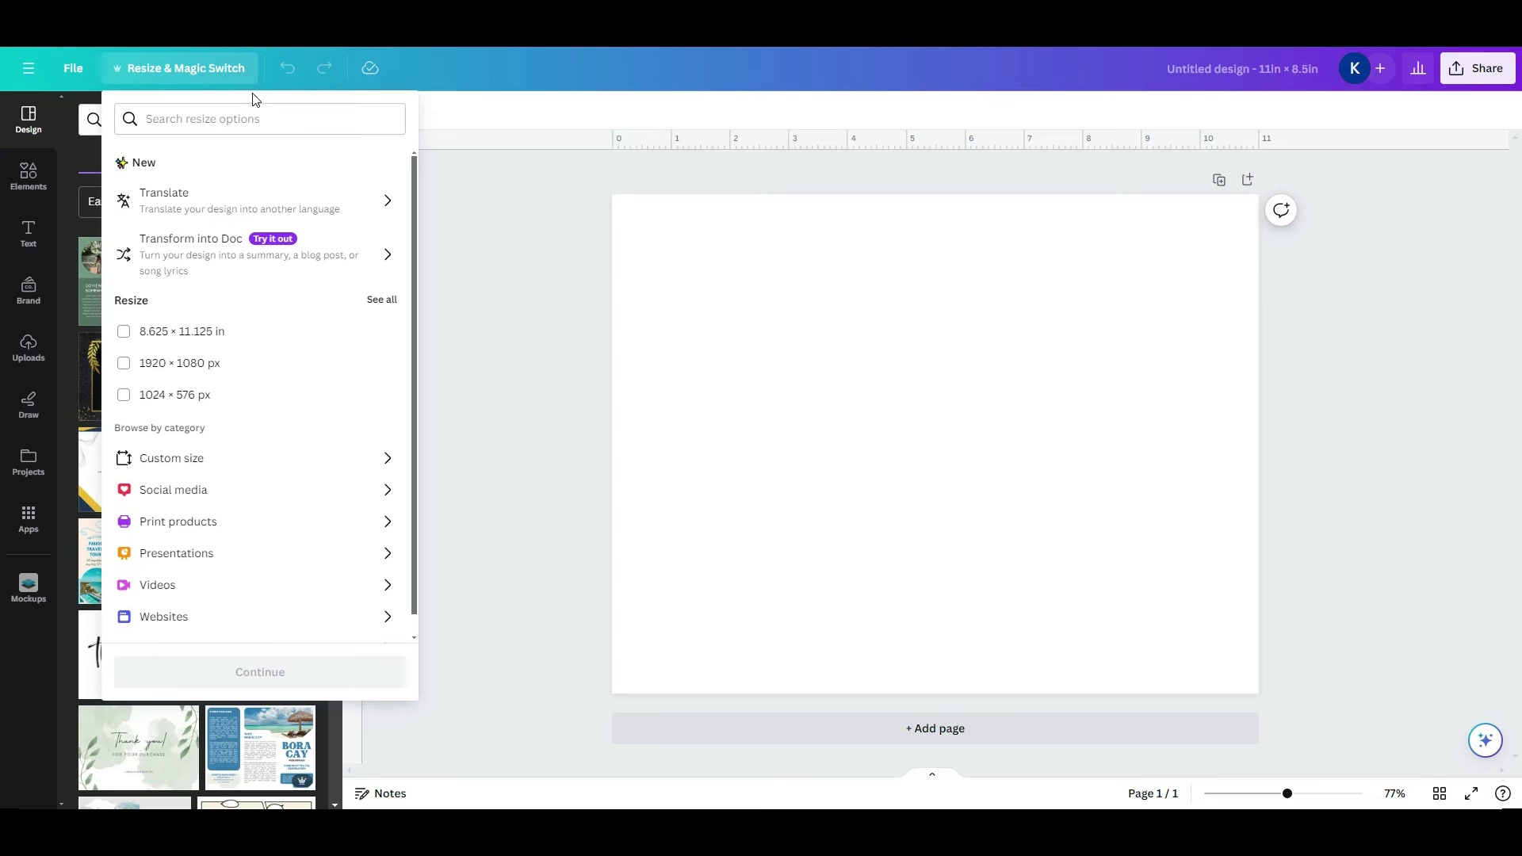
left_click(272, 459)
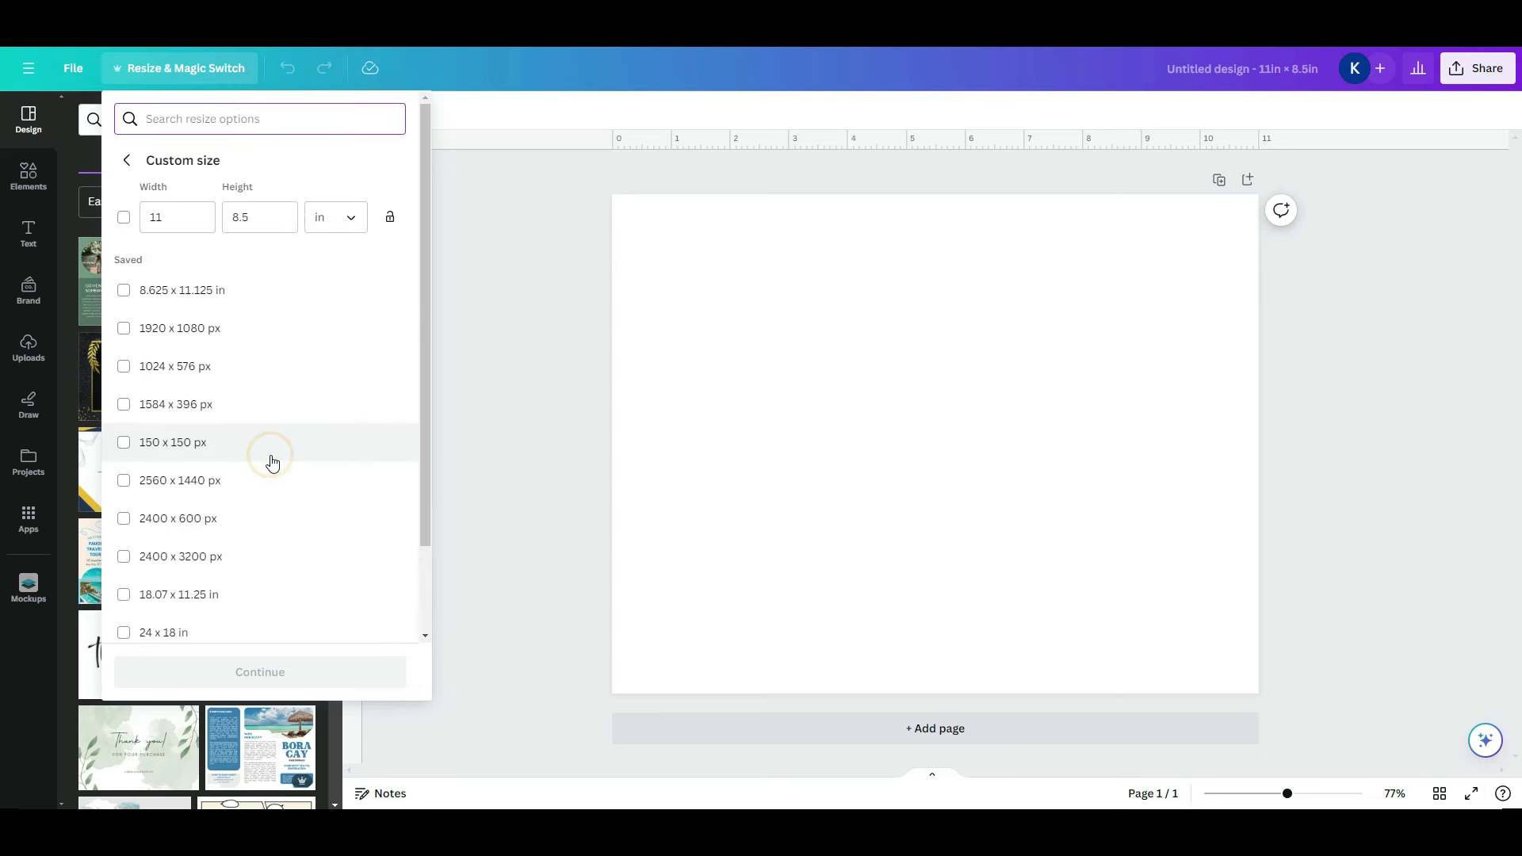
left_click(167, 214)
key("BackSpace")
type("4")
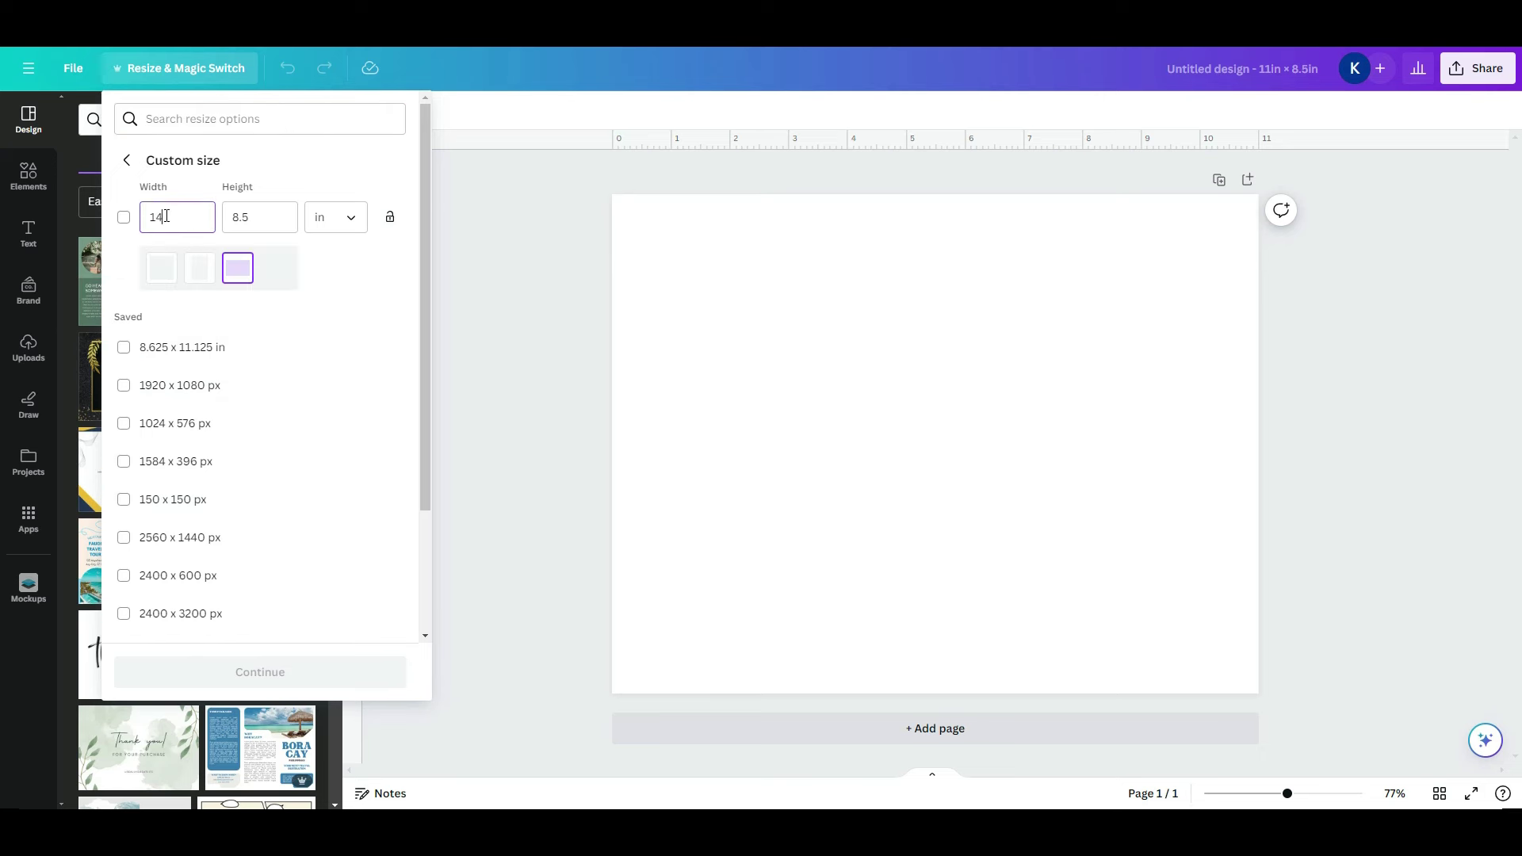
left_click(285, 673)
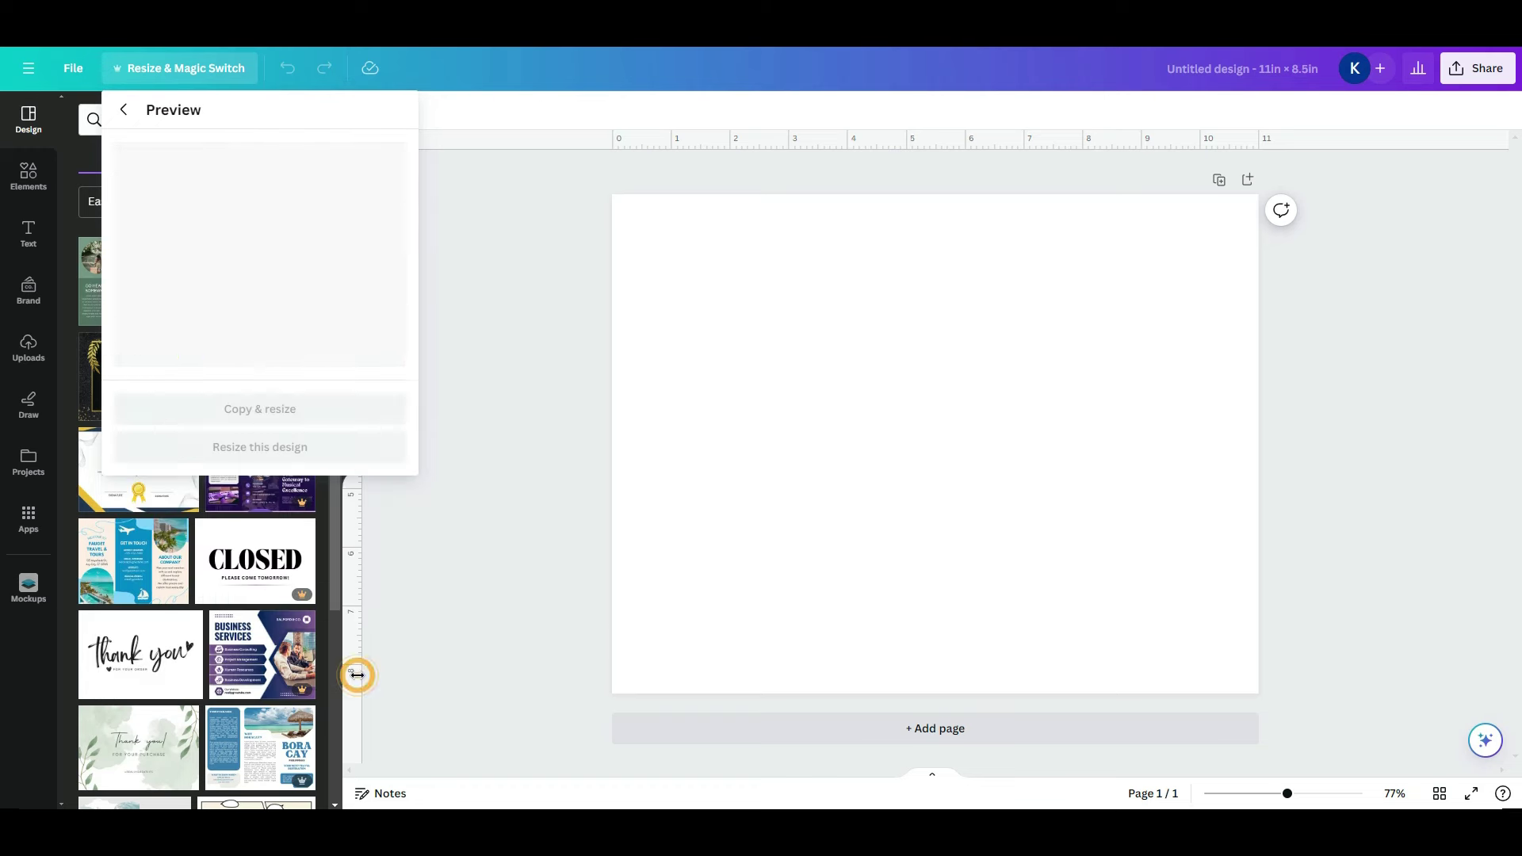
left_click(353, 458)
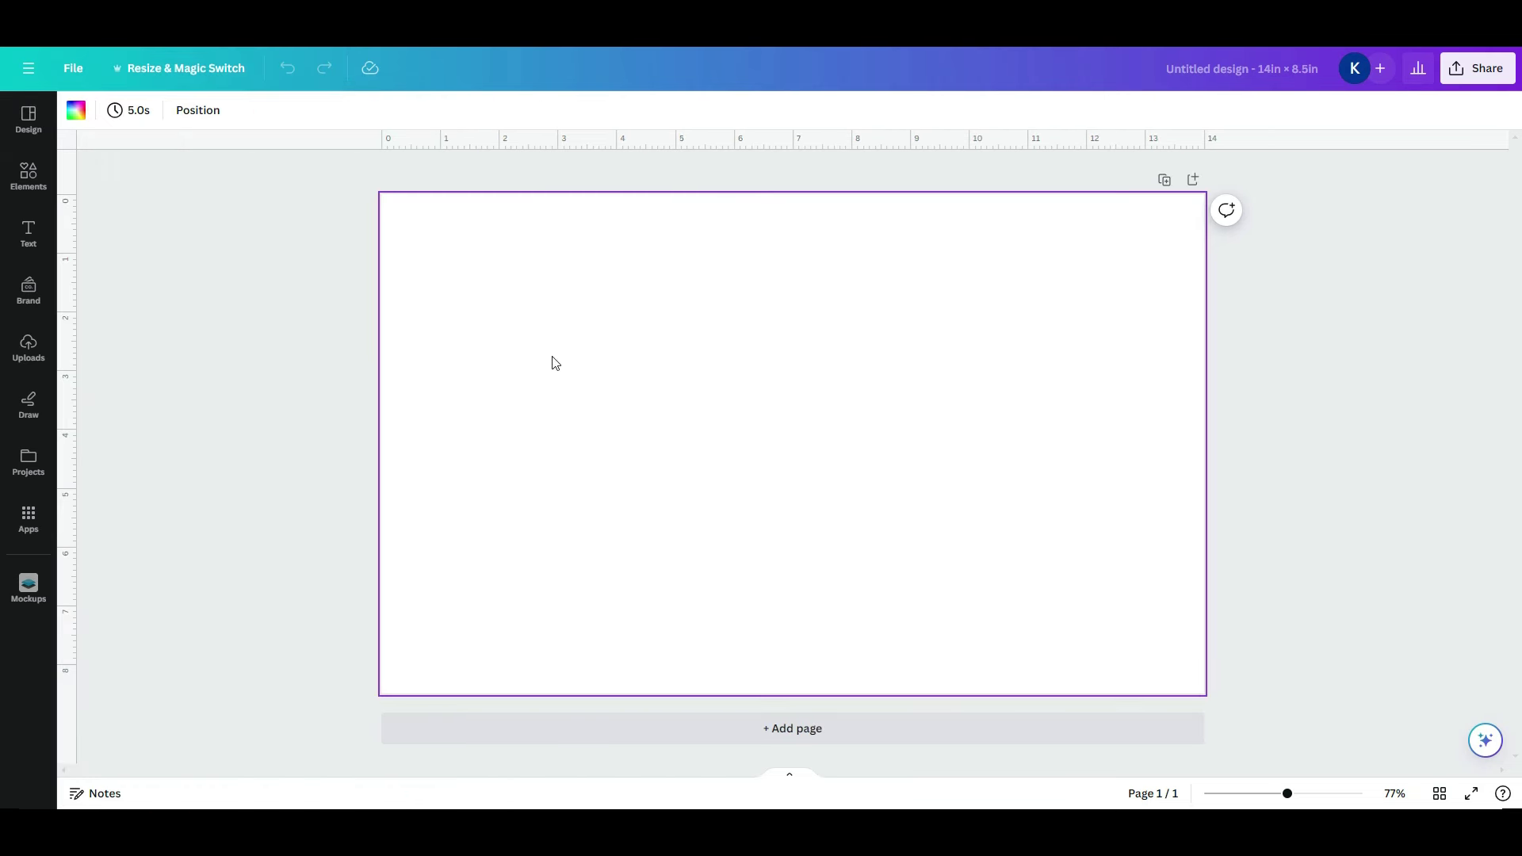
Fill the page background with the solid cream colour #F4EDD8
left_click(77, 110)
left_click(86, 206)
left_click(116, 382)
left_click(115, 289)
left_click(100, 294)
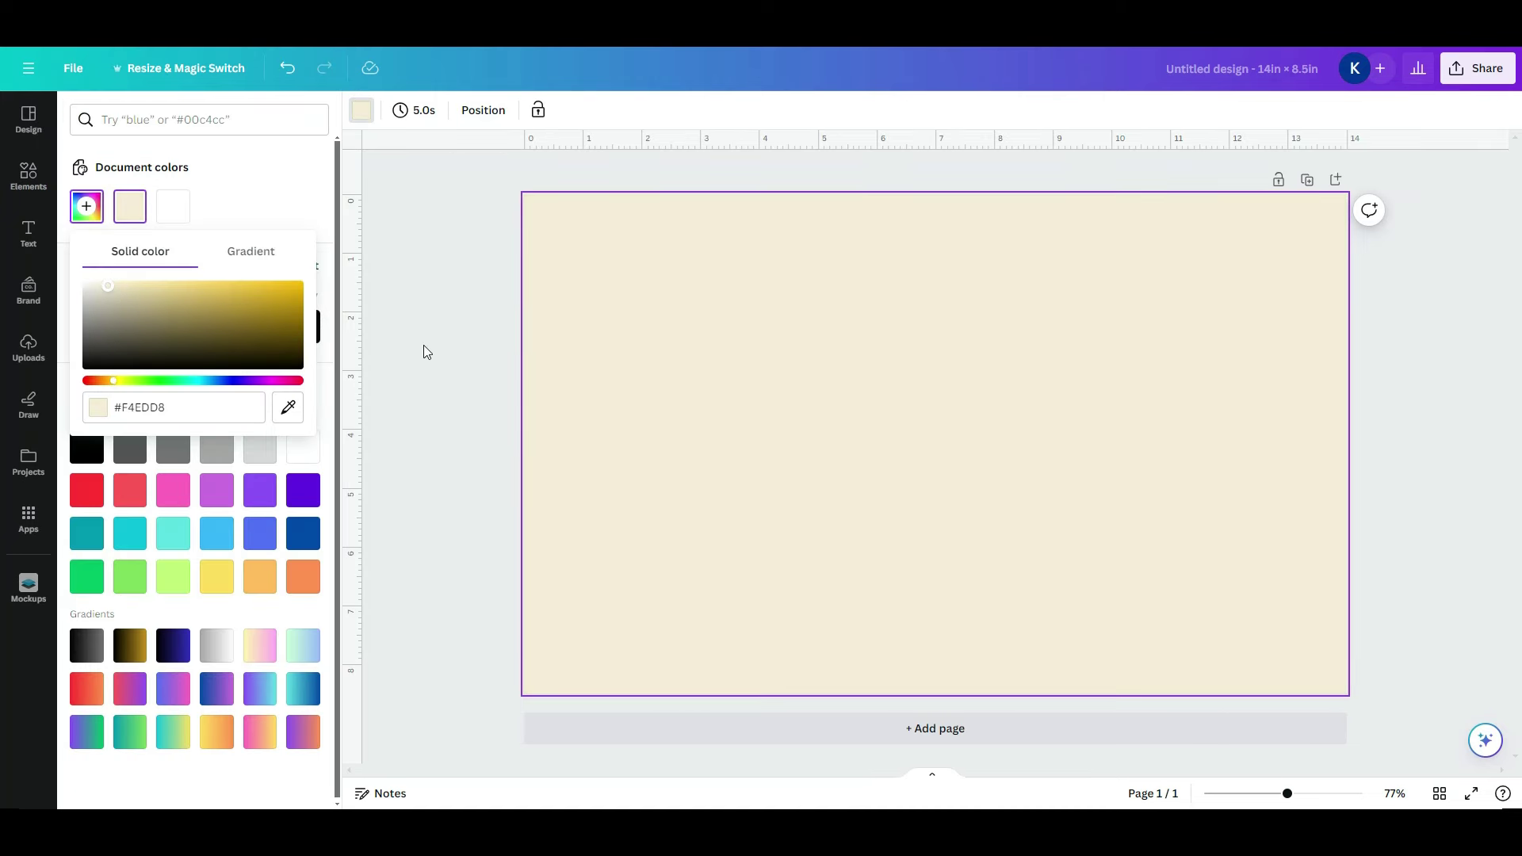
left_click(423, 345)
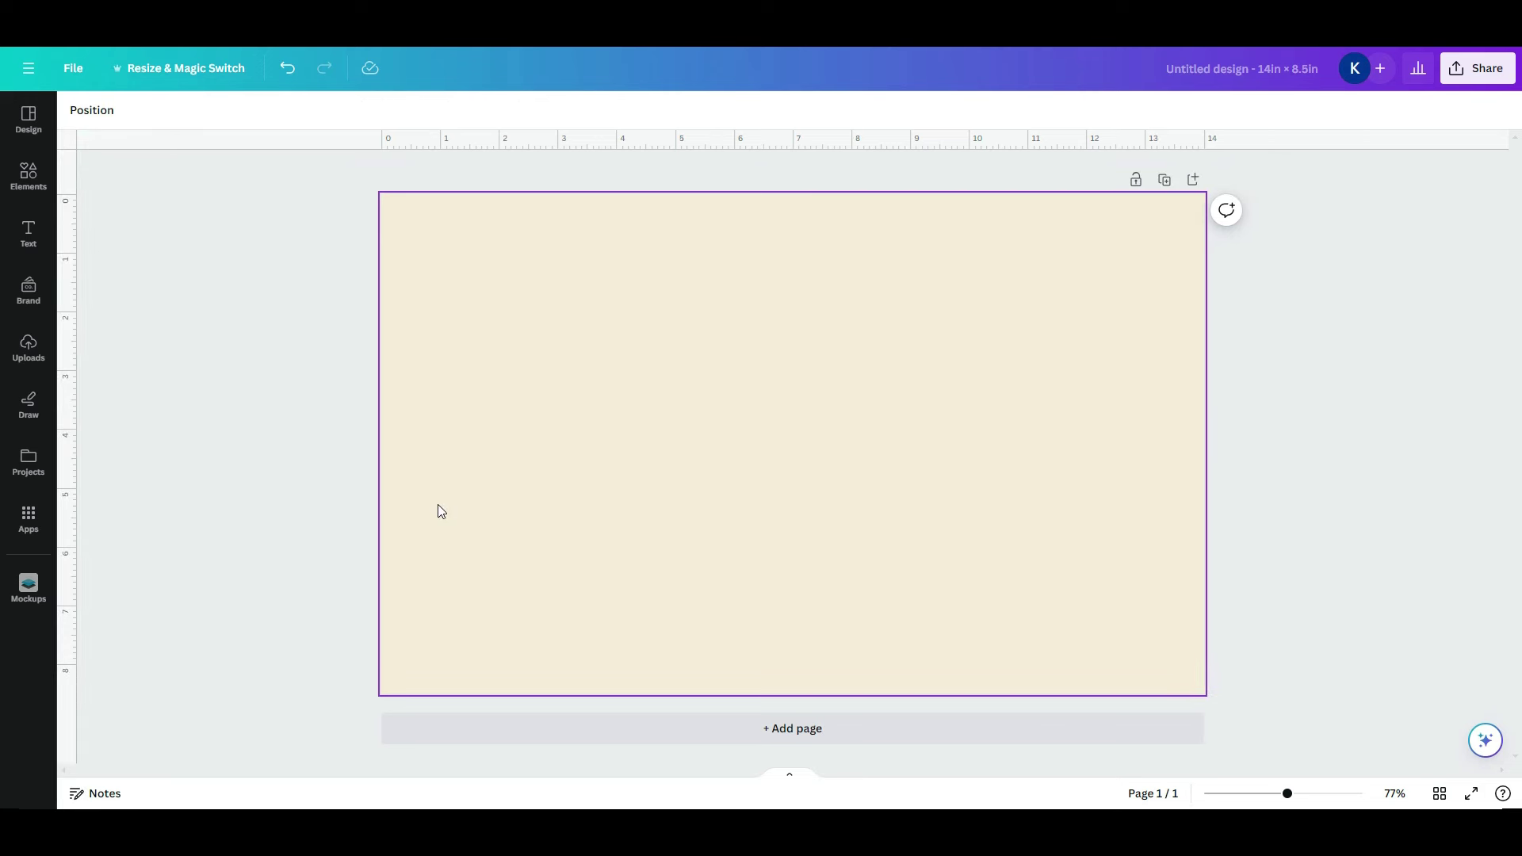
Add a square shape to the page and fill it with the medium-dark grey from the default solid colours
key("r")
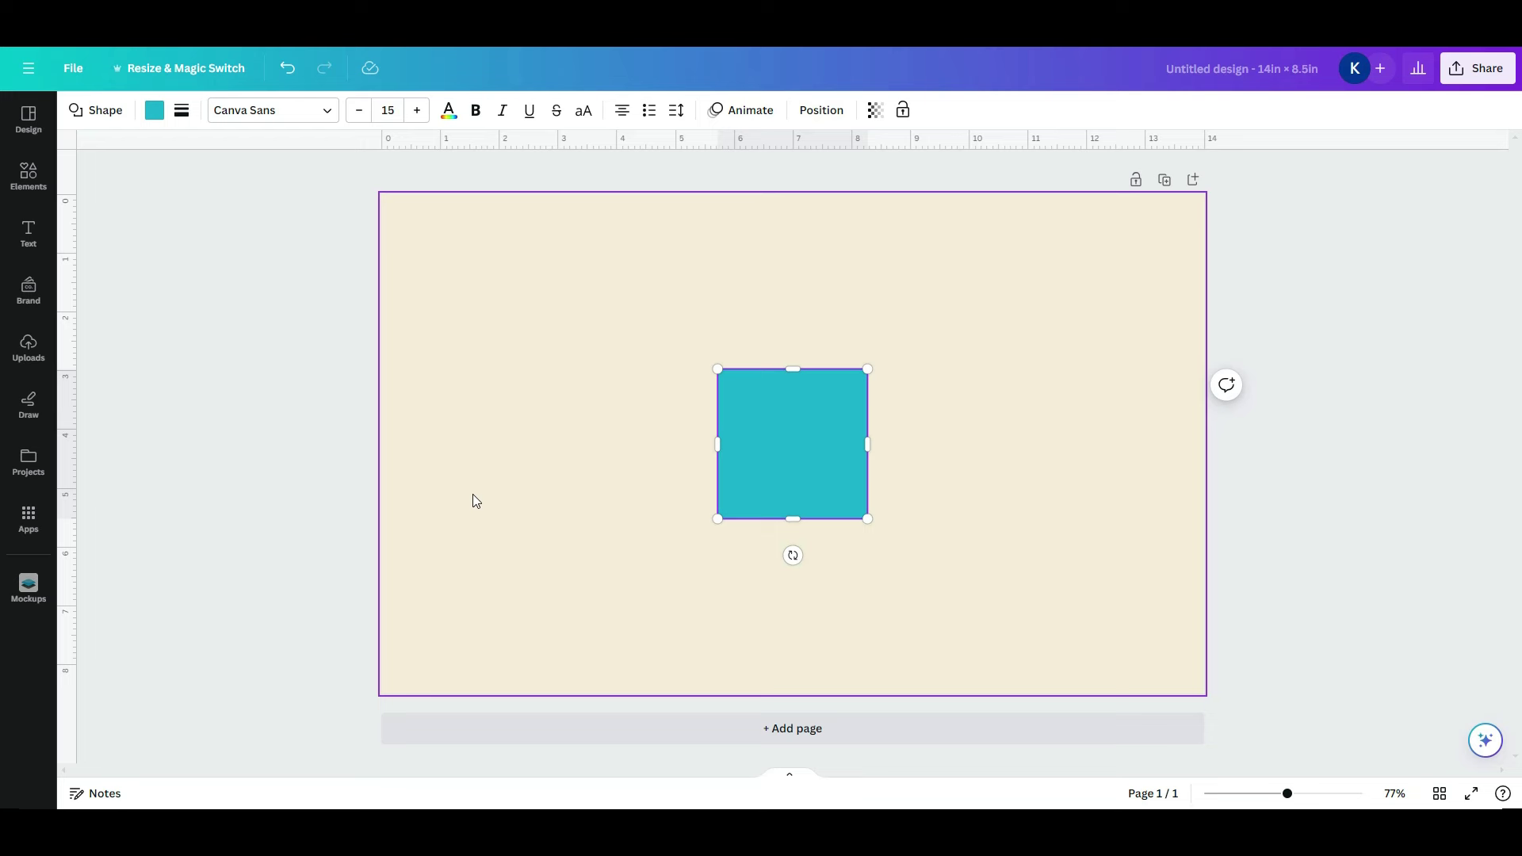
left_click(154, 110)
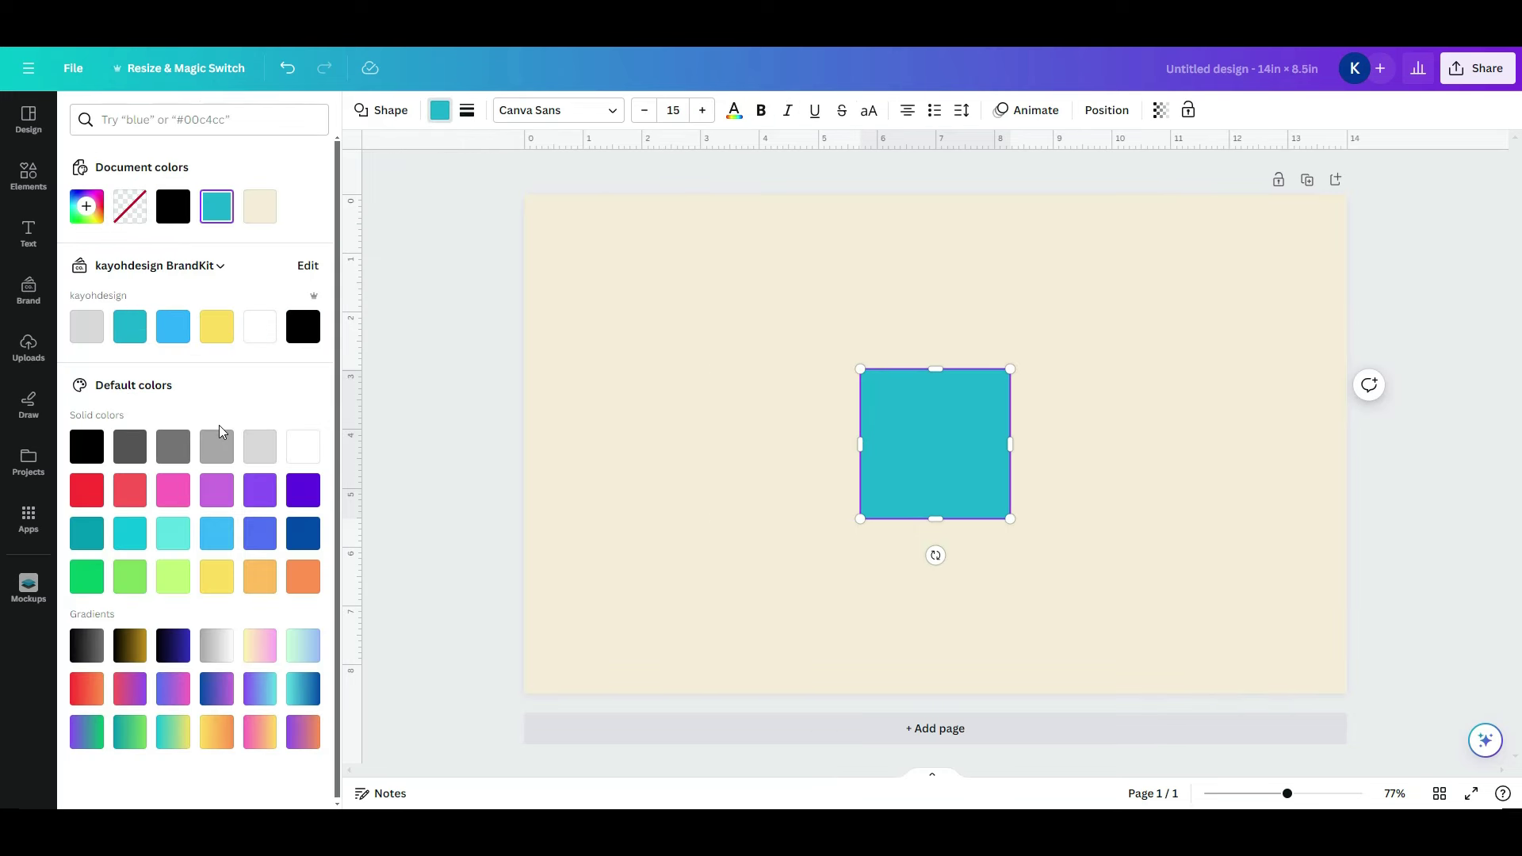
left_click(173, 451)
left_click(420, 441)
Enlarge the grey square into a centred rectangle about 13 × 7.8 in, leaving a cream margin around it
left_click_drag(626, 440, 492, 299)
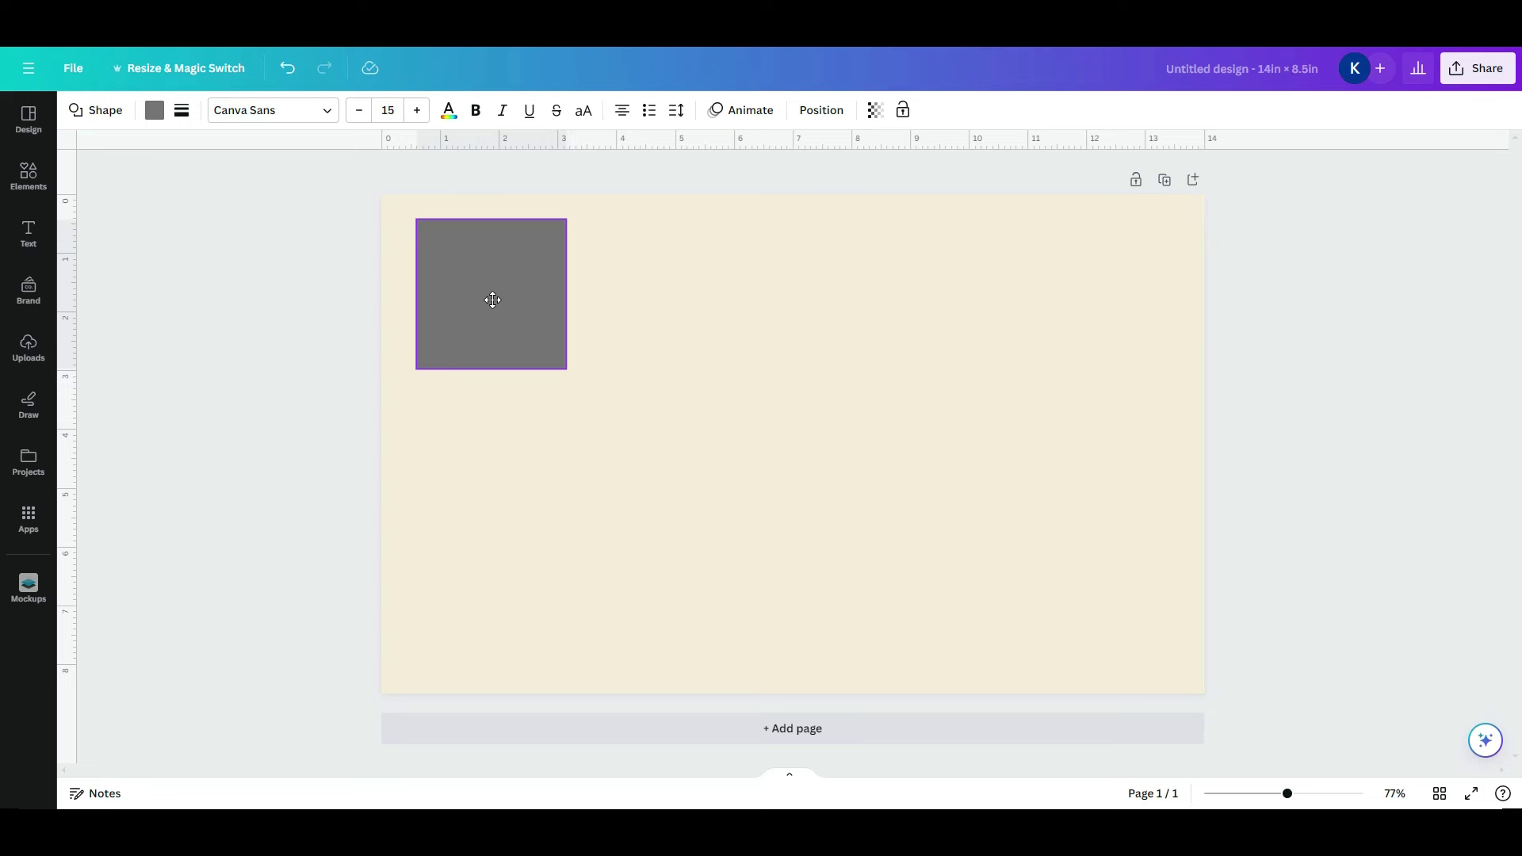
left_click_drag(492, 300, 490, 297)
left_click_drag(563, 366, 1177, 674)
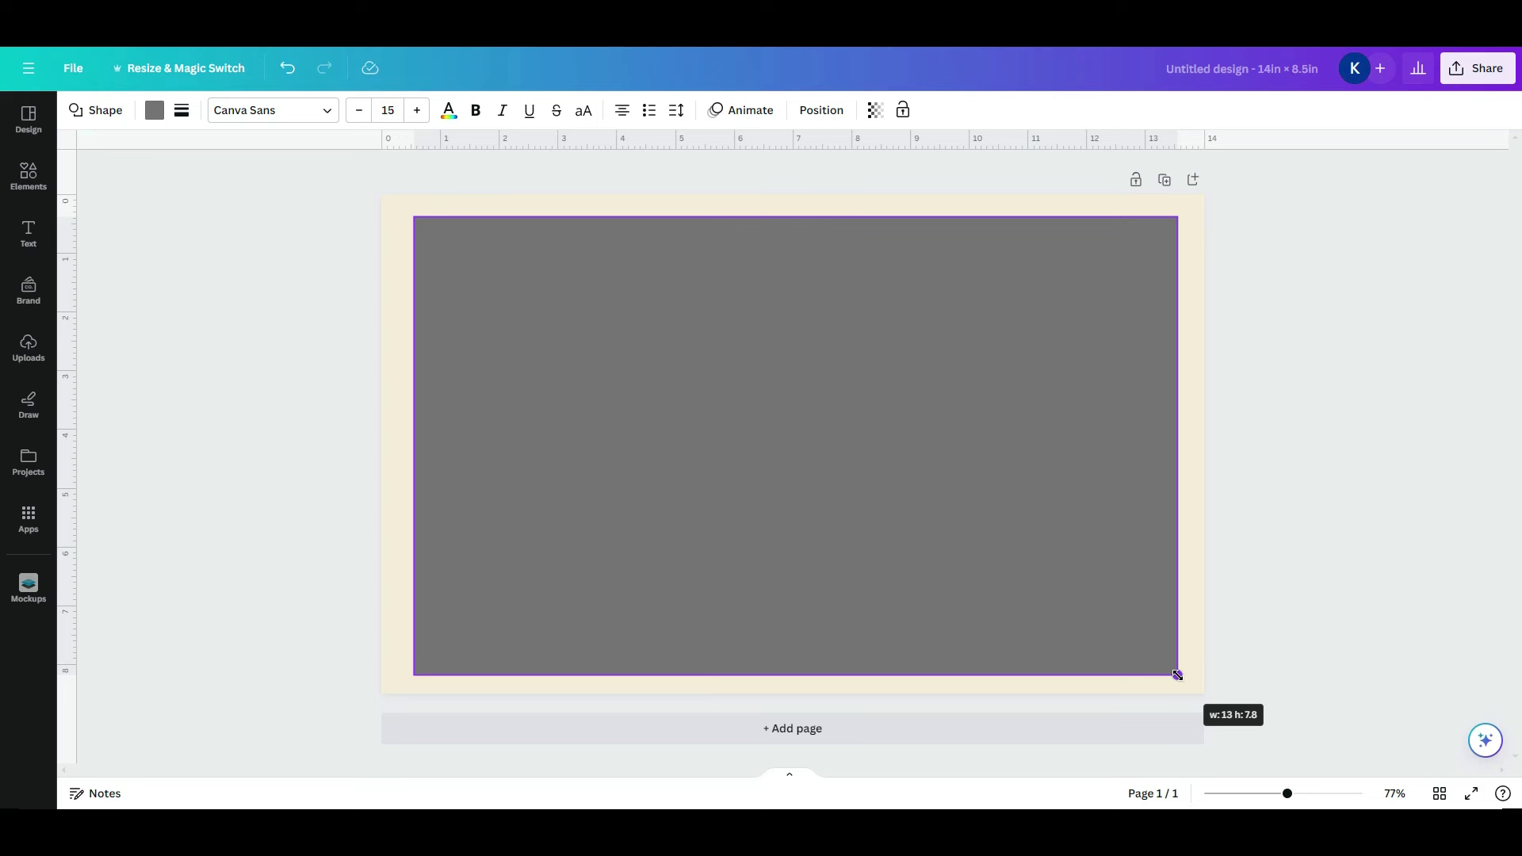
left_click_drag(1177, 674, 1177, 674)
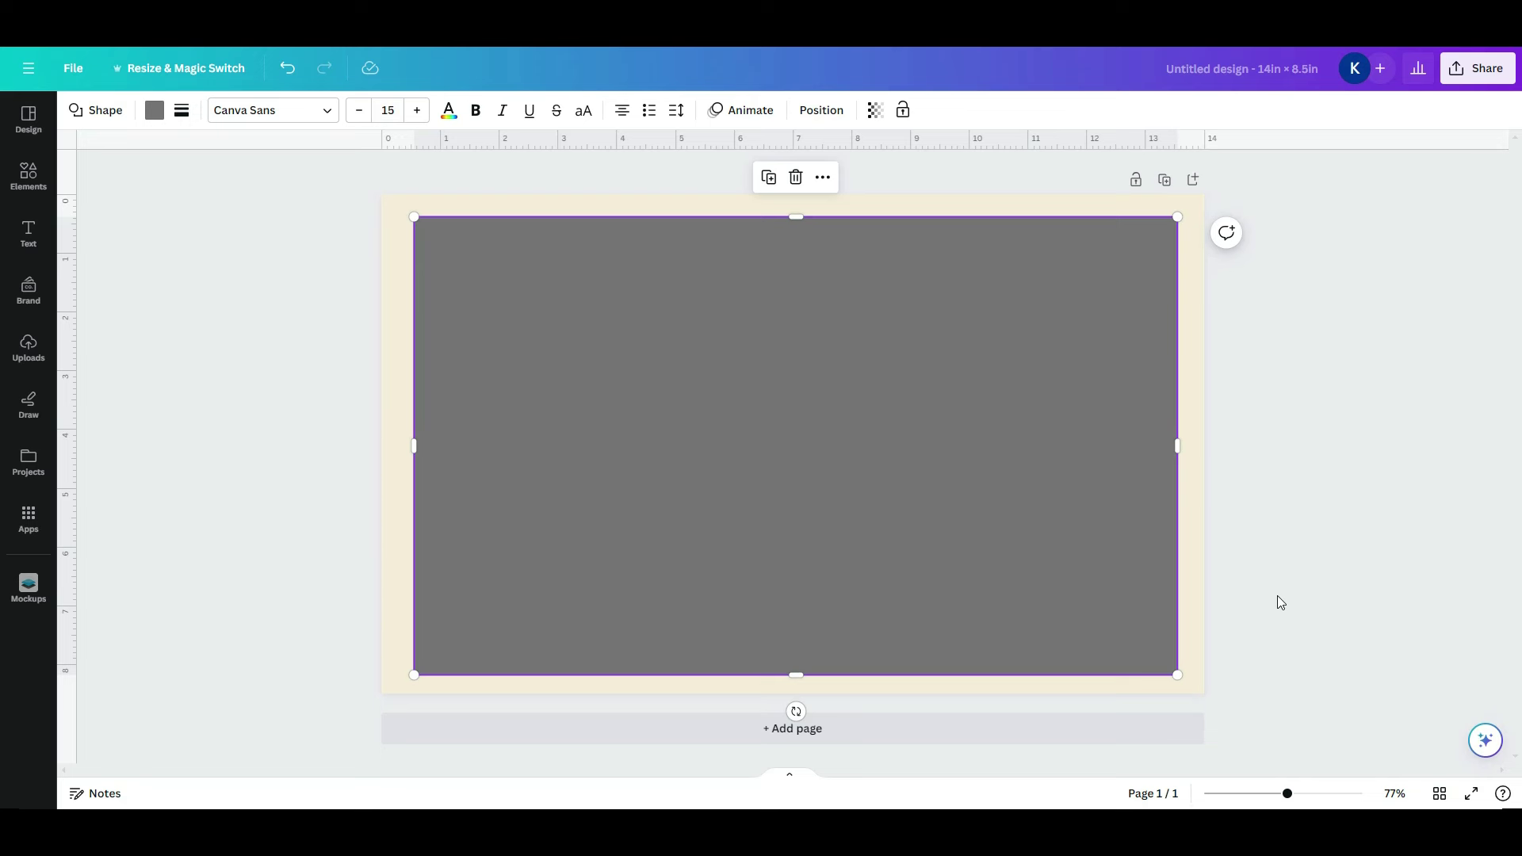
key("ctrl+z")
left_click(881, 455)
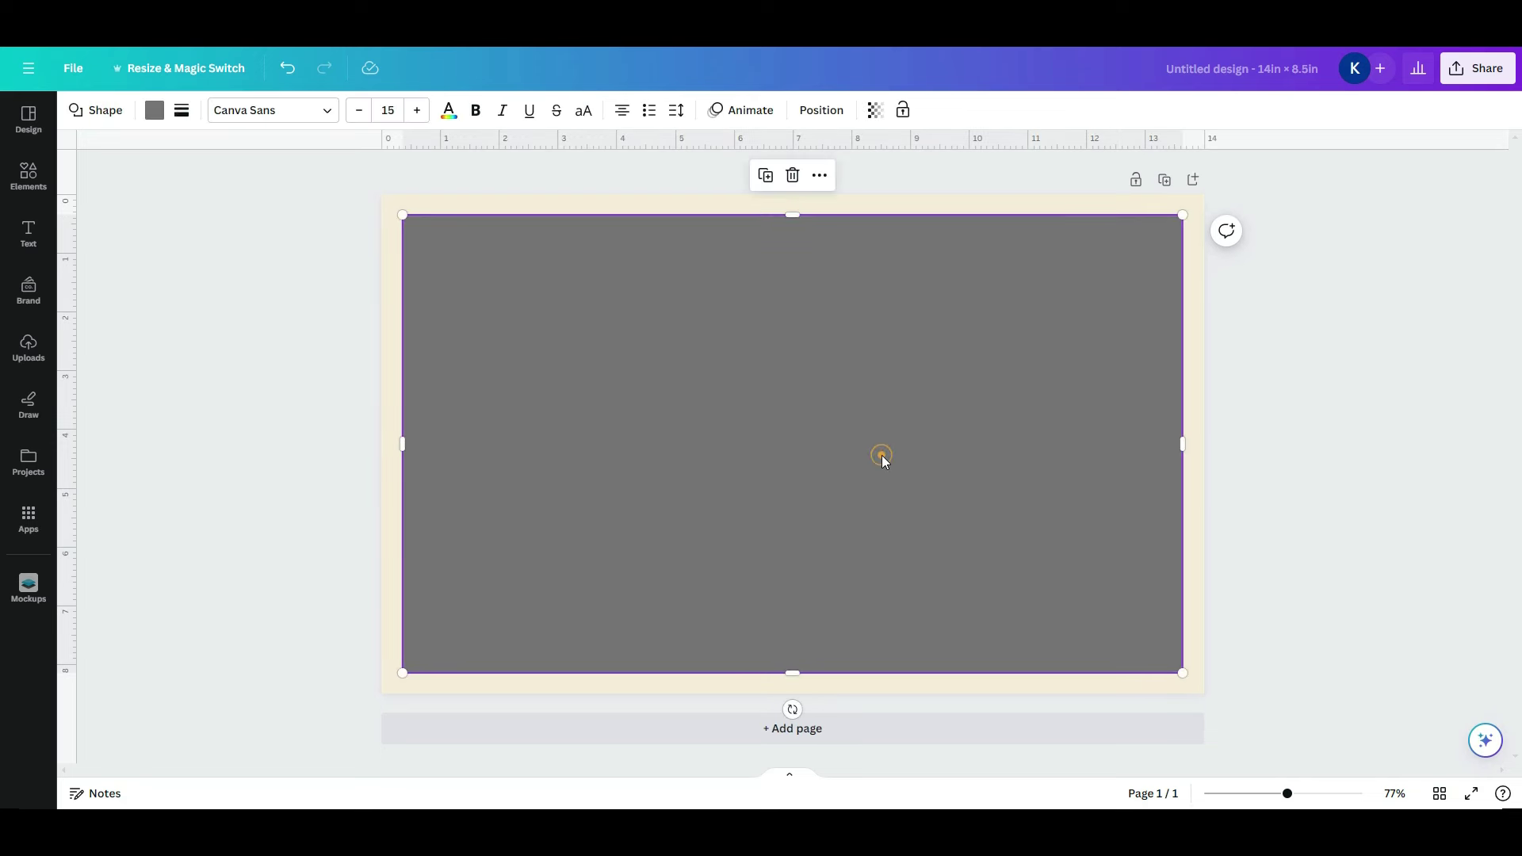
Layer a smaller white duplicate of the grey rectangle centred on top of it, leaving an even grey border
right_click(884, 461)
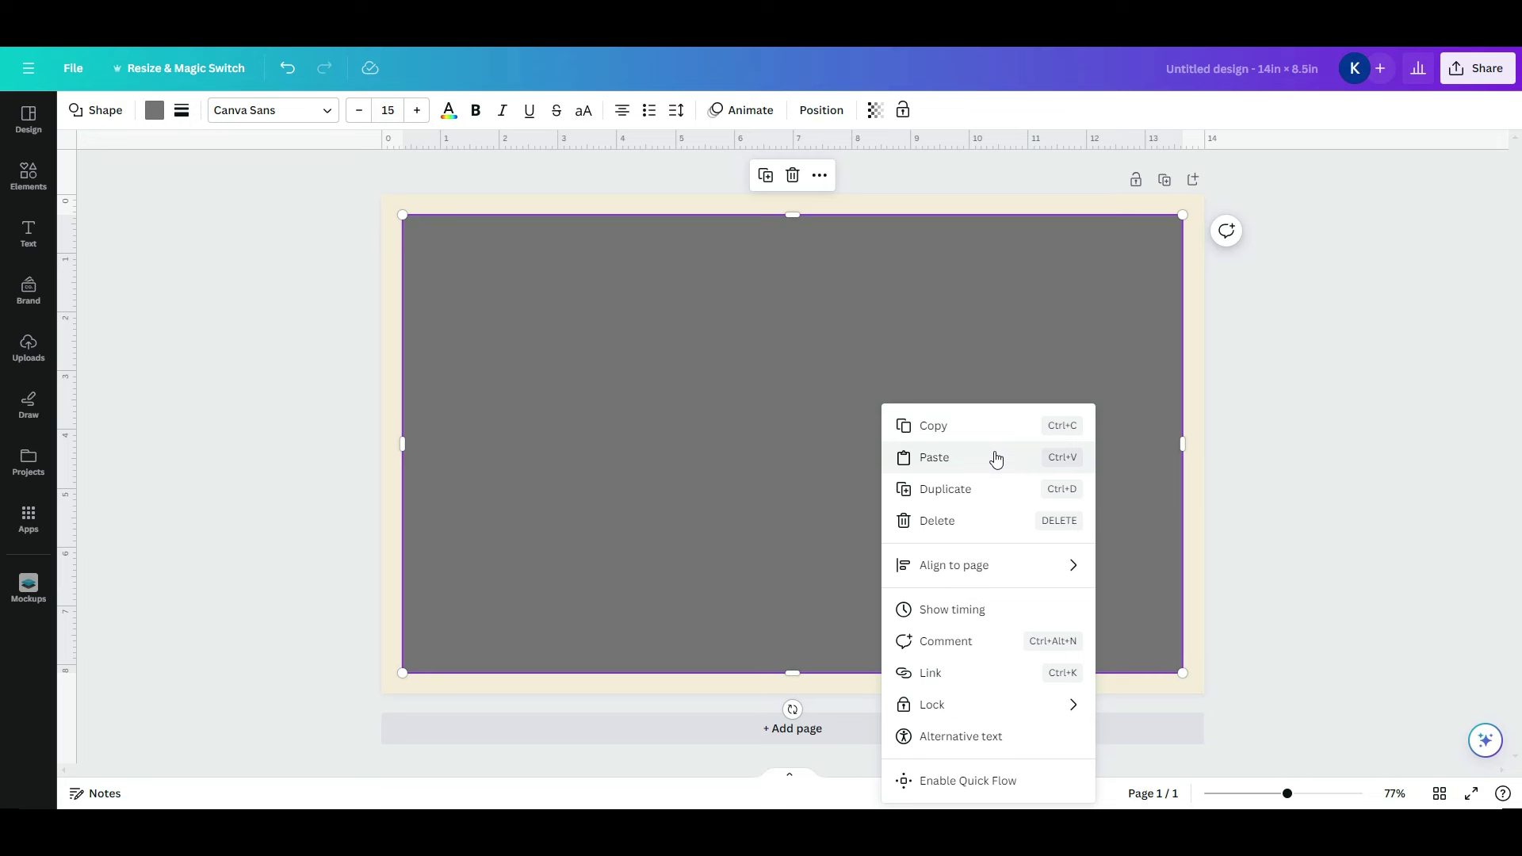
left_click(993, 499)
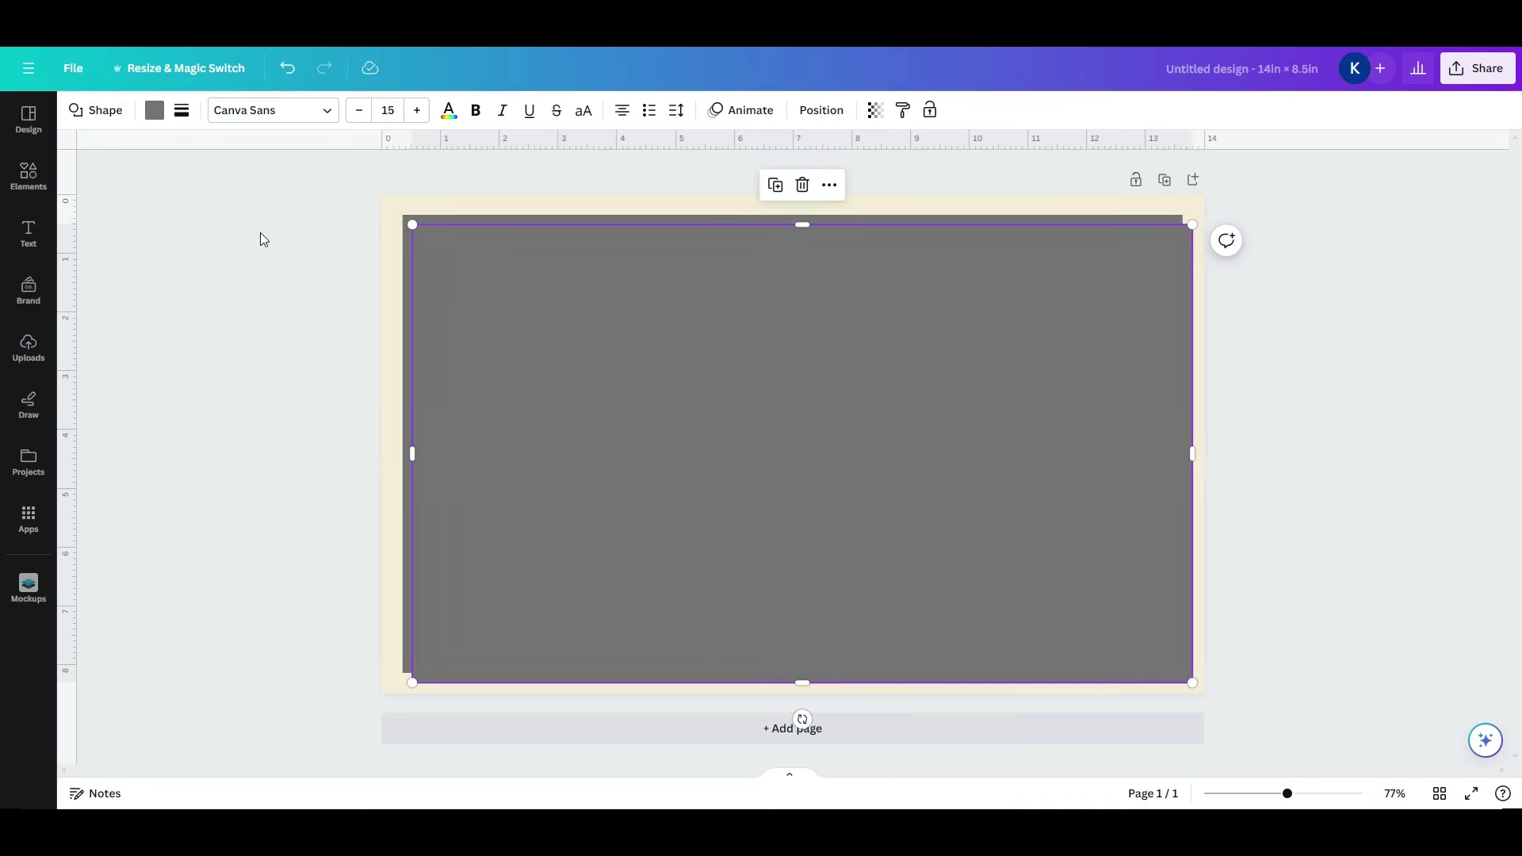
left_click(153, 112)
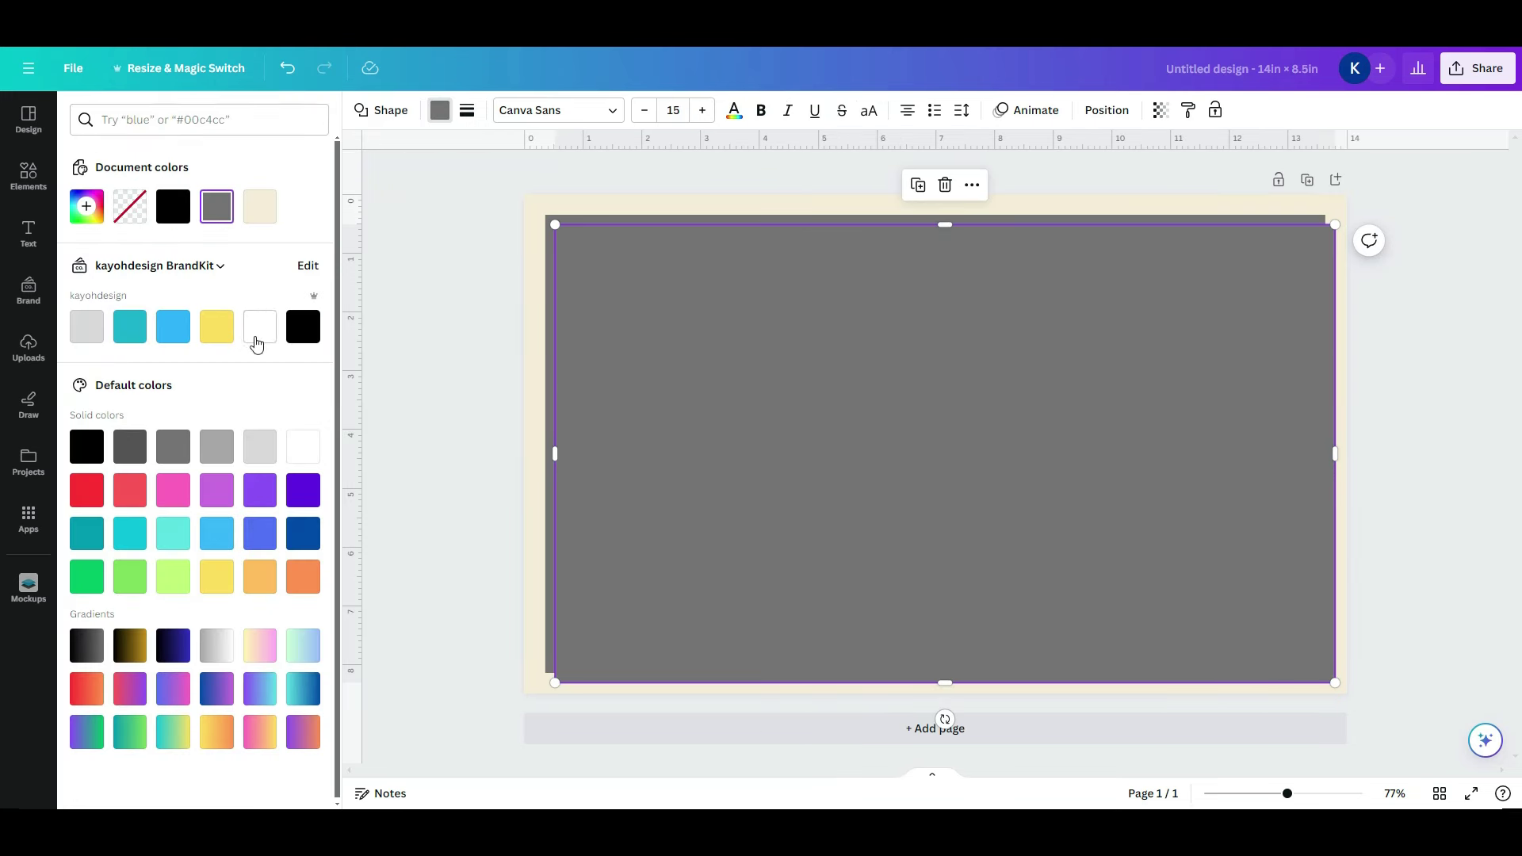
left_click(260, 326)
left_click(424, 464)
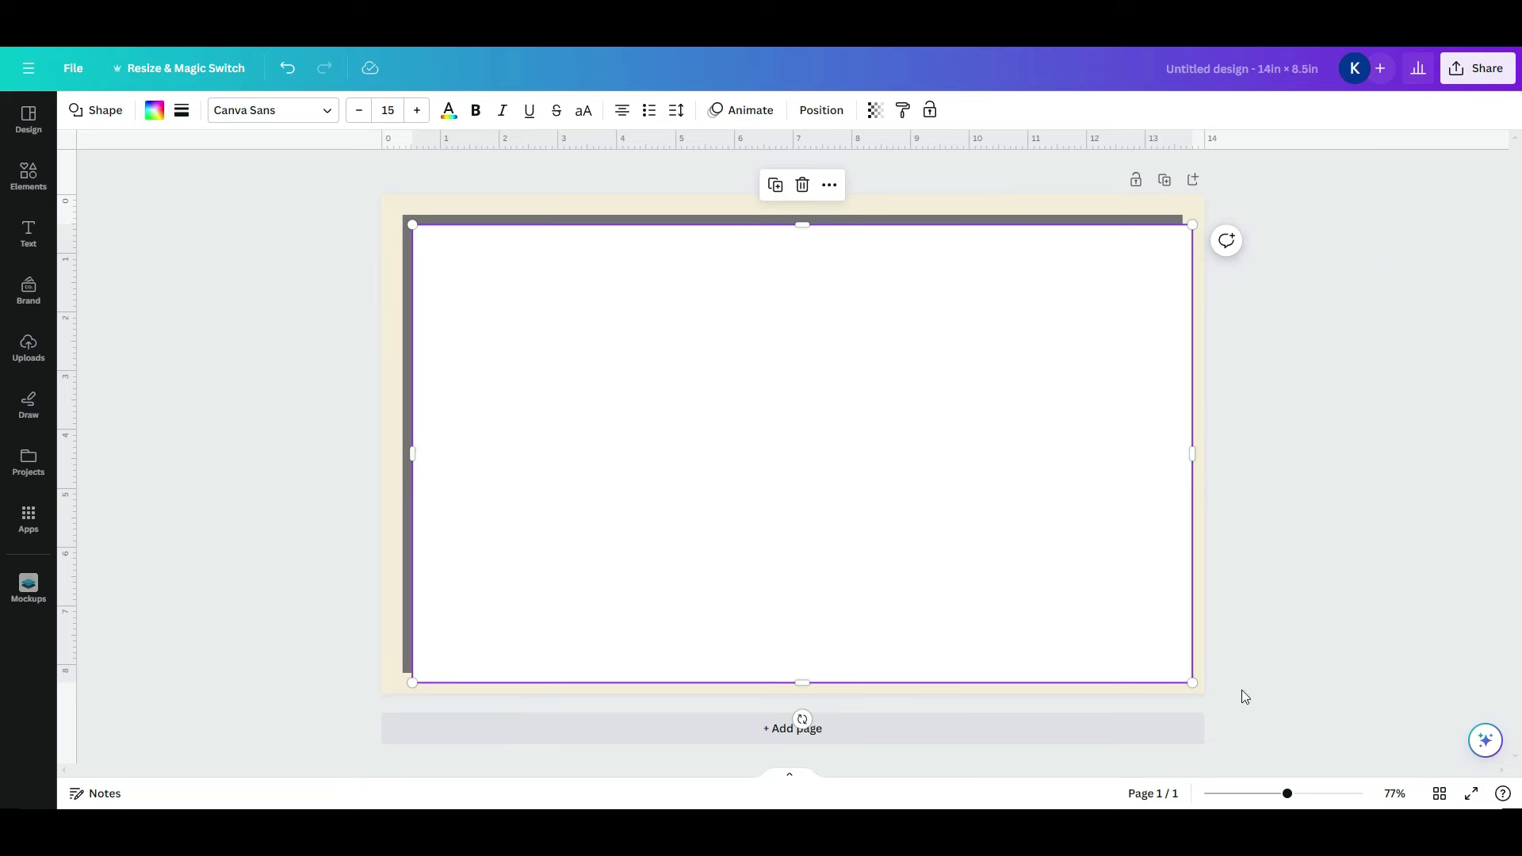
left_click_drag(1192, 682, 1164, 652)
left_click_drag(863, 496, 870, 501)
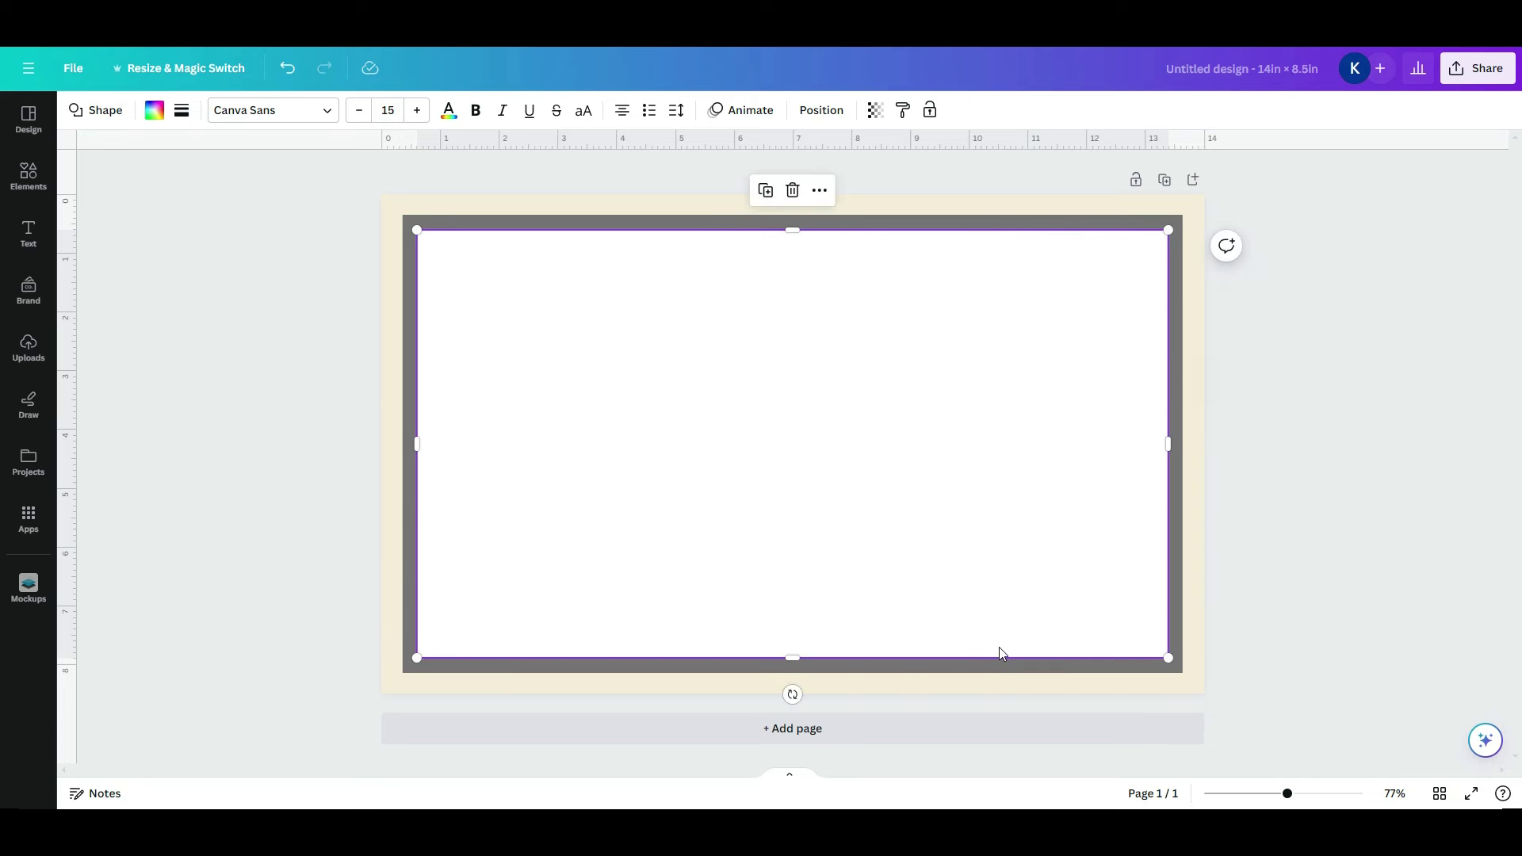
Round the corners of the white and grey rectangles, using a corner rounding of 10 for the grey one
left_click(183, 111)
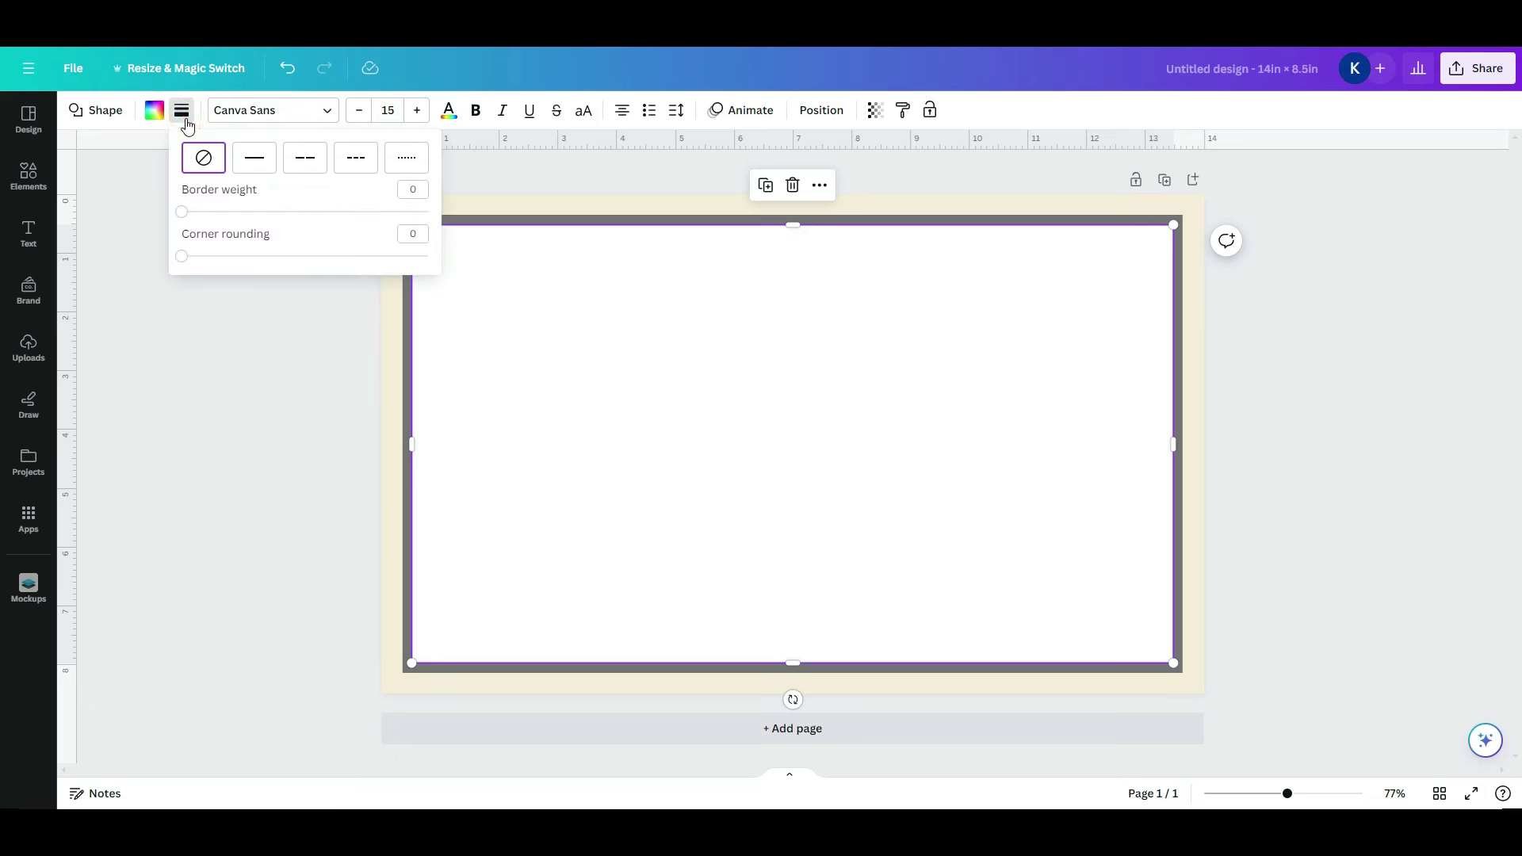
left_click(189, 257)
mouse_move(194, 259)
left_mouse_down()
mouse_move(244, 258)
mouse_move(180, 255)
mouse_move(207, 261)
left_mouse_up()
left_click(177, 117)
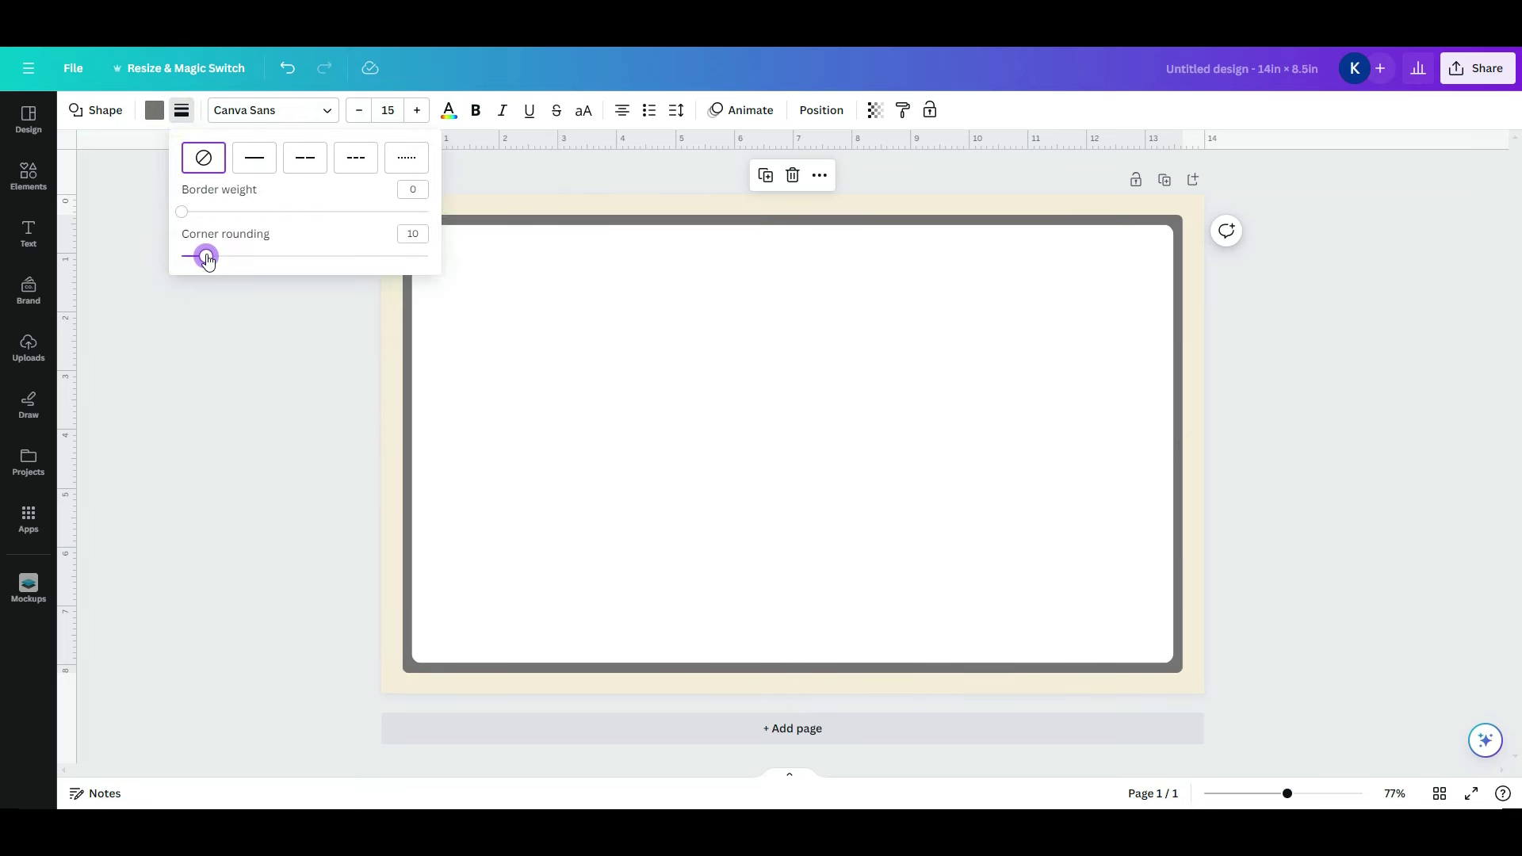
left_click(308, 385)
scroll(307, 385, "up", 5)
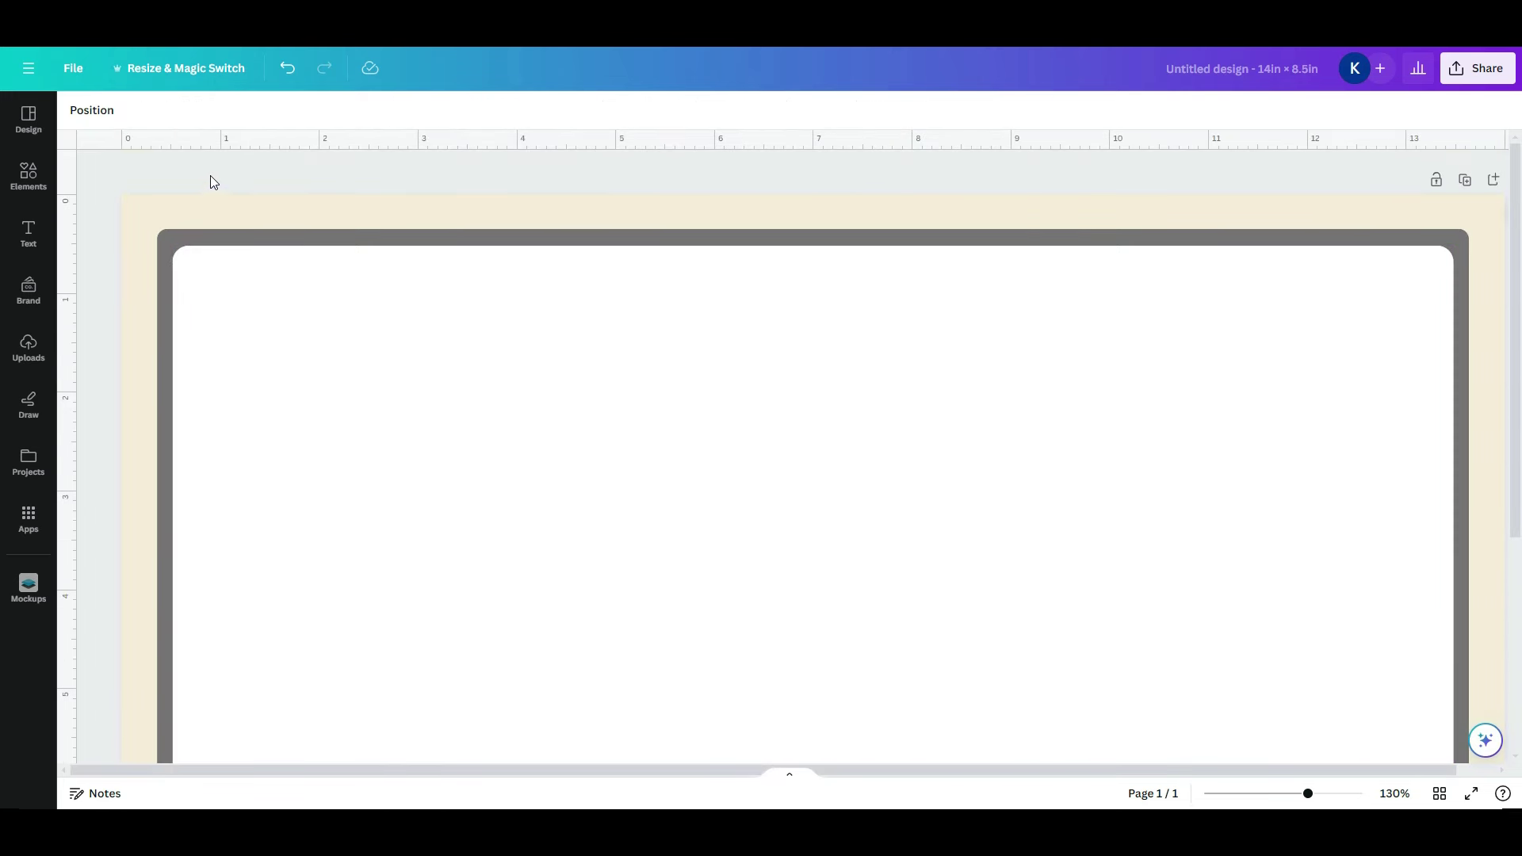
scroll(210, 174, "down", 5)
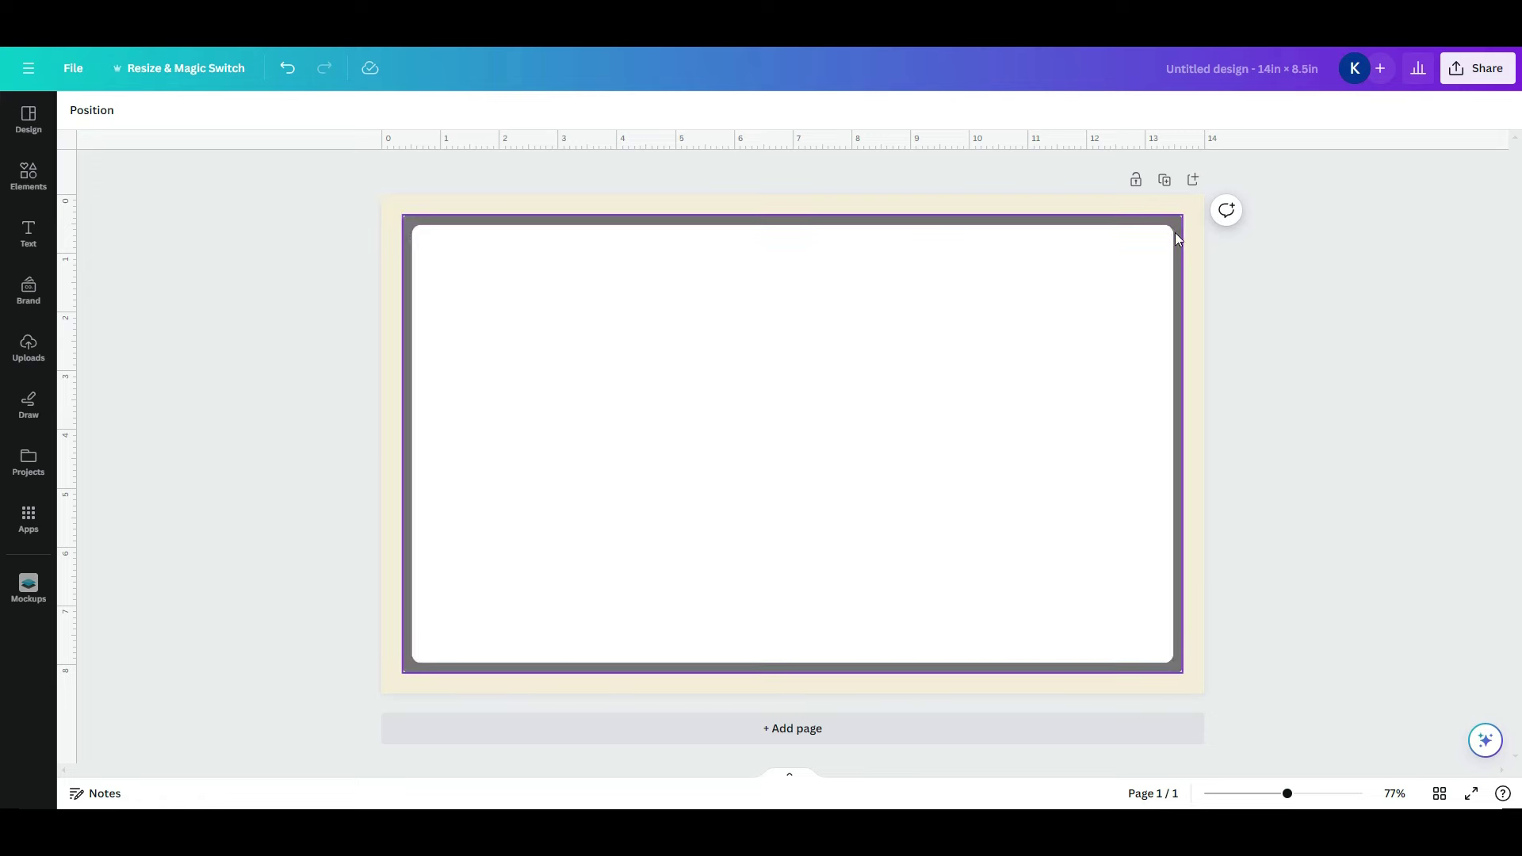
Narrow the white rectangle equally from both sides to widen the grey side strips, and slightly enlarge both rectangles on the page
left_click(898, 432)
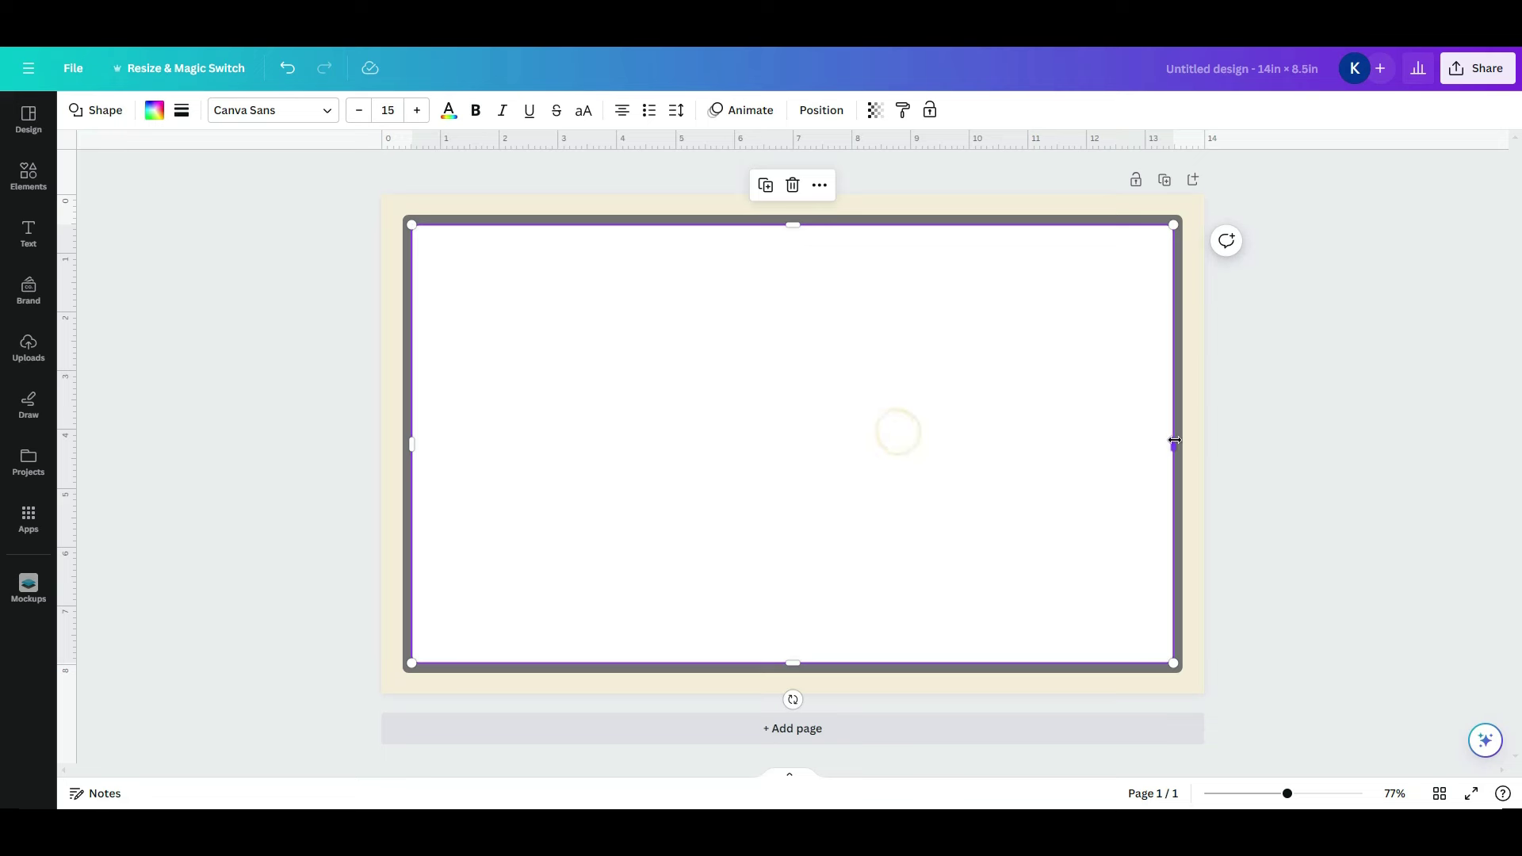
left_click_drag(1169, 443, 1153, 441)
left_click(1354, 440)
left_click(655, 391)
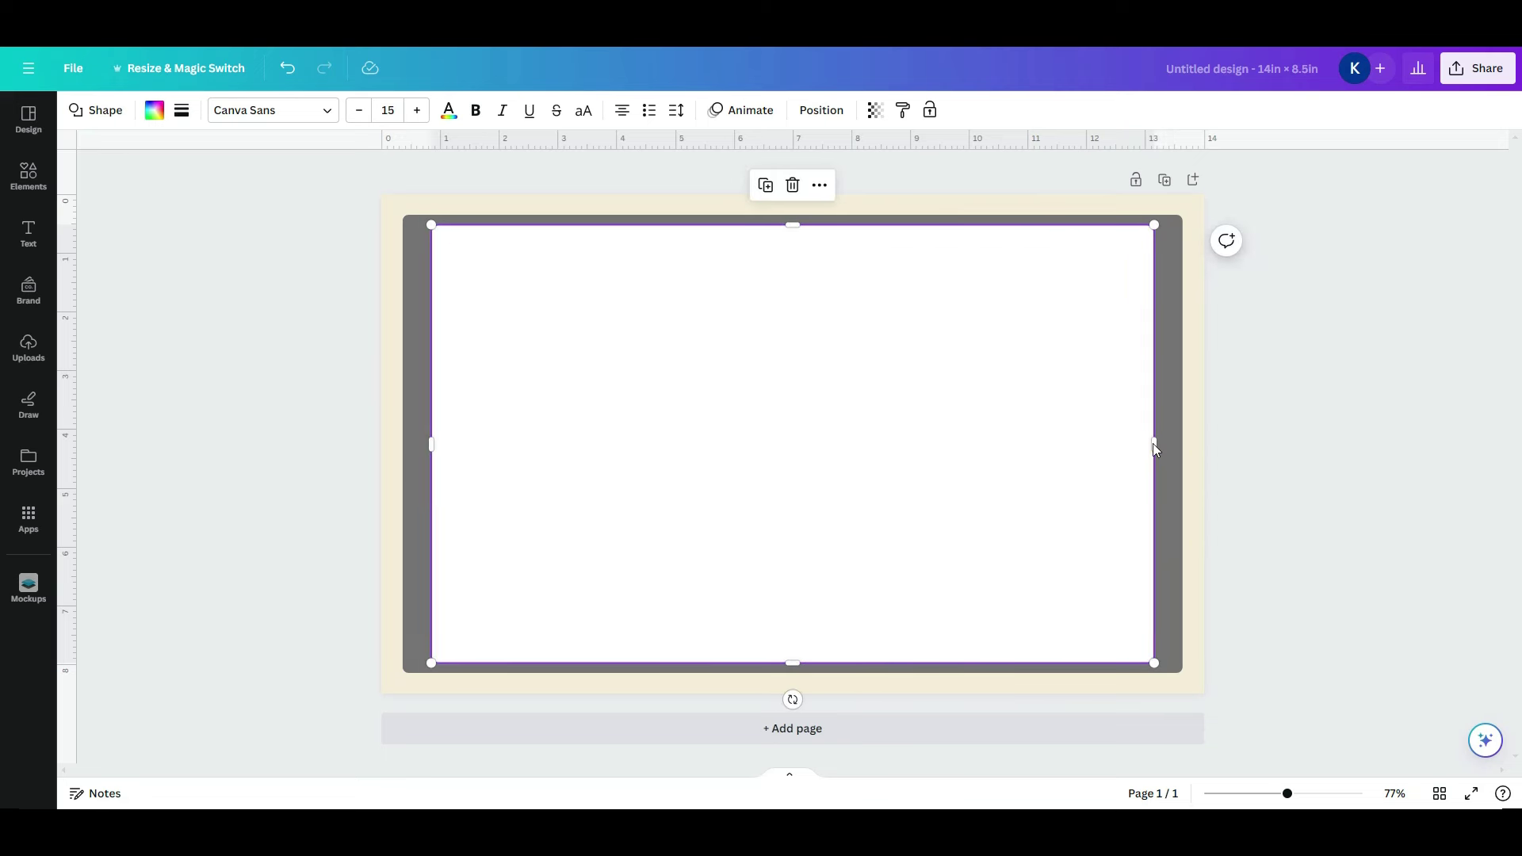
left_click(232, 402)
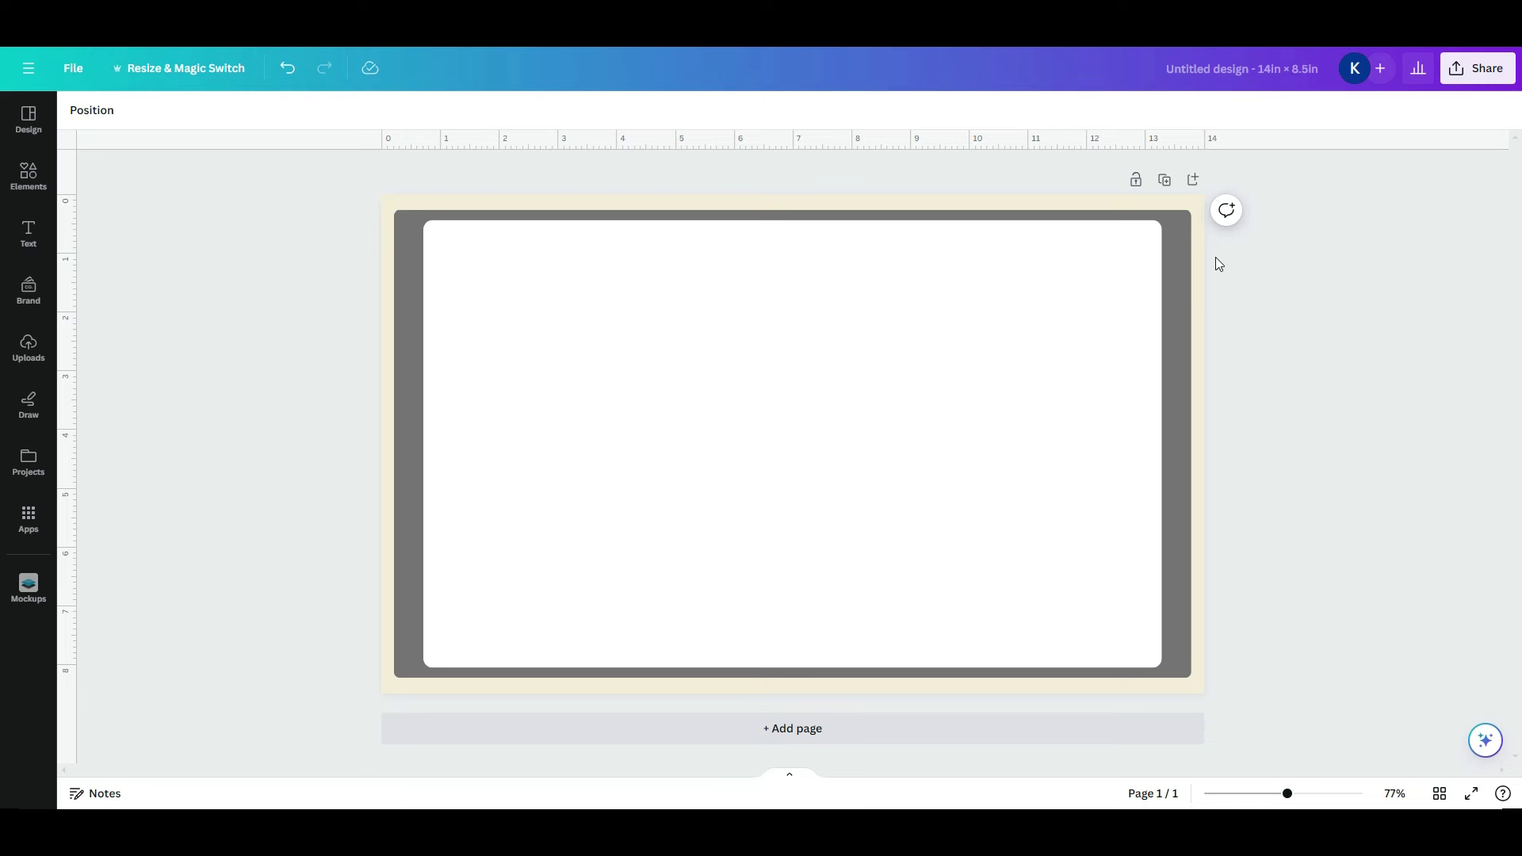
Duplicate the planner page and add the "Relistic Silver Binder Ring." graphic to page 2
left_click(1163, 181)
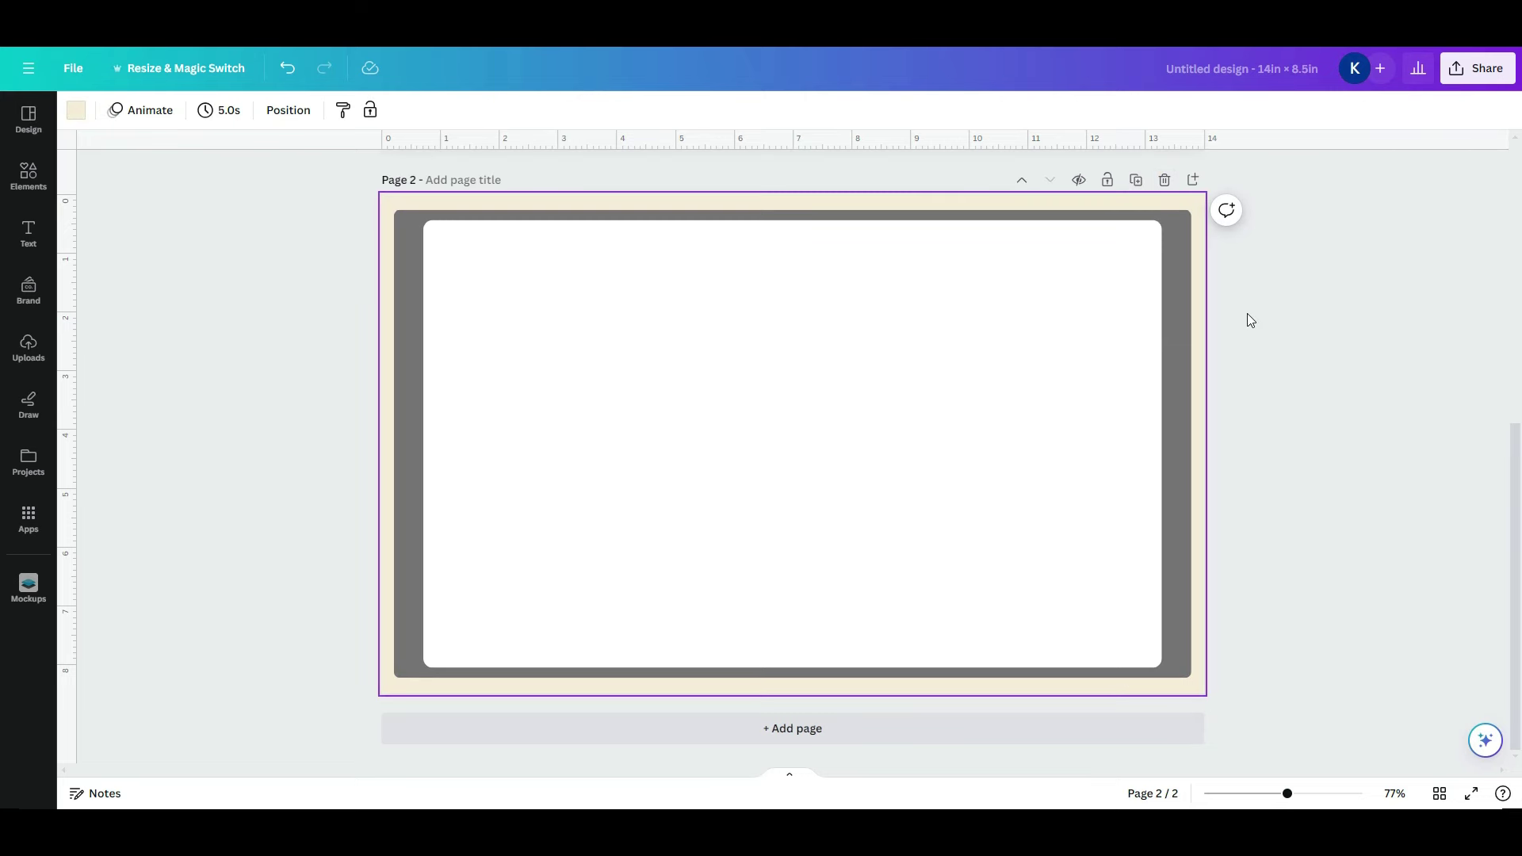
left_click(32, 176)
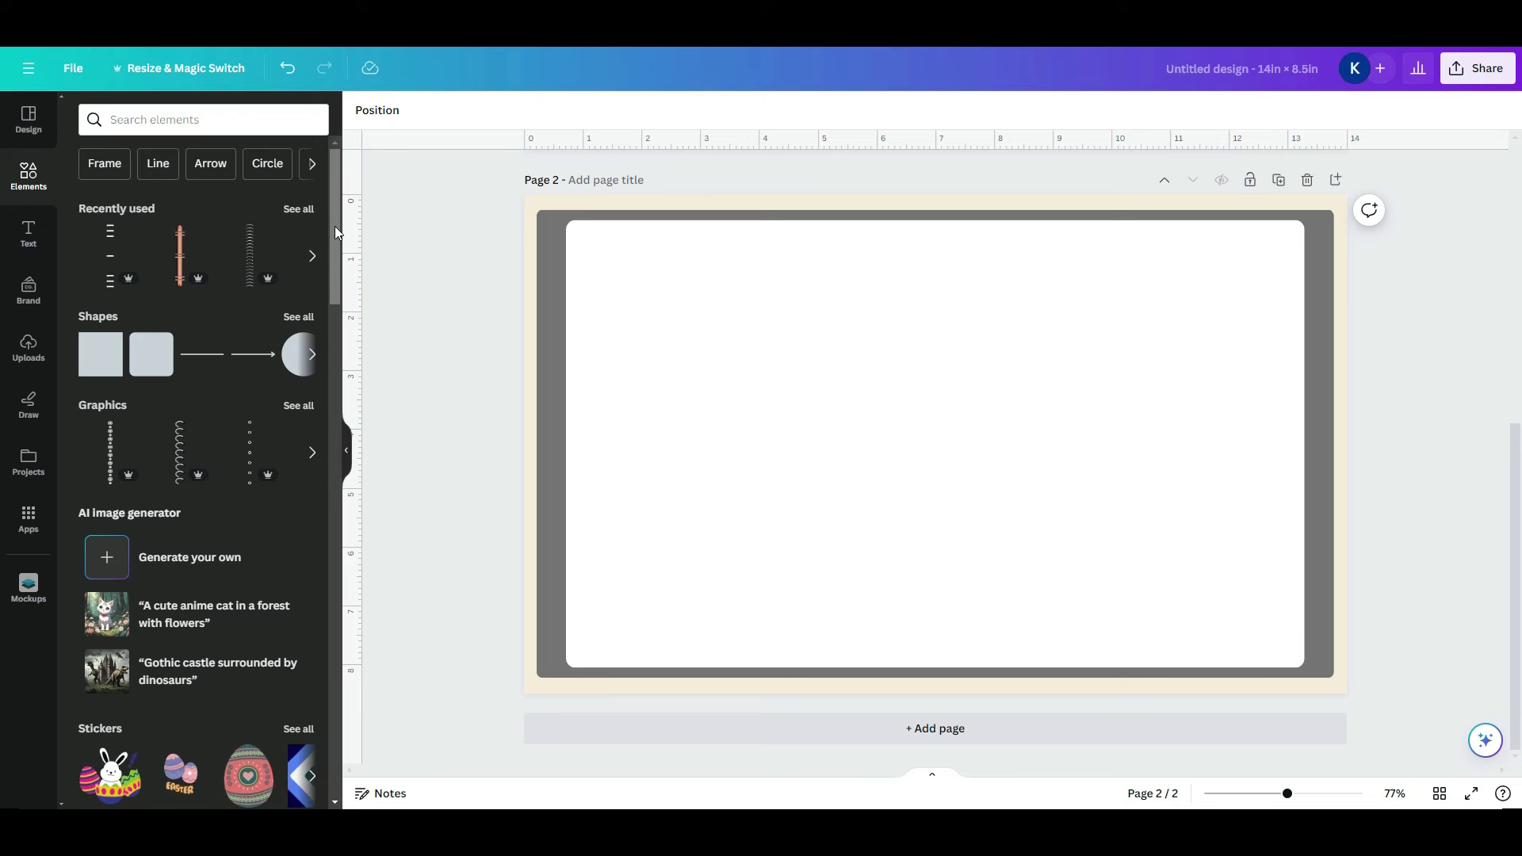
left_click(313, 122)
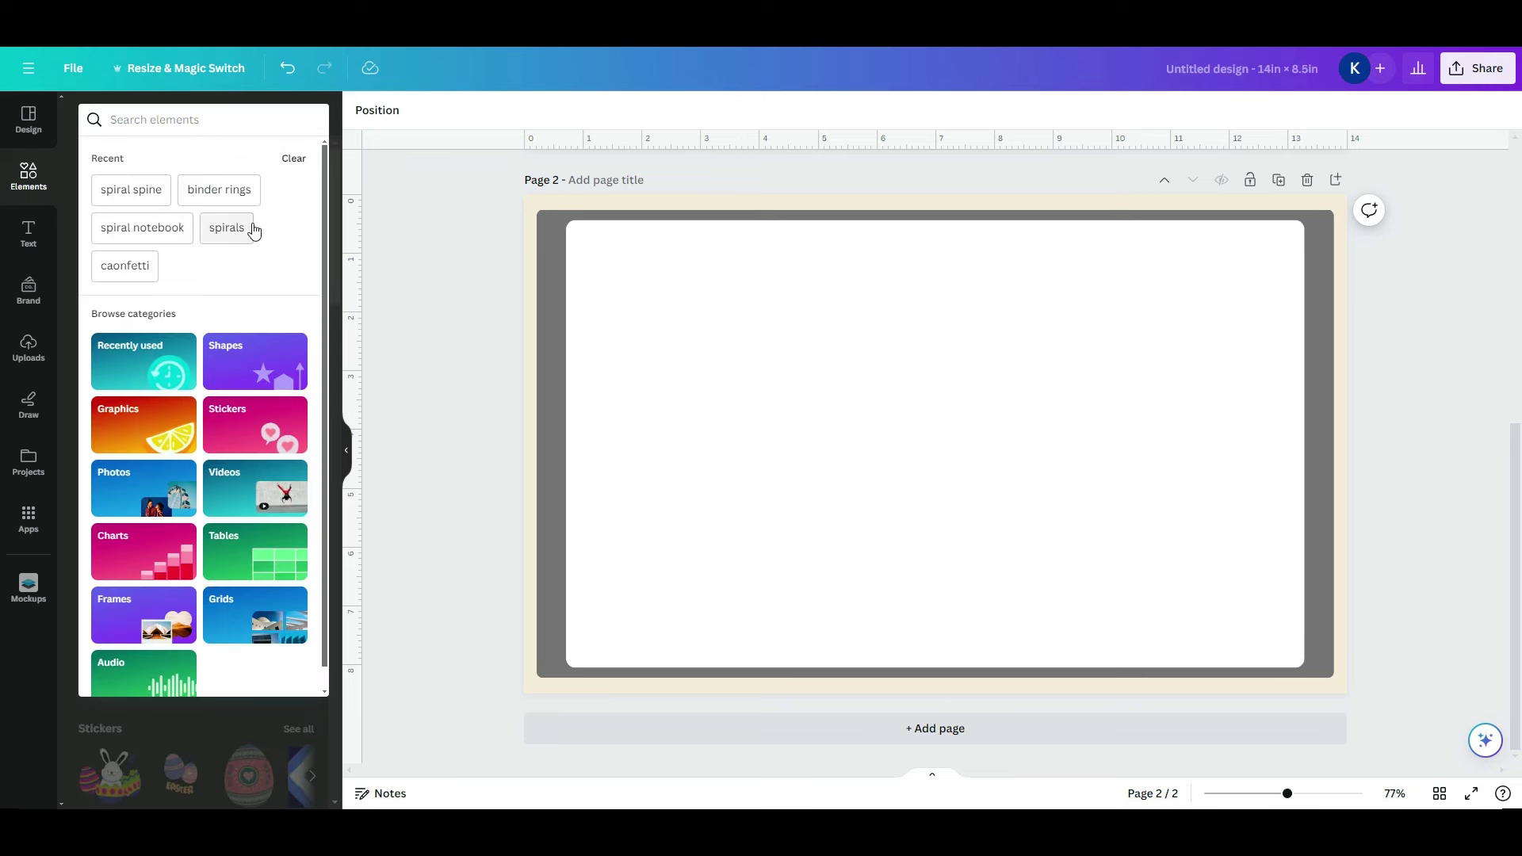
left_click(374, 173)
mouse_move(252, 256)
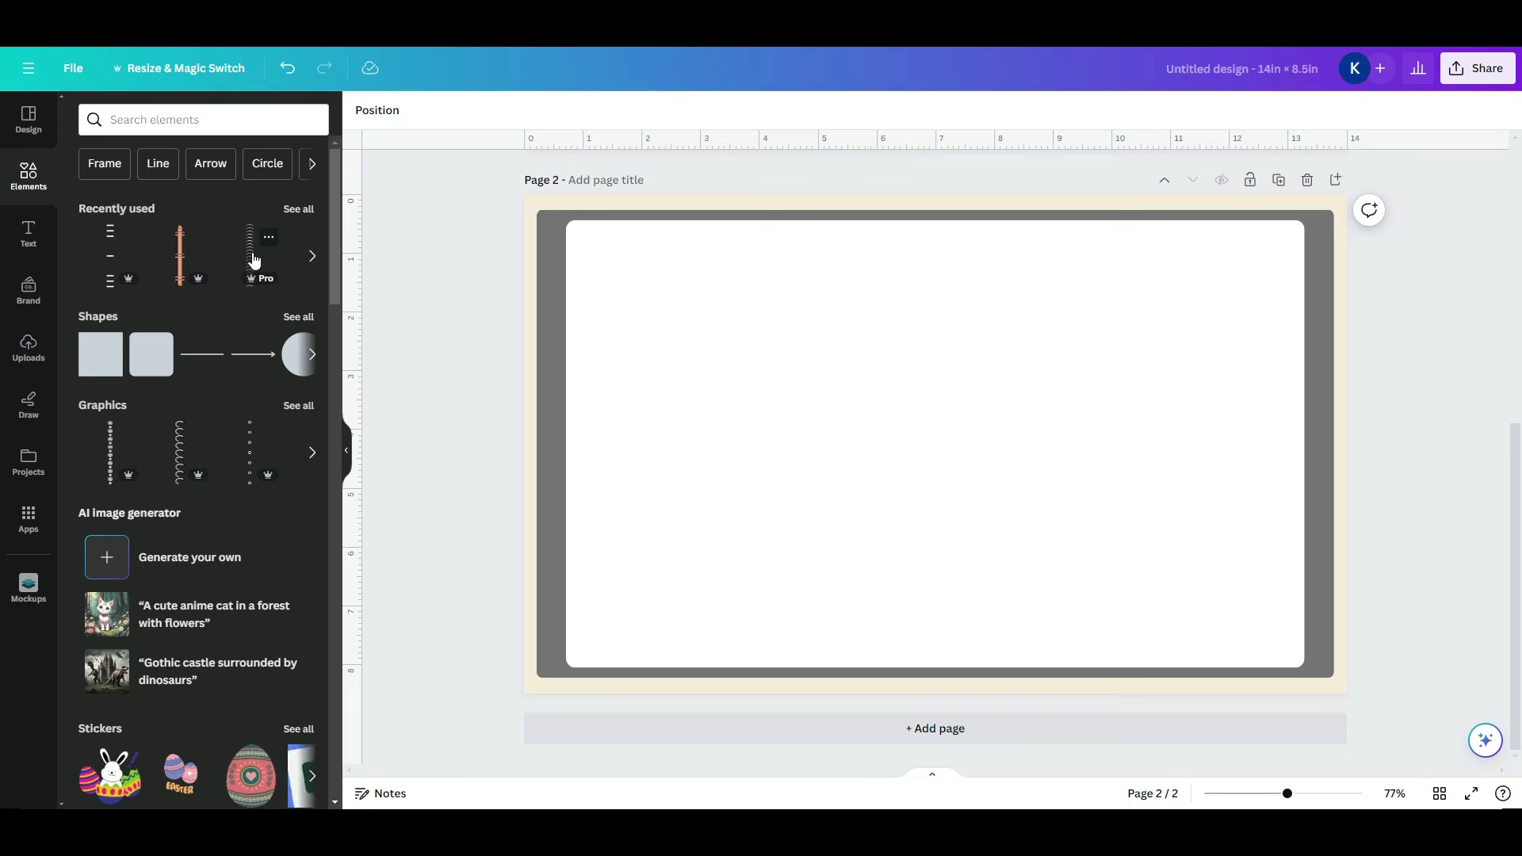
left_click(268, 237)
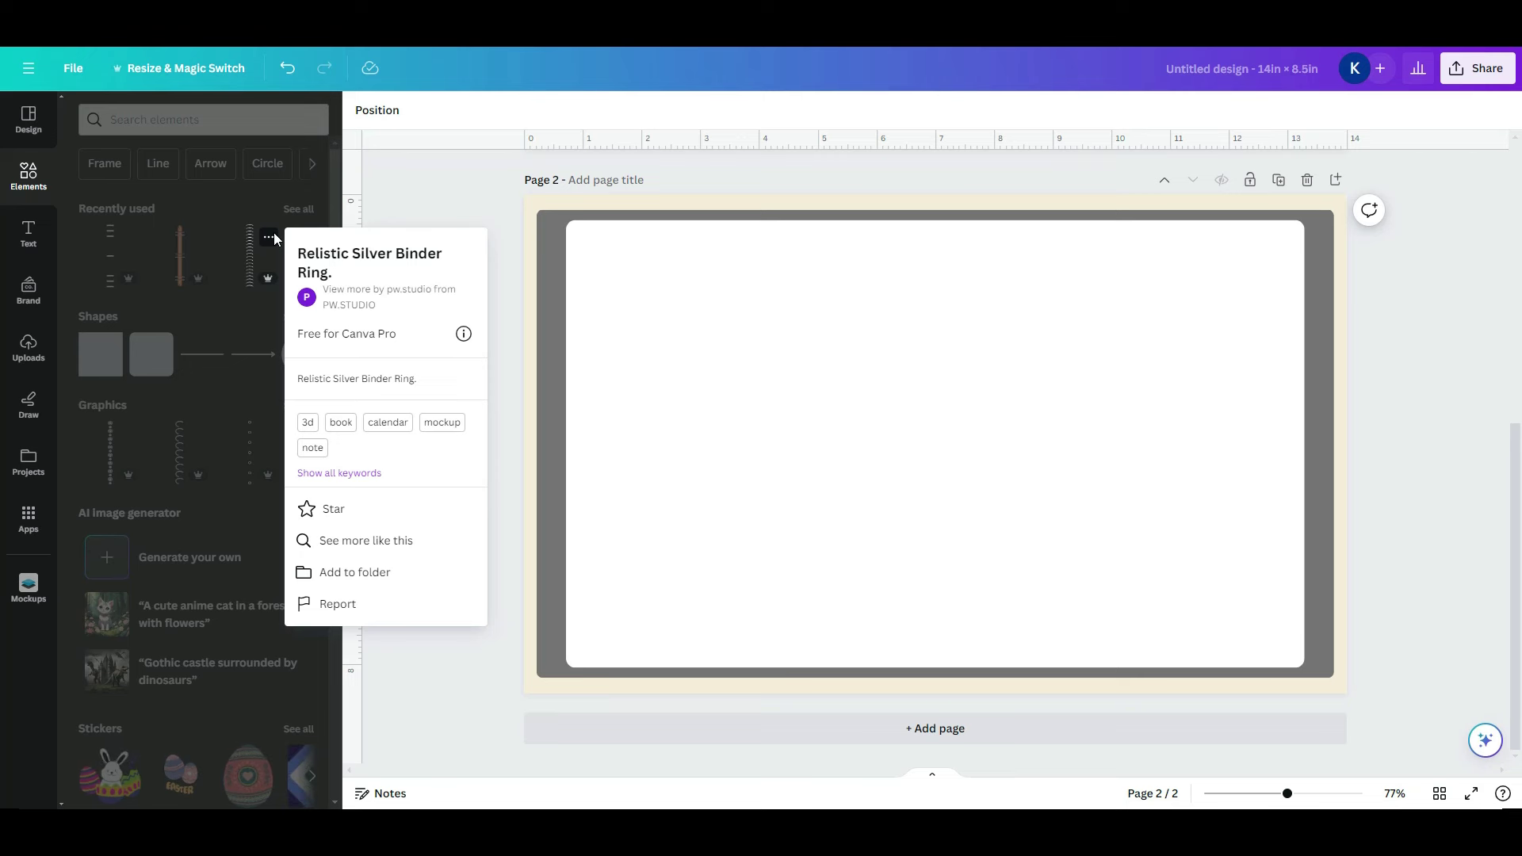
left_click(394, 180)
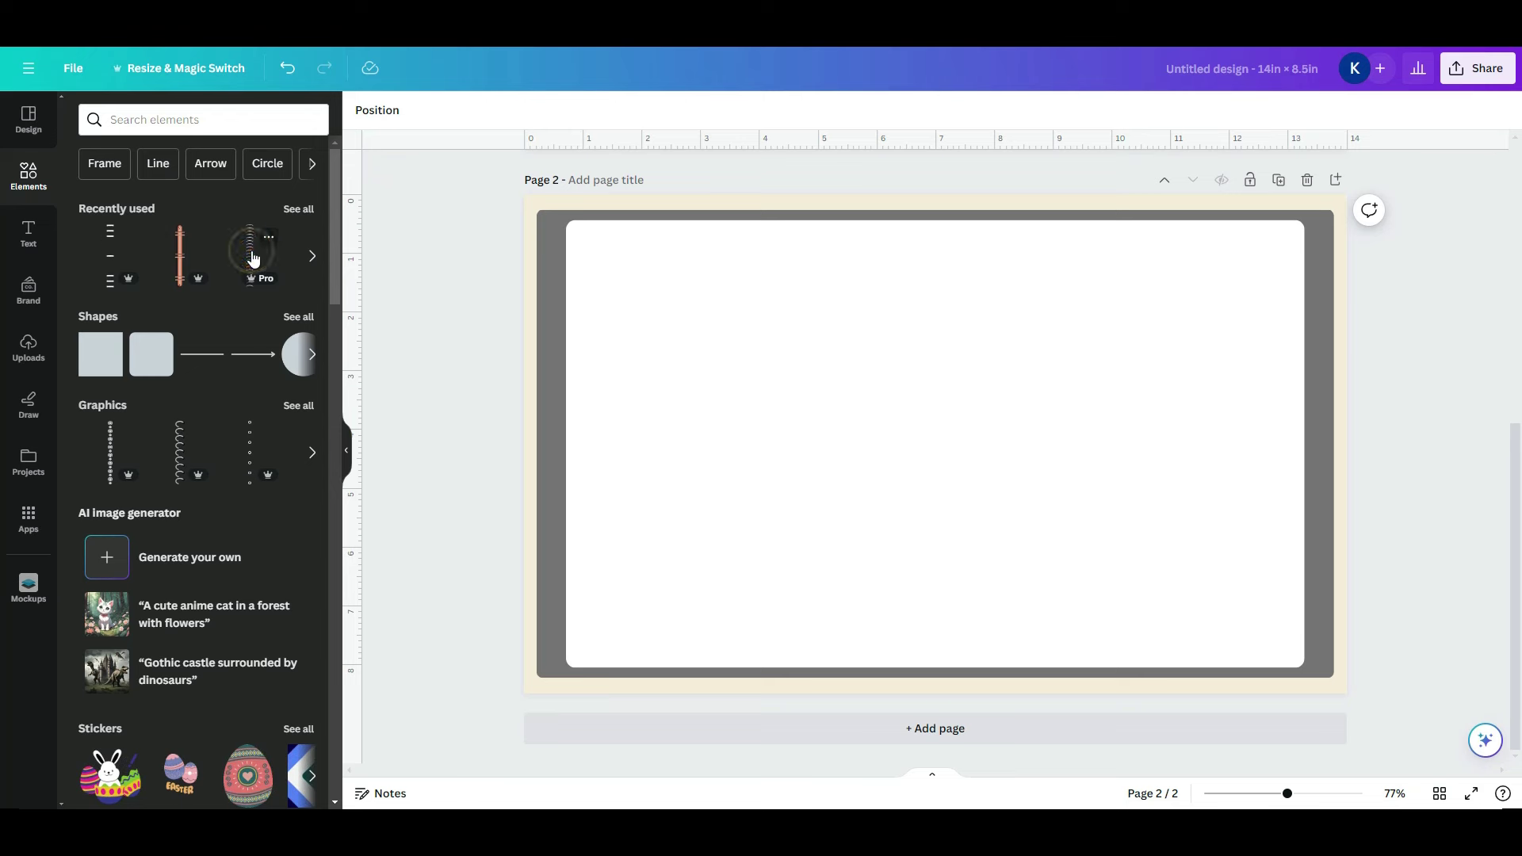
left_click(252, 257)
Place a vertical ruler guide at the 7 in centre of the page
left_click(346, 450)
left_click(67, 333)
left_click_drag(88, 333, 793, 307)
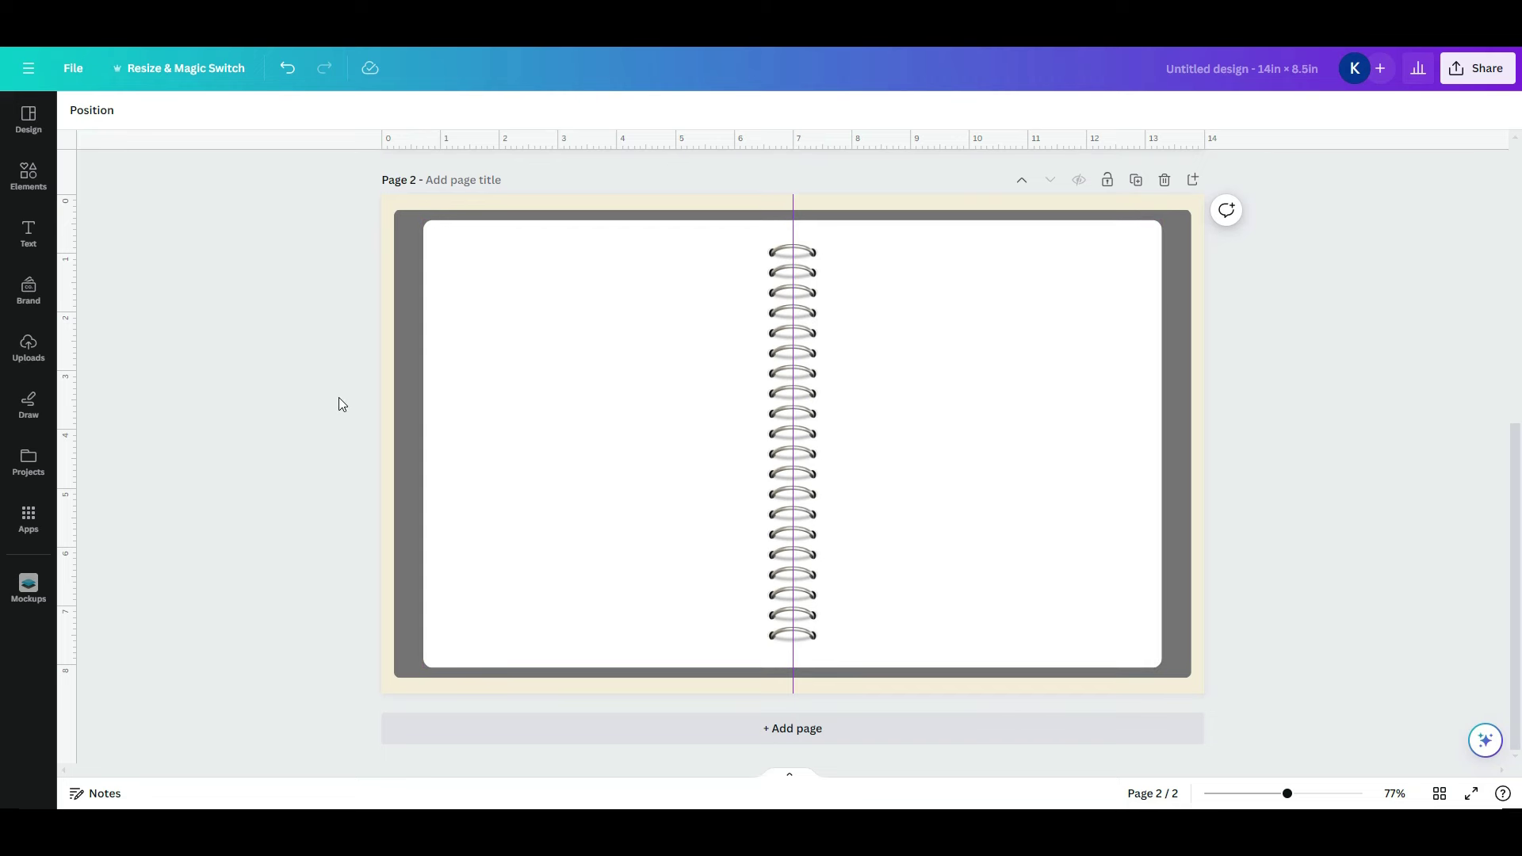
Group the grey and white rectangles on page 2 and lock the group
key("ctrl+a")
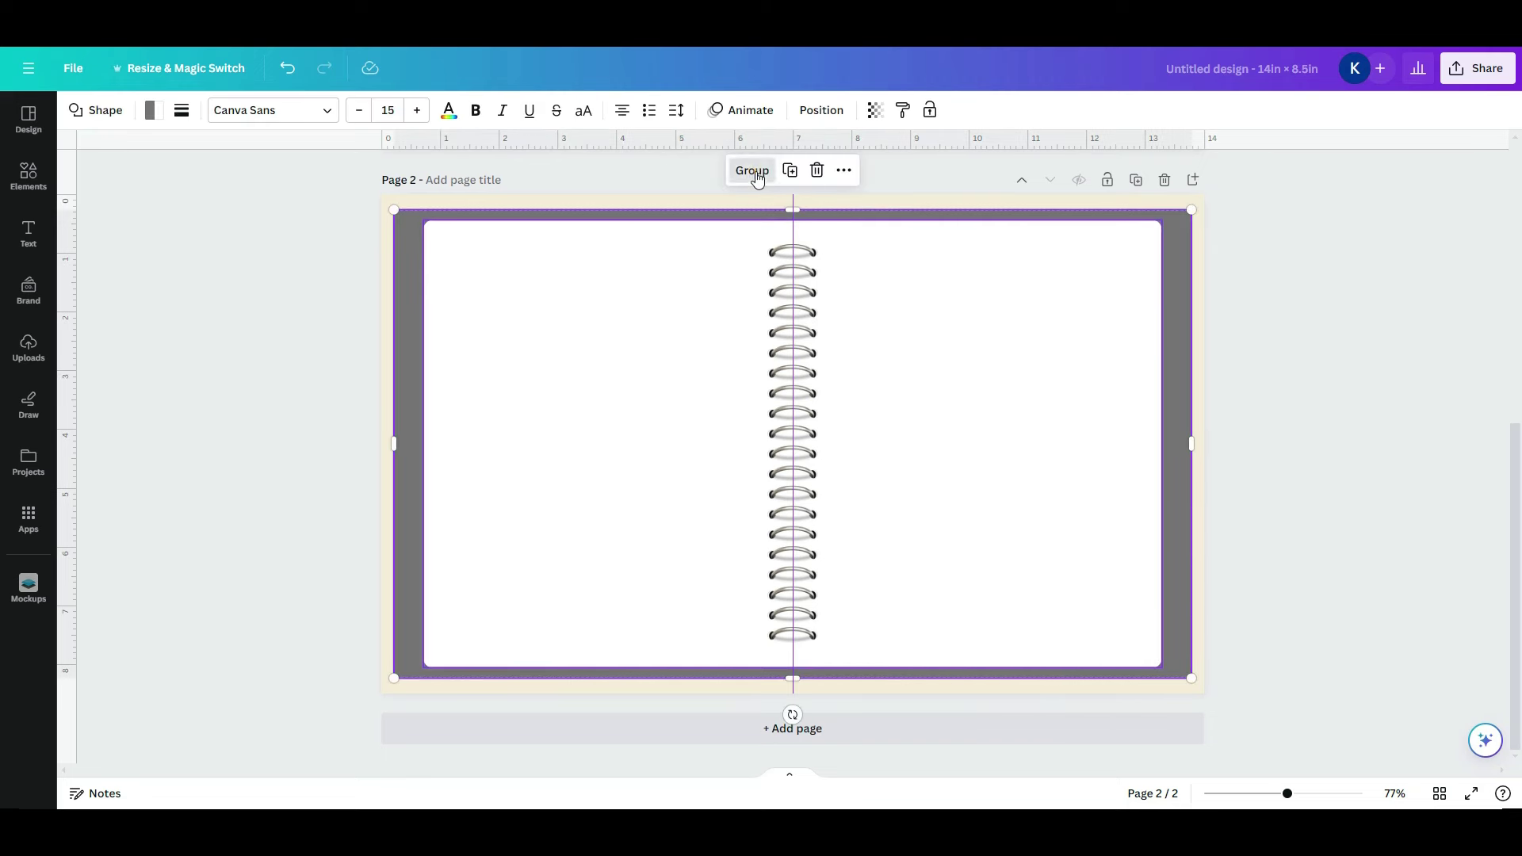
left_click(843, 169)
left_click(918, 555)
Shrink the binder spiral to about 3.5 in tall and centre it on the guide, just below the white rectangle's upper edge
left_click_drag(777, 353, 777, 338)
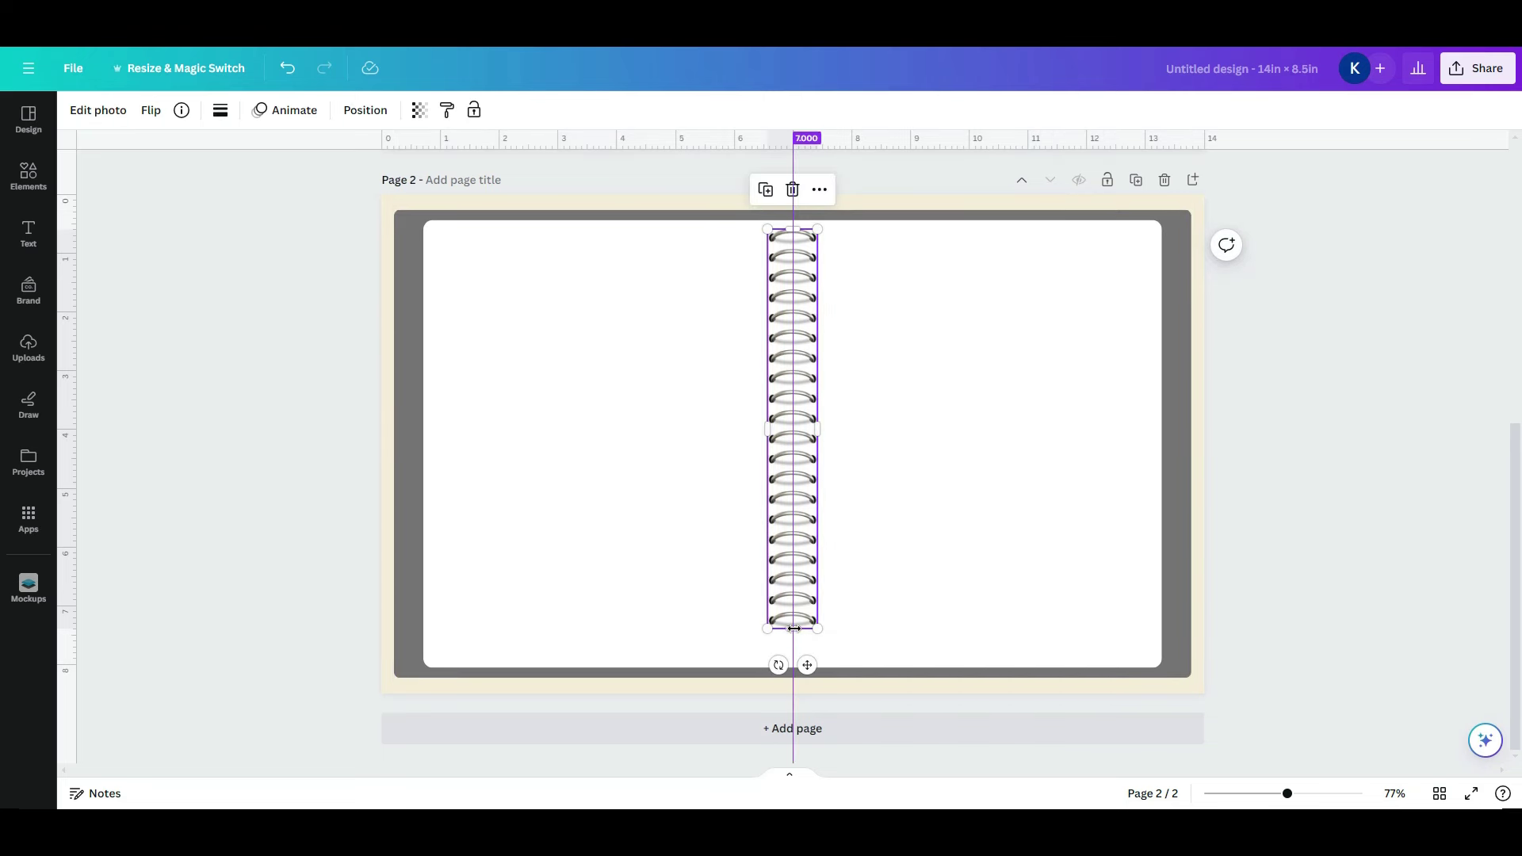
left_click_drag(817, 627, 749, 438)
left_click_drag(768, 366, 781, 360)
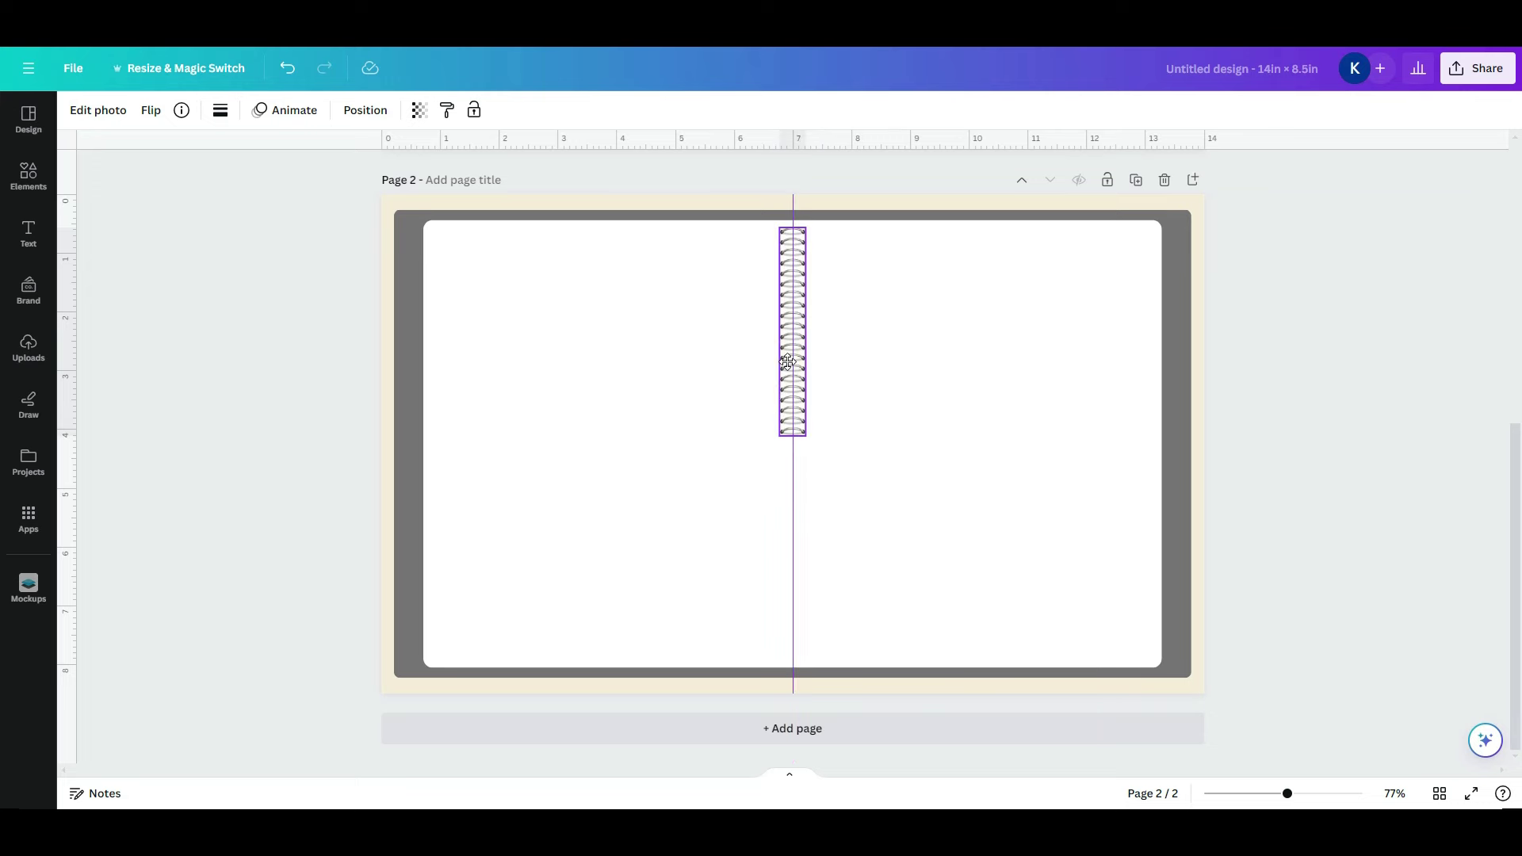
Duplicate the small spiral and place the copy directly beneath it on the guide, continuing the even ring spacing
left_click(330, 465)
scroll(930, 378, "up", 5)
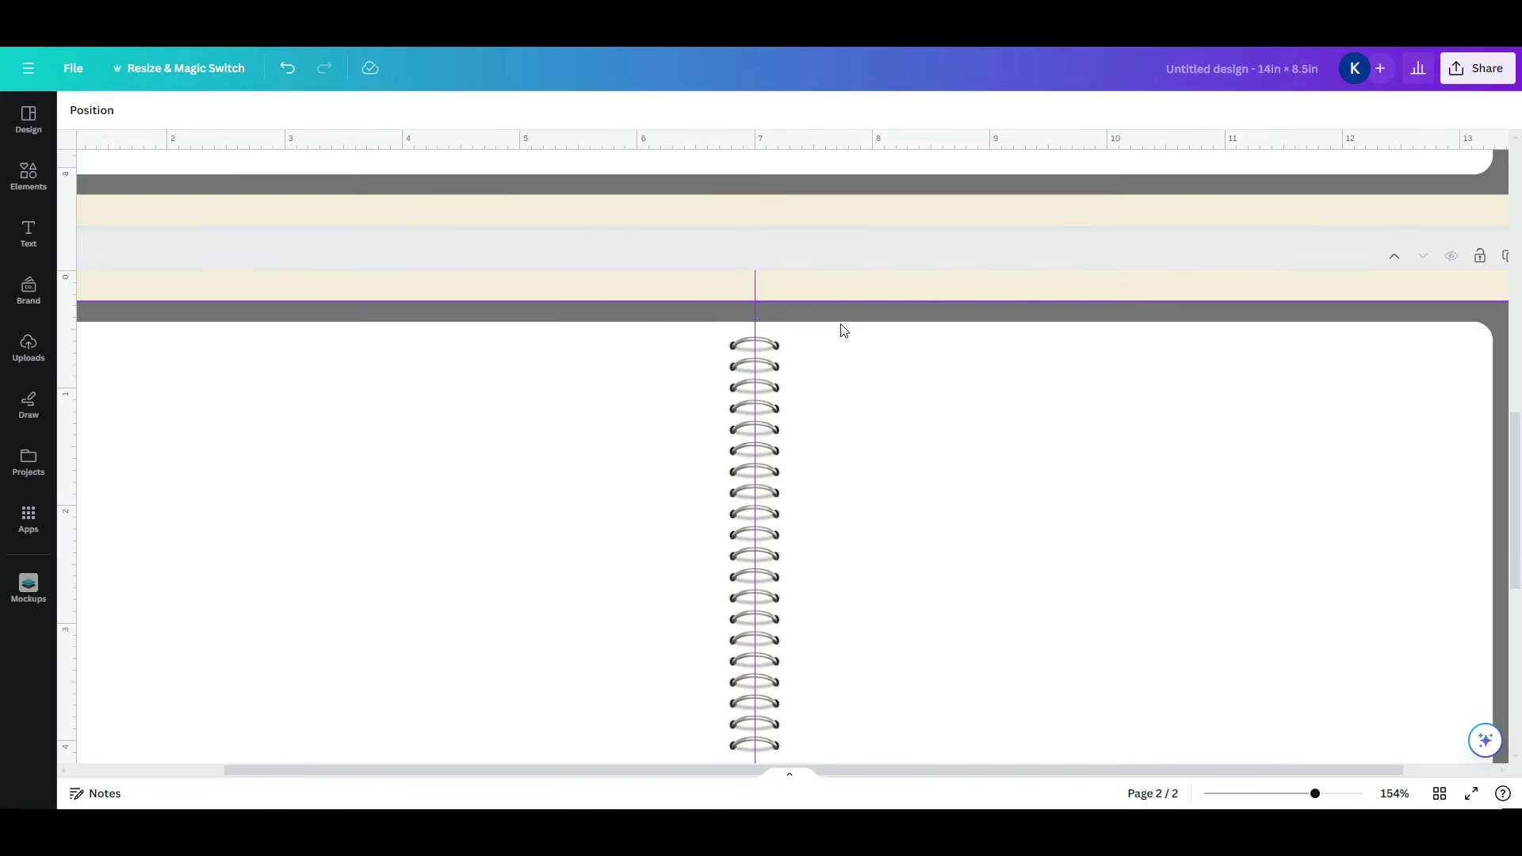
scroll(843, 330, "down", 1)
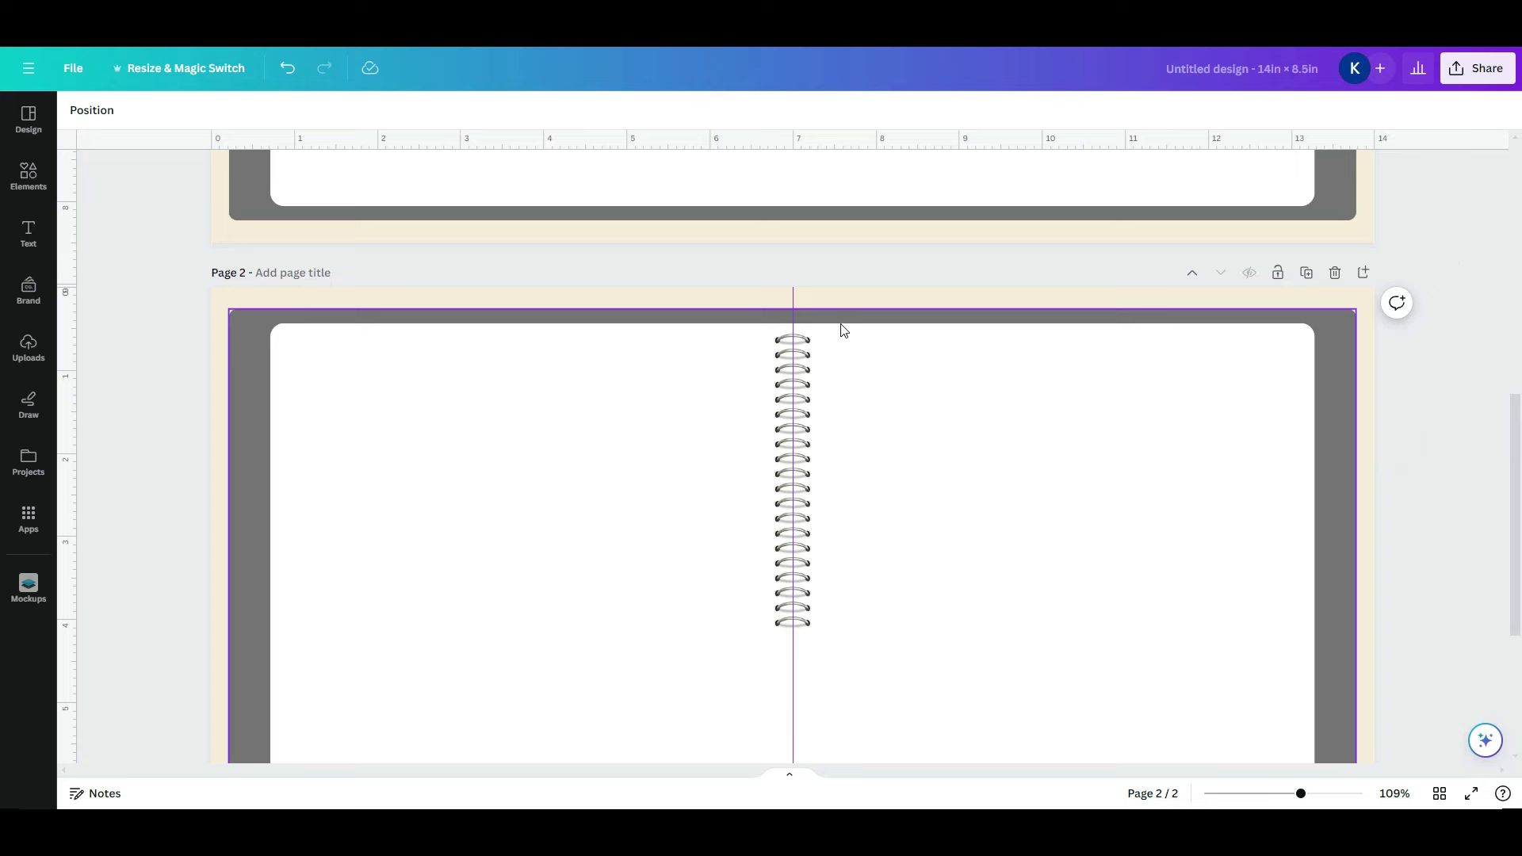
scroll(842, 335, "down", 2)
scroll(840, 339, "down", 1)
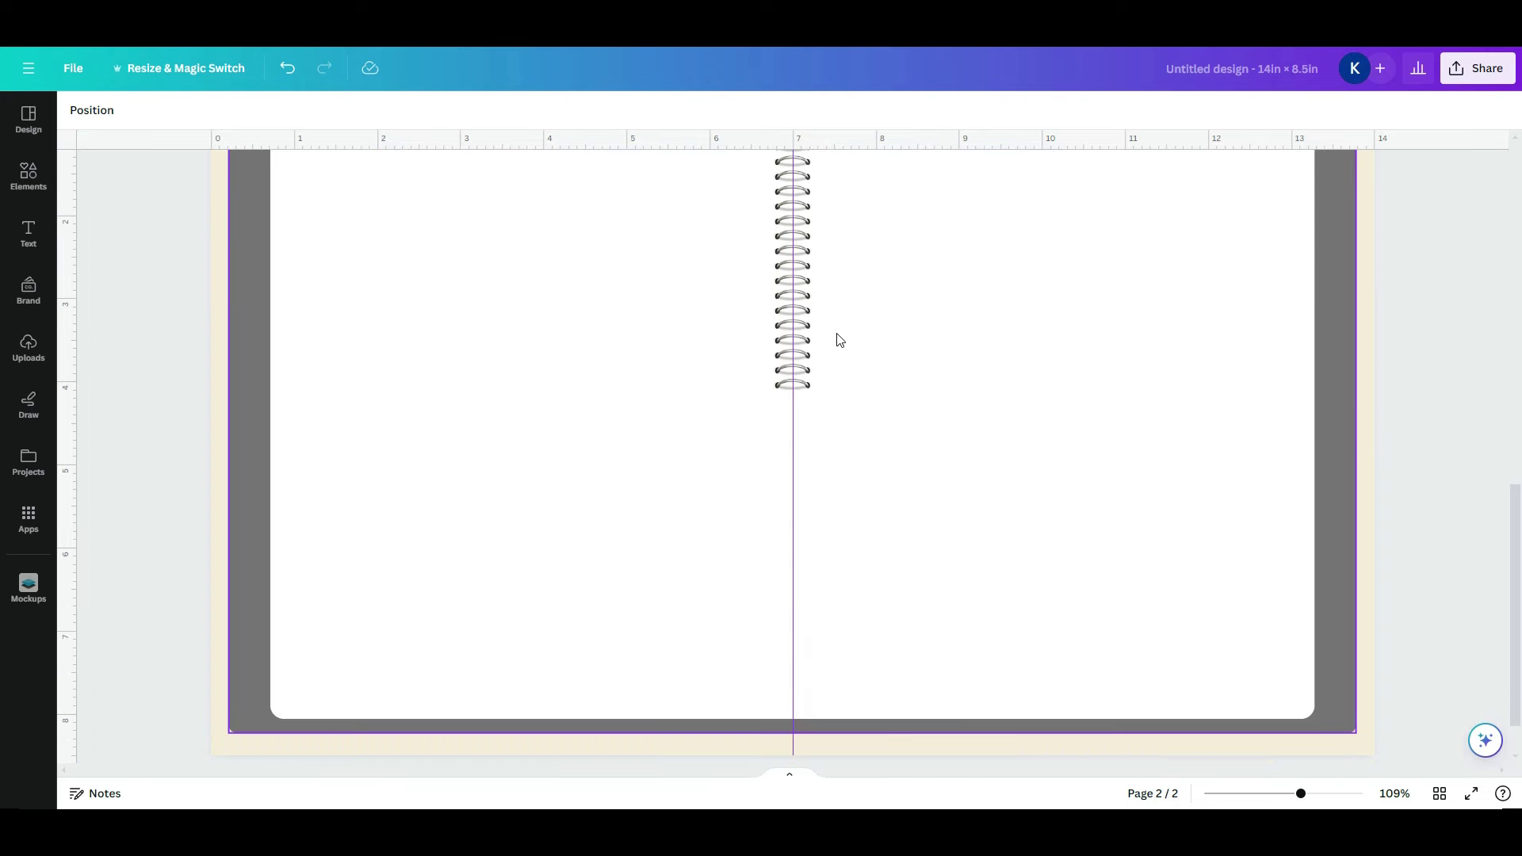
right_click(807, 340)
left_click(927, 258)
left_click_drag(793, 214, 793, 495)
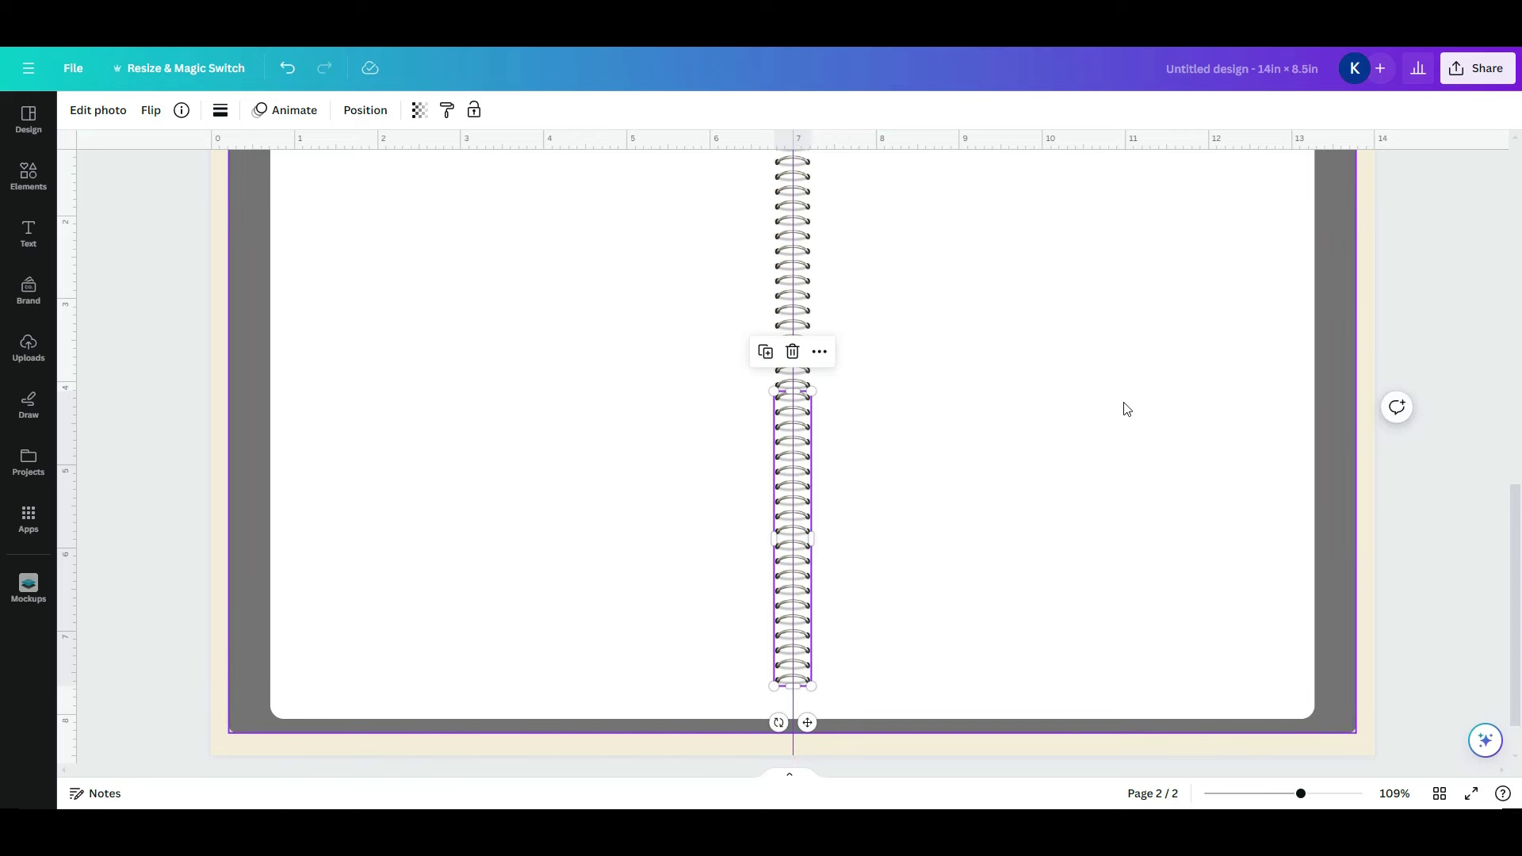
left_click(1040, 433)
Group the two spiral halves on page 2 and lock the group
scroll(1040, 433, "down", 5)
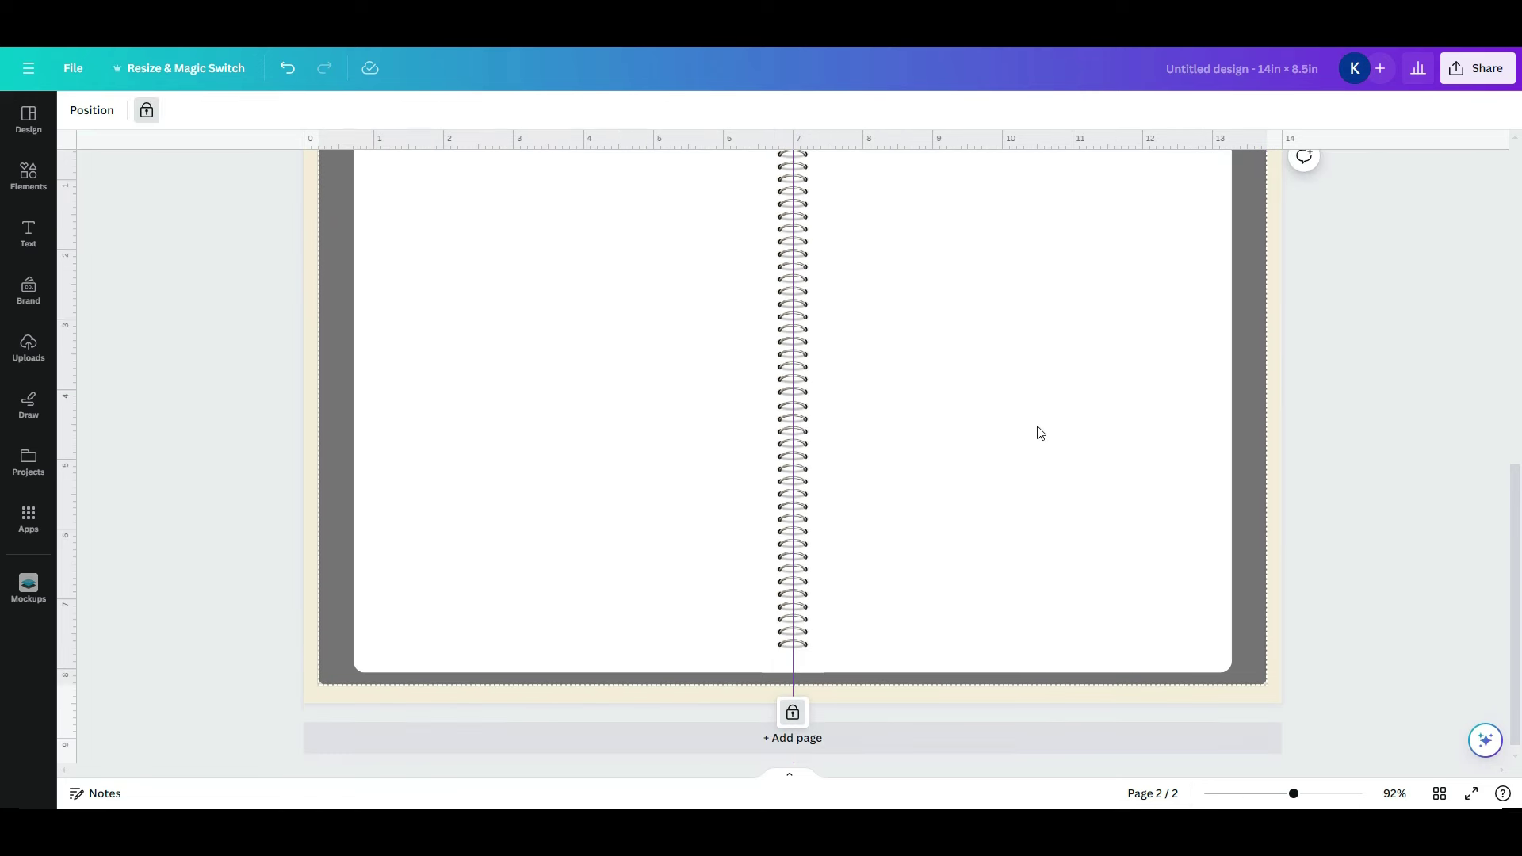
left_click_drag(767, 193, 777, 537)
left_click(752, 188)
left_click(849, 187)
left_click(907, 572)
Delete the white rectangle from page 1, leaving only the grey cover rectangle
scroll(846, 326, "up", 5)
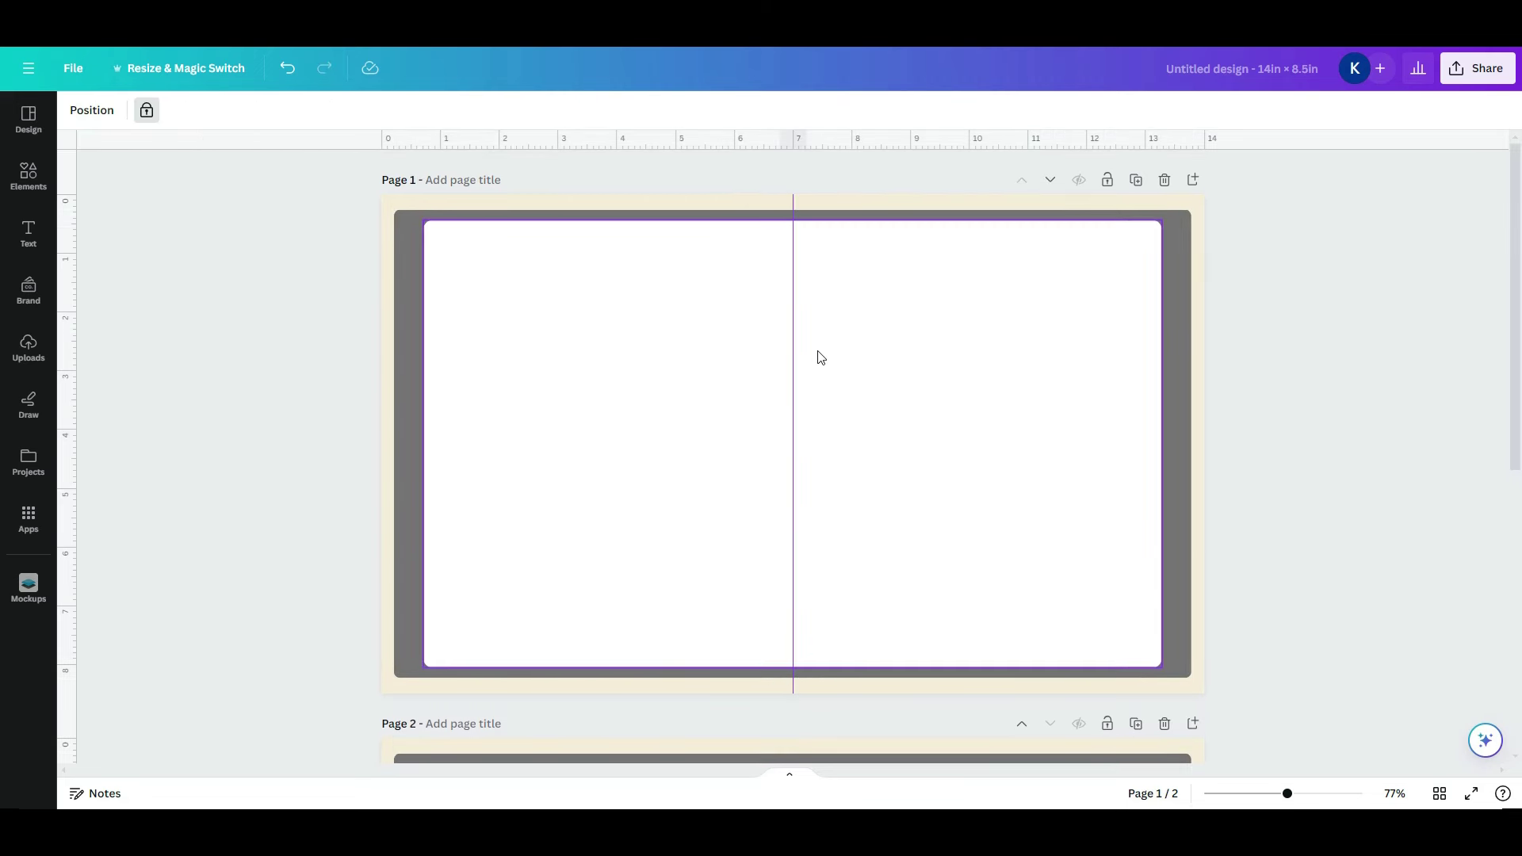
left_click(755, 406)
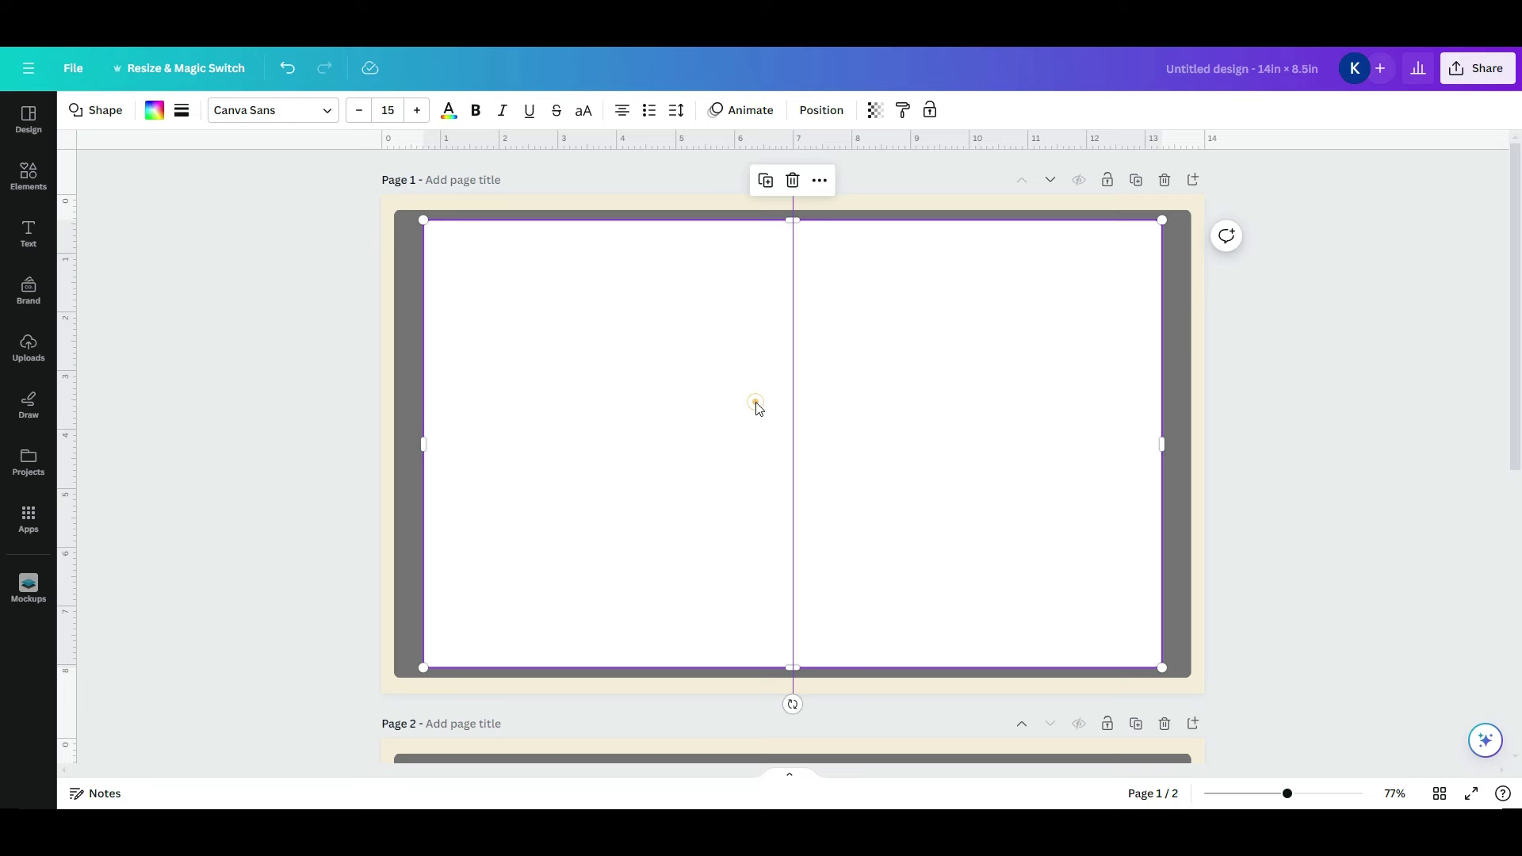
left_click(335, 327)
left_click_drag(336, 307, 473, 397)
left_click(472, 394)
key("Delete")
Shorten page 1's grey rectangle from its left edge to the 7 in centre guide so it covers only the right half
left_click(409, 432)
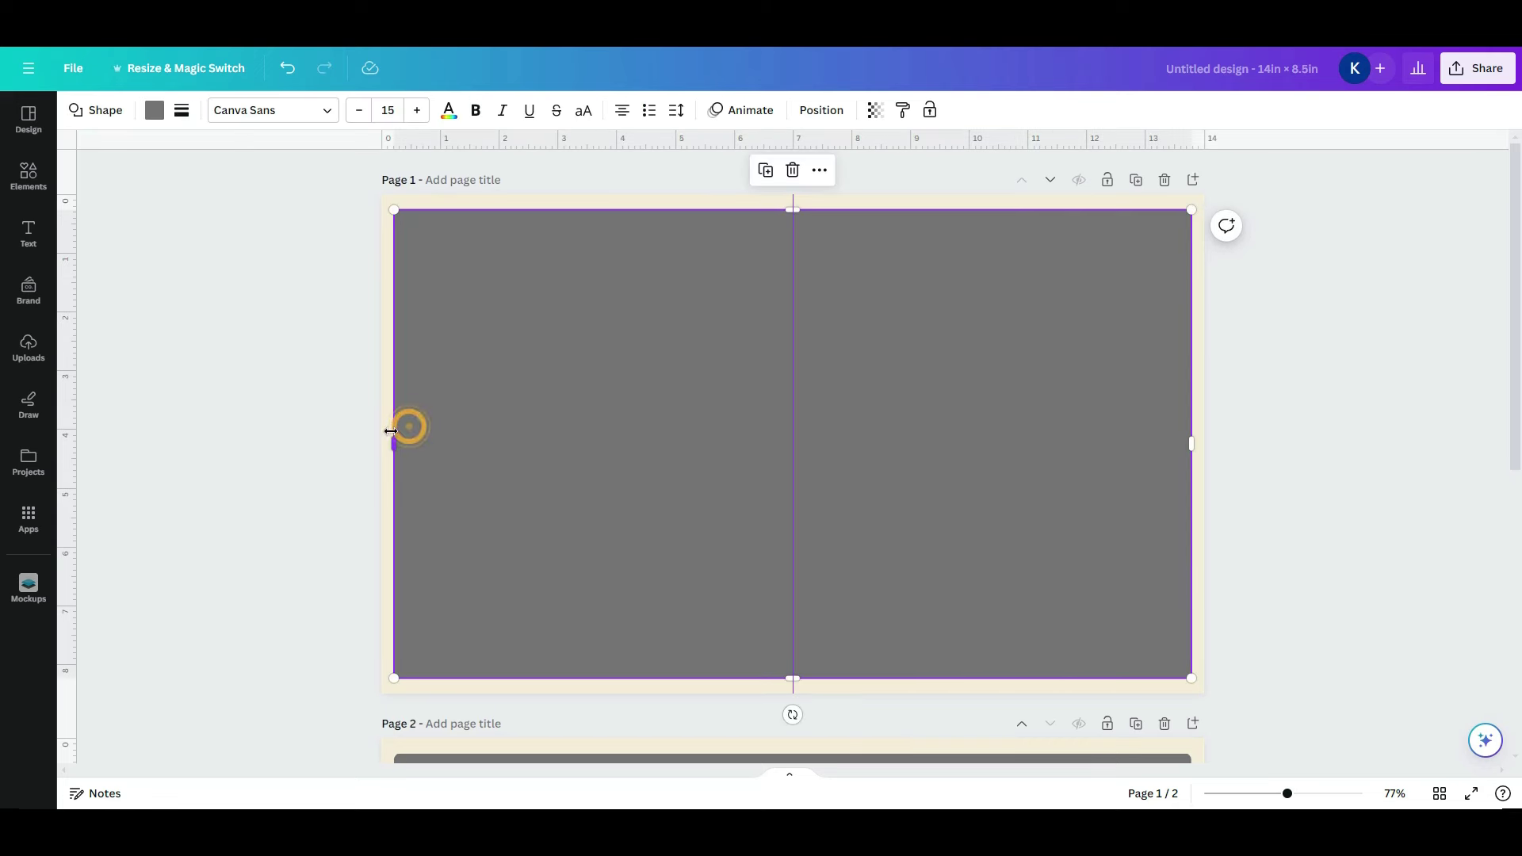
left_click_drag(395, 440, 792, 413)
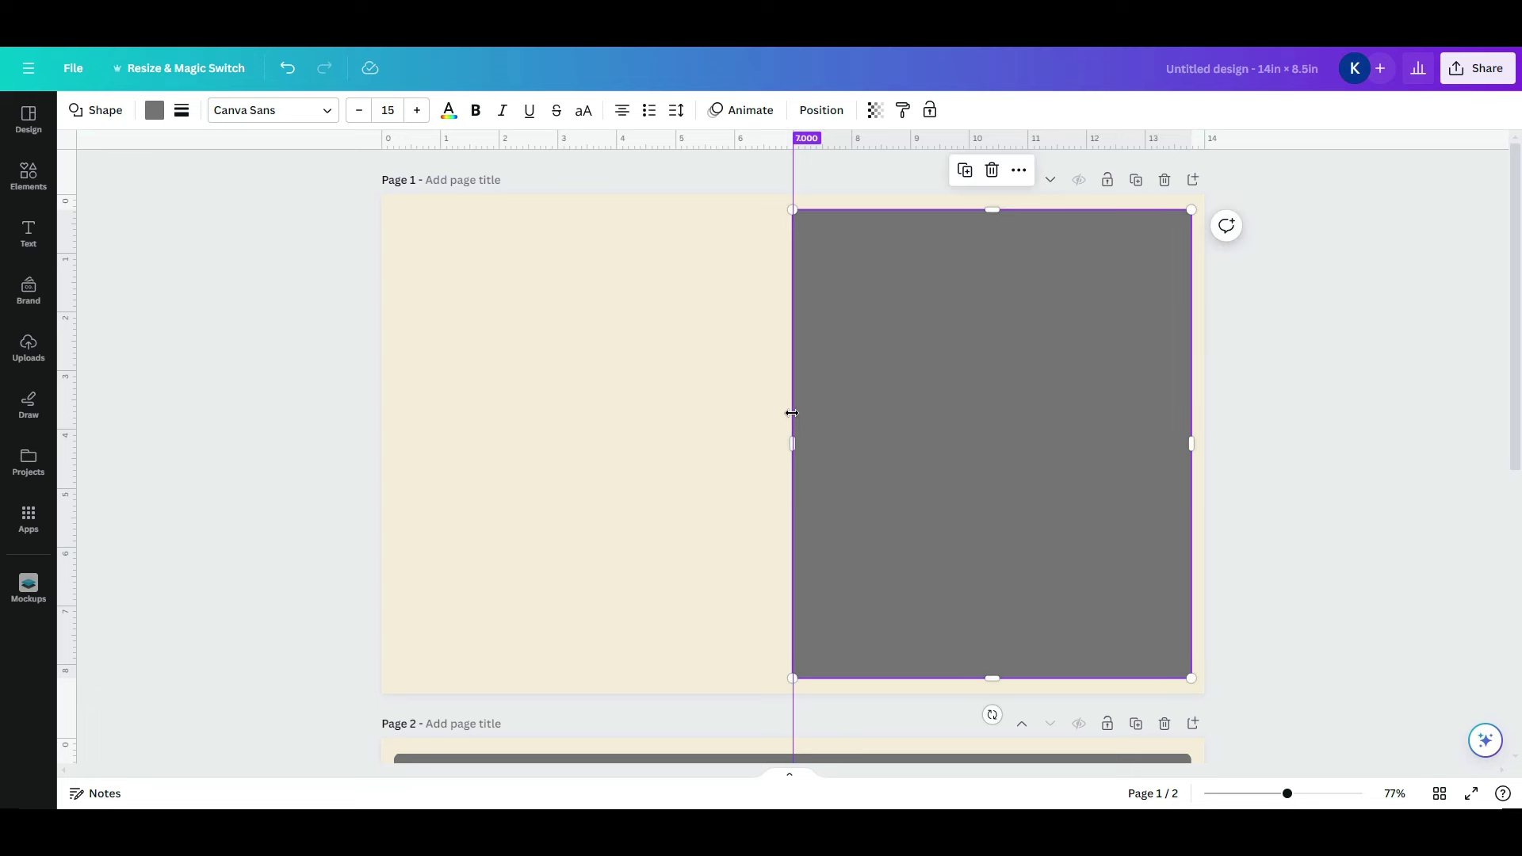
left_click(309, 427)
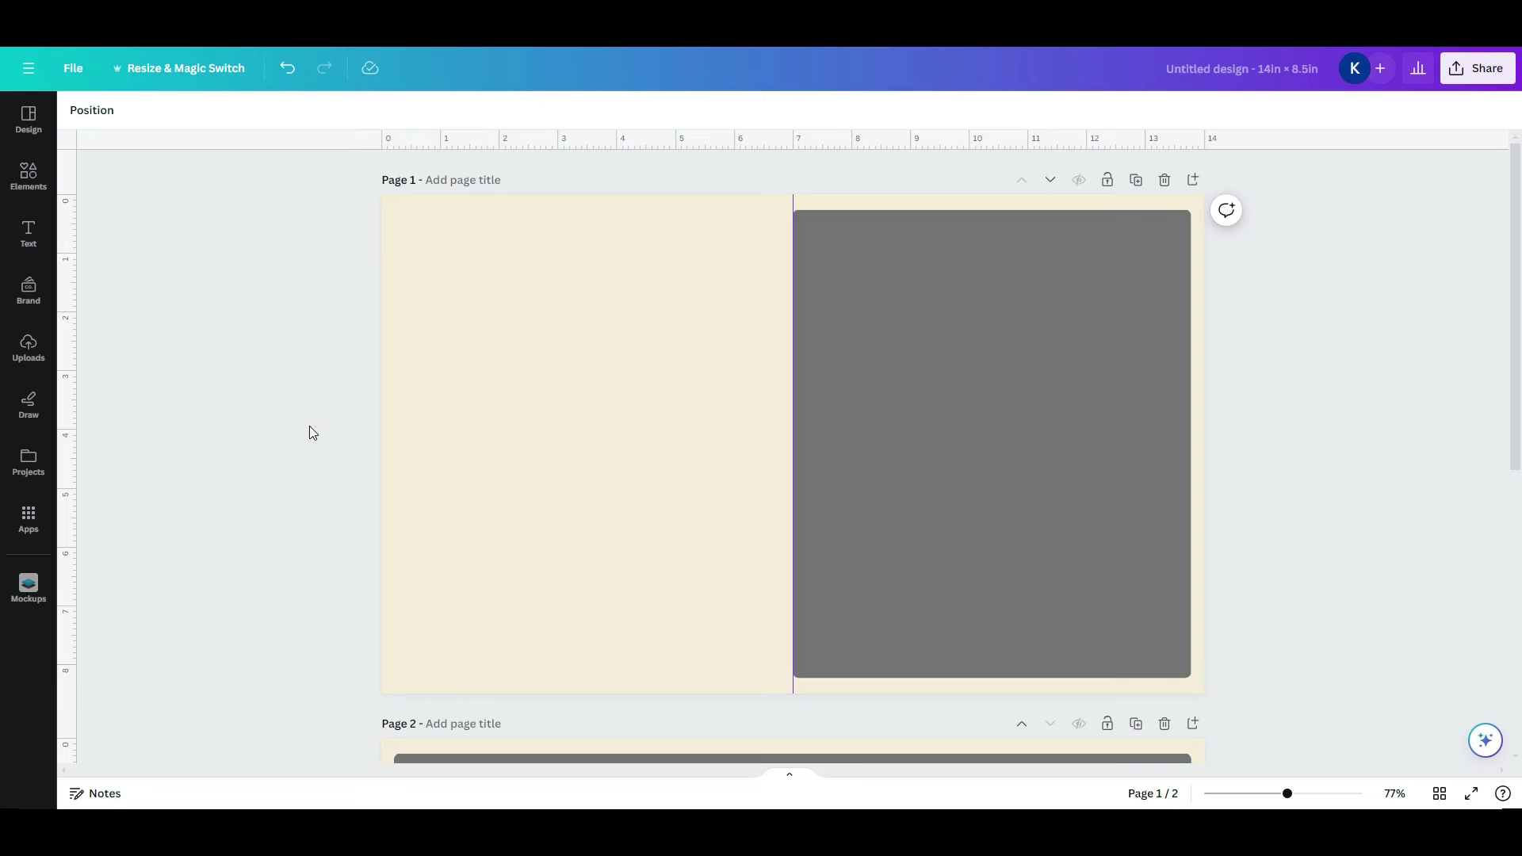
Duplicate the grey cover and narrow the copy to a full-height strip about 0.6 in wide, just left of the cover
left_click(838, 419)
key("ctrl+d")
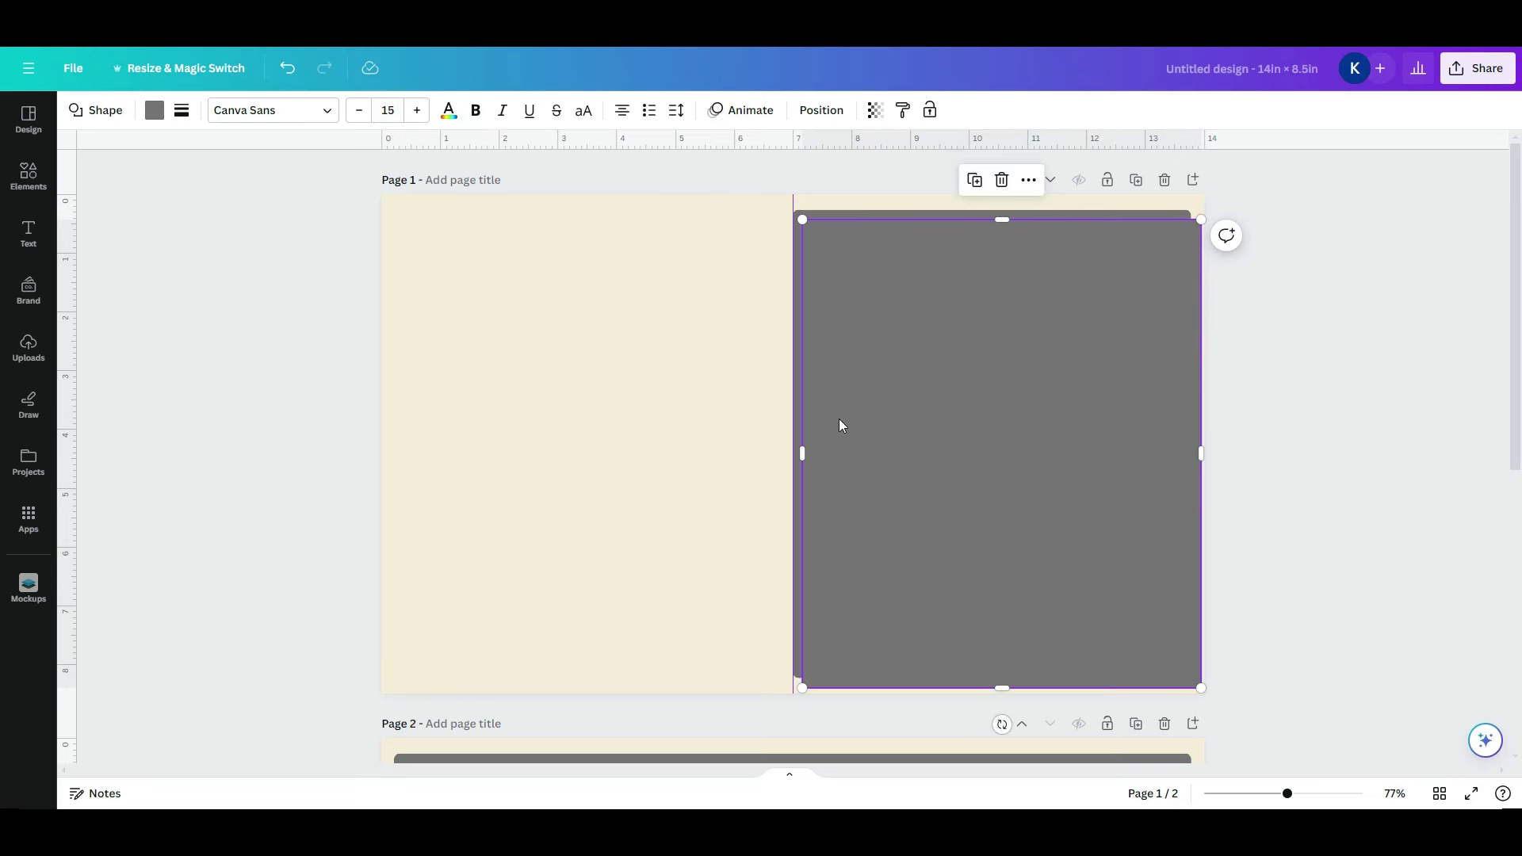
left_click_drag(841, 425, 755, 442)
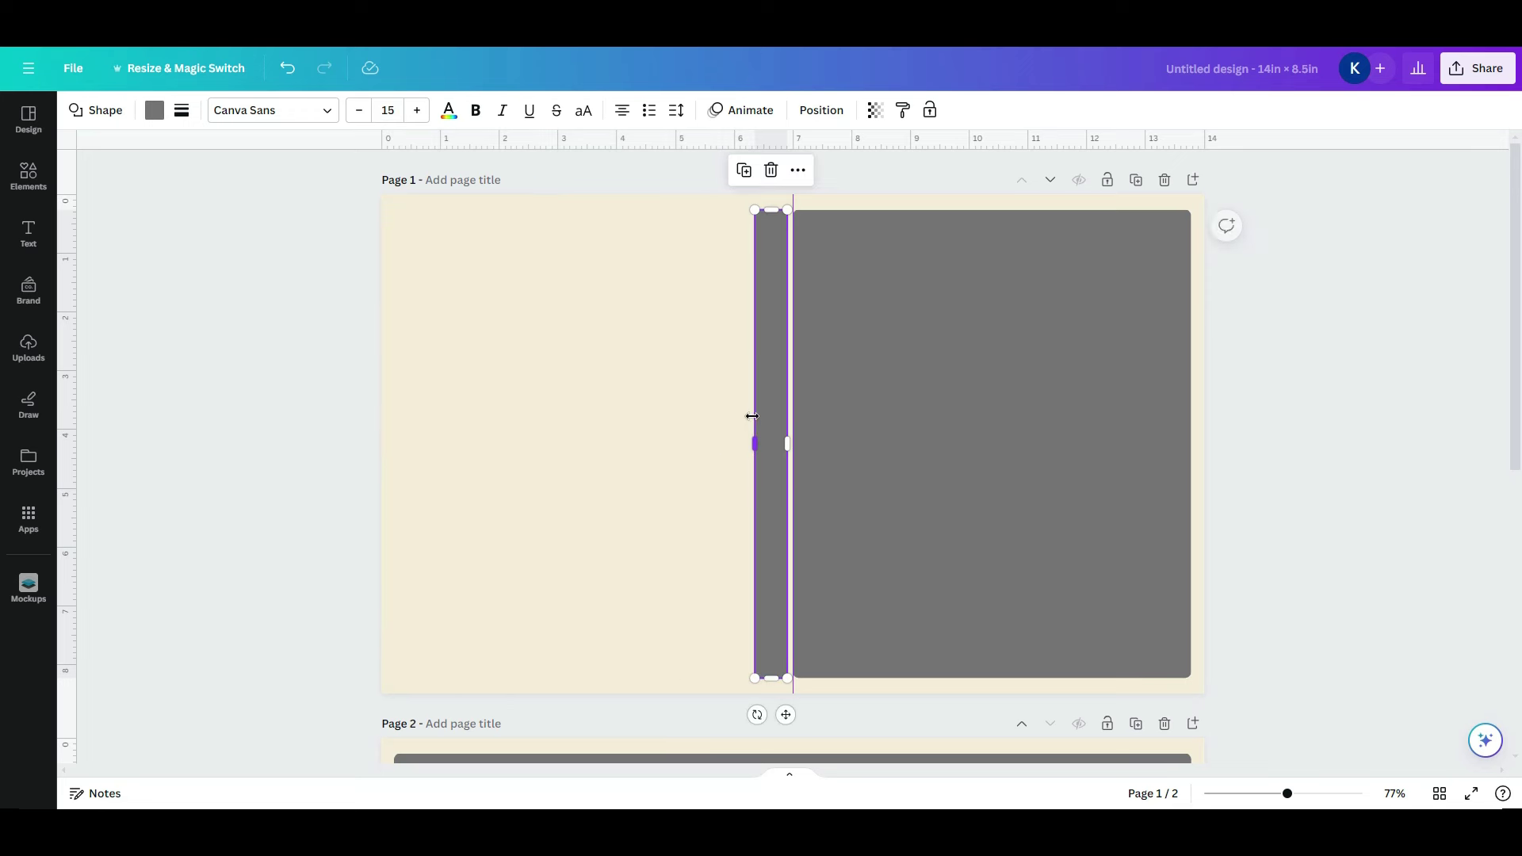
Set the grey strip's corner rounding to 0 and lay it over the cover's left edge to square off those corners
left_click(183, 113)
left_click_drag(206, 257, 164, 267)
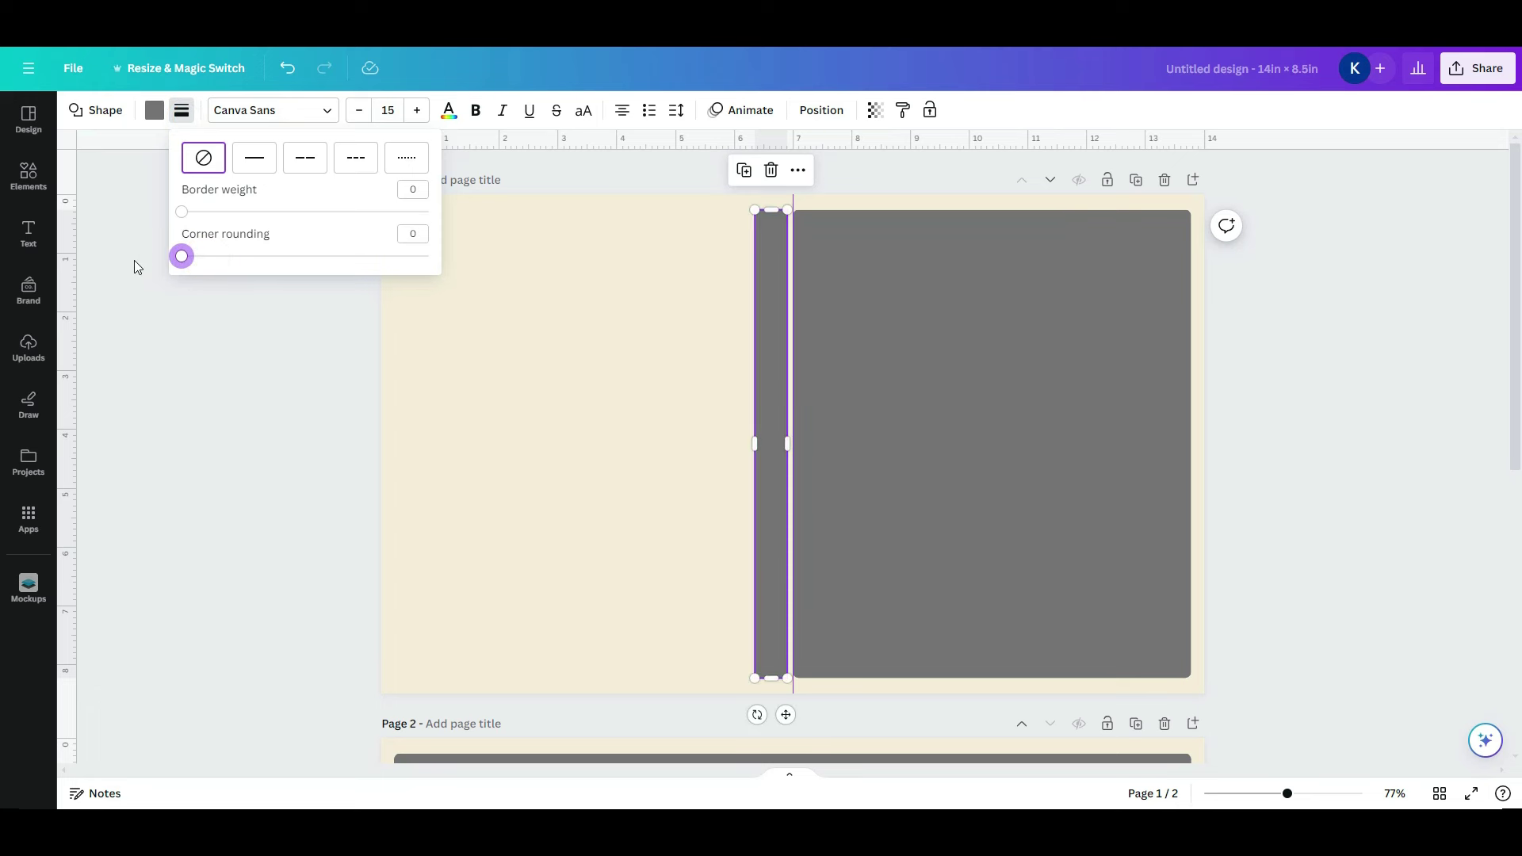
left_click(569, 390)
left_click_drag(772, 434, 805, 434)
left_click(650, 441)
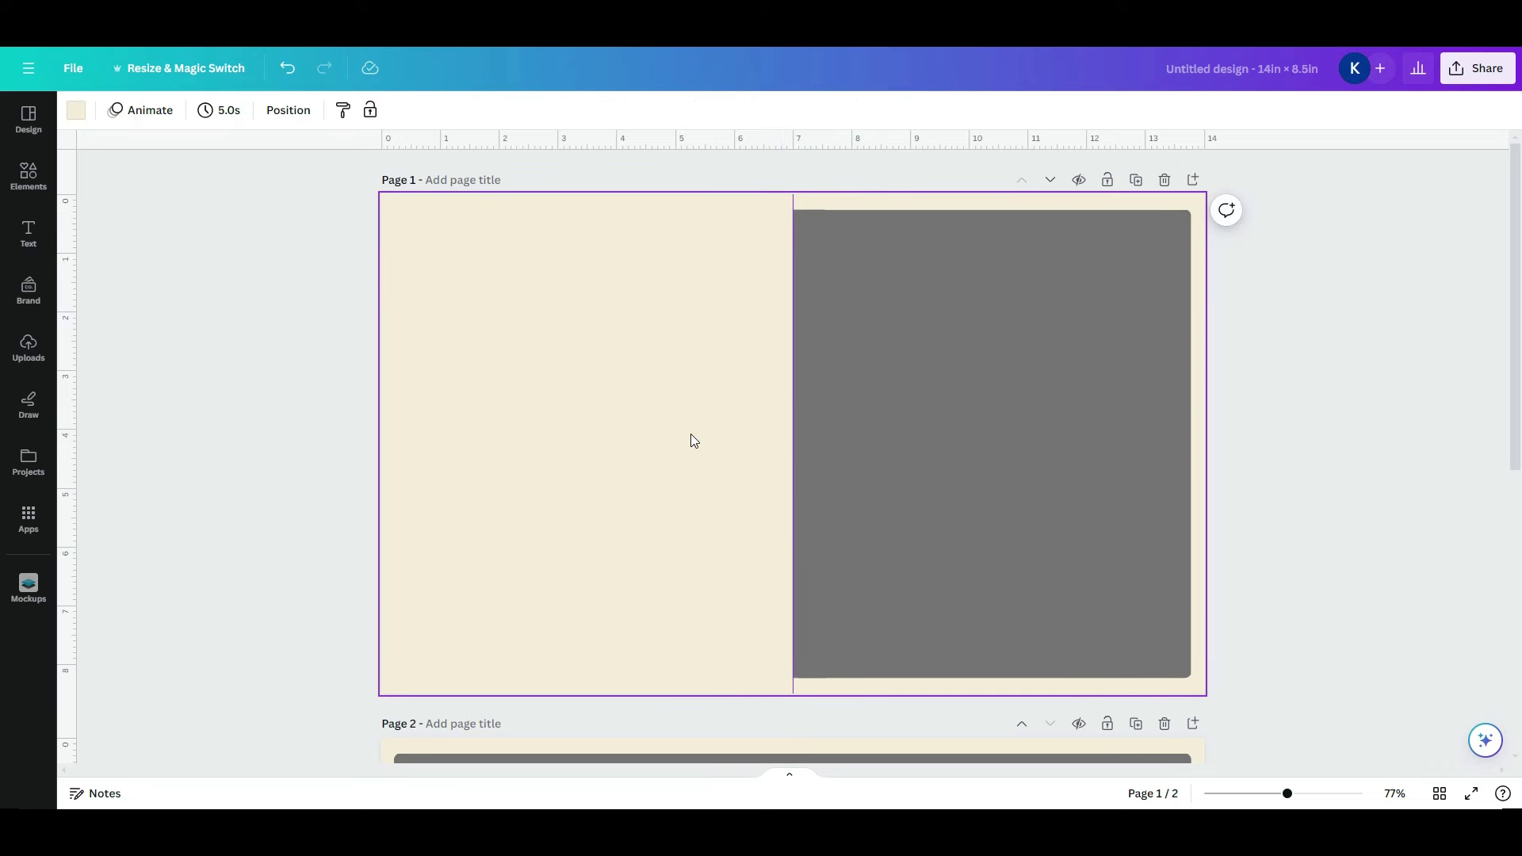
Recolour the grey base on page 2 to the lighter grey #949494 and apply the change across all pages
left_click(1306, 379)
scroll(1306, 379, "down", 5)
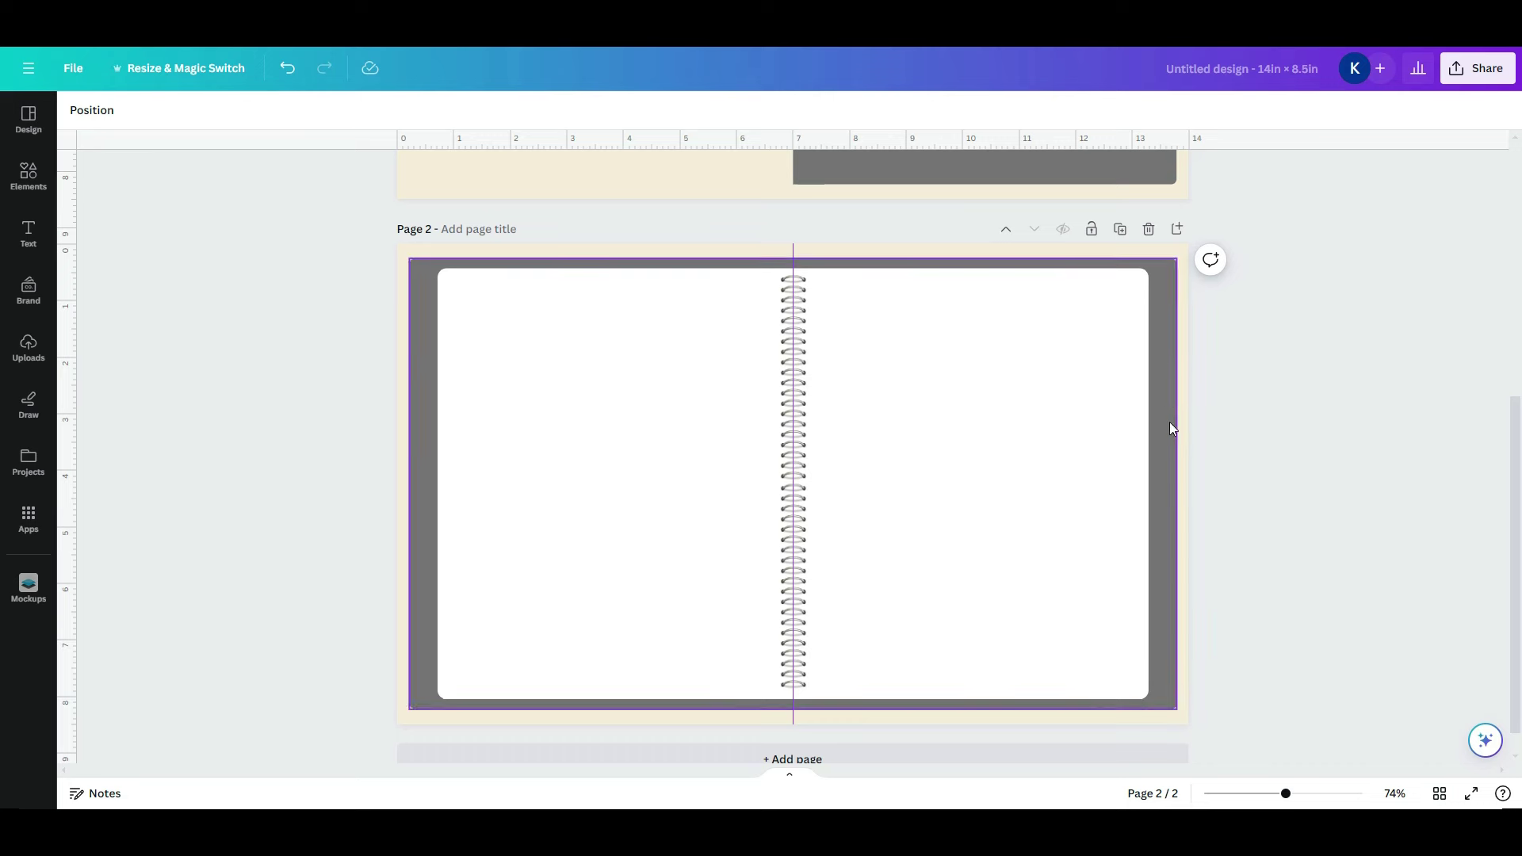
left_click(1171, 428)
left_click(439, 110)
left_click(86, 206)
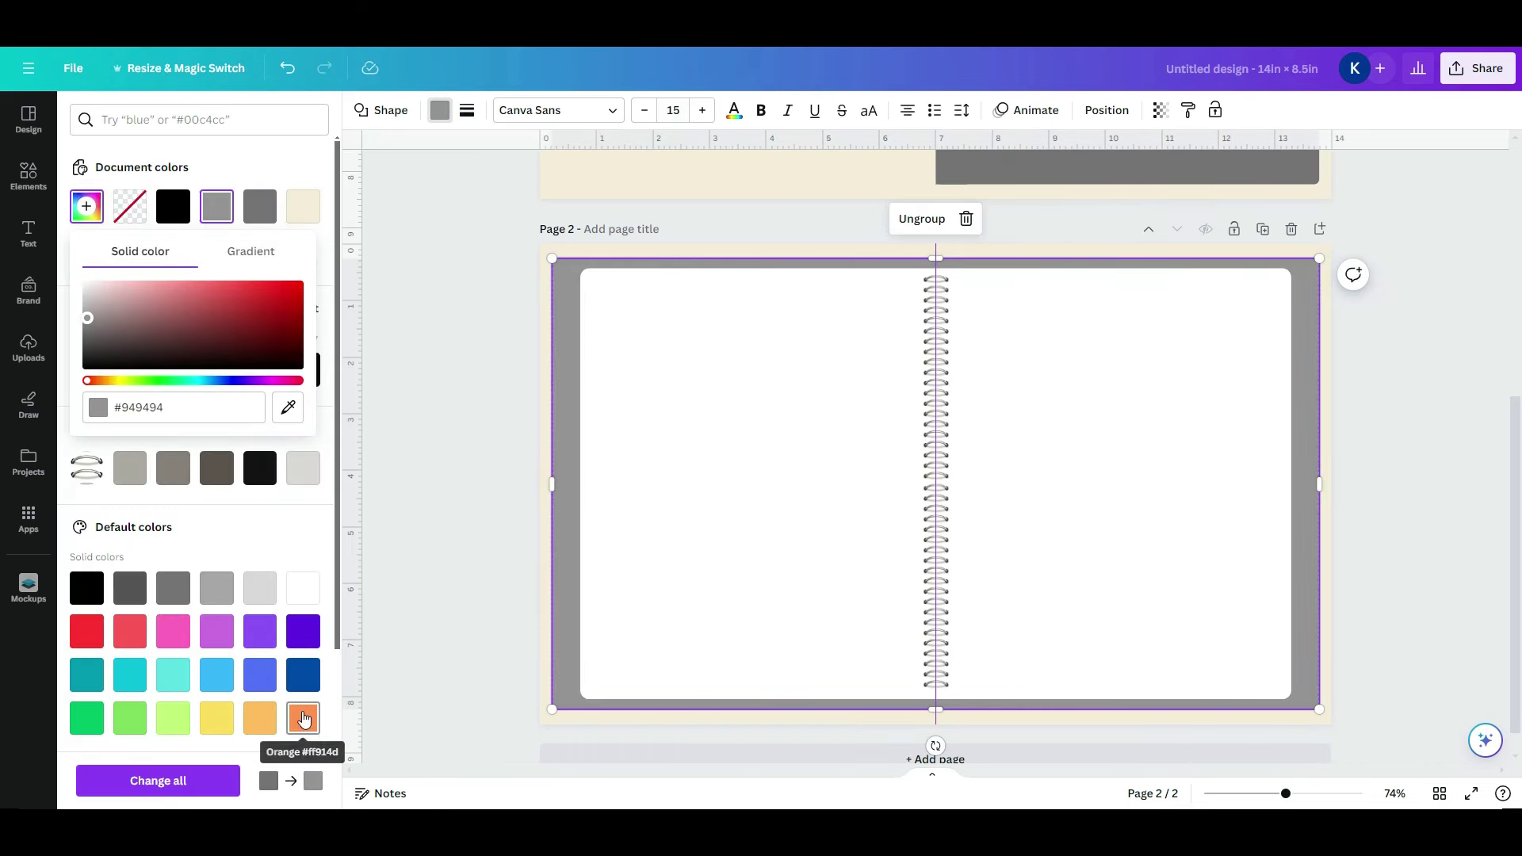
left_click(194, 782)
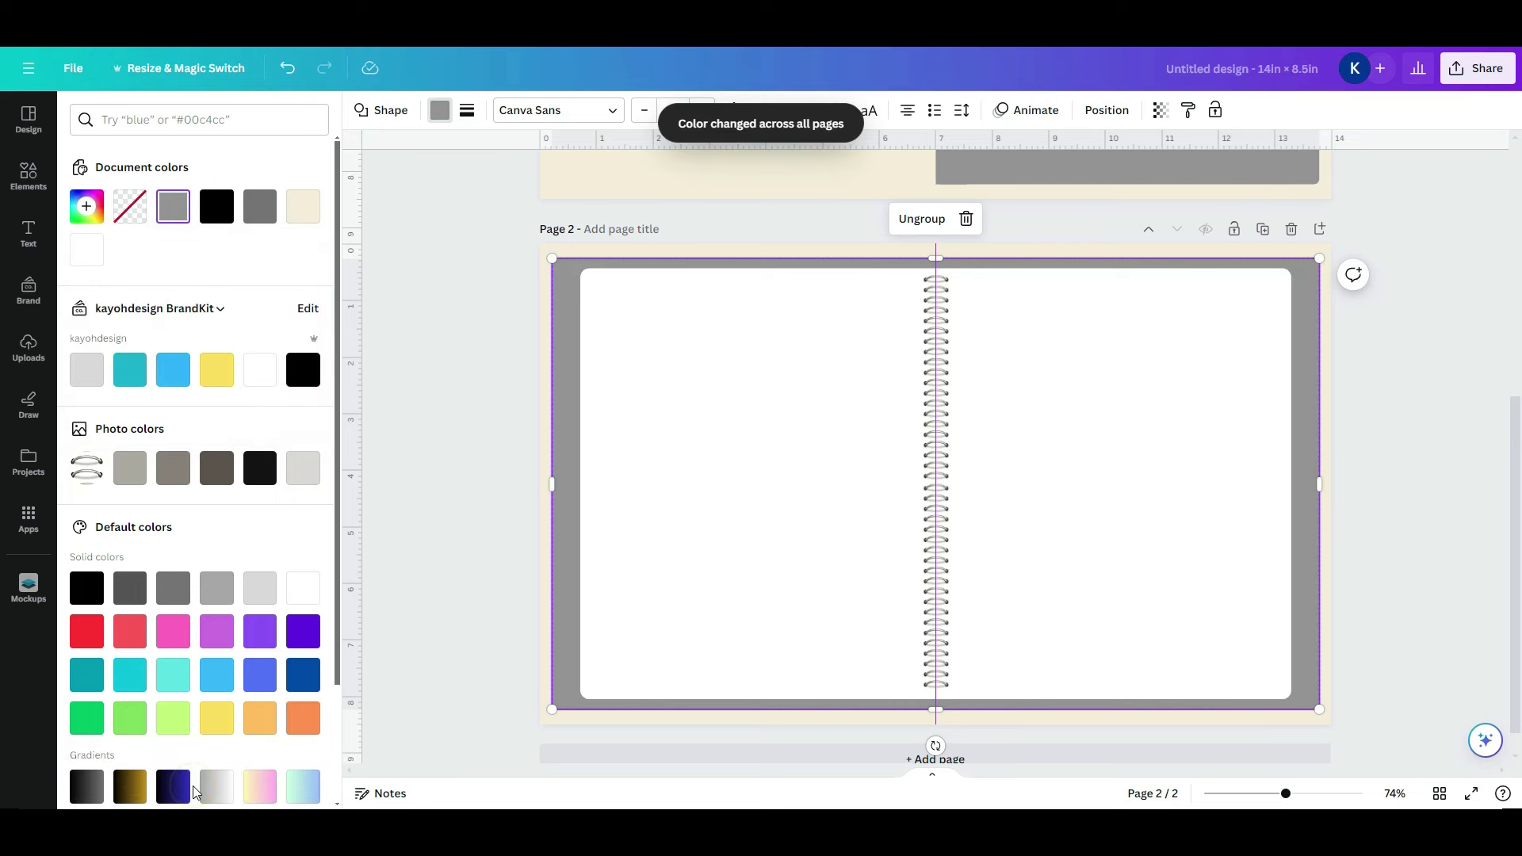
Copy the spiral group from page 2 onto page 1 over the cover's left edge, and lock the original on page 2
left_click(936, 416)
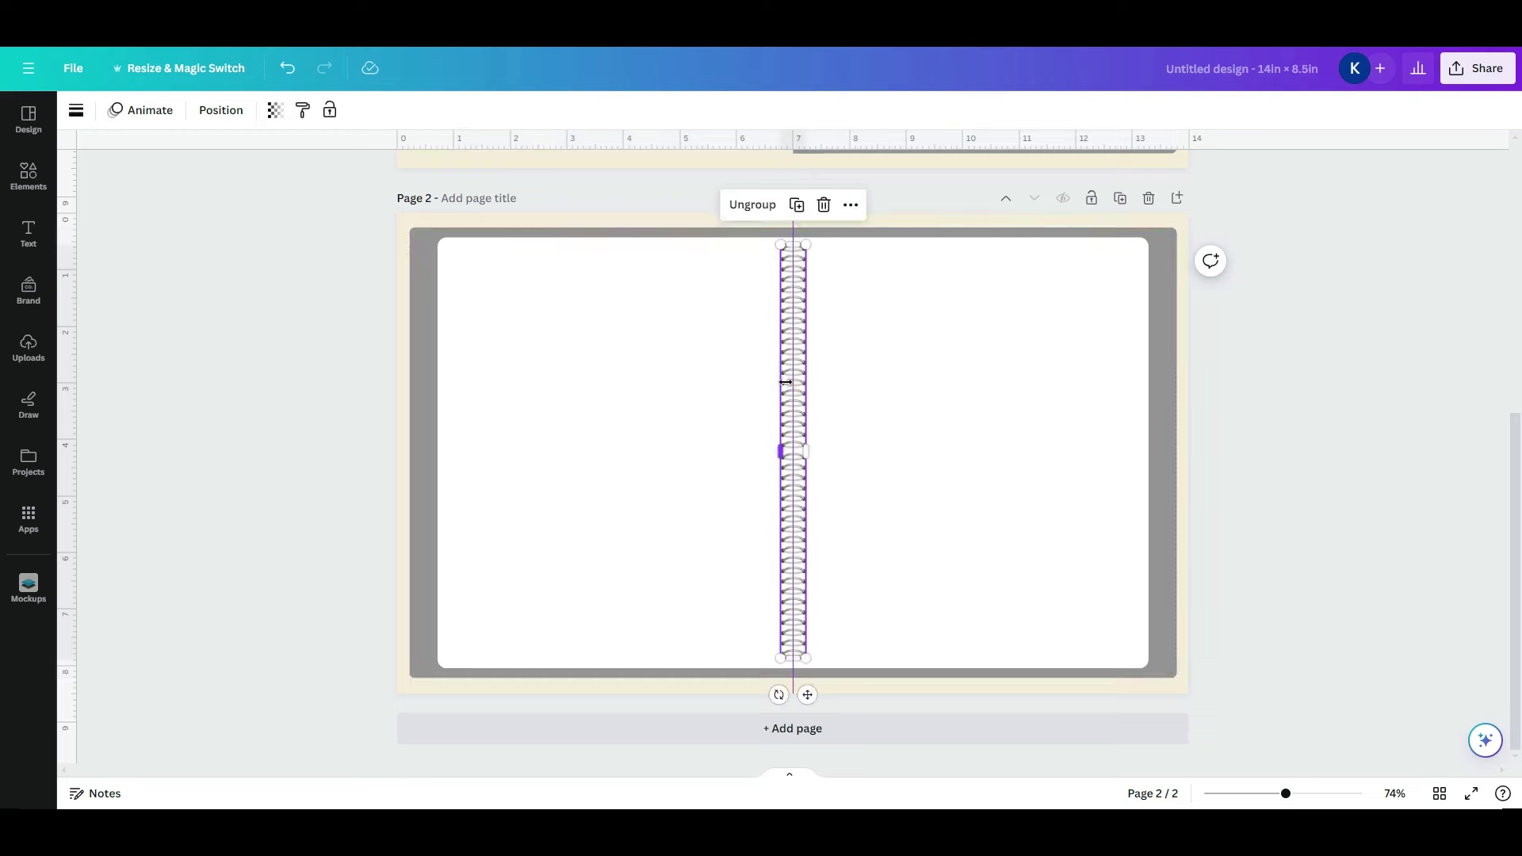
left_click(850, 204)
left_click(912, 584)
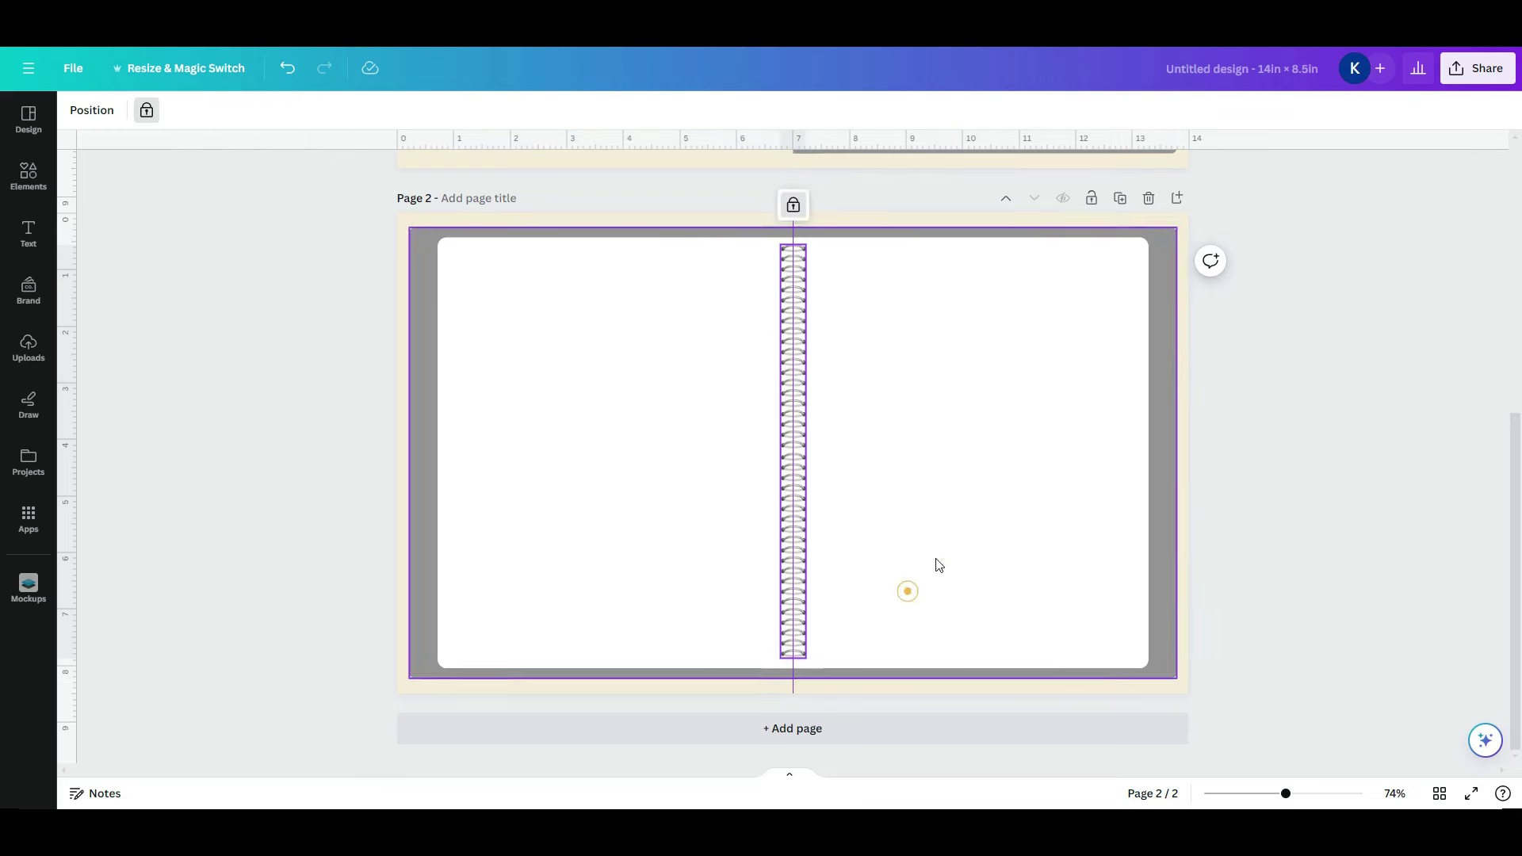
scroll(1287, 413, "up", 5)
left_click(778, 460)
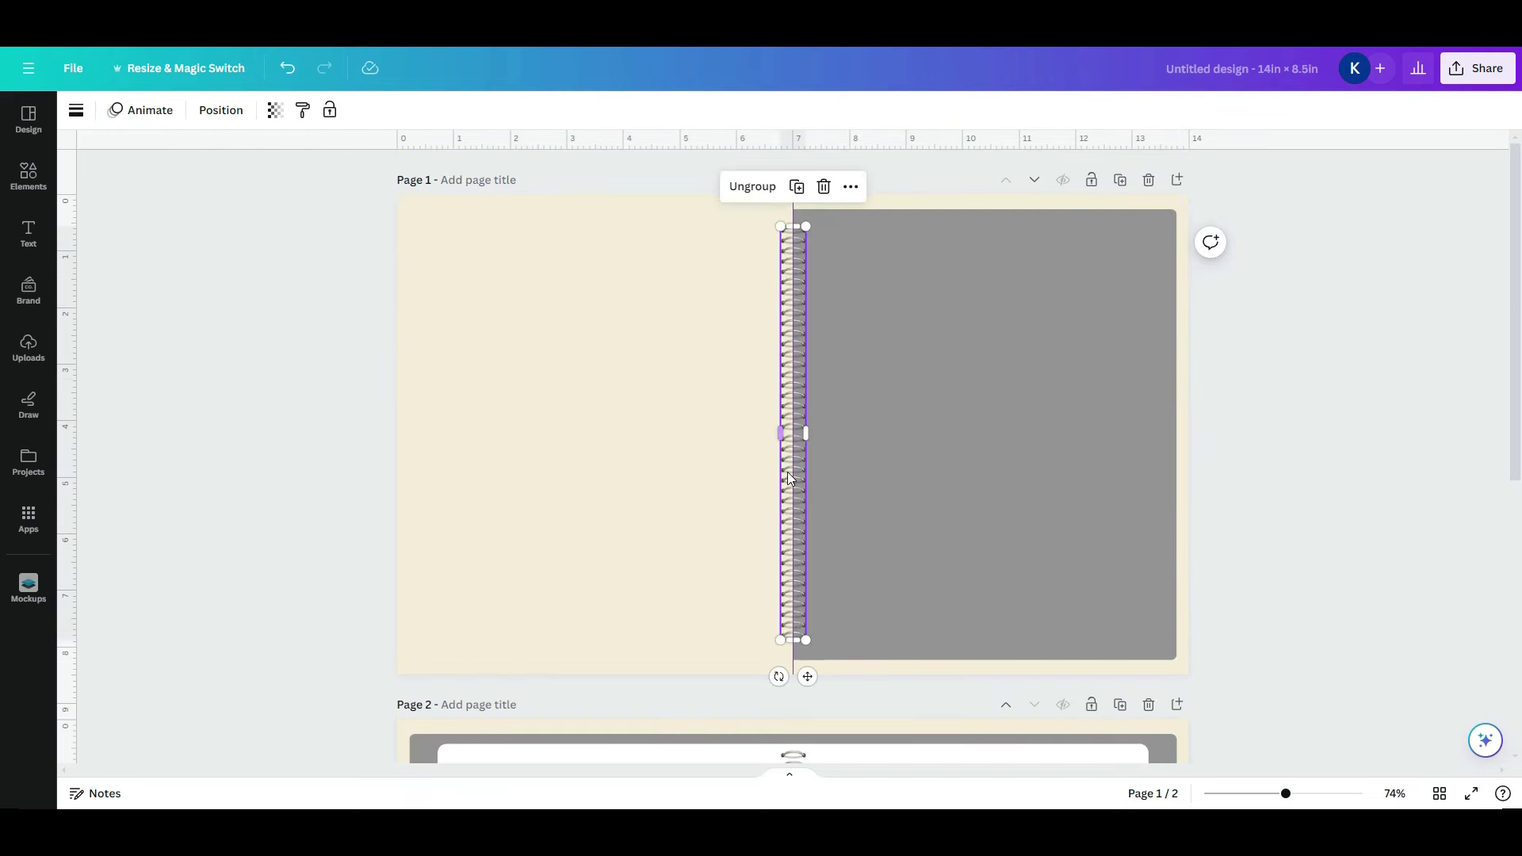
Ungroup the spiral on page 1 and crop a thin sliver off the left side of its upper half
left_click(783, 423)
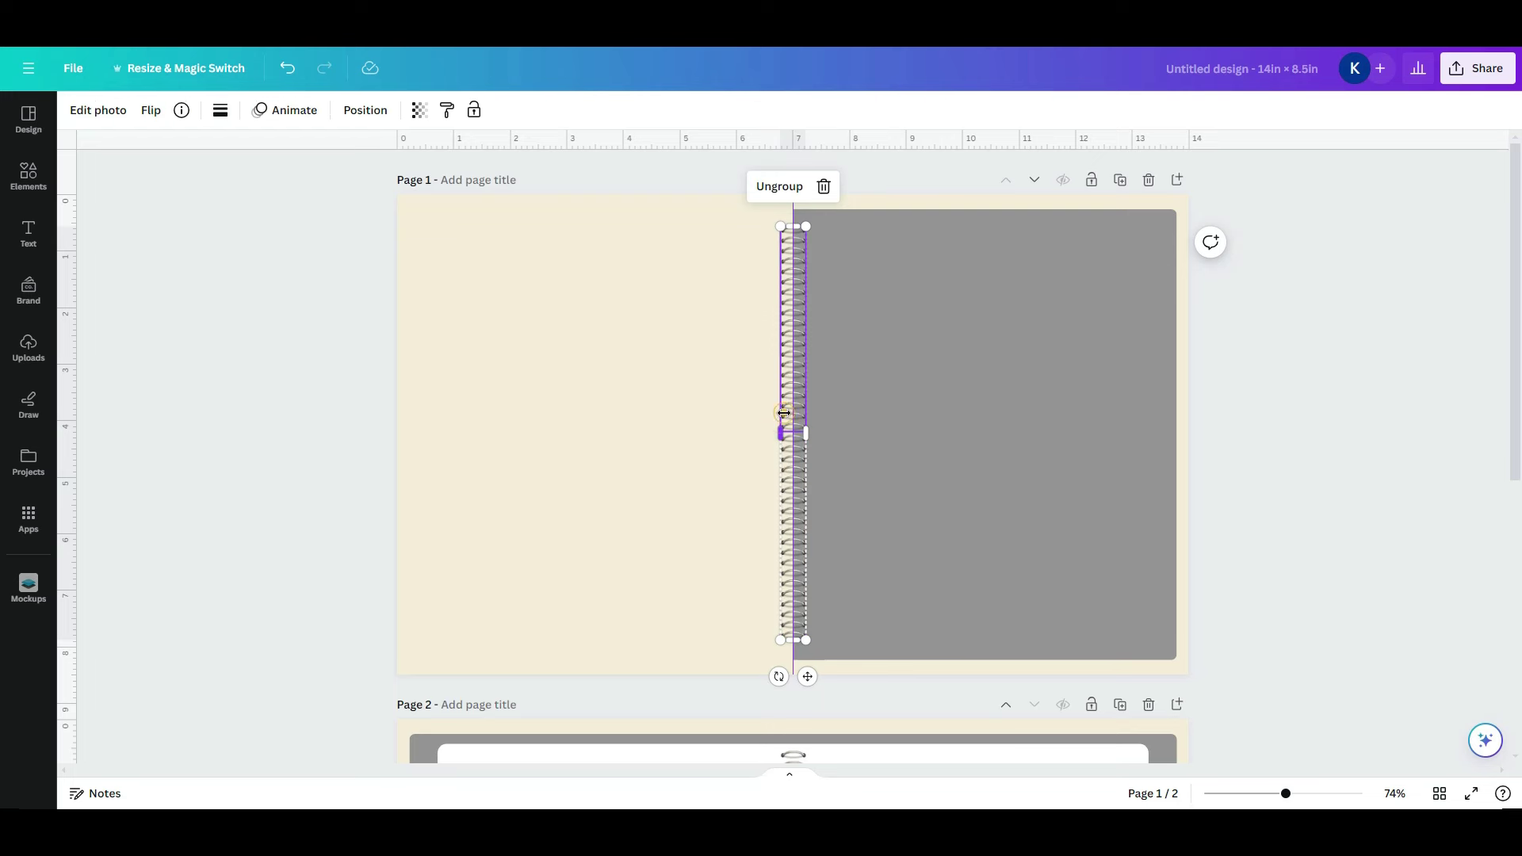
left_click(773, 196)
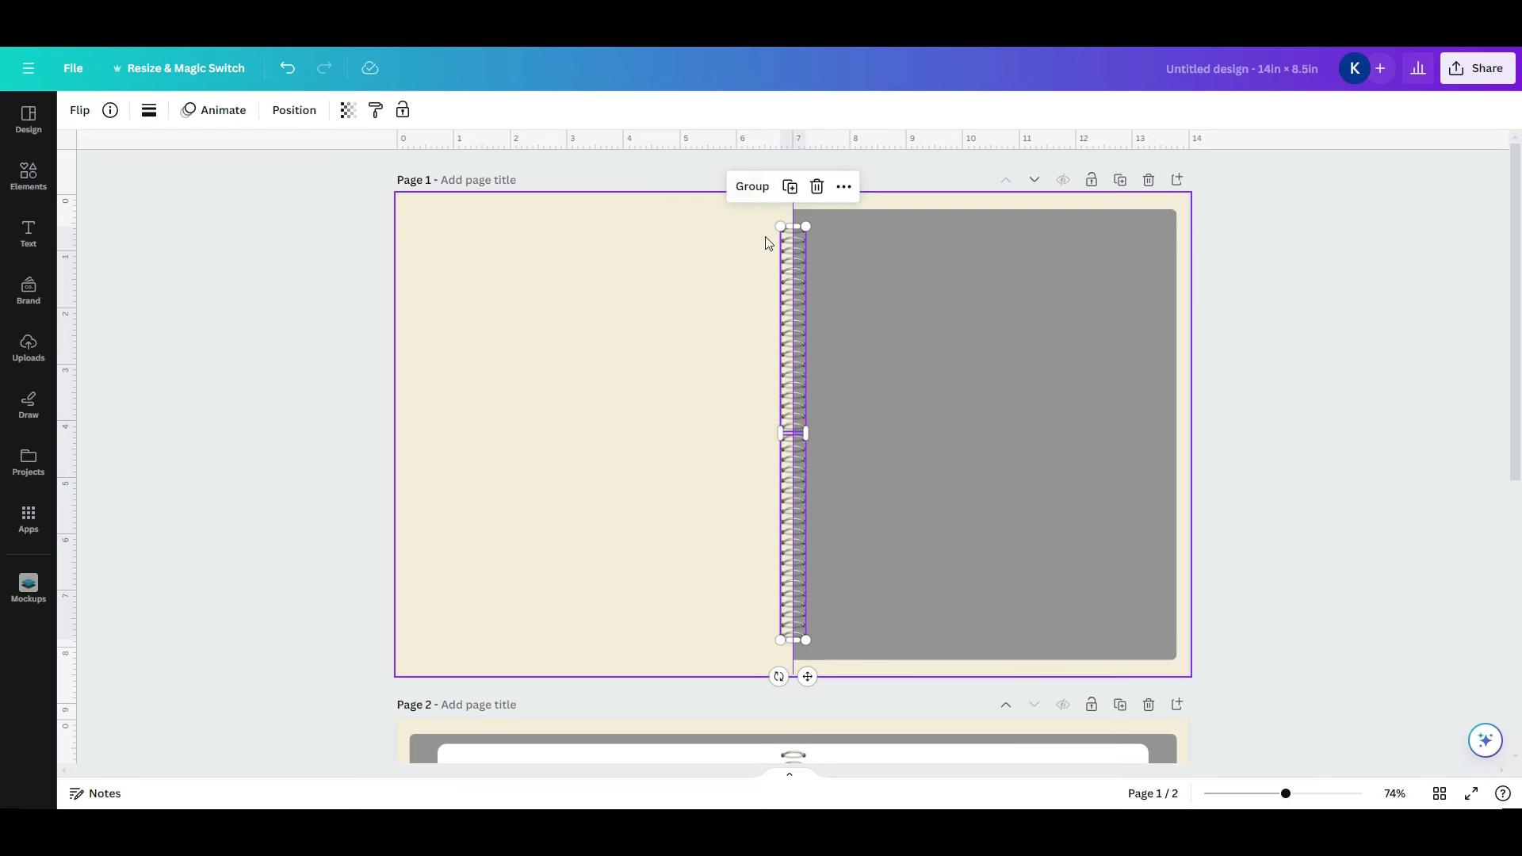
key("ctrl+plus")
key("ctrl+plus")
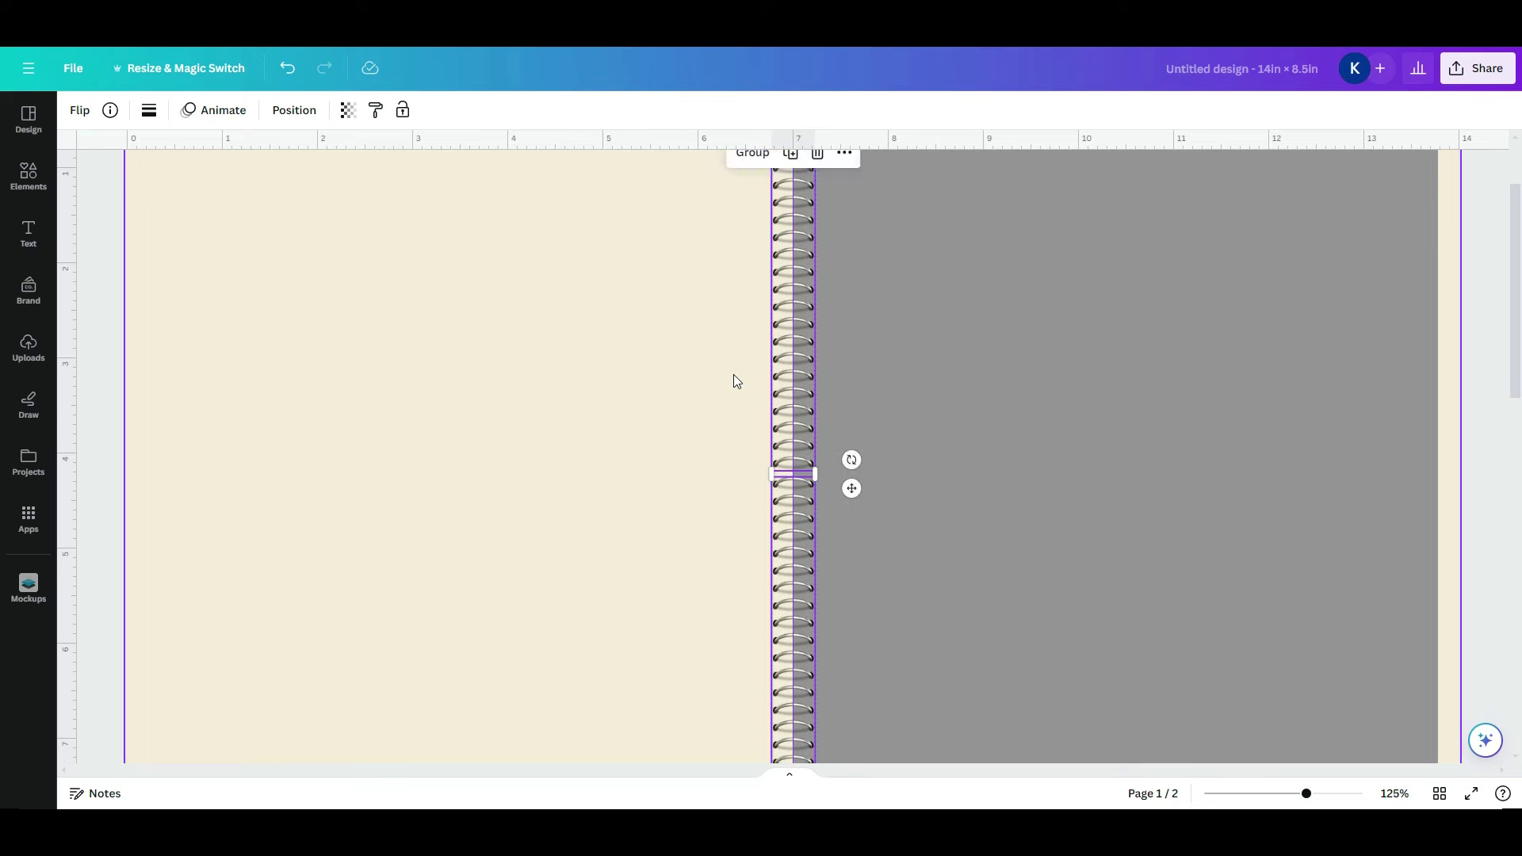
left_click(724, 407)
left_click(775, 383)
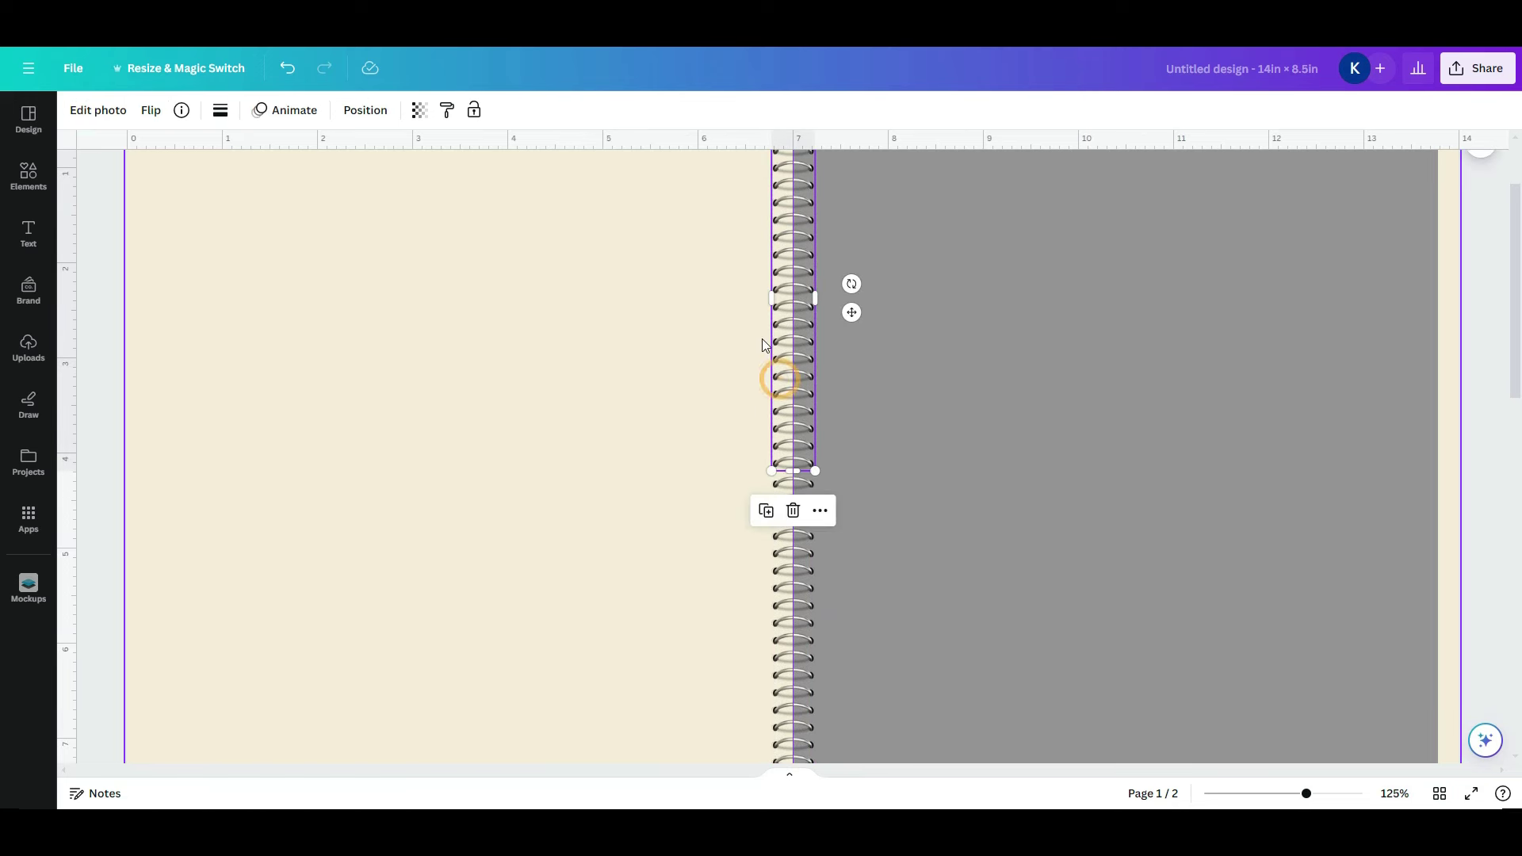
scroll(762, 339, "up", 2)
scroll(762, 339, "up", 2)
mouse_move(774, 420)
left_mouse_down()
mouse_move(789, 419)
mouse_move(776, 422)
left_mouse_up()
scroll(754, 441, "down", 6)
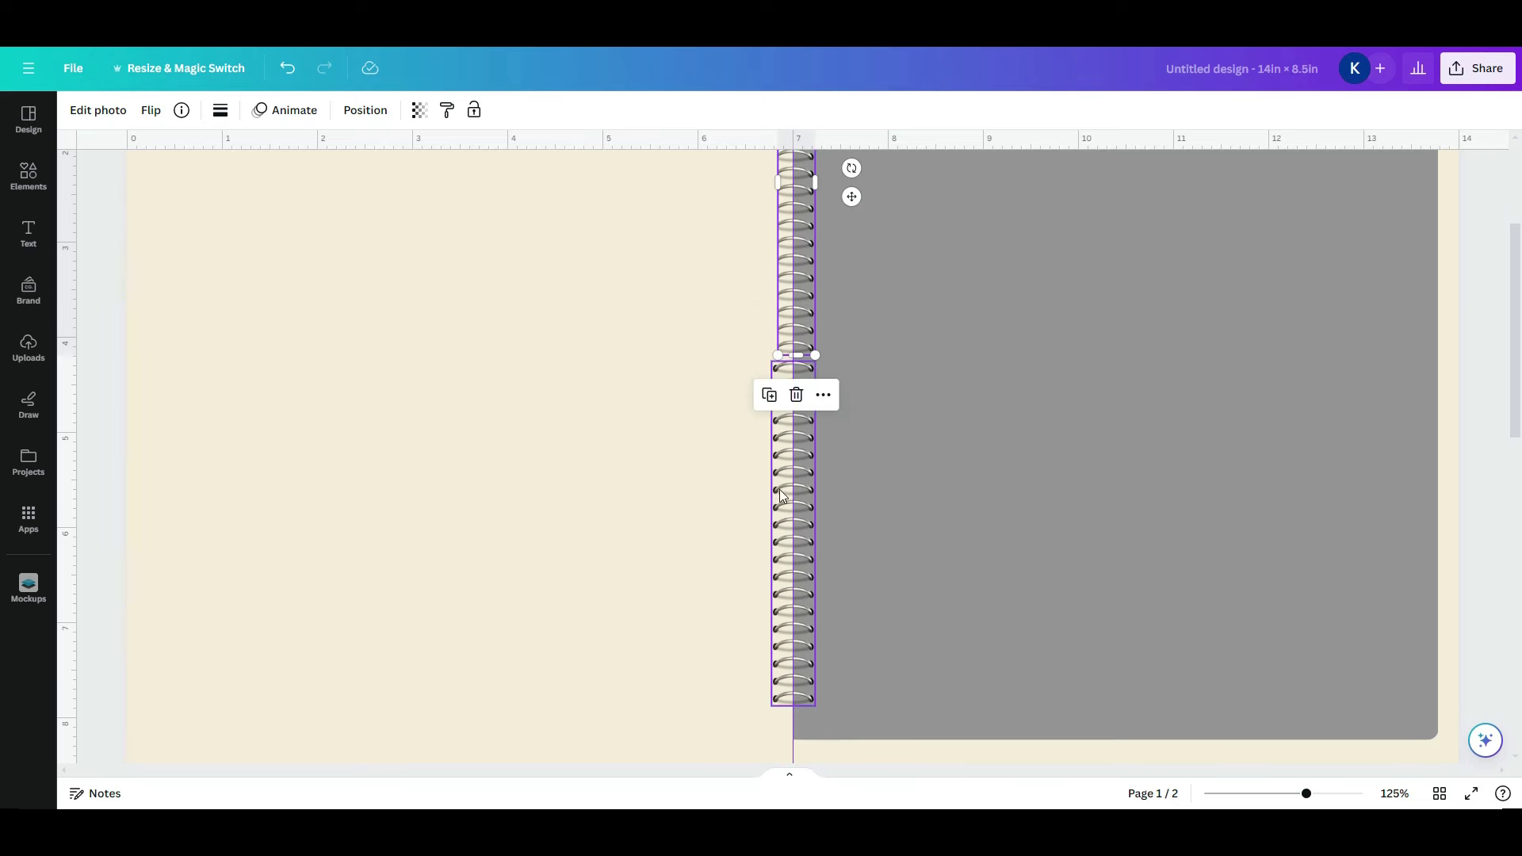
Crop a thin sliver off the left side of the lower half of the cover's spiral to match the upper half
left_click_drag(771, 533, 778, 533)
left_click(726, 531)
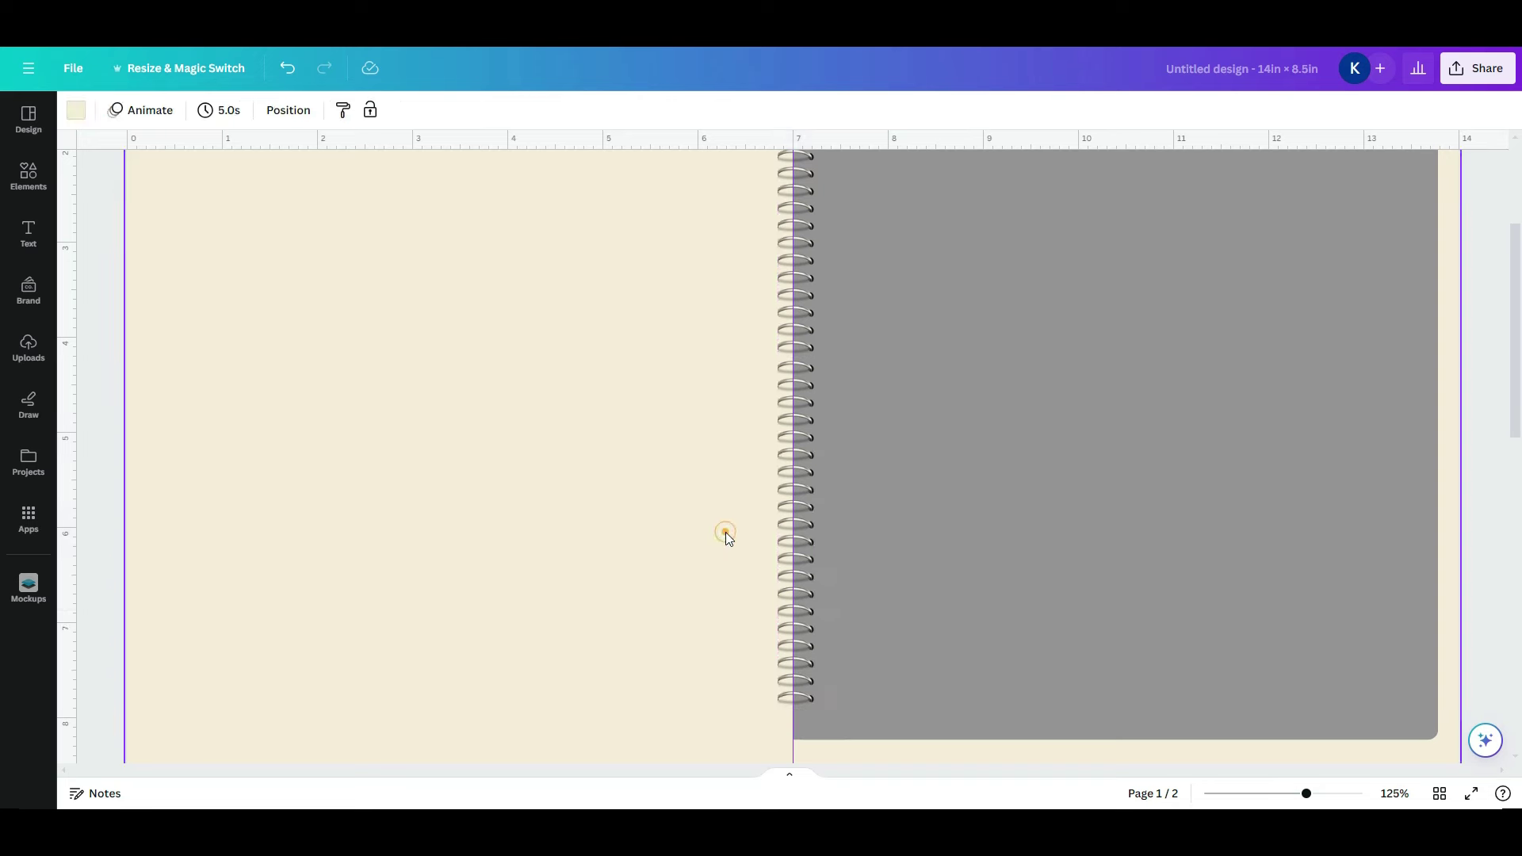
scroll(872, 444, "down", 5)
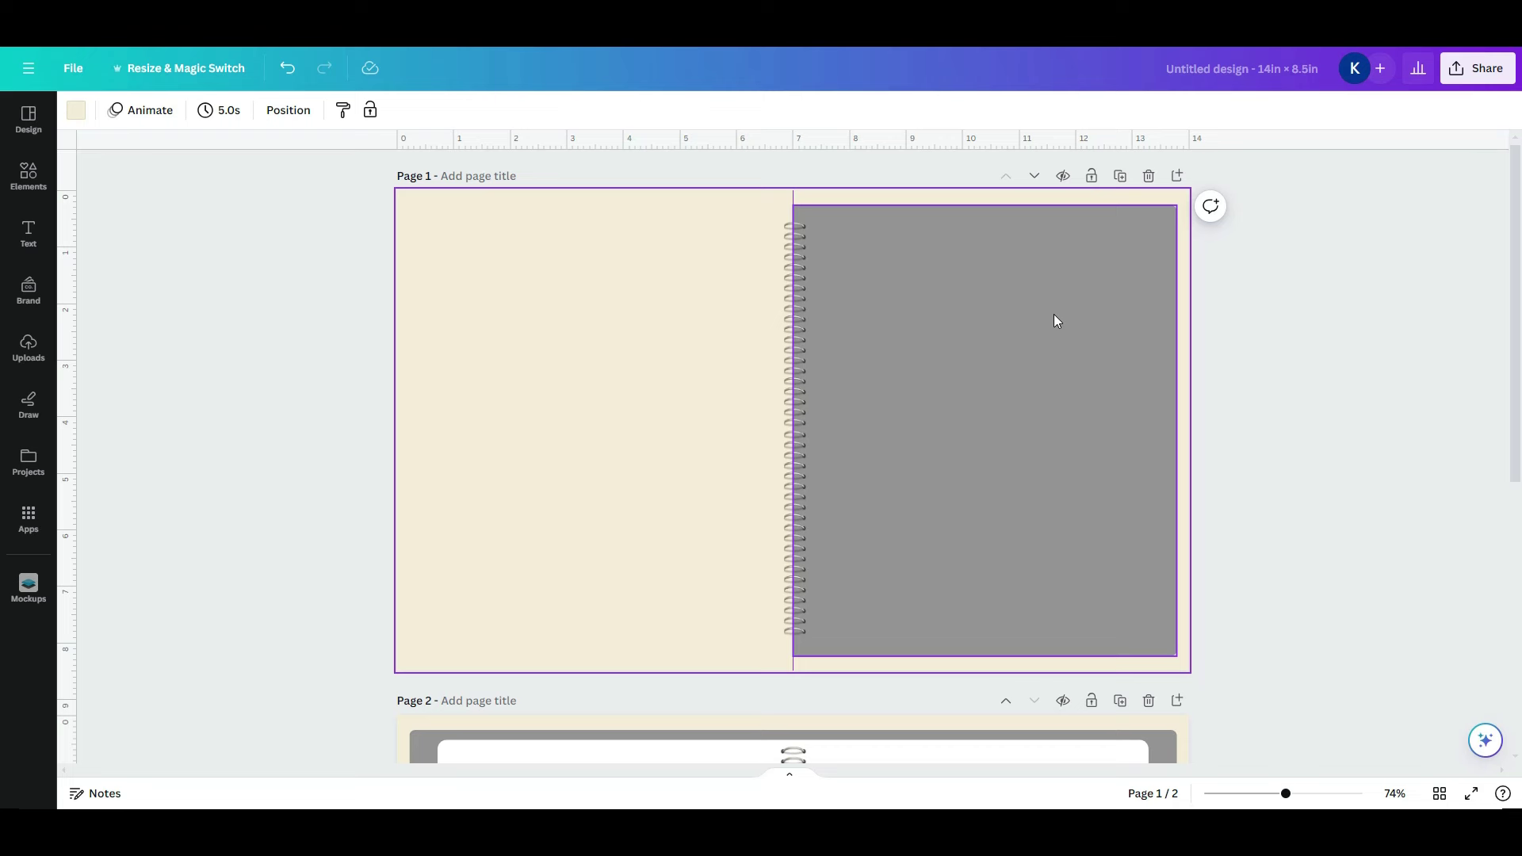
Select both cropped halves of the cover's spiral and group them
left_click(782, 431)
left_click_drag(780, 422, 790, 448)
left_click(753, 179)
left_click(849, 179)
left_click(352, 359)
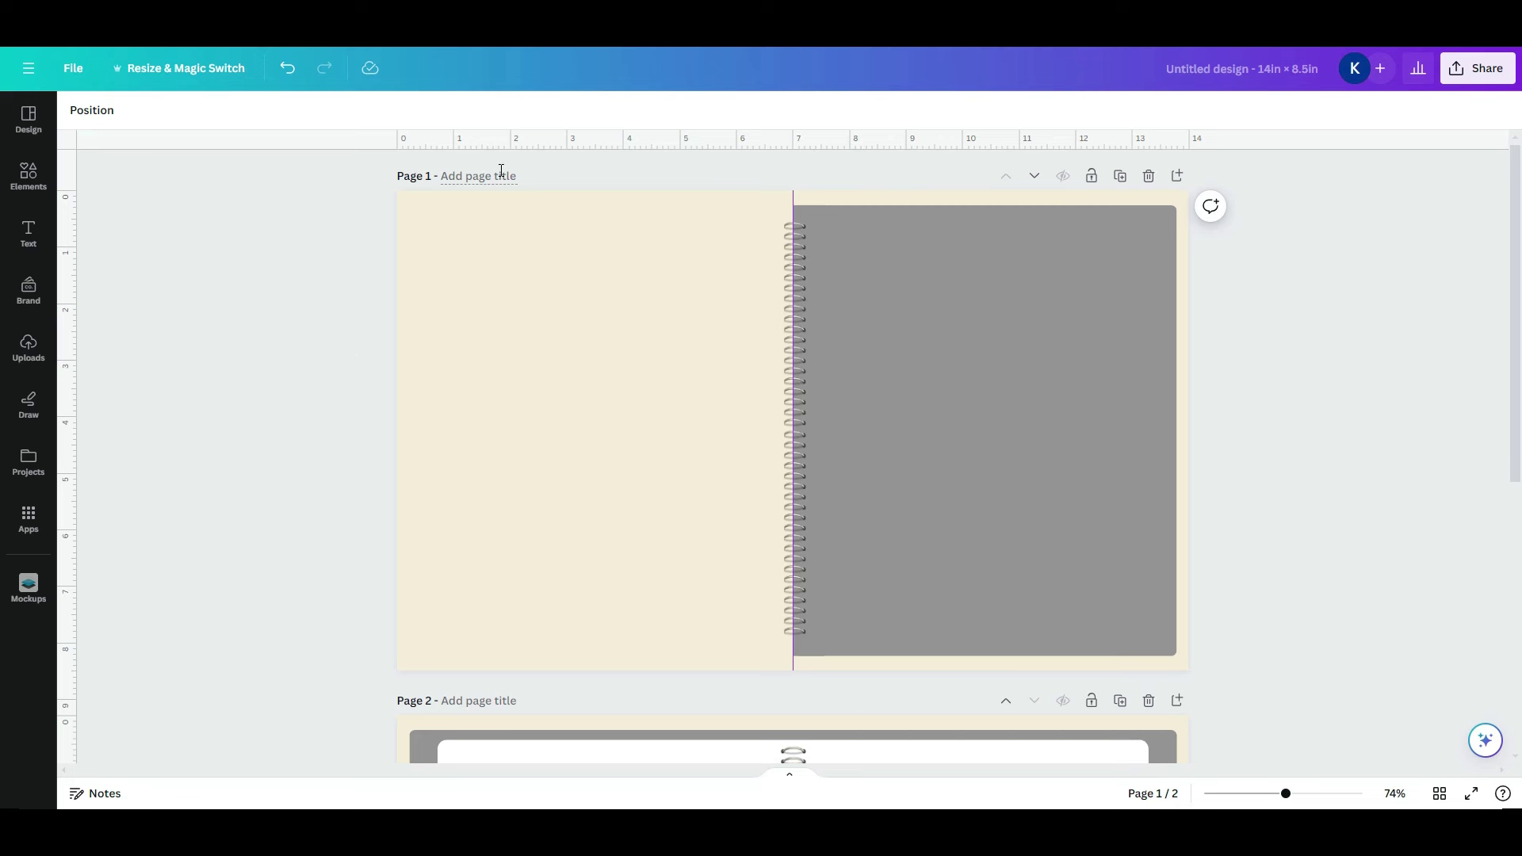
Title page 1 "cover" and page 2 "dashboard/yearly"
type("cover")
key("Return")
scroll(290, 374, "down", 6)
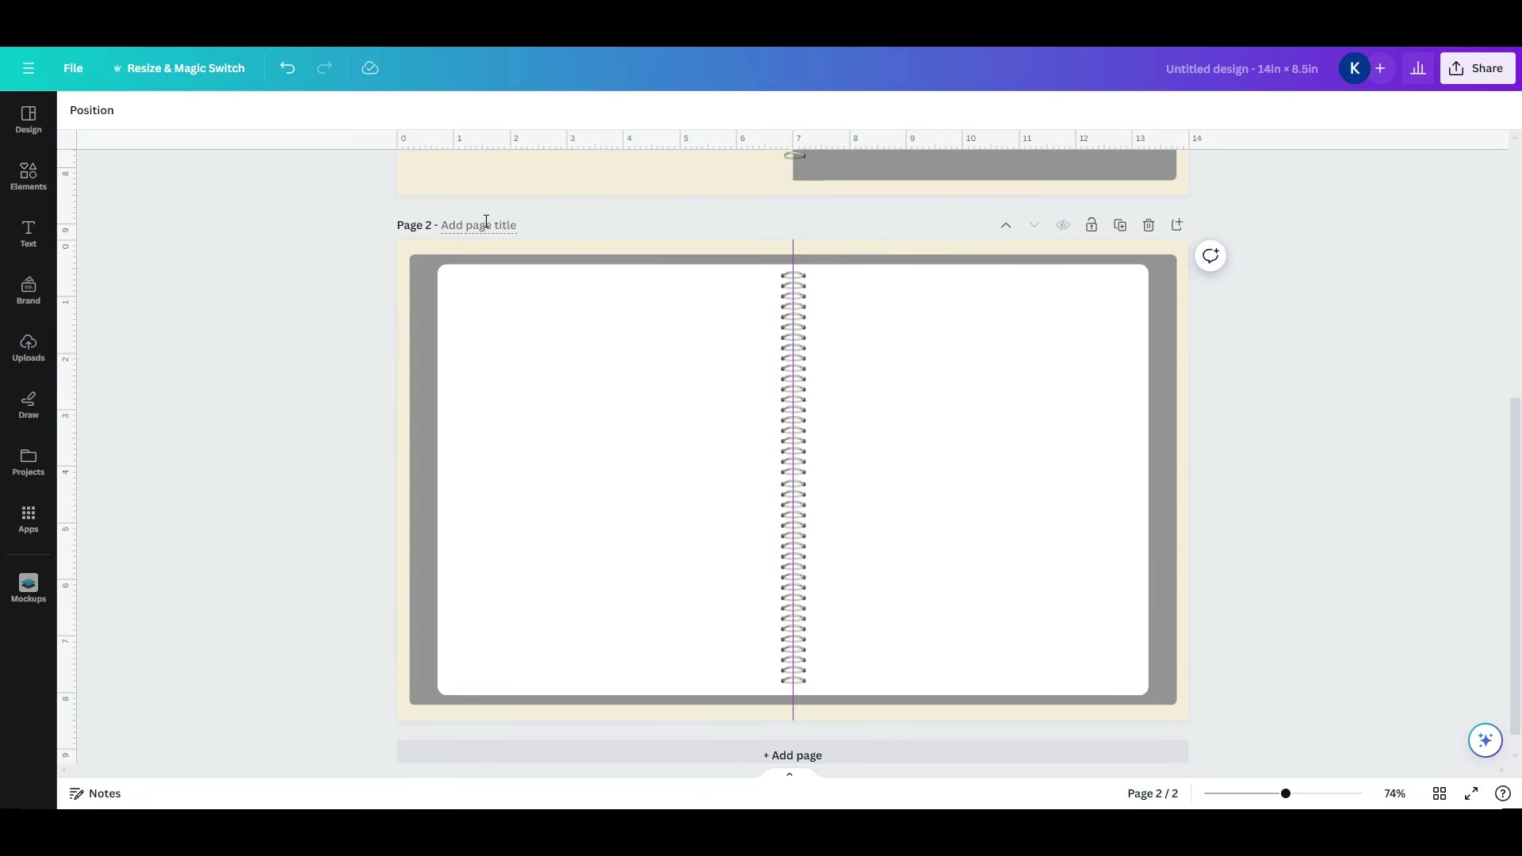
left_click(486, 221)
type("dashboard/yearly")
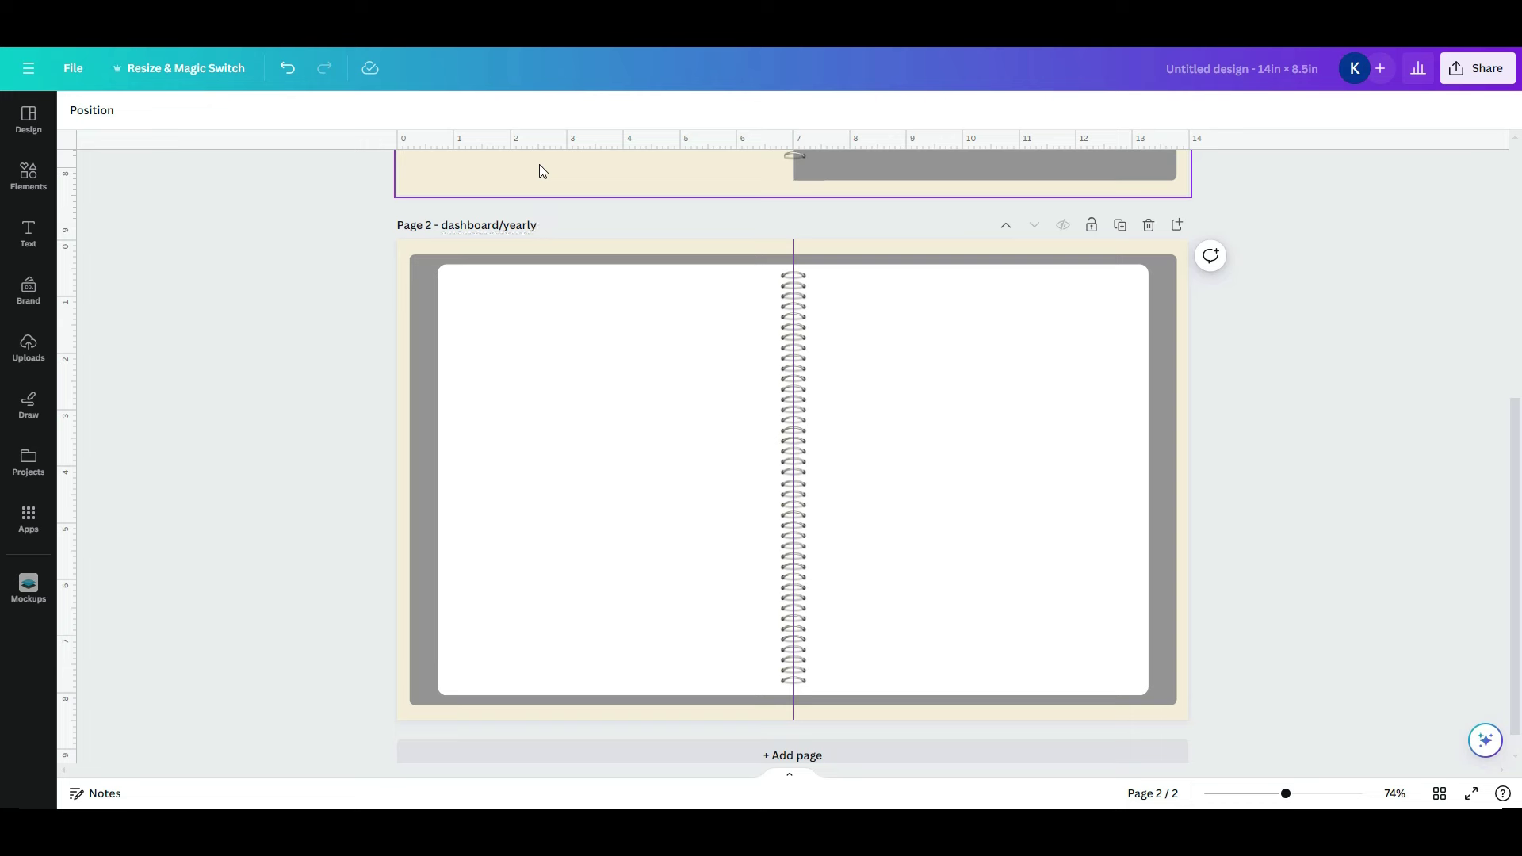
Fill the cover and its edge strip with the red-to-purple gradient, and rotate the strip half a turn to mirror its gradient
scroll(539, 164, "up", 6)
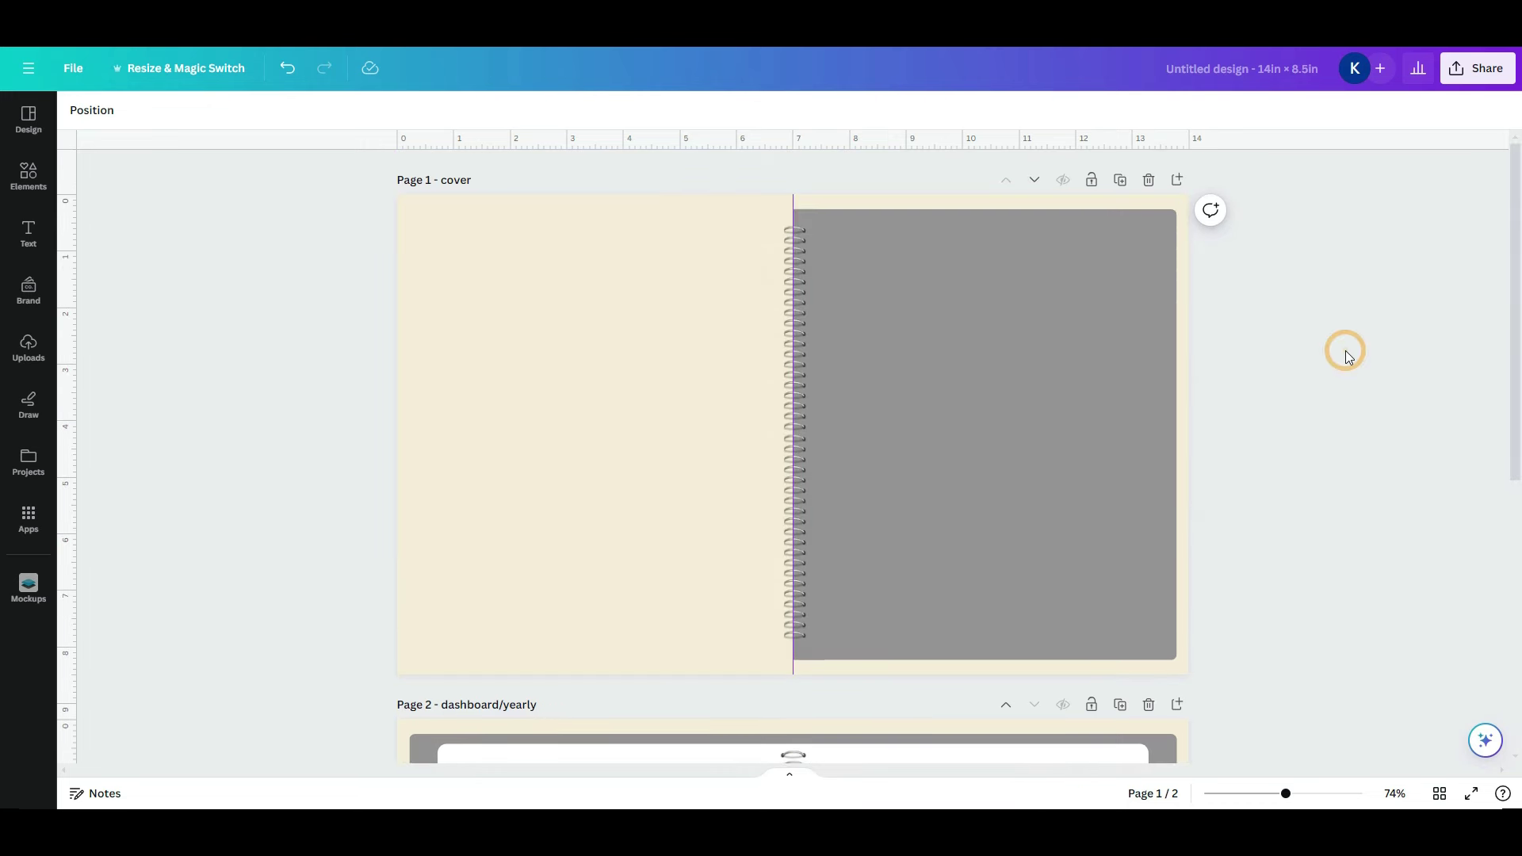
left_click(130, 685)
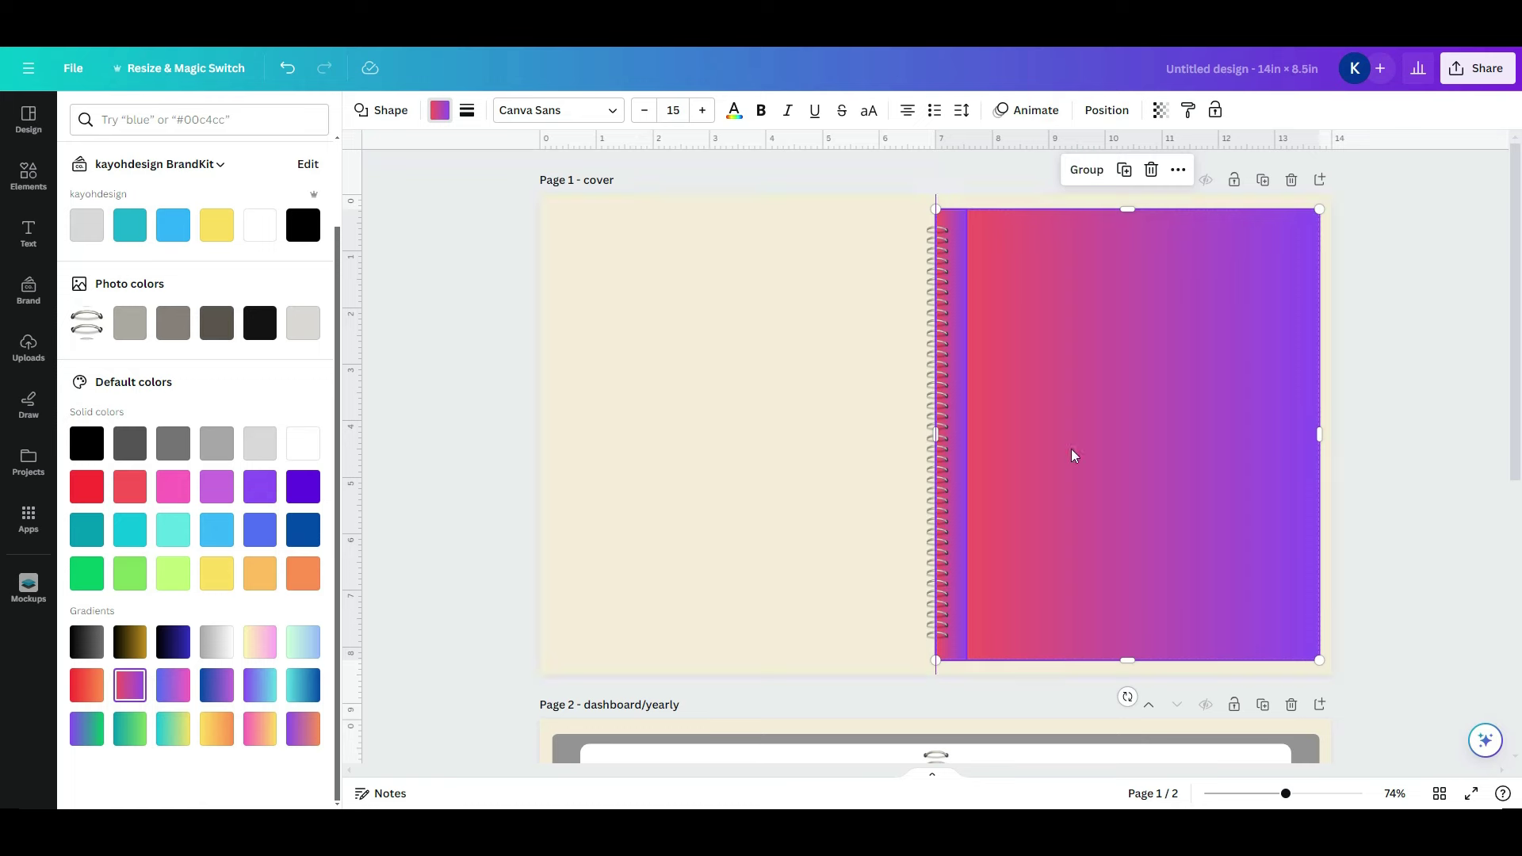
left_click(1353, 422)
left_click(816, 464)
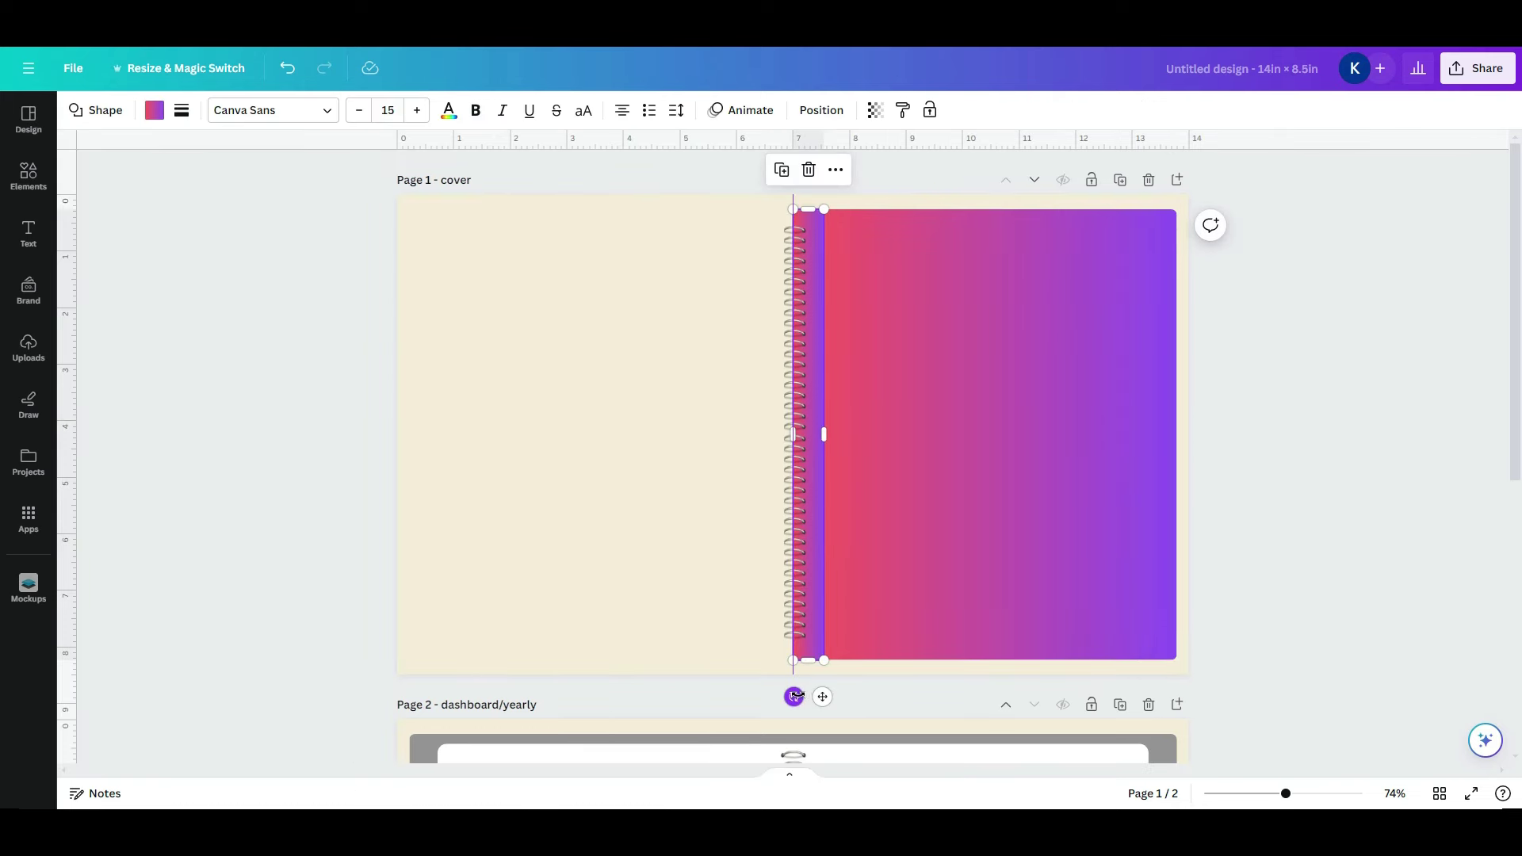
left_click_drag(793, 693, 805, 289)
Change the gradient on the cover and its edge strip to pink and dark purple
left_click(153, 109)
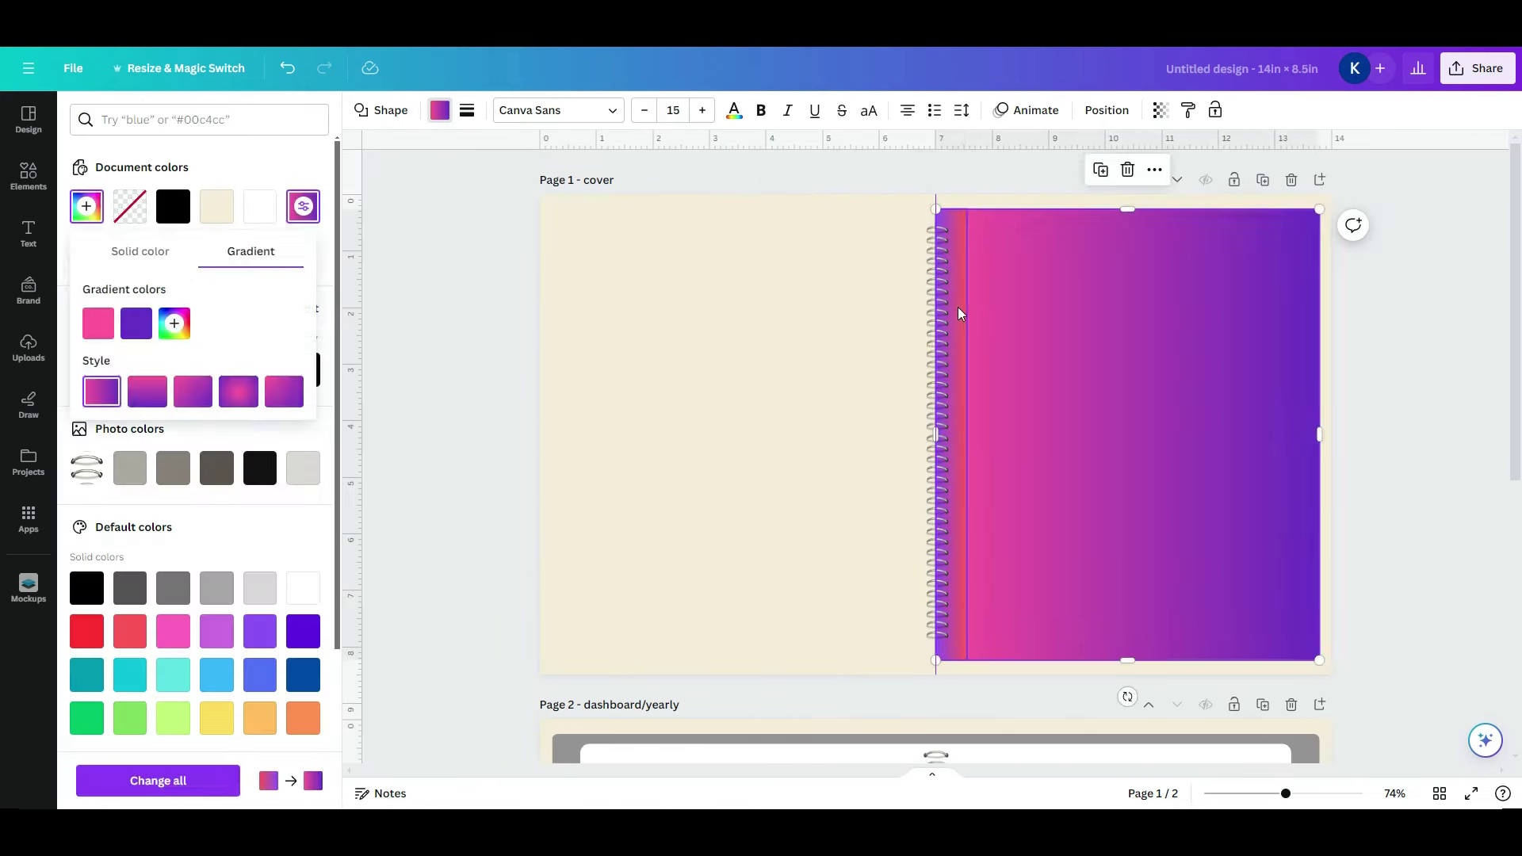
left_click(87, 249)
left_click(393, 292)
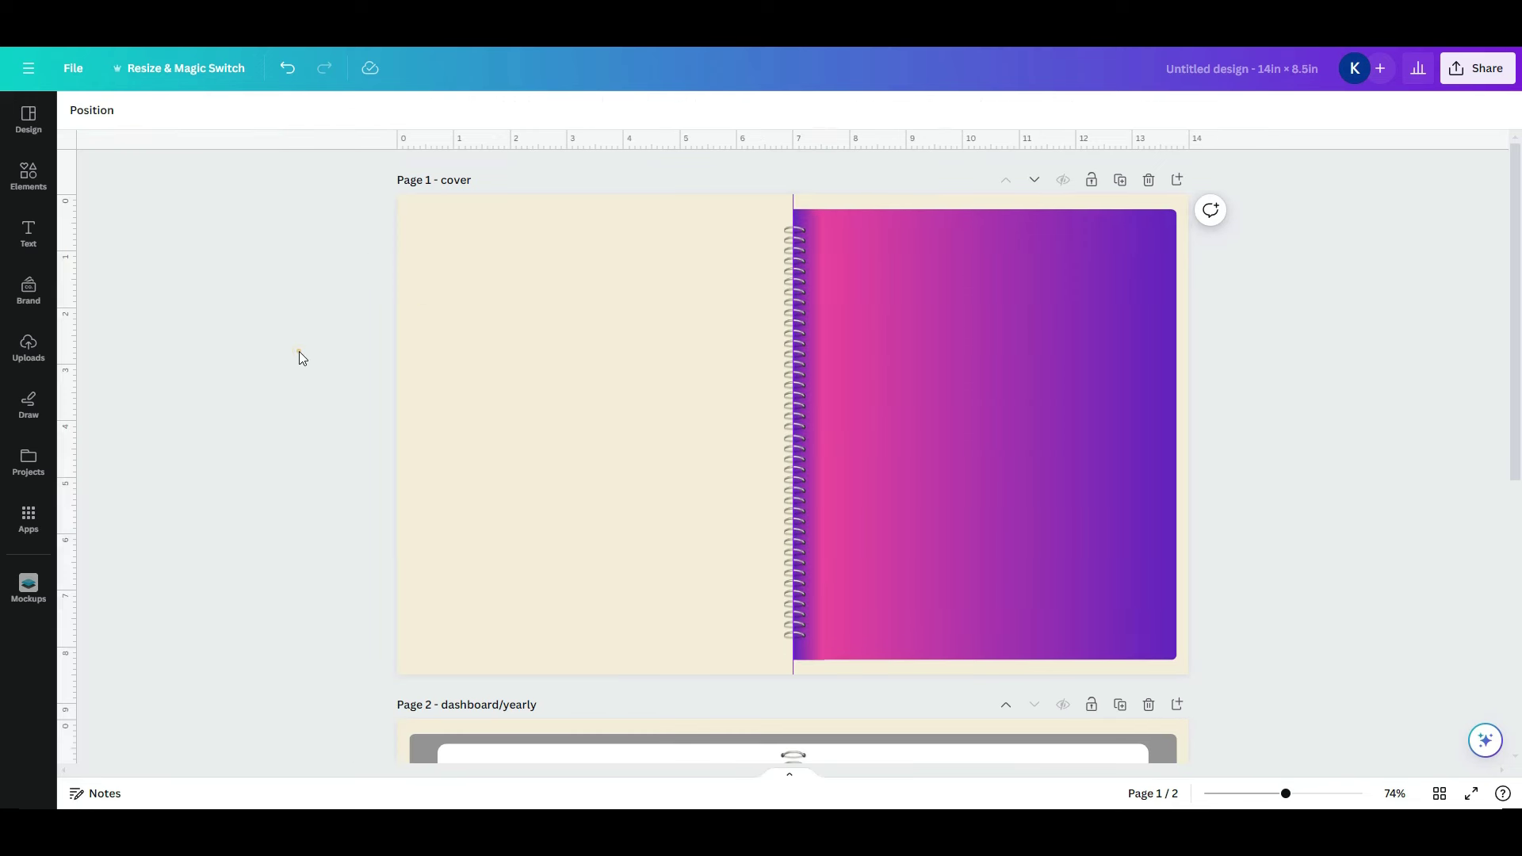
Add a text box reading "2024", enlarge it to about size 51, and place it in the cover's lower right corner
type("t2024")
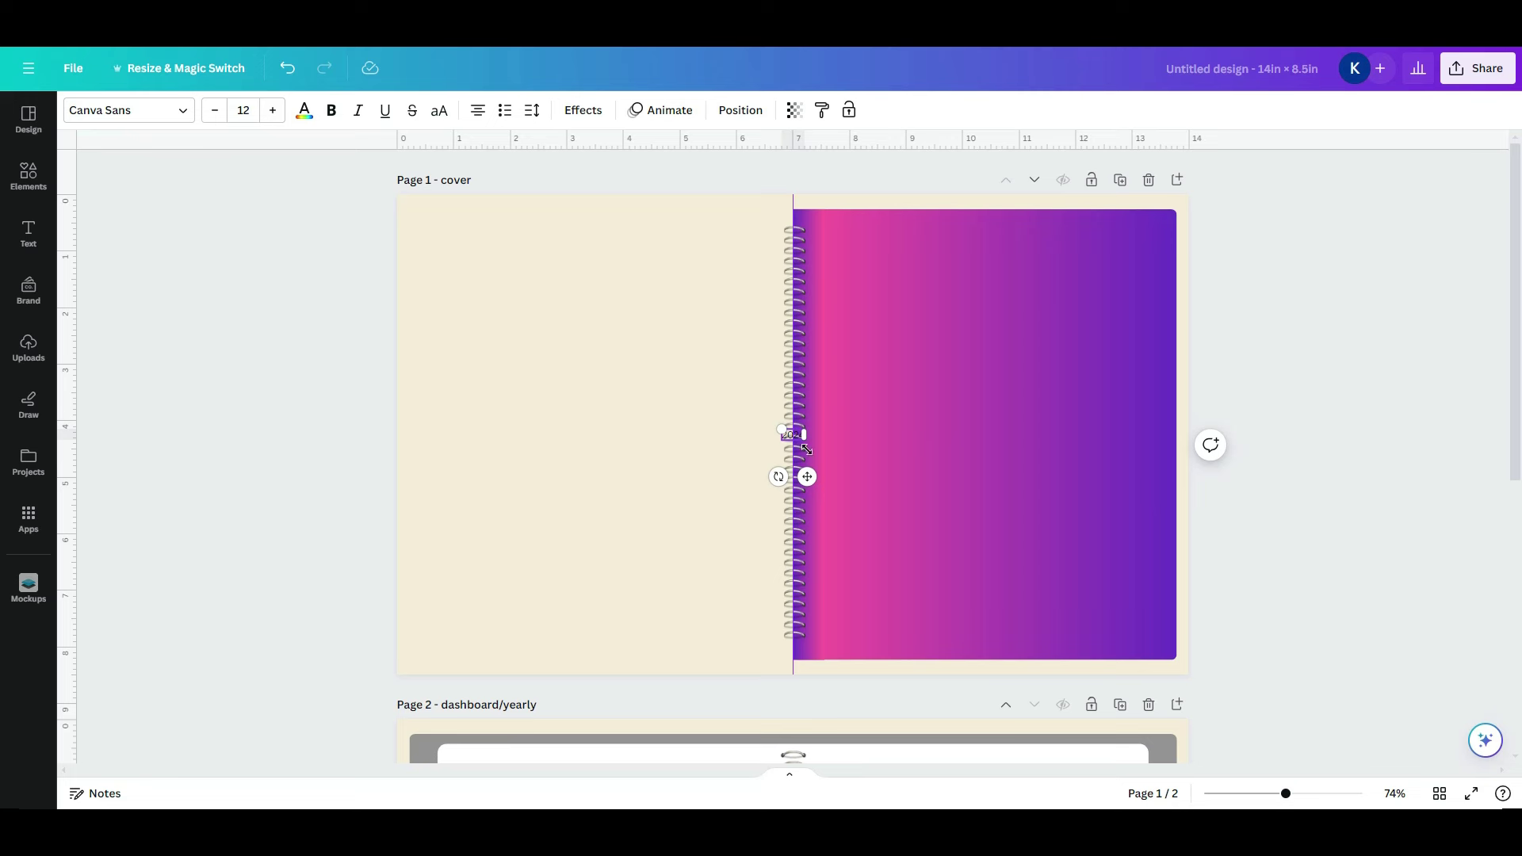
left_click_drag(781, 429, 1048, 620)
left_click(839, 242)
left_click(1281, 529)
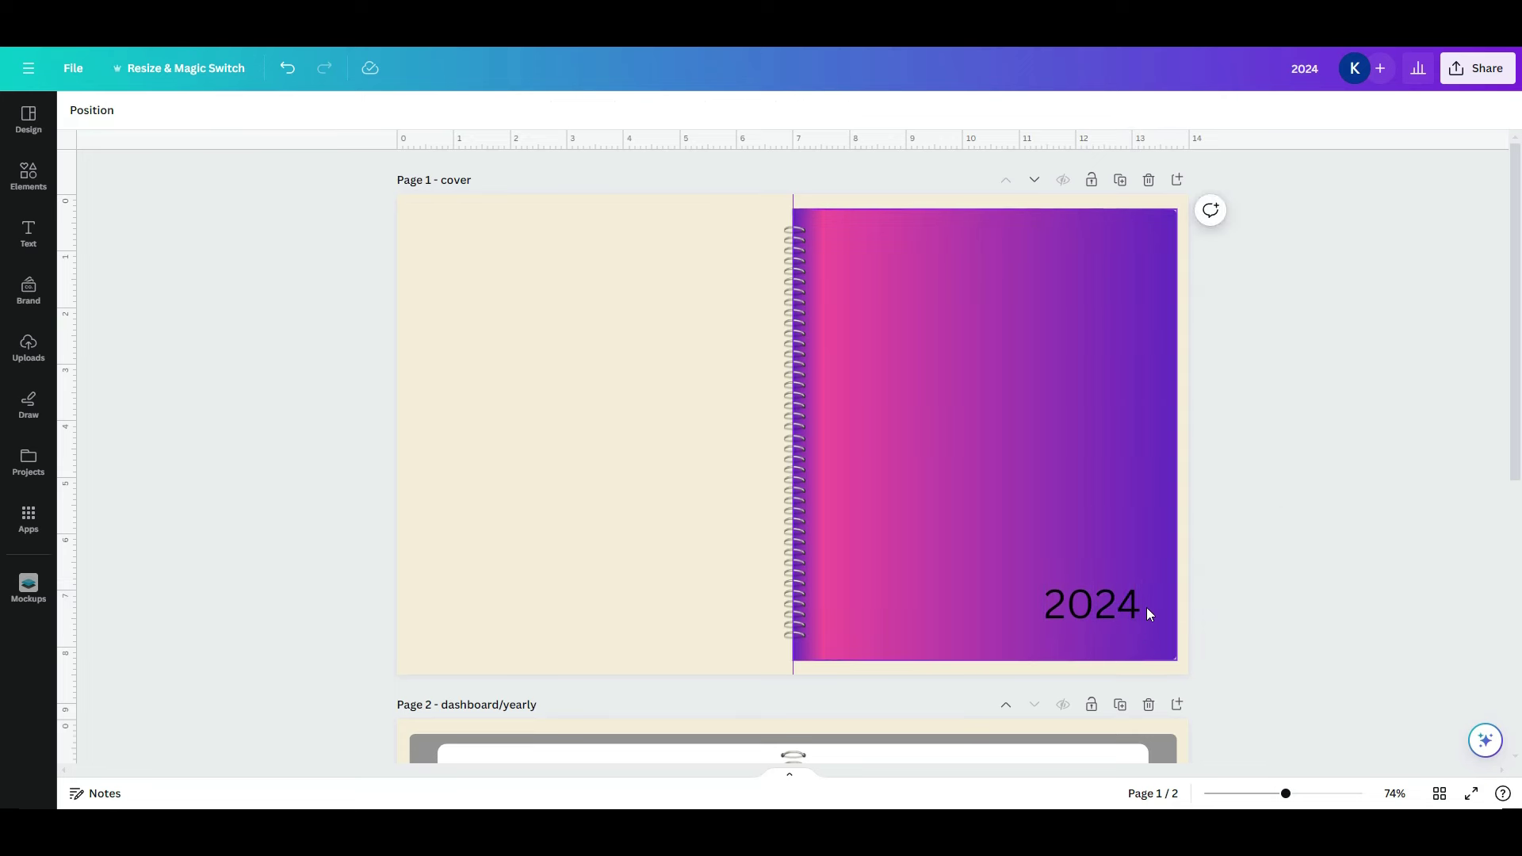
Replace the cover text with "Planner" and shrink it to size 36.7
double_click(1082, 607)
type("Planner")
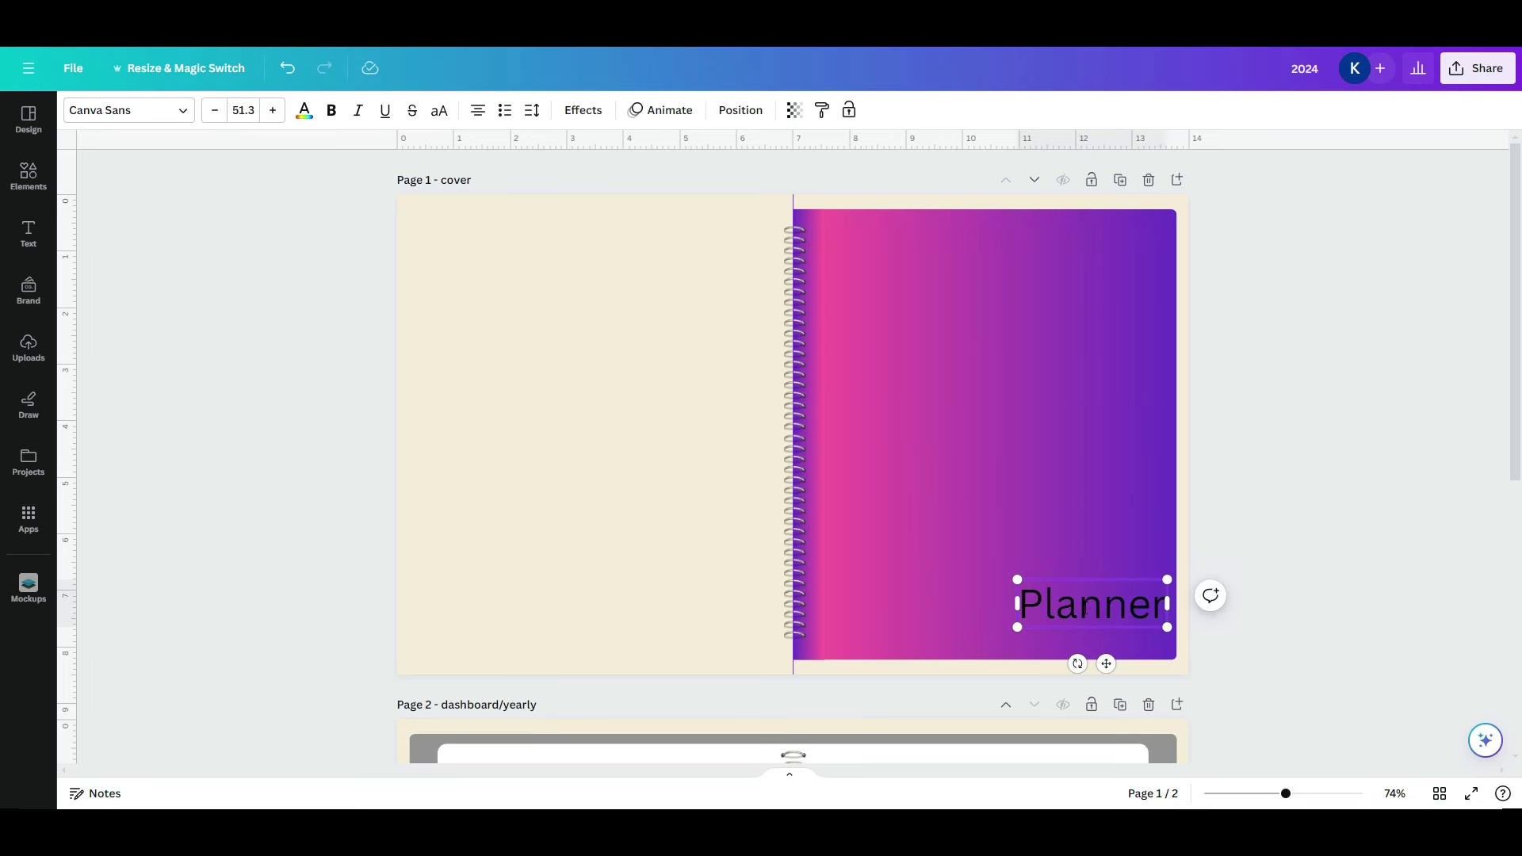
left_click_drag(1168, 628, 1100, 661)
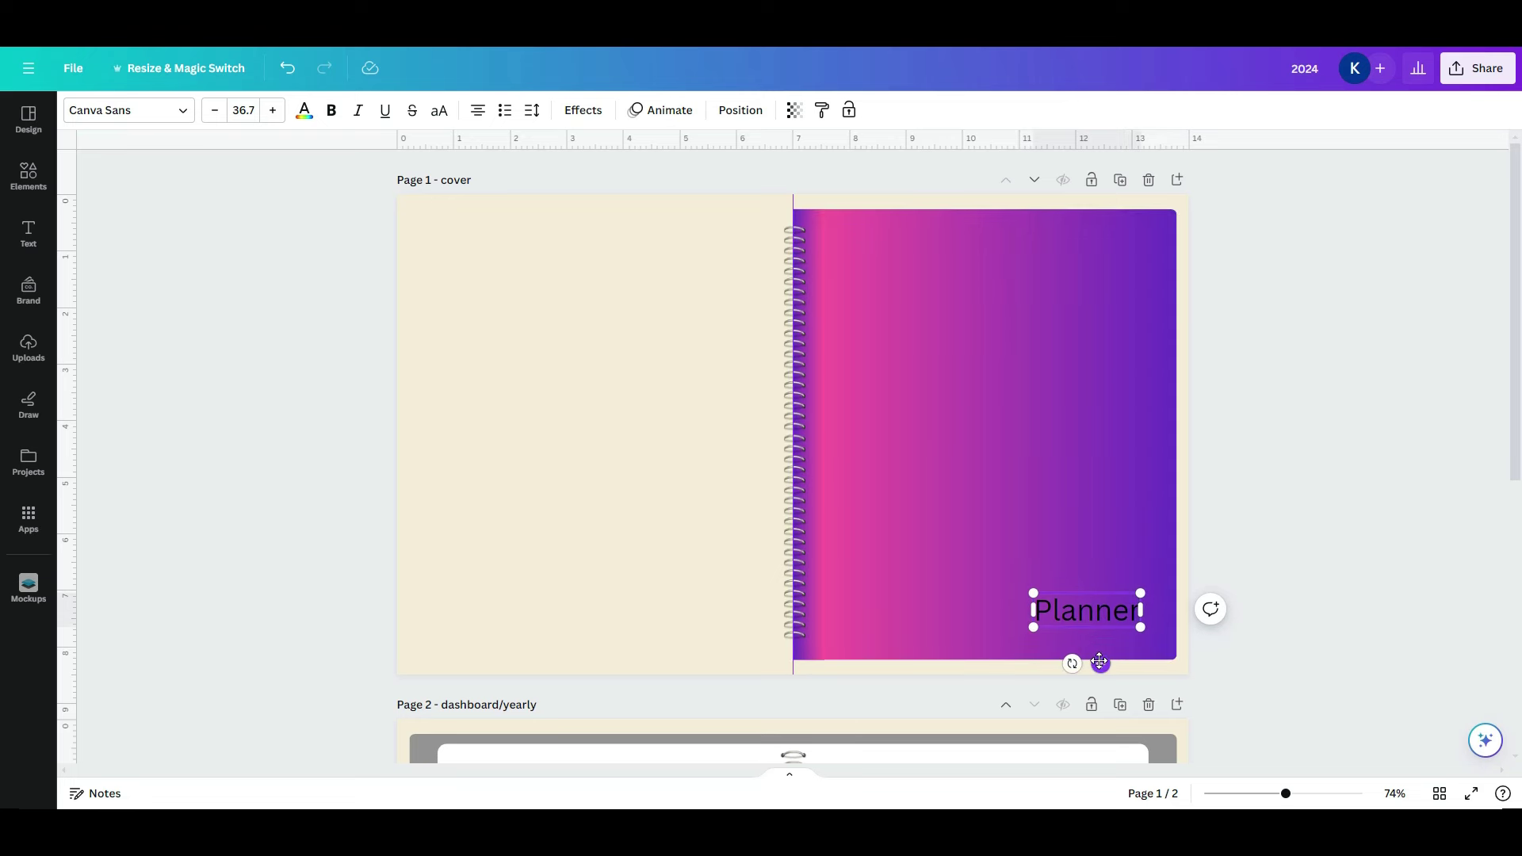
Recolour the "Planner" title on the cover white
double_click(1094, 610)
left_click(303, 110)
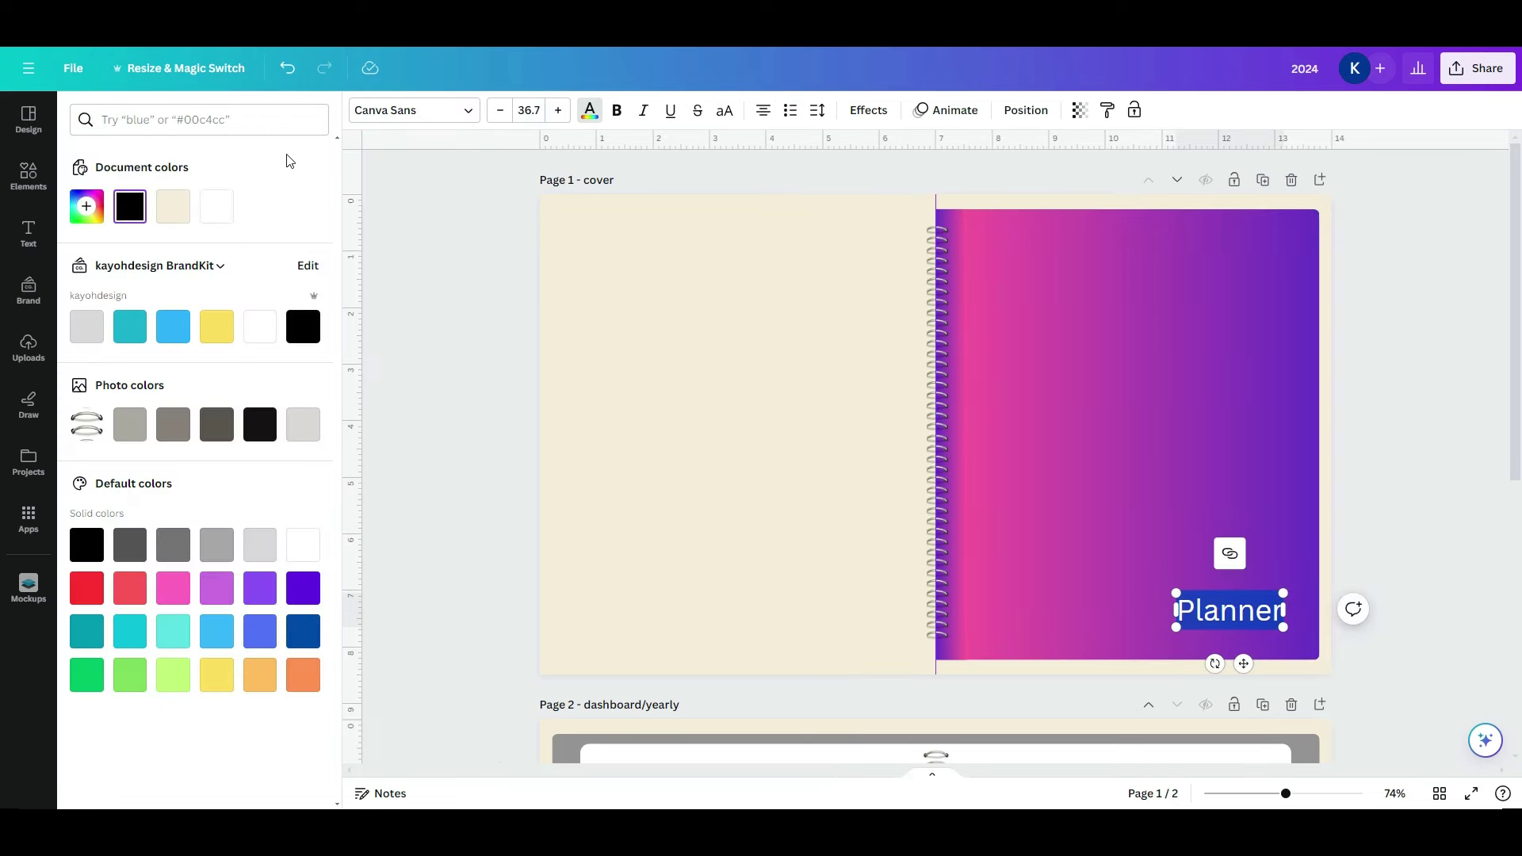
left_click(216, 206)
left_click(466, 428)
left_click(1225, 474)
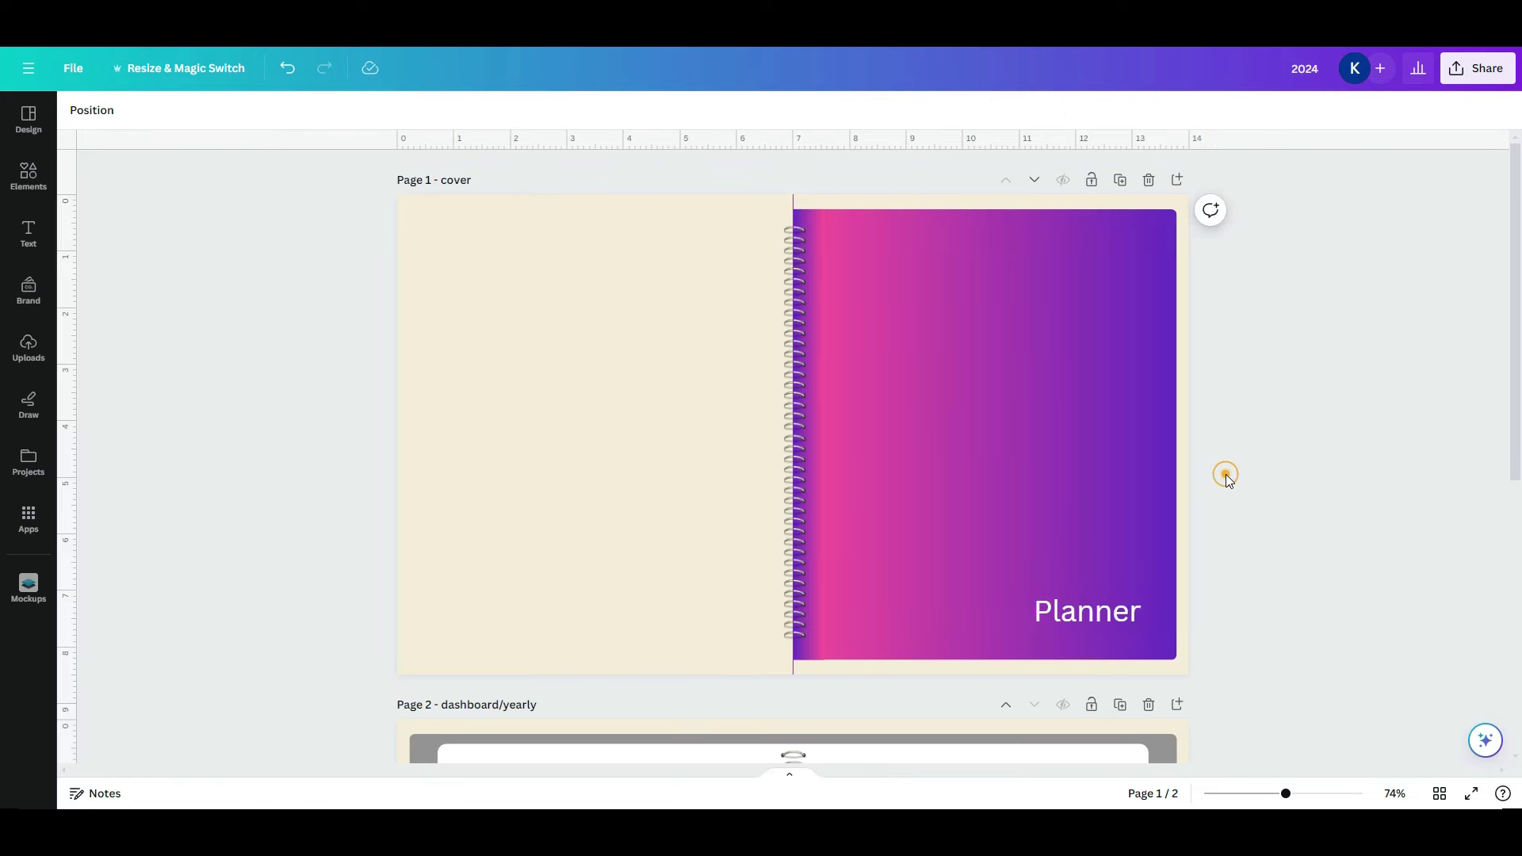
Try the Background text effect on the "Planner" title, and apply the Splice effect instead
left_click(1087, 611)
left_click(581, 110)
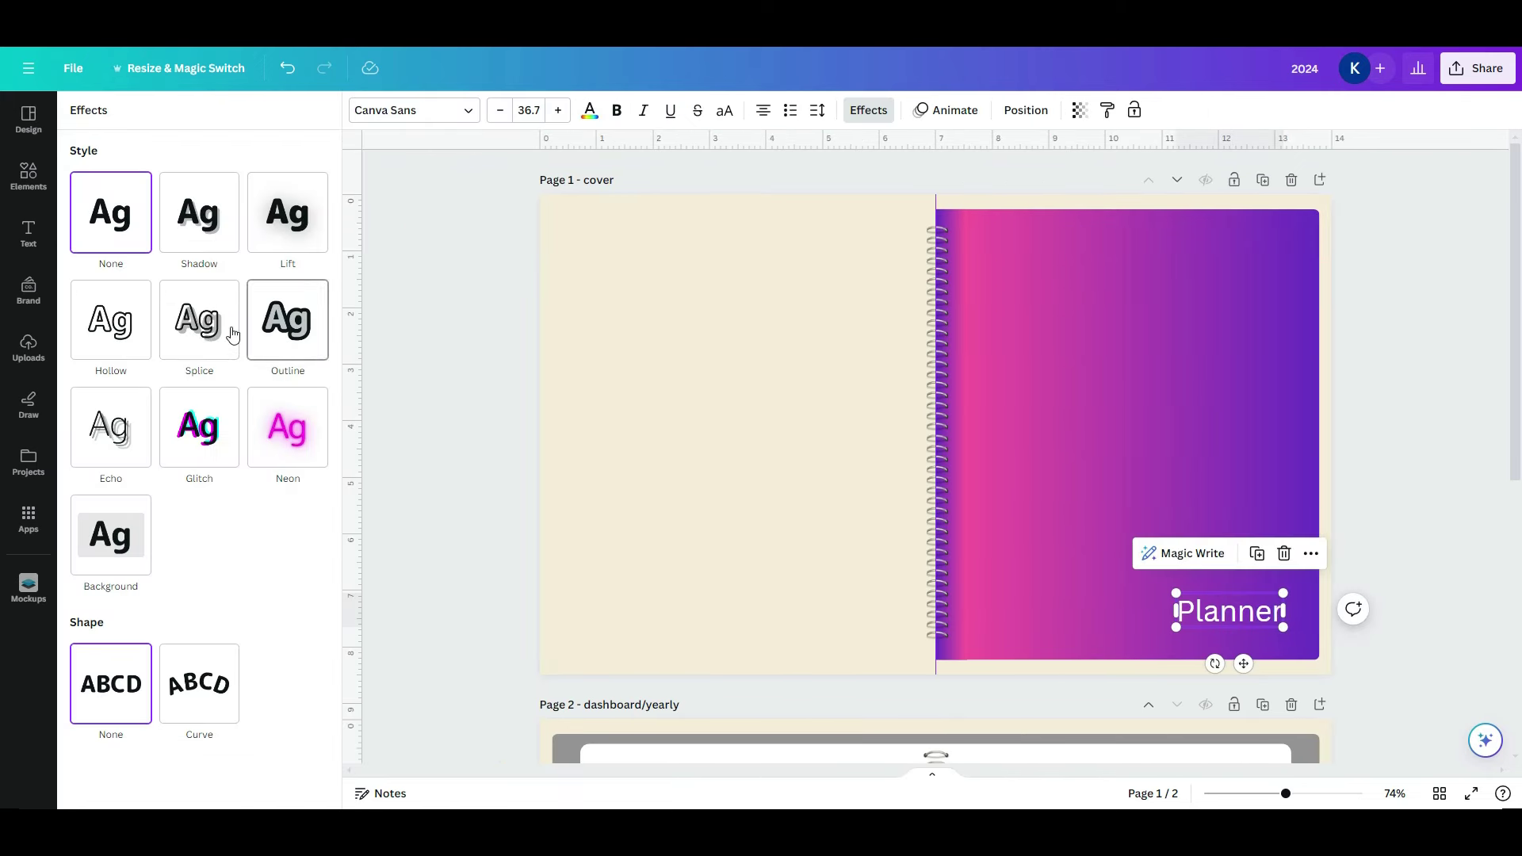
left_click(141, 544)
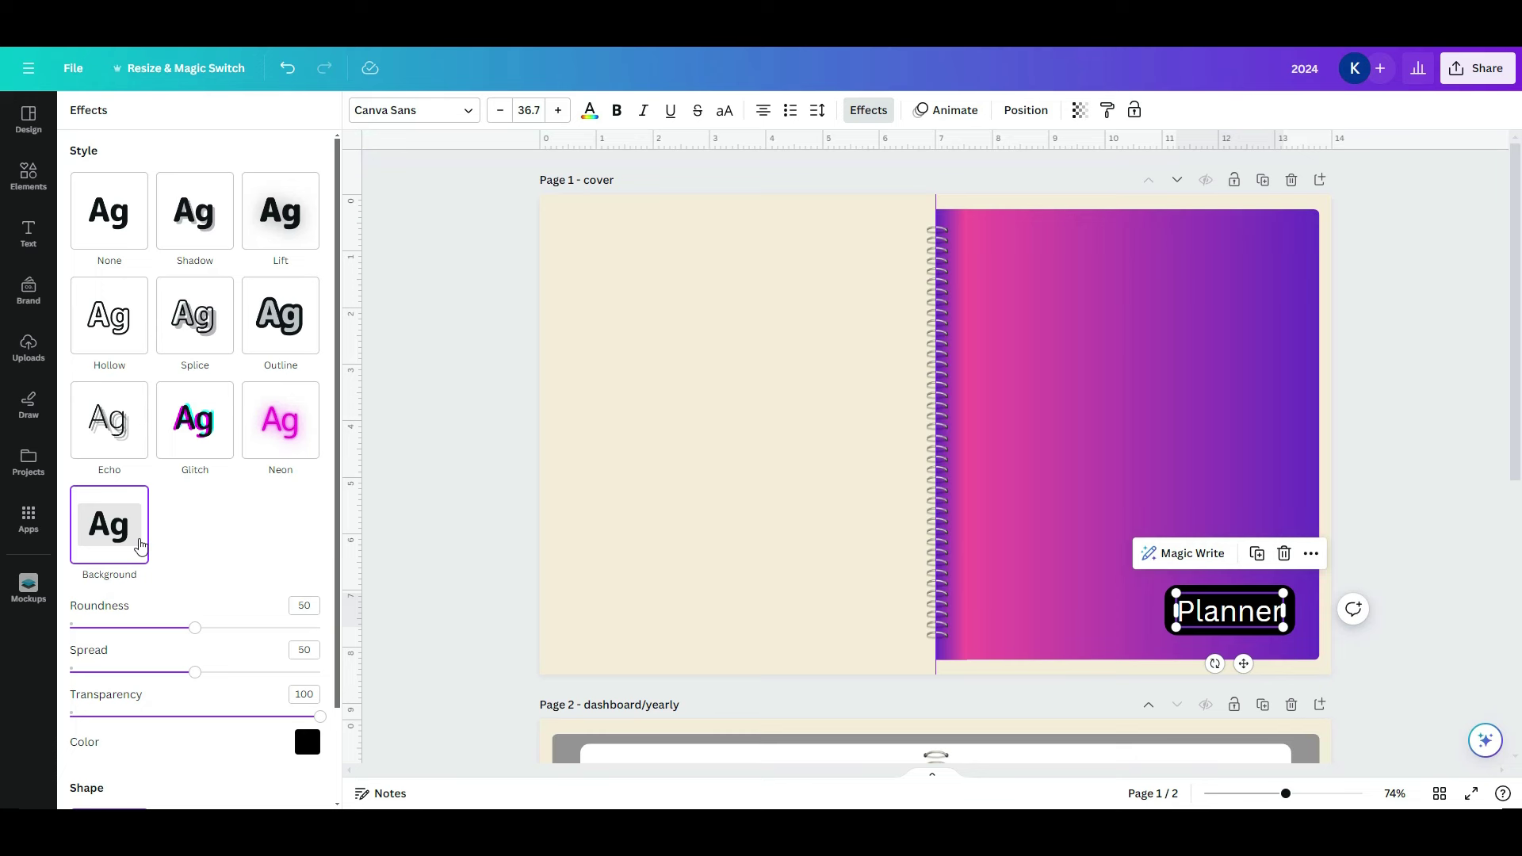
left_click(213, 343)
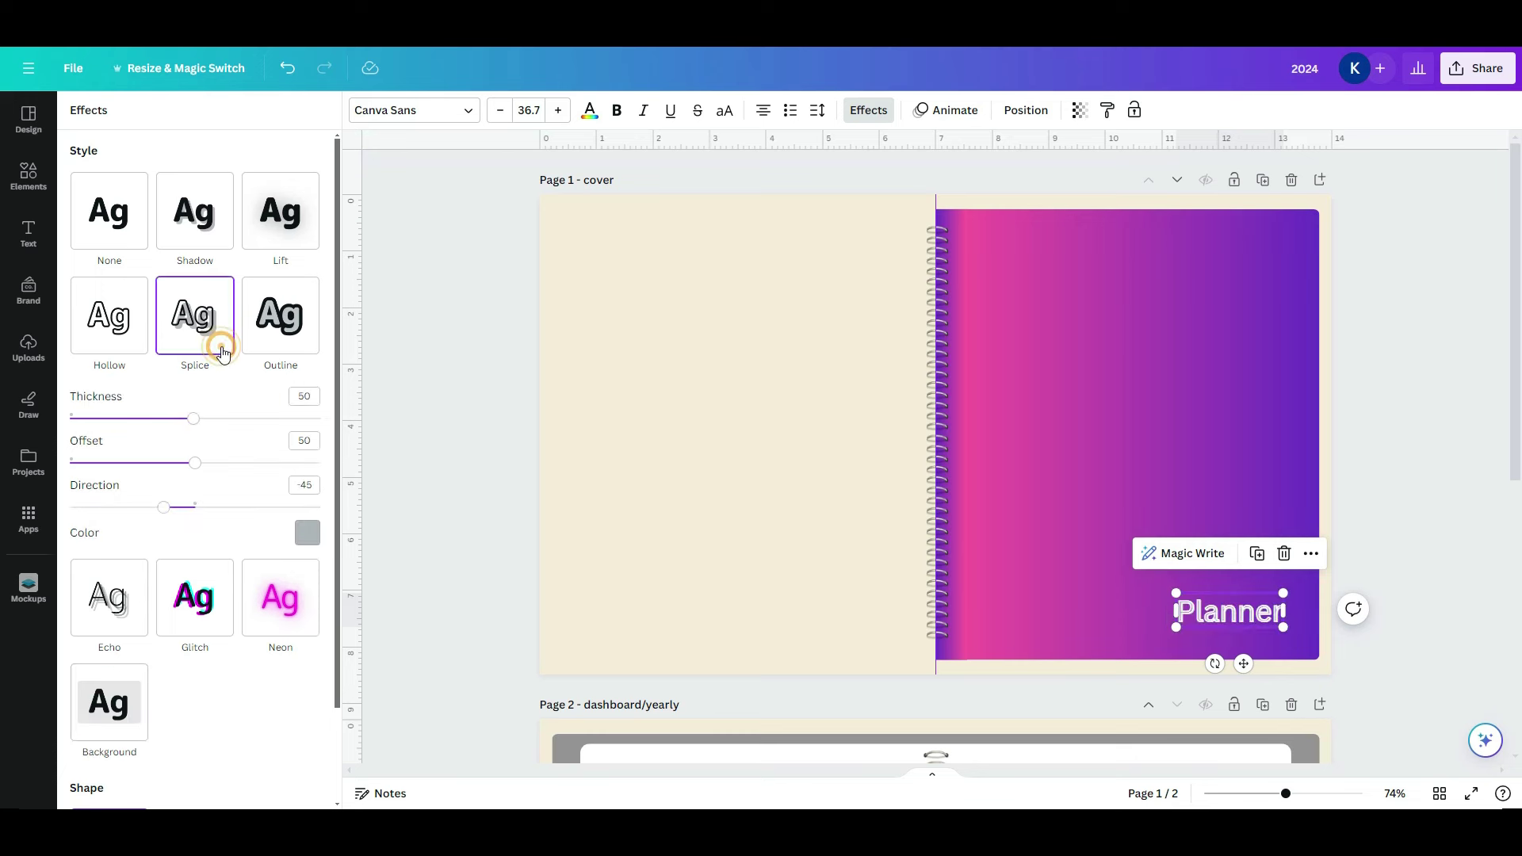
Set the title's Splice effect colour to dark violet and its thickness to 27
left_click(305, 538)
scroll(282, 468, "down", 2)
left_click(283, 448)
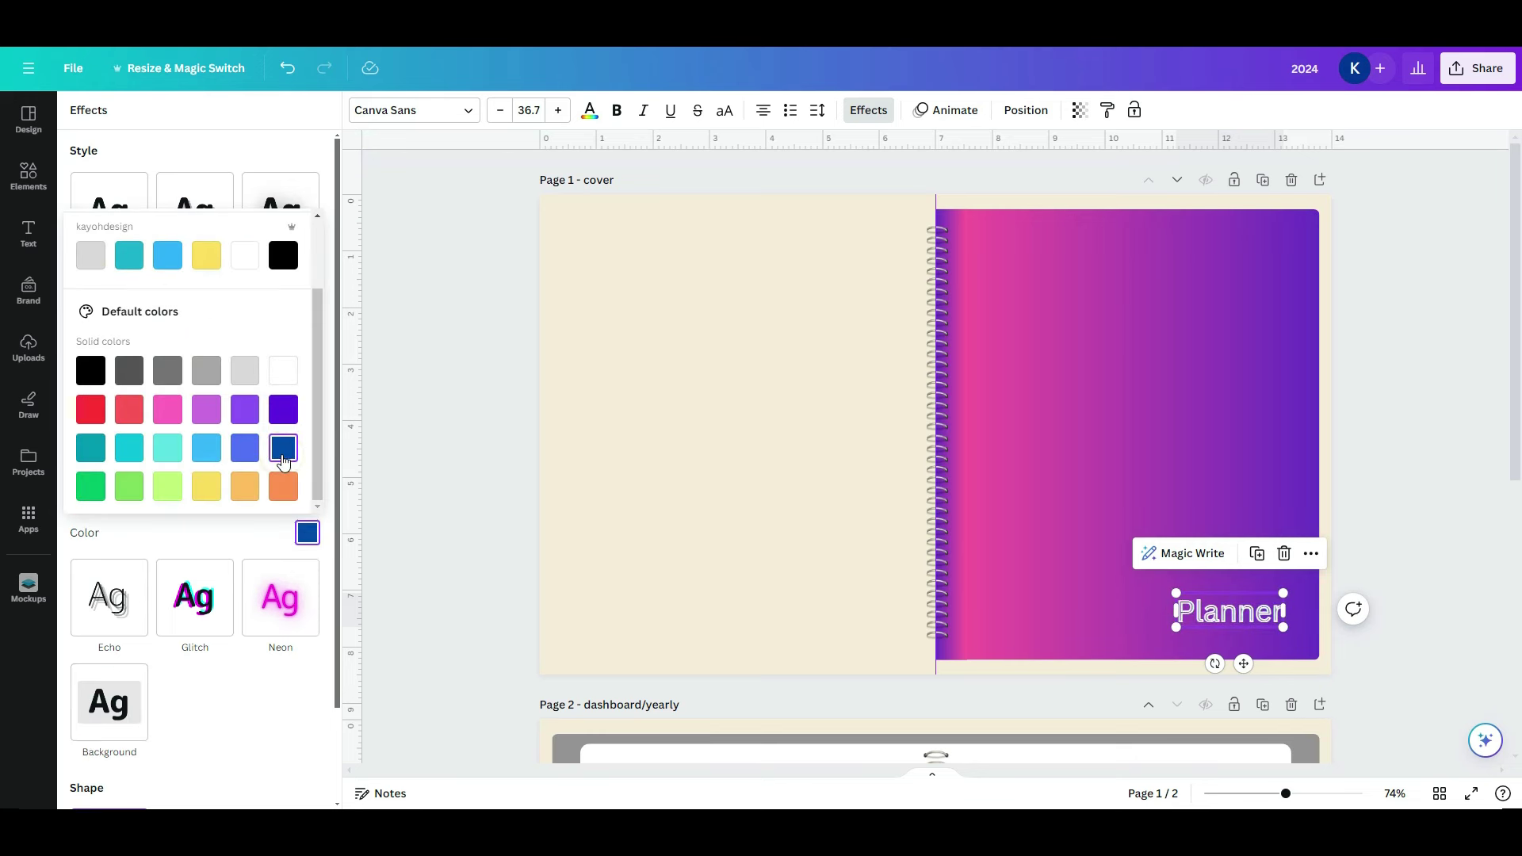
left_click(284, 410)
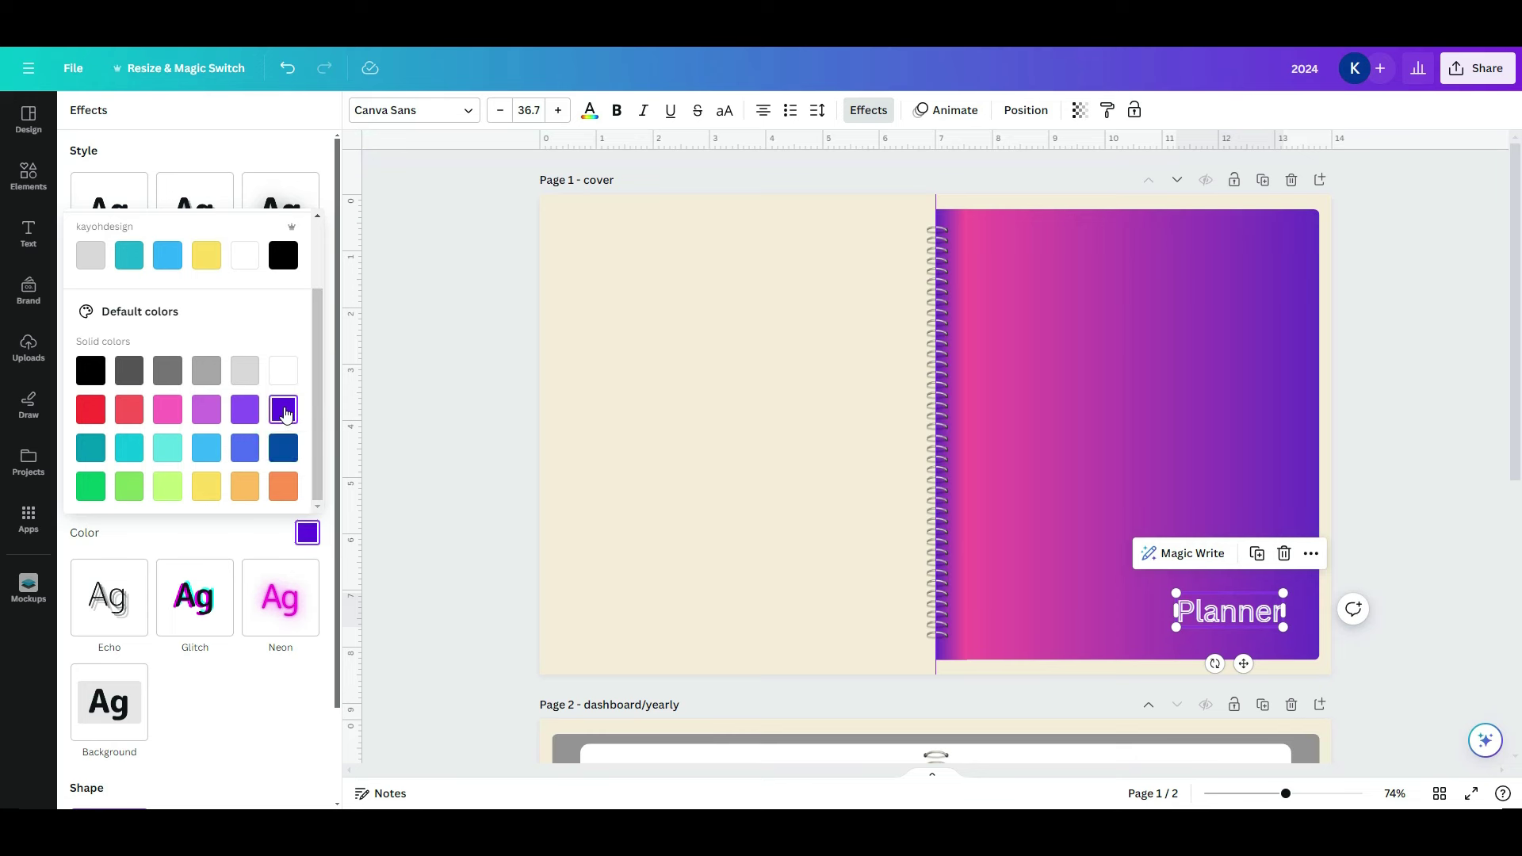
left_click(333, 404)
left_click_drag(193, 420, 136, 426)
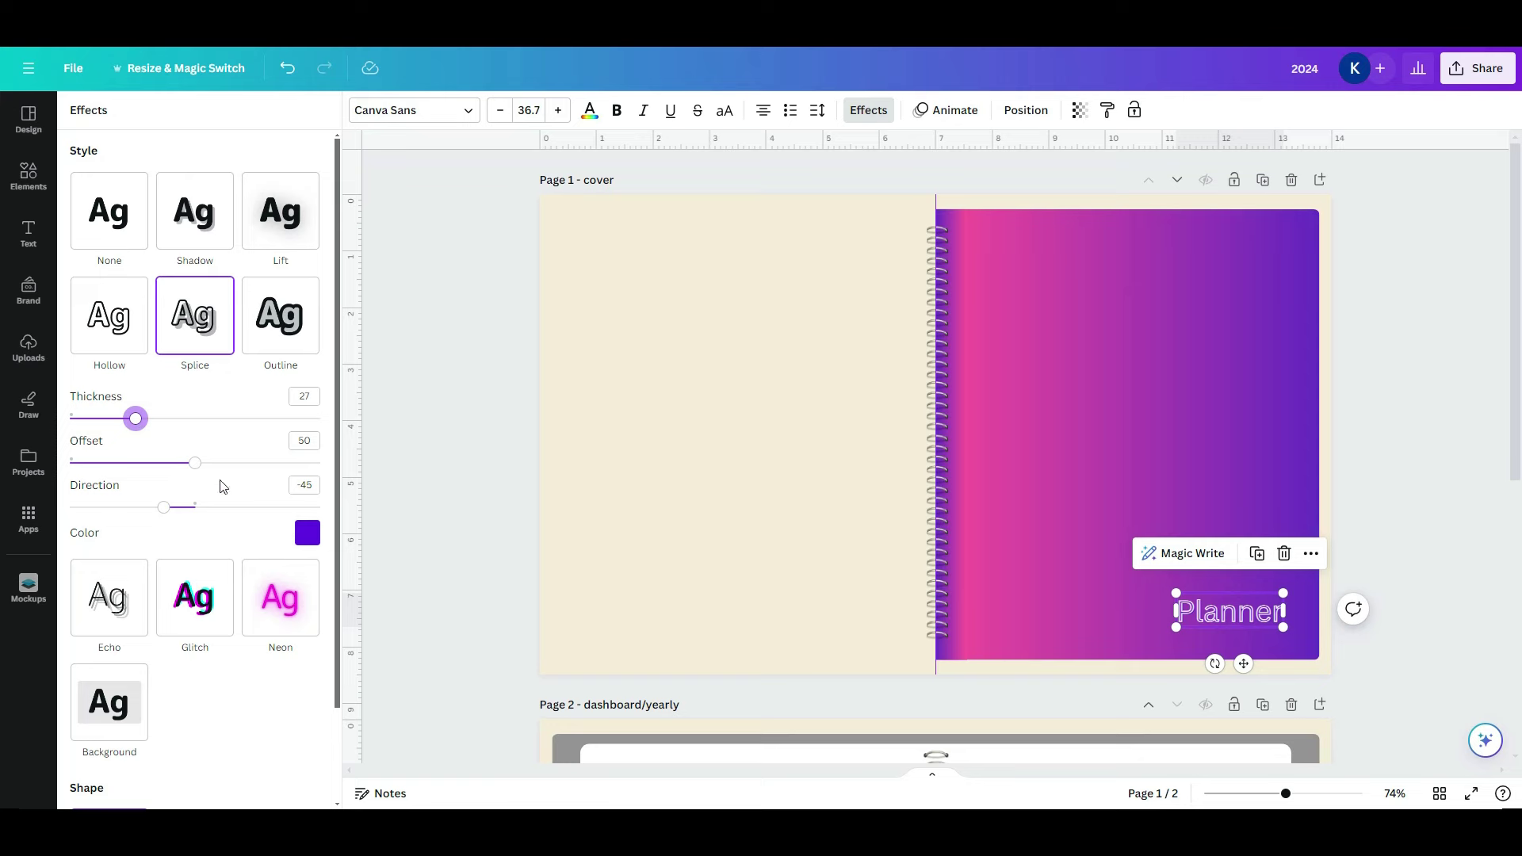
left_click(401, 479)
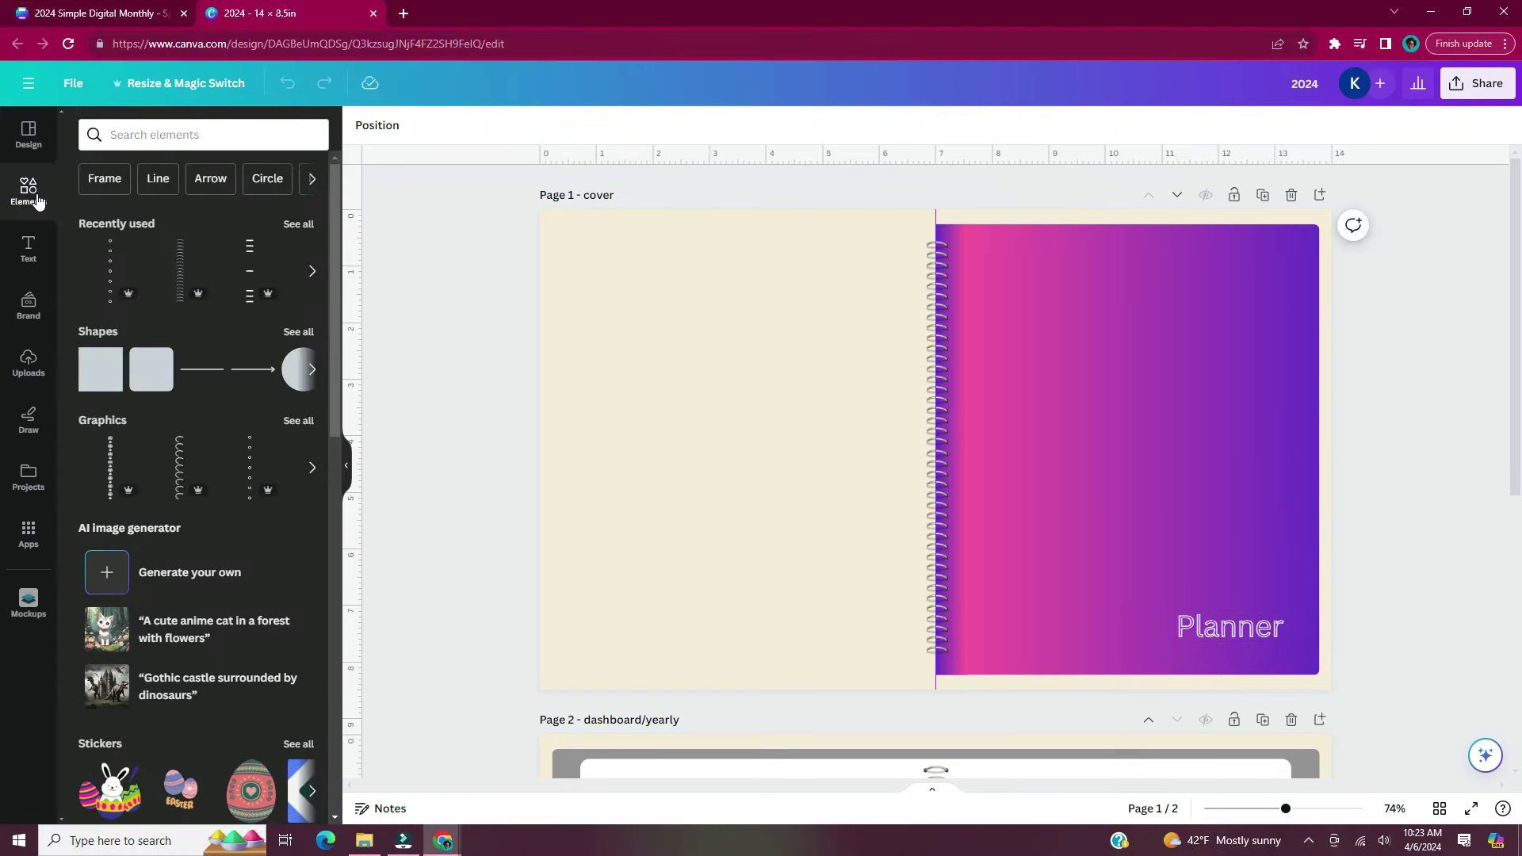
Search the elements for "wood background" and browse all matching photos
left_click(186, 136)
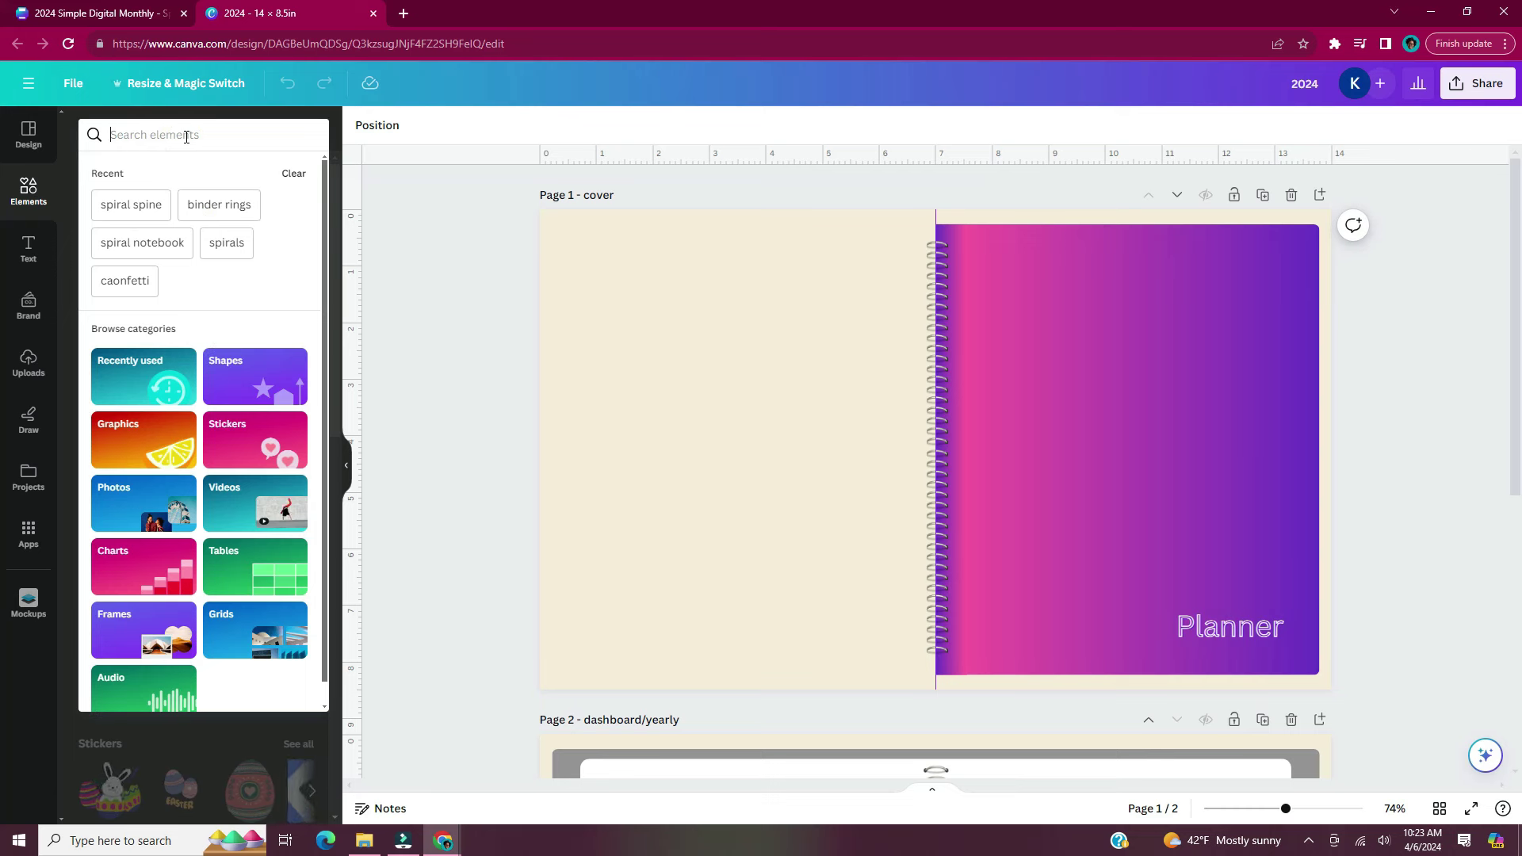
type("wood")
left_click(194, 204)
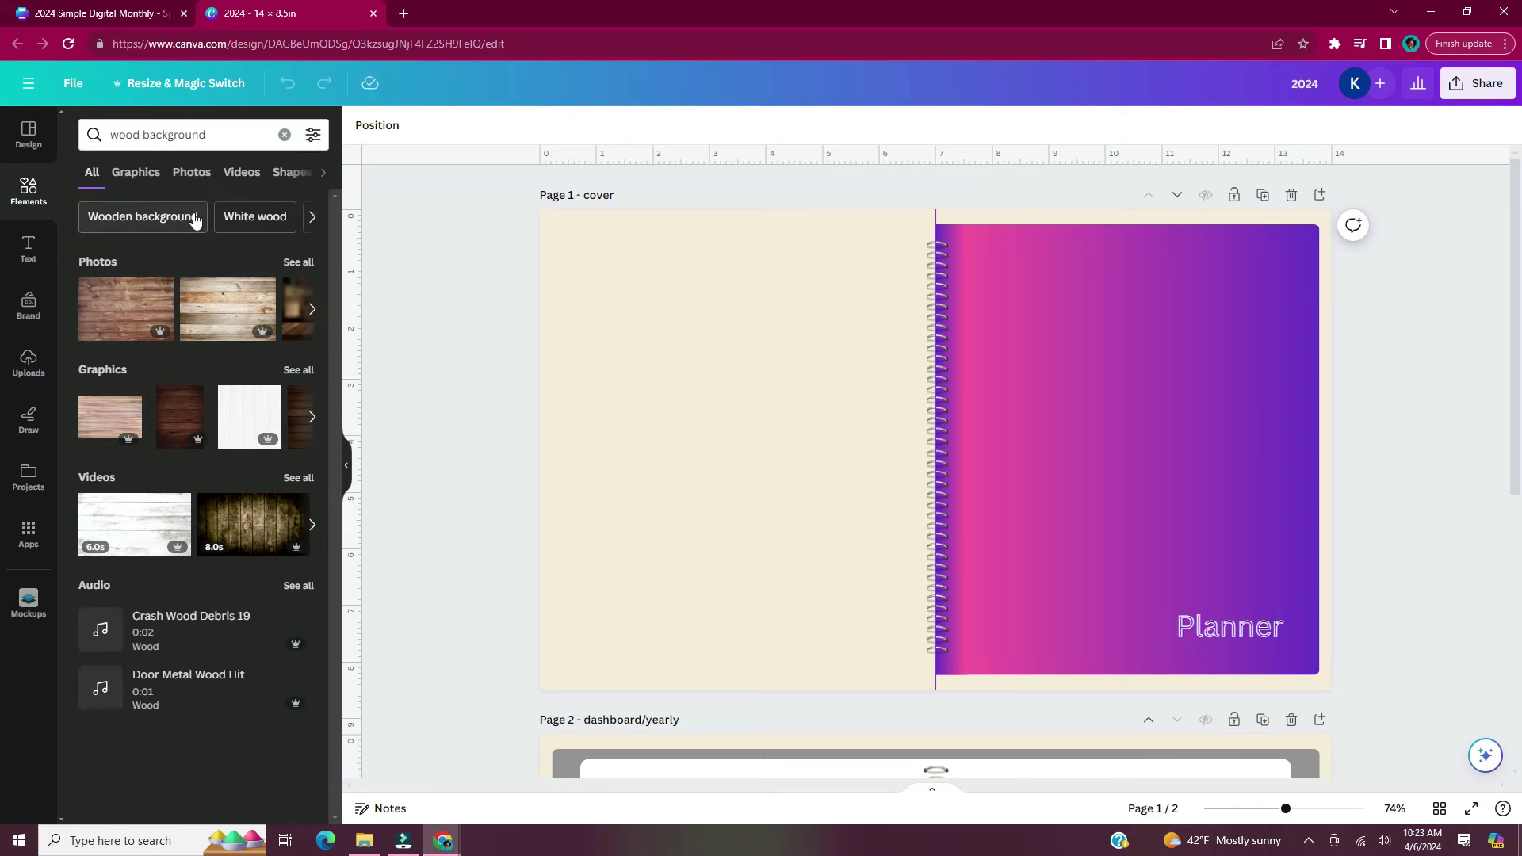
left_click(299, 262)
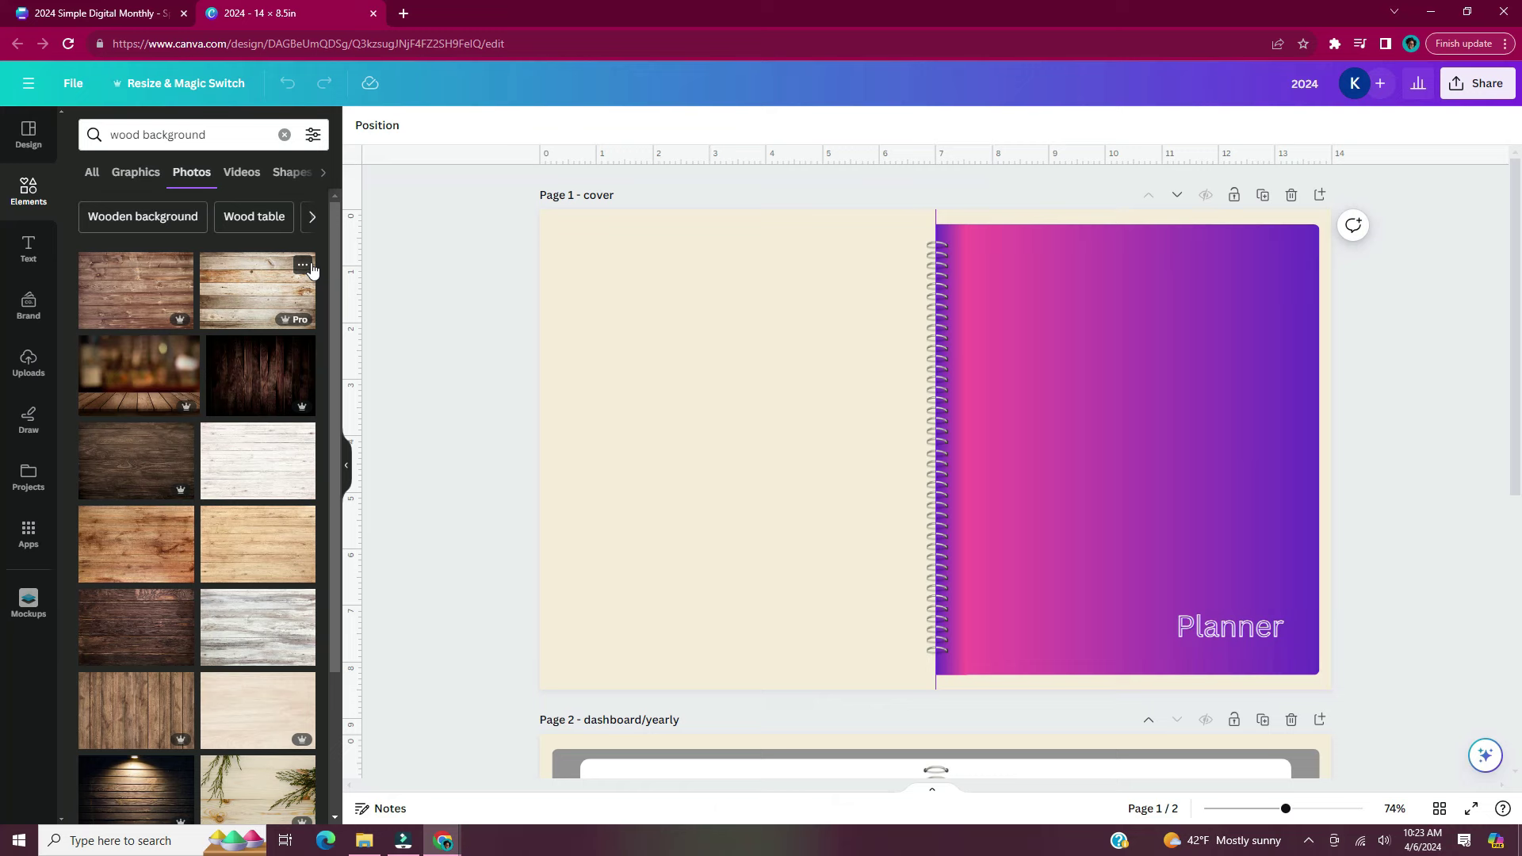
scroll(311, 269, "down", 2)
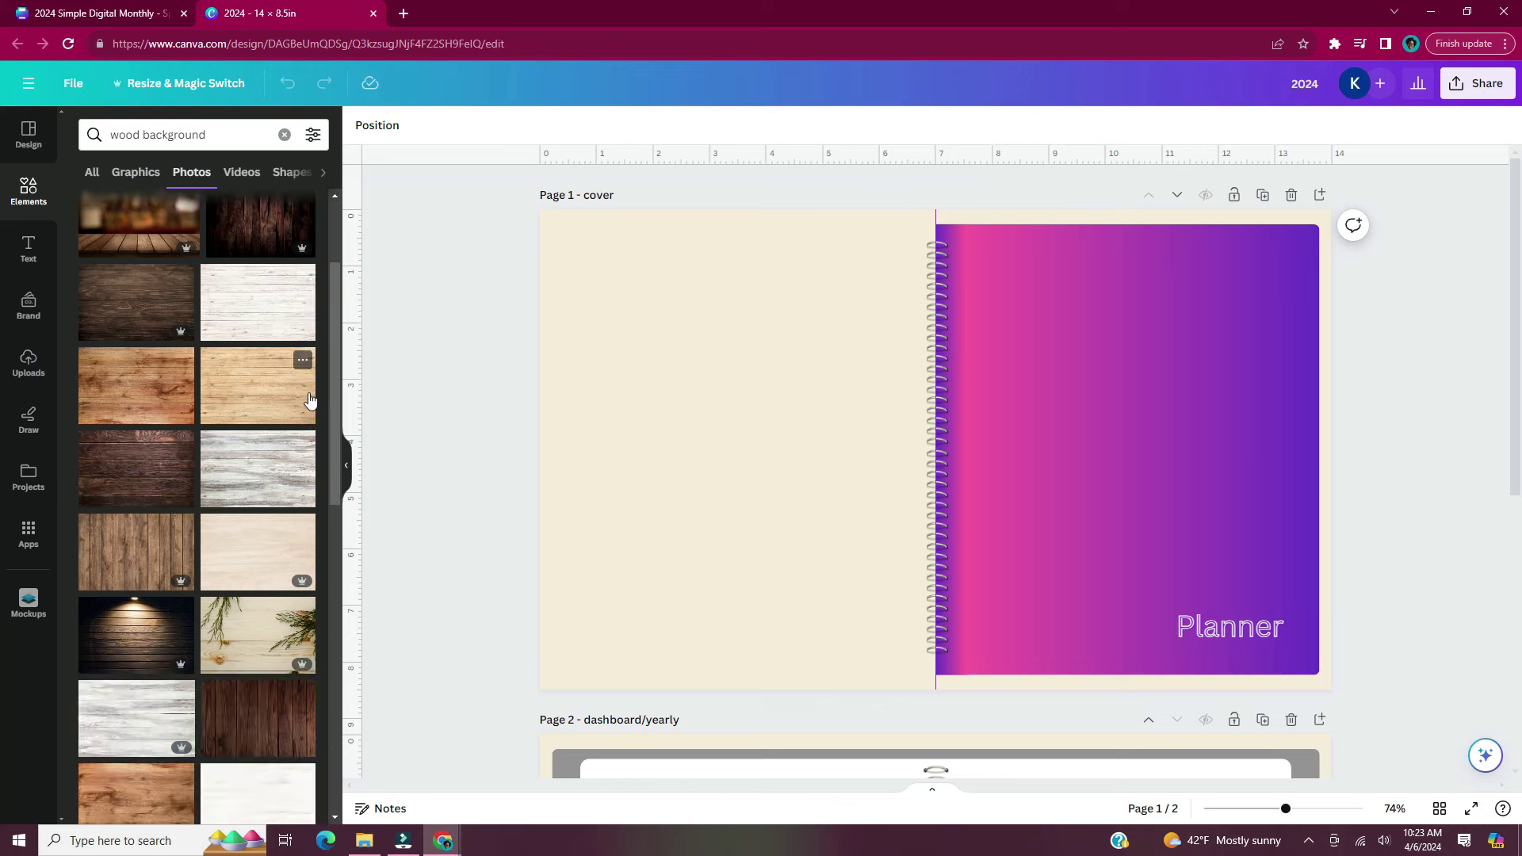
Insert the light planked wood photo and set it as the background of the cover page
left_click(262, 401)
left_click_drag(787, 485, 677, 438)
right_click(761, 494)
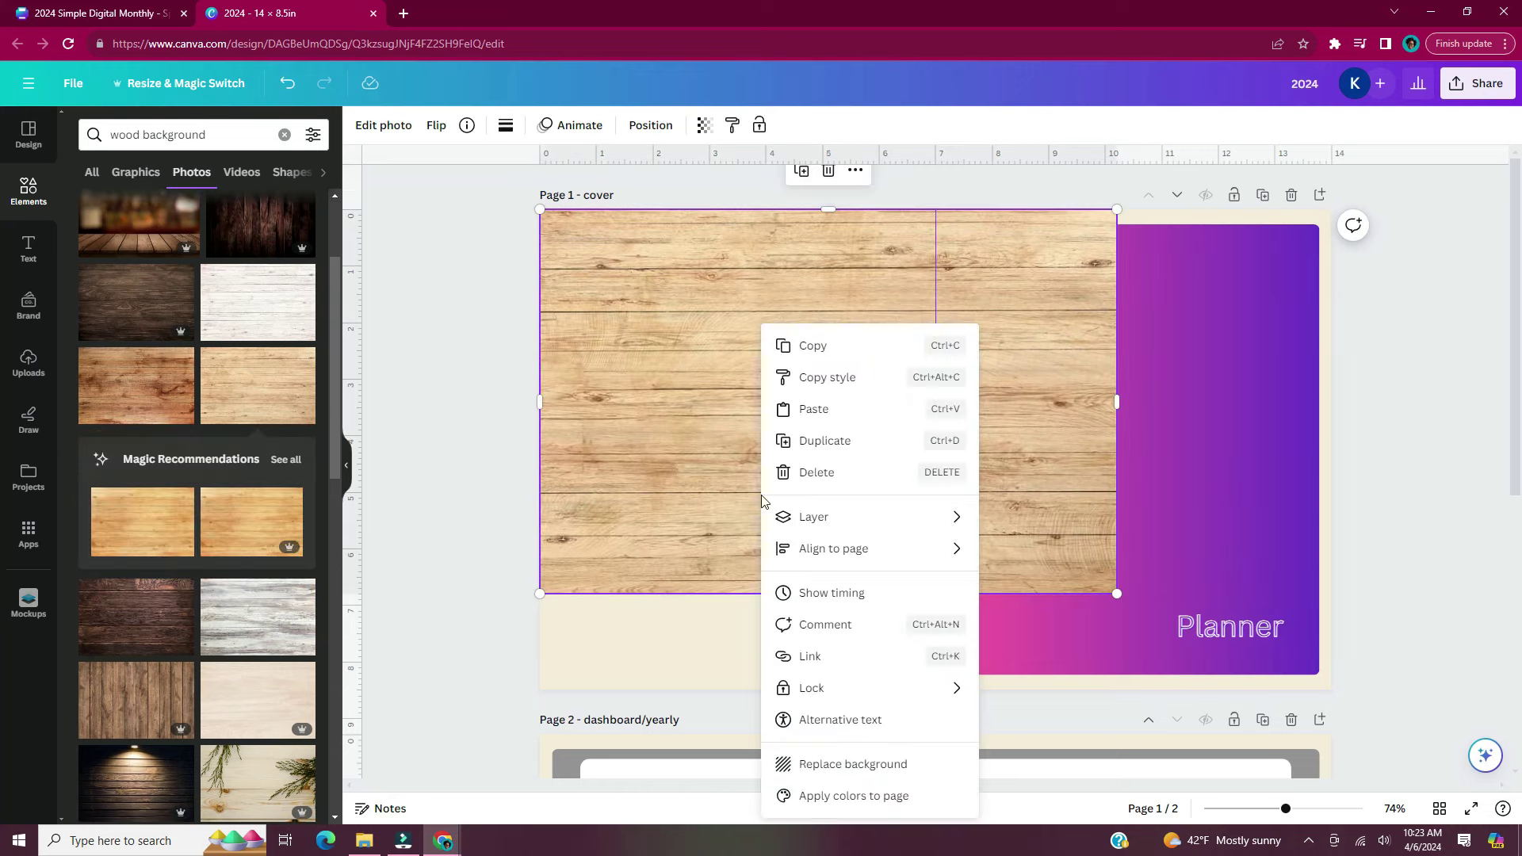
left_click(816, 764)
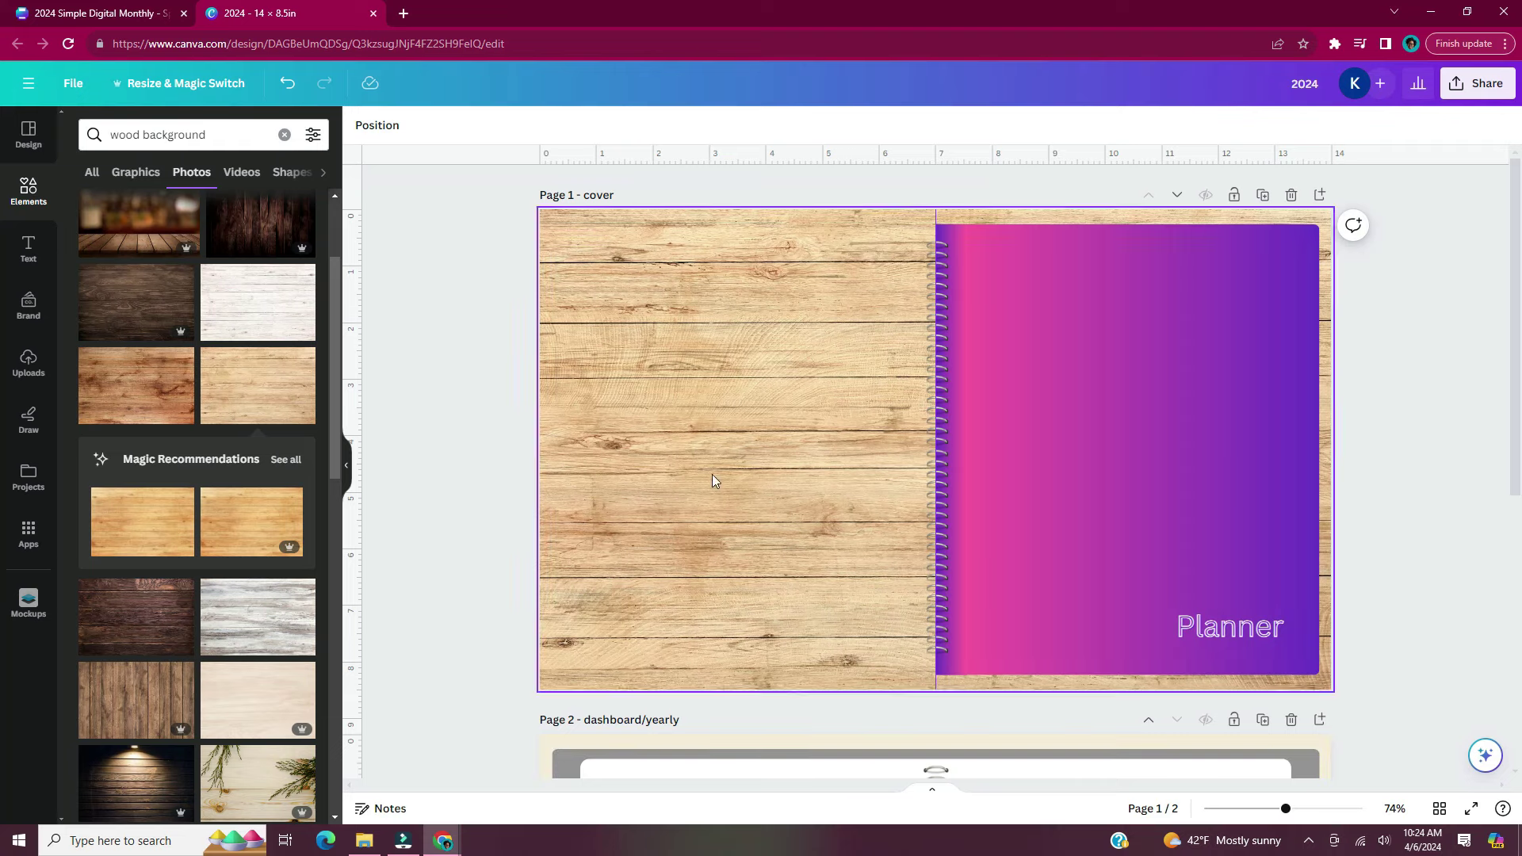
Add the smooth light wood-grain photo and make it the cover page's background in place of the planks
scroll(312, 507, "down", 3)
scroll(322, 491, "down", 10)
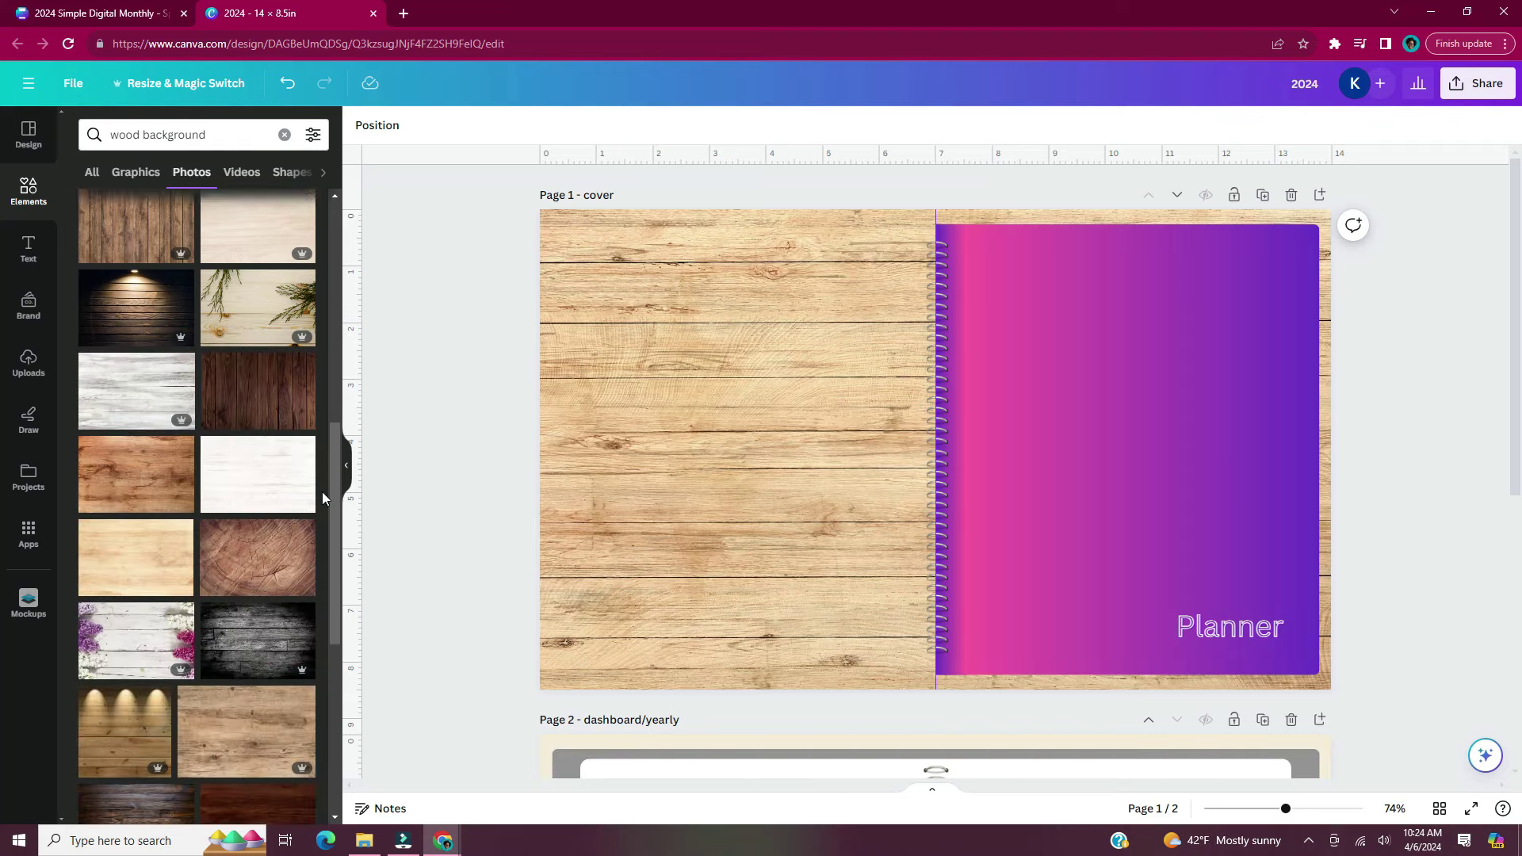
left_click(287, 596)
right_click(737, 325)
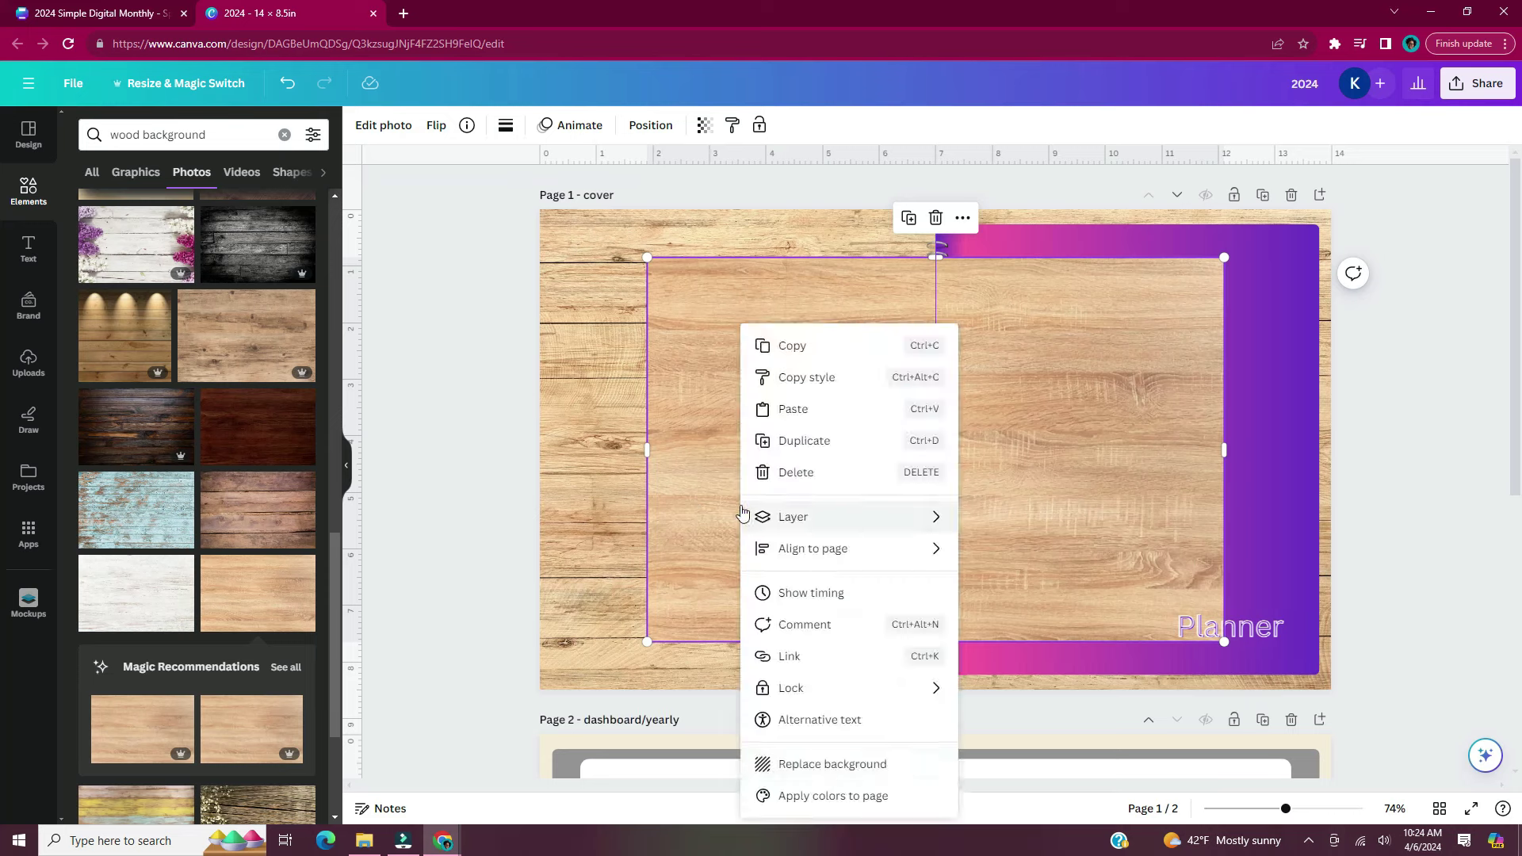
left_click(900, 764)
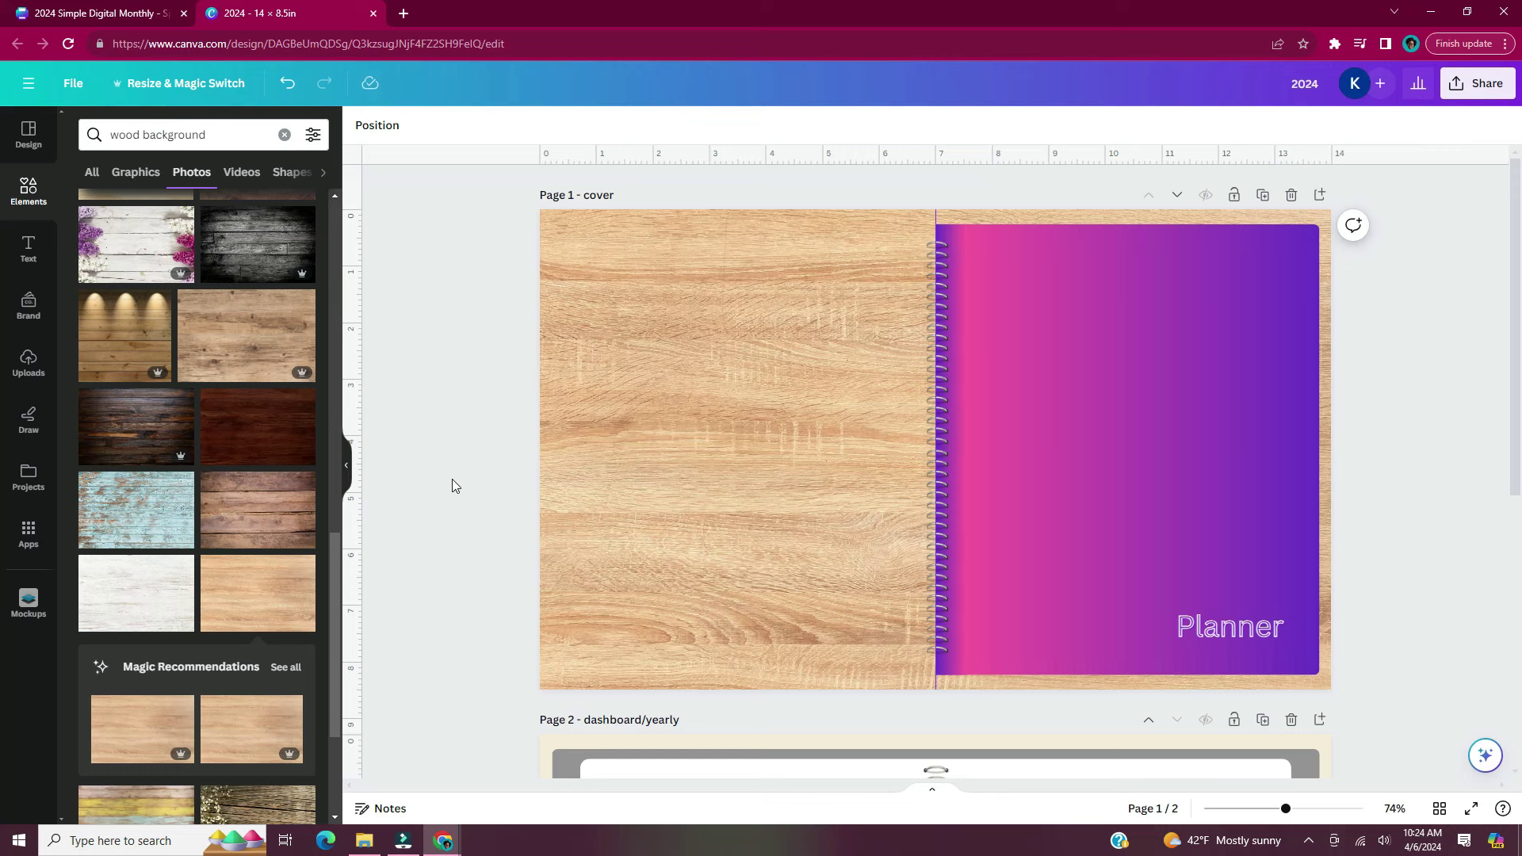
Add the smooth light wood-grain photo to the dashboard/yearly page and set it as that page's background
scroll(454, 484, "down", 2)
scroll(452, 480, "down", 5)
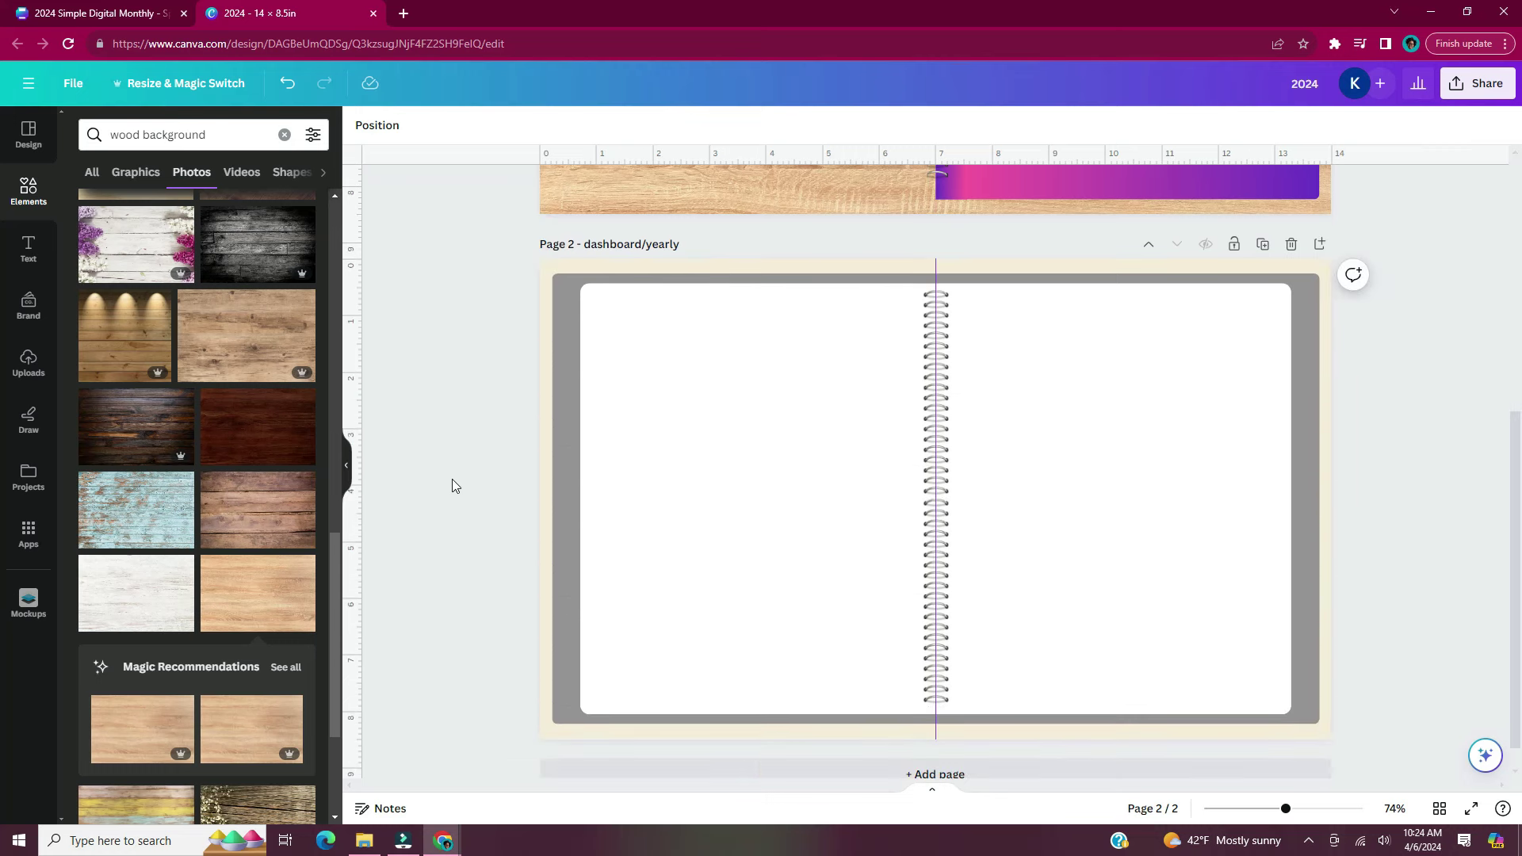
left_click(546, 469)
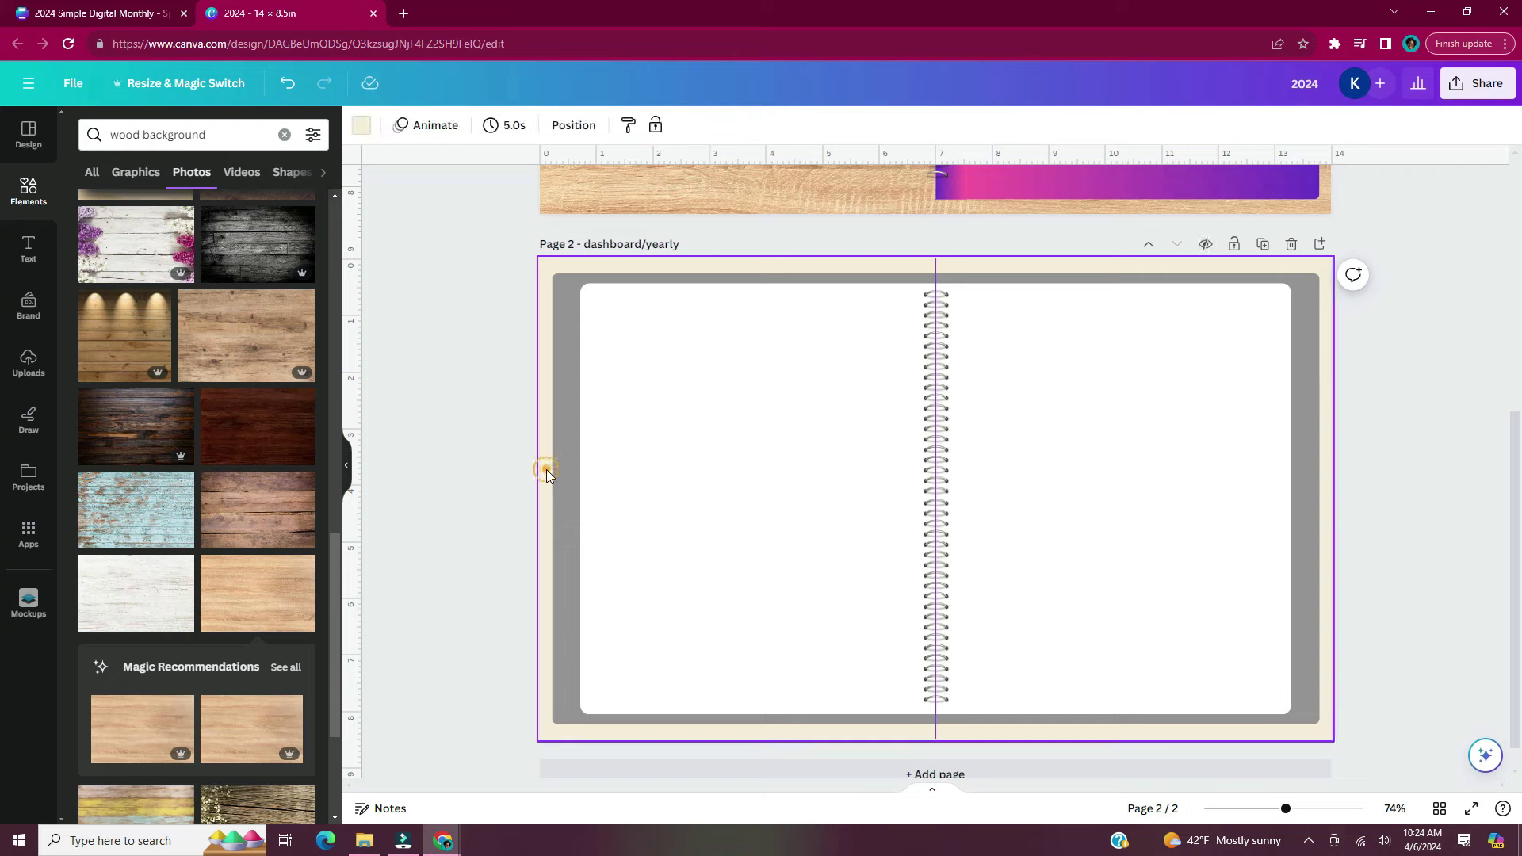
right_click(545, 469)
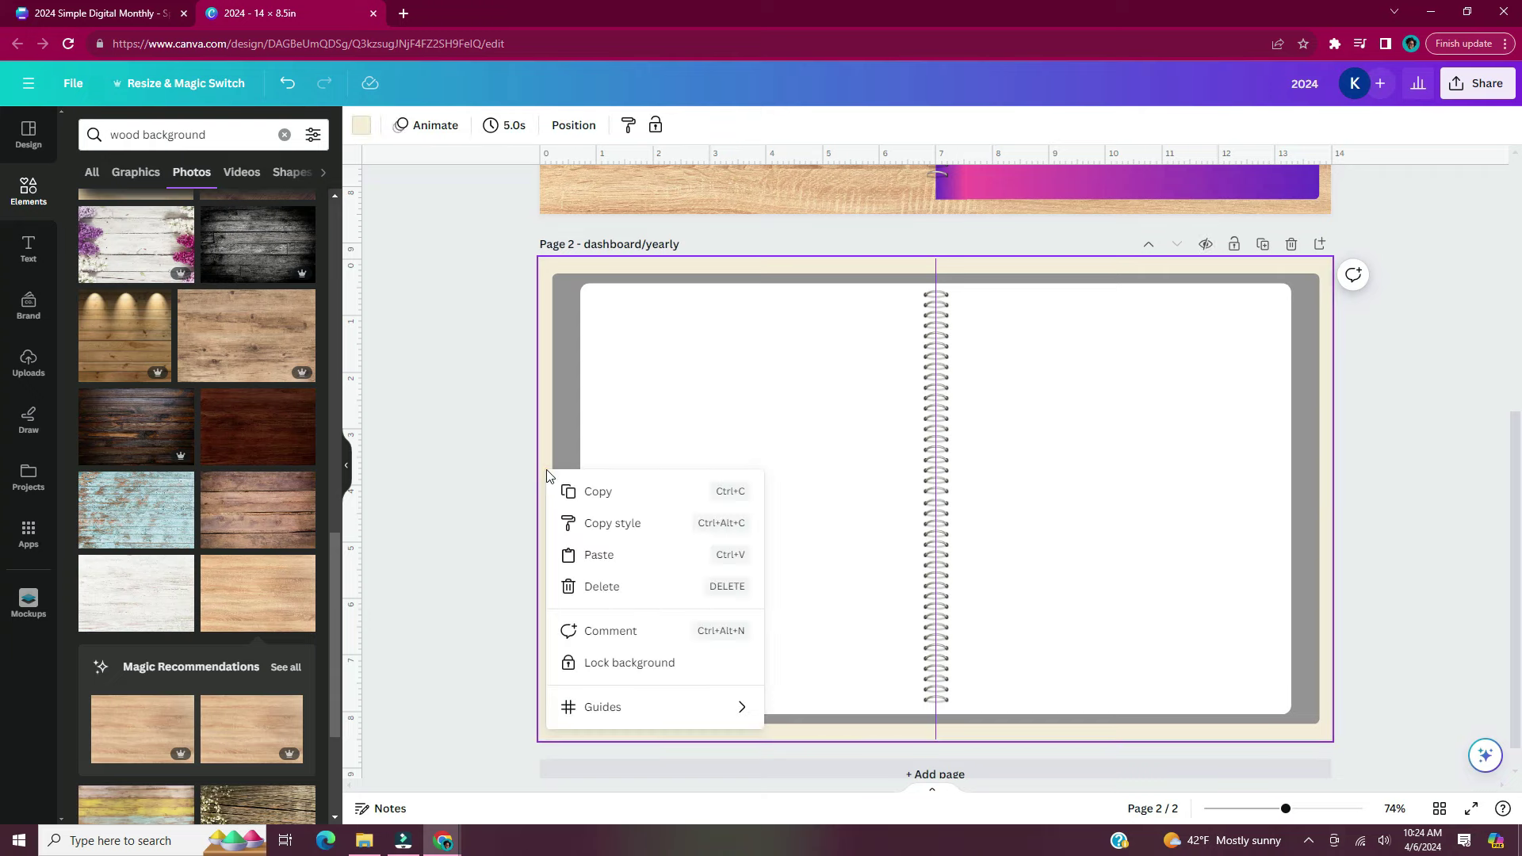
left_click(277, 598)
right_click(747, 567)
left_click(909, 771)
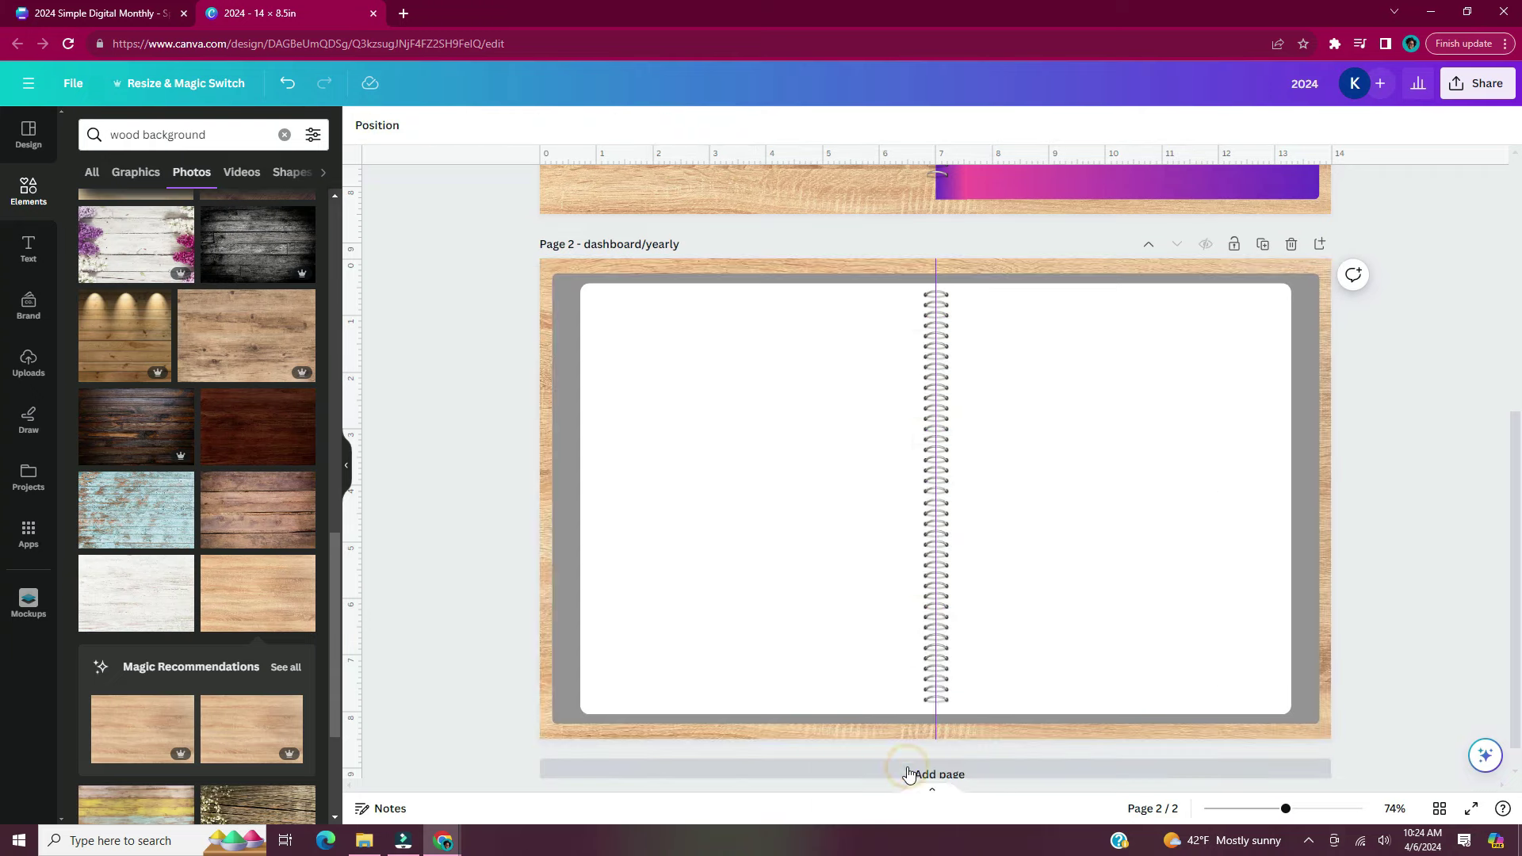
left_click(347, 468)
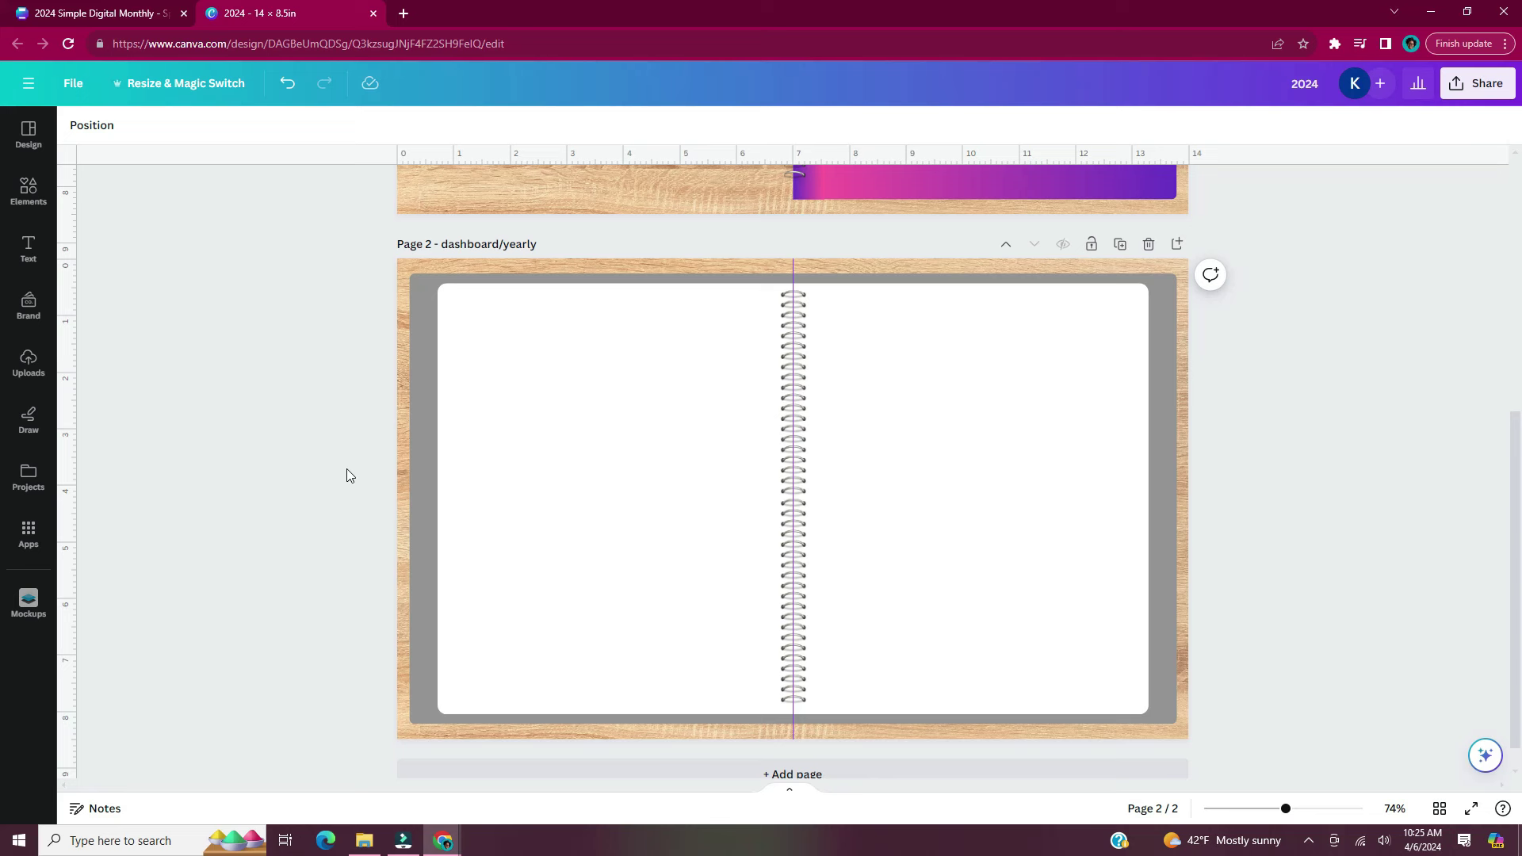
Add the heading "This planner belongs to:" on the upper part of the spread's left-hand page and enlarge it to size 20.9
key("t")
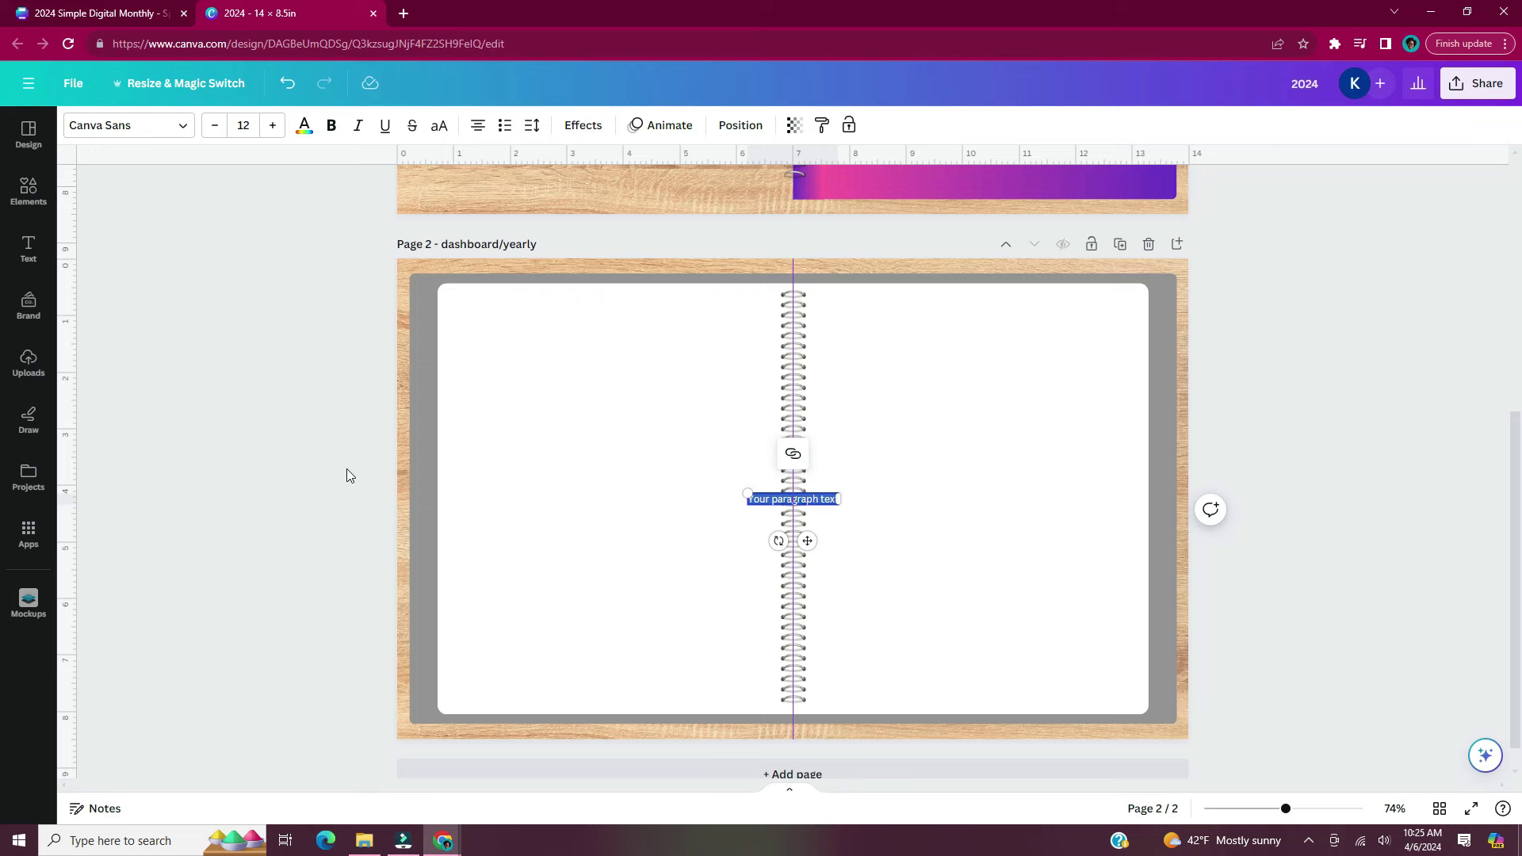
left_click_drag(793, 499, 611, 370)
scroll(628, 381, "up", 3)
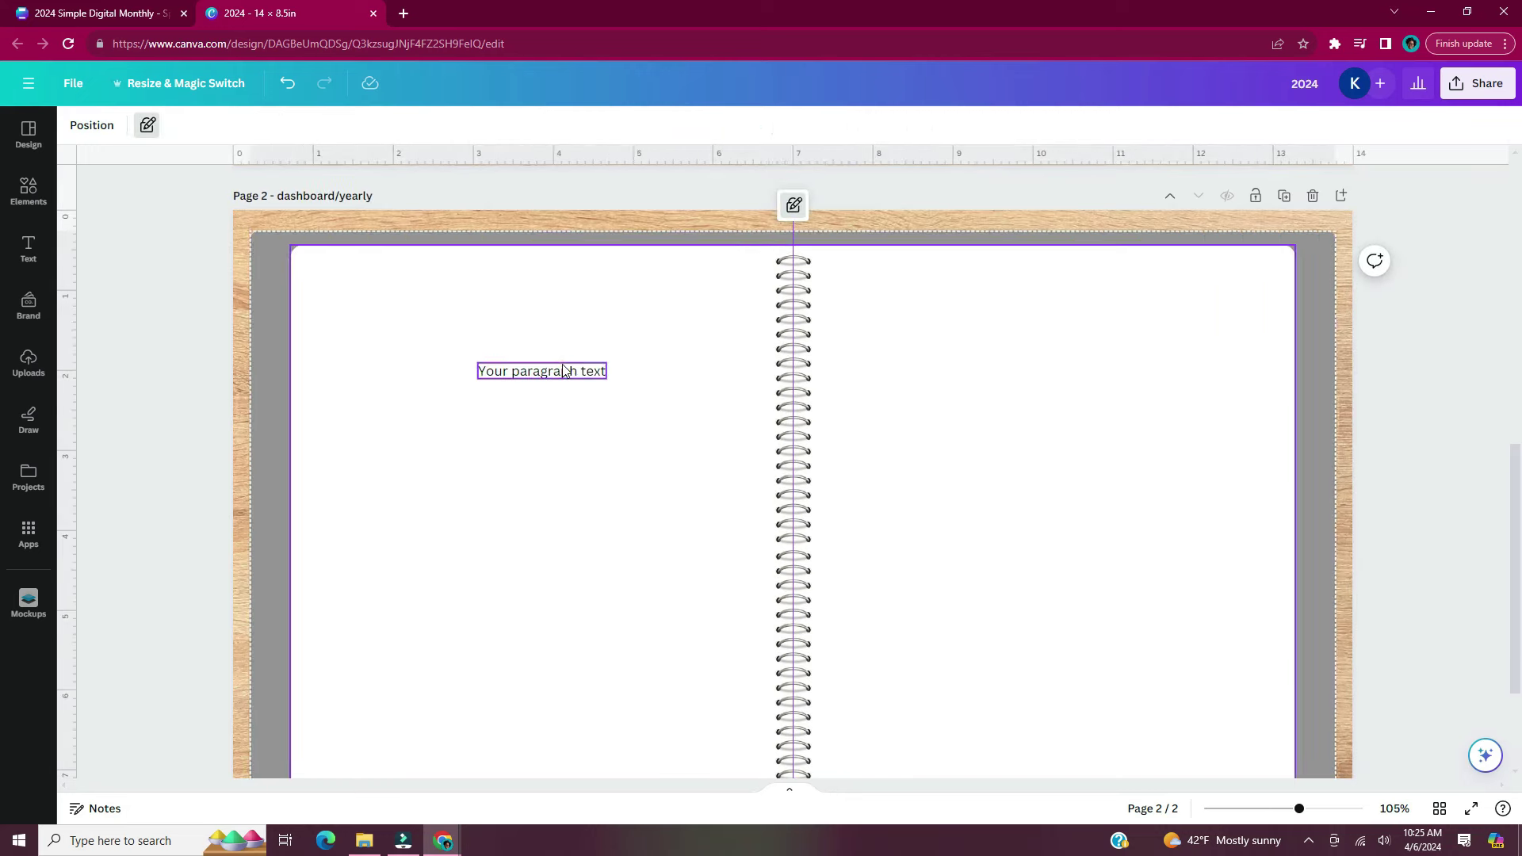
left_click(564, 366)
type("This p")
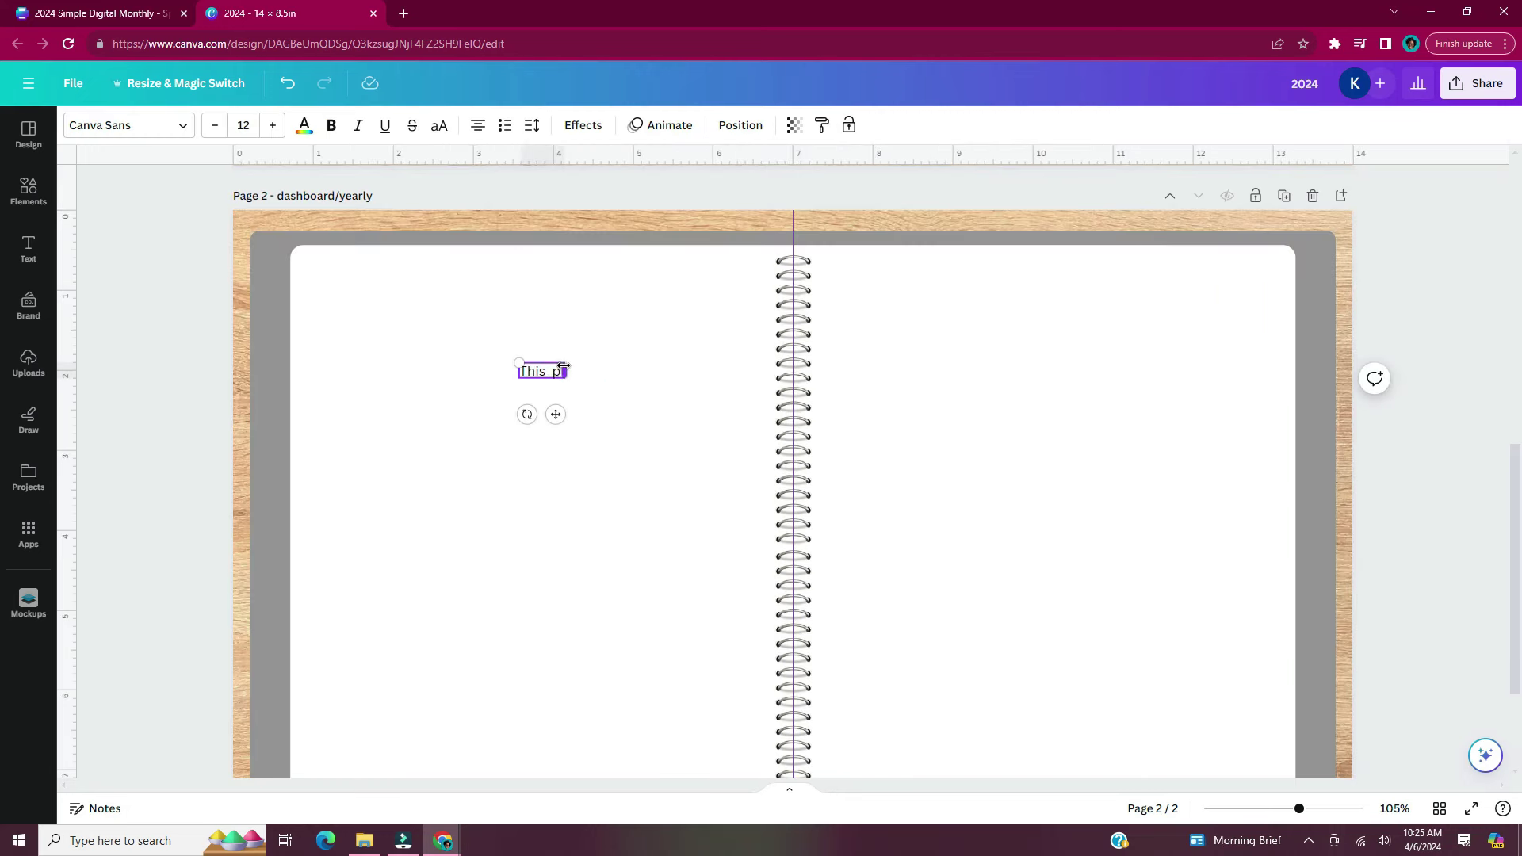
type("lanner belongs to")
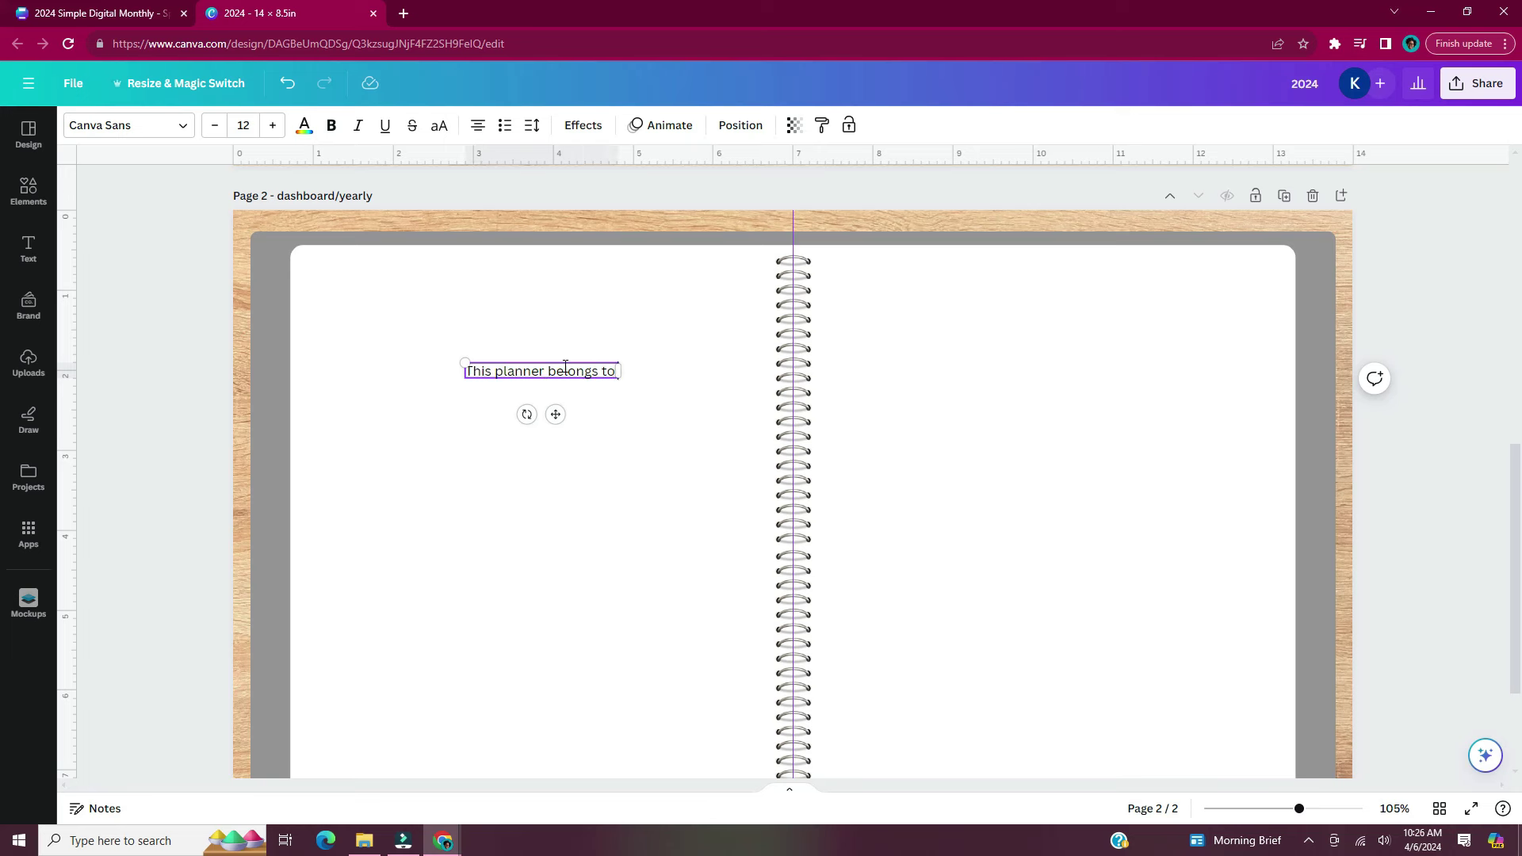
left_click_drag(464, 363, 347, 351)
left_click_drag(499, 414, 546, 414)
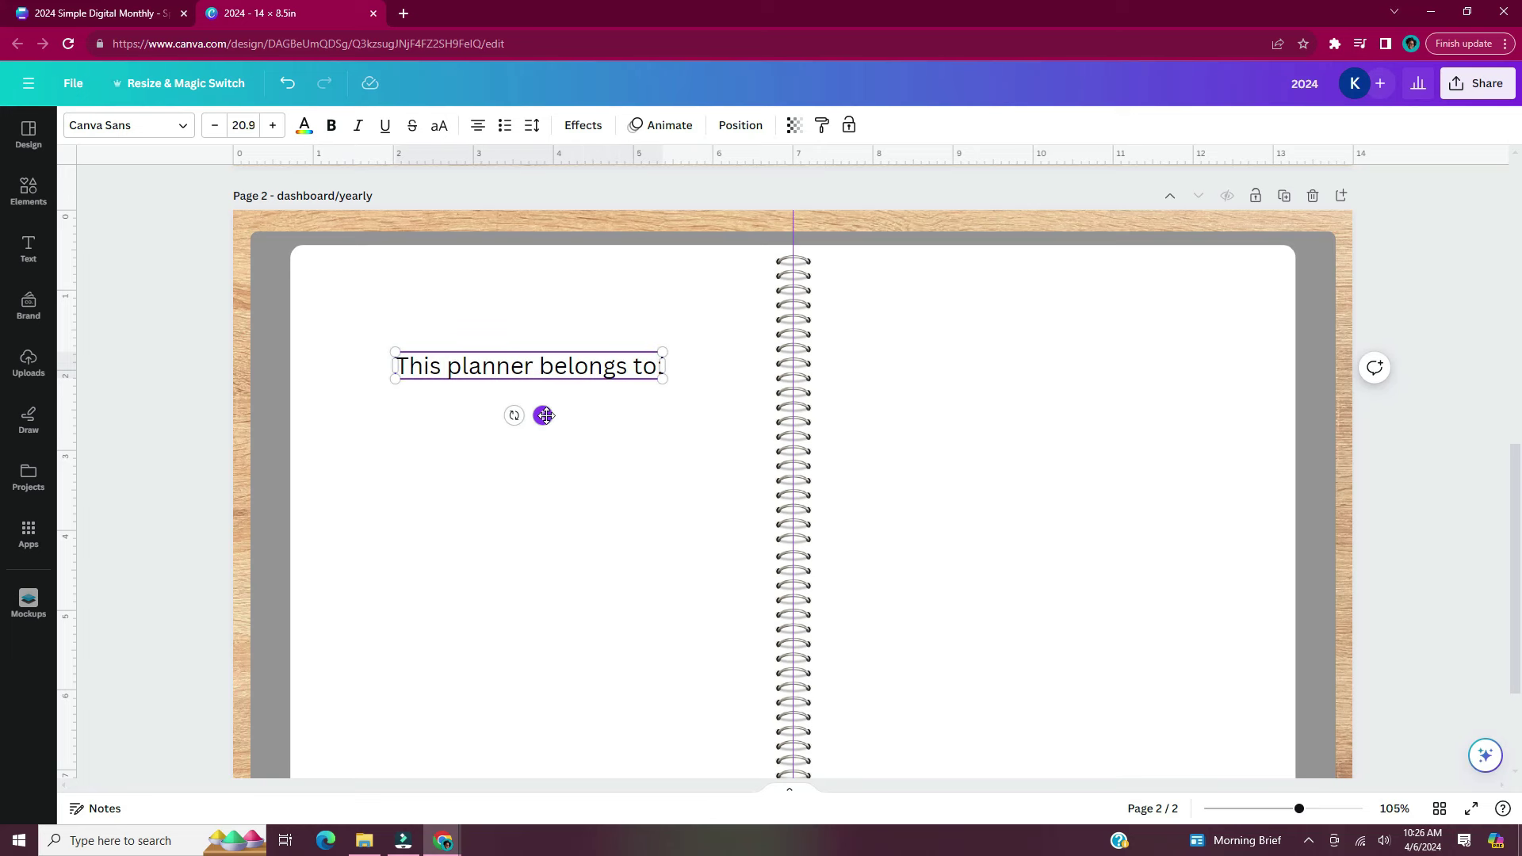
left_click(623, 428)
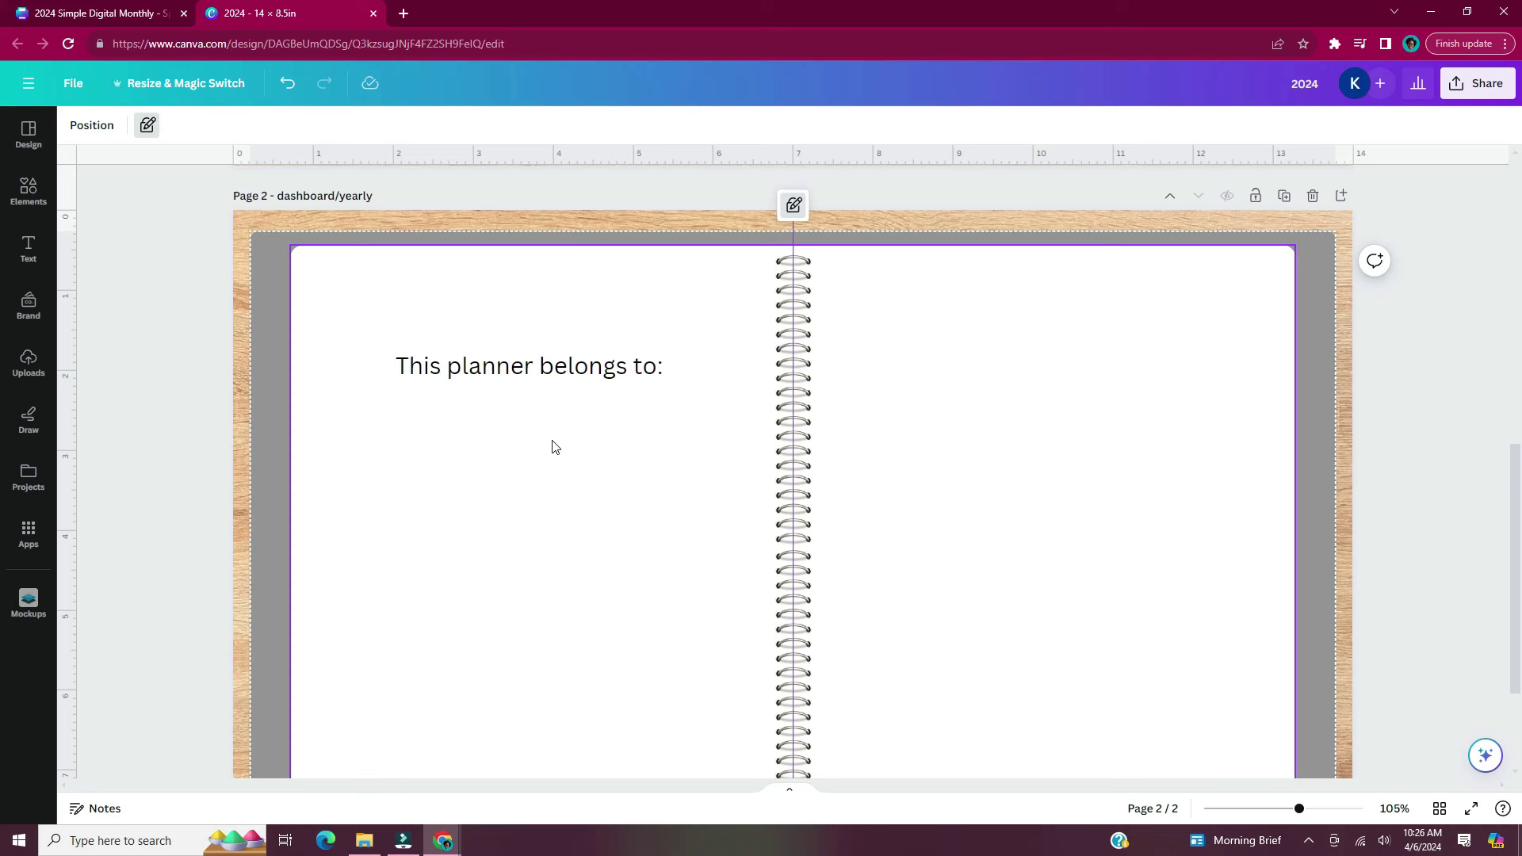
Add a rectangle and reshape it into a thin, wide bar under the "This planner belongs to:" heading
left_click(243, 413)
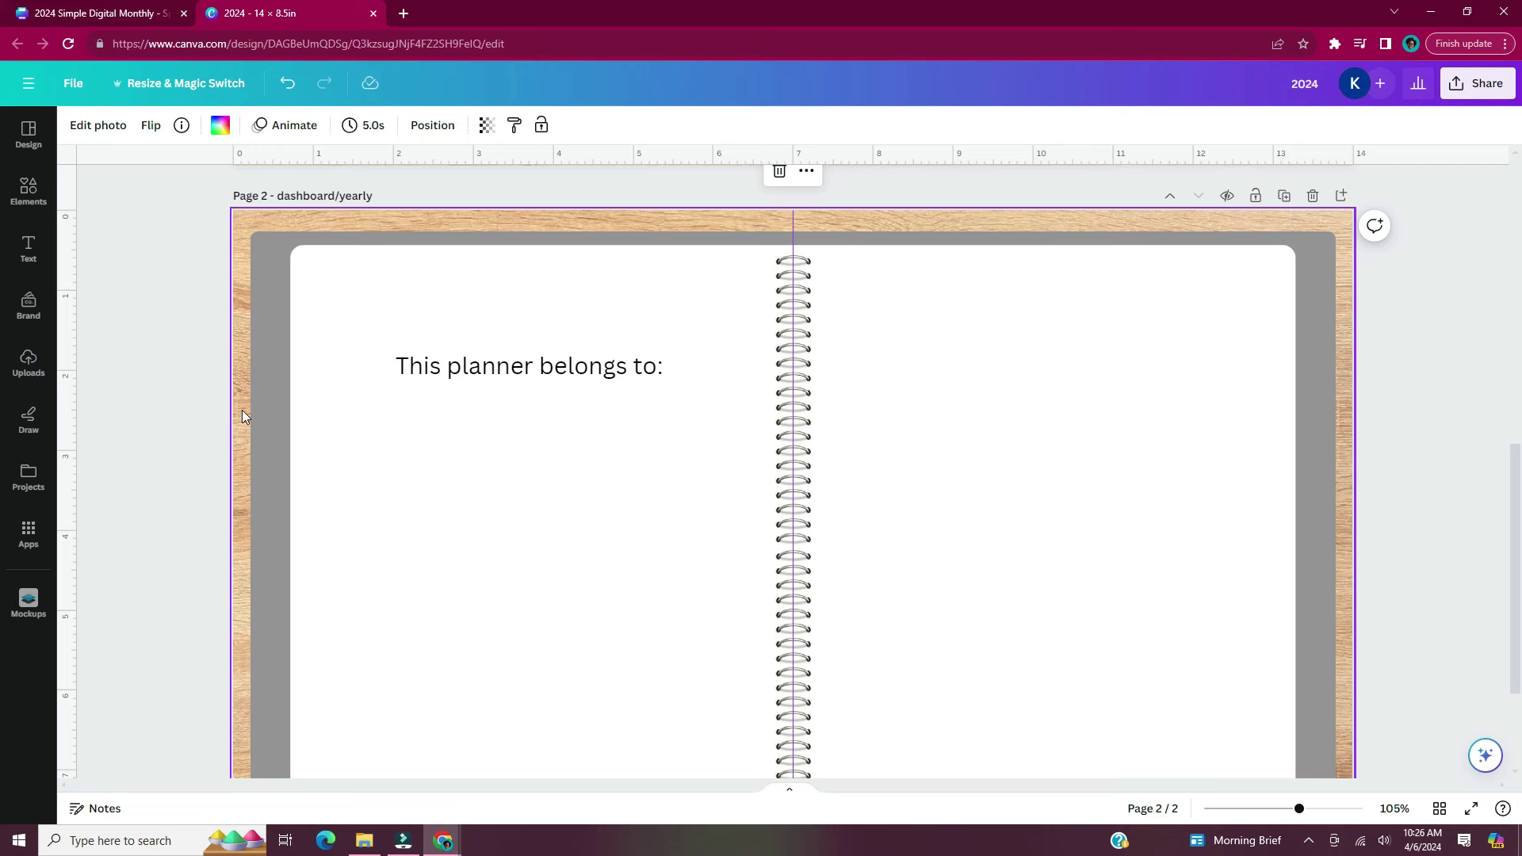
key("r")
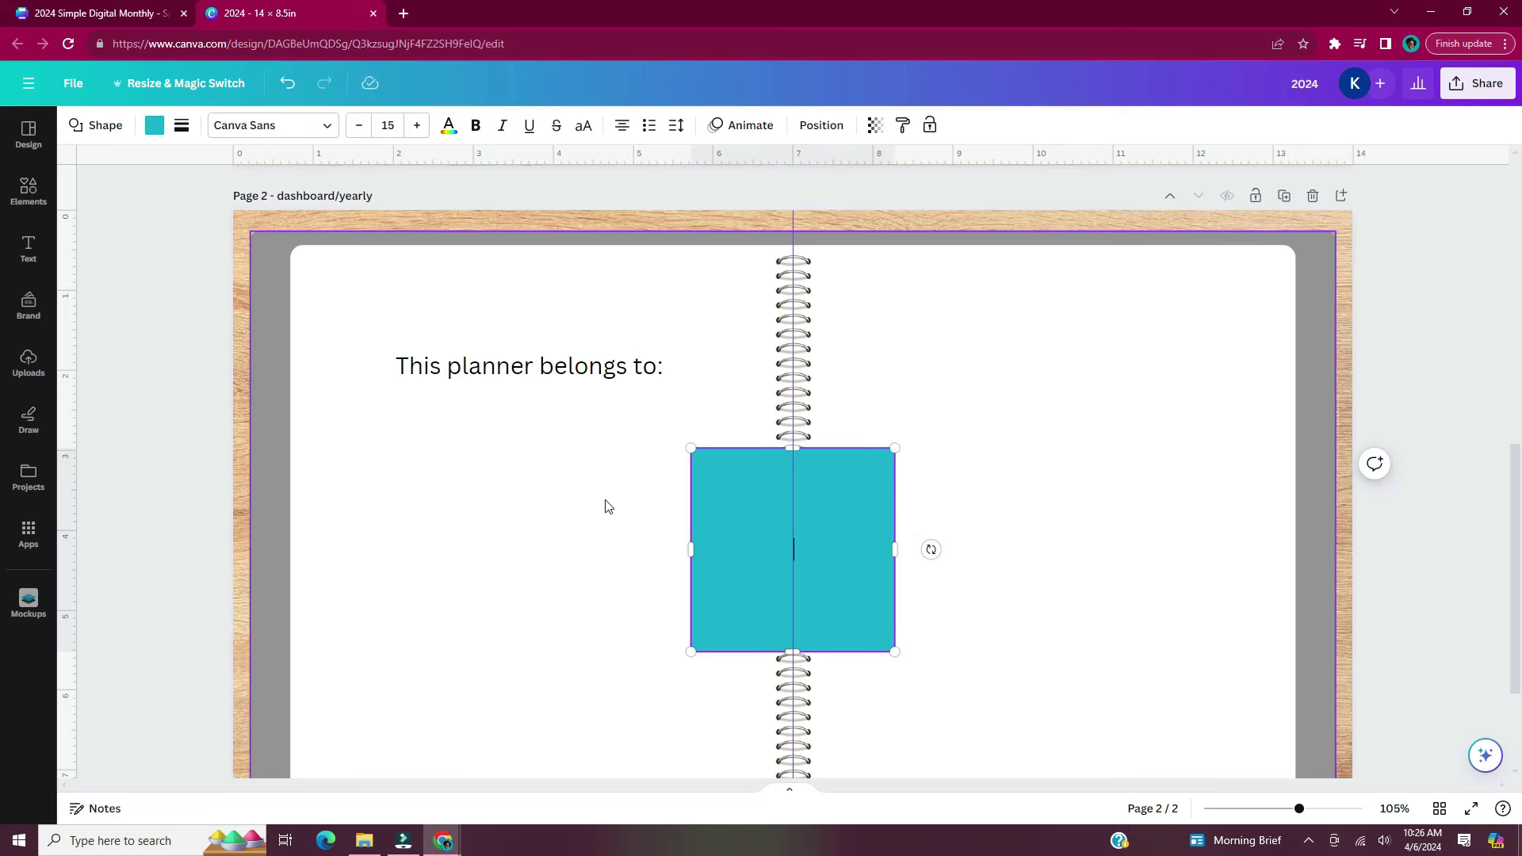
double_click(711, 547)
left_click(554, 574)
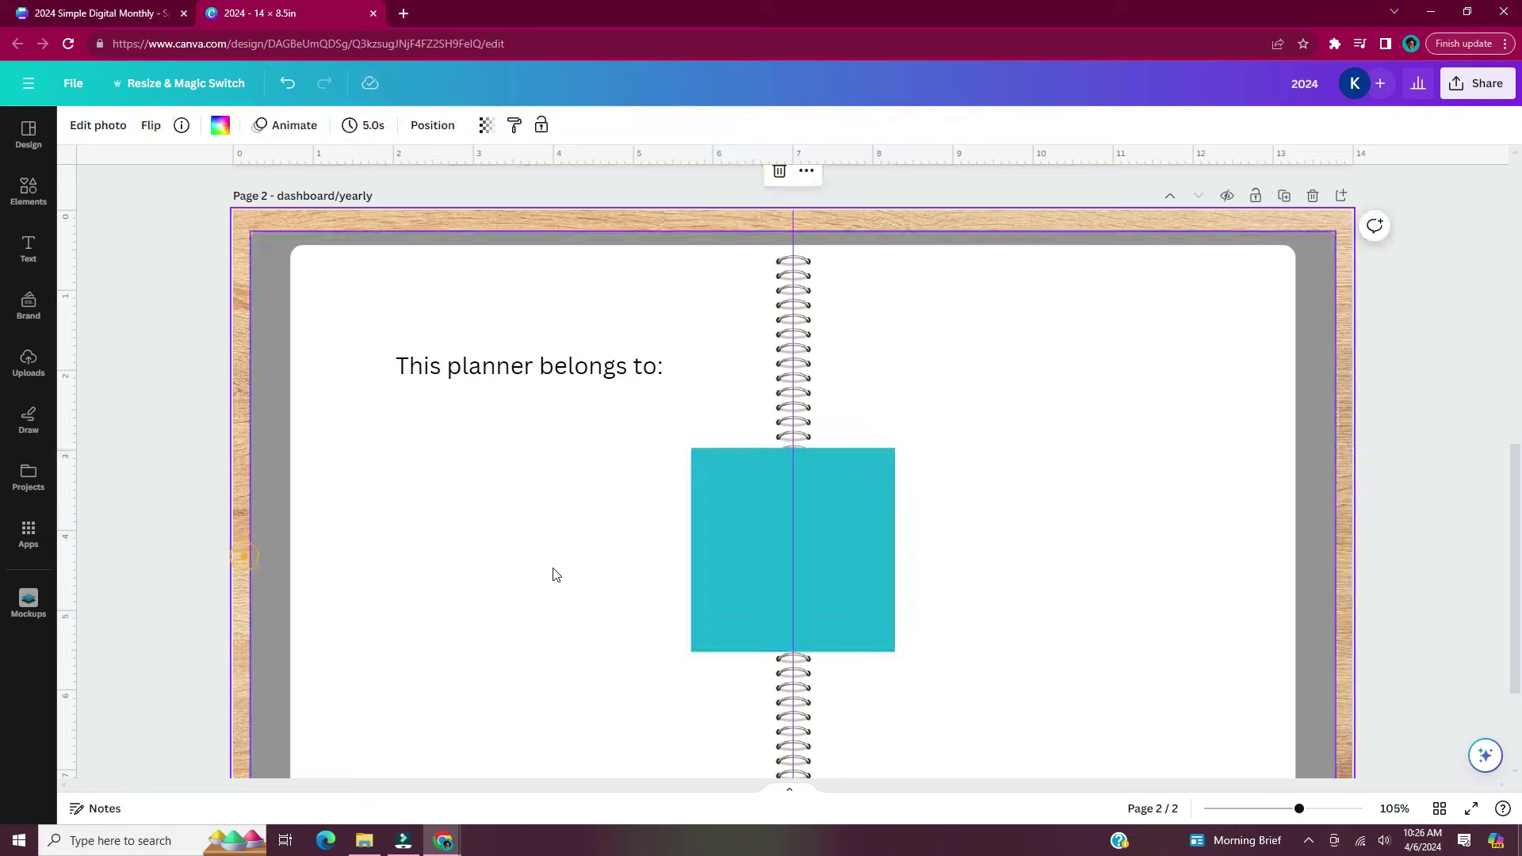
left_click_drag(717, 567, 462, 526)
left_click_drag(536, 611, 536, 432)
left_click_drag(435, 420, 364, 422)
left_click_drag(639, 421, 712, 422)
Fill the bar with light grey, round its corners to 12 and make it more transparent
left_click(154, 125)
left_click(302, 529)
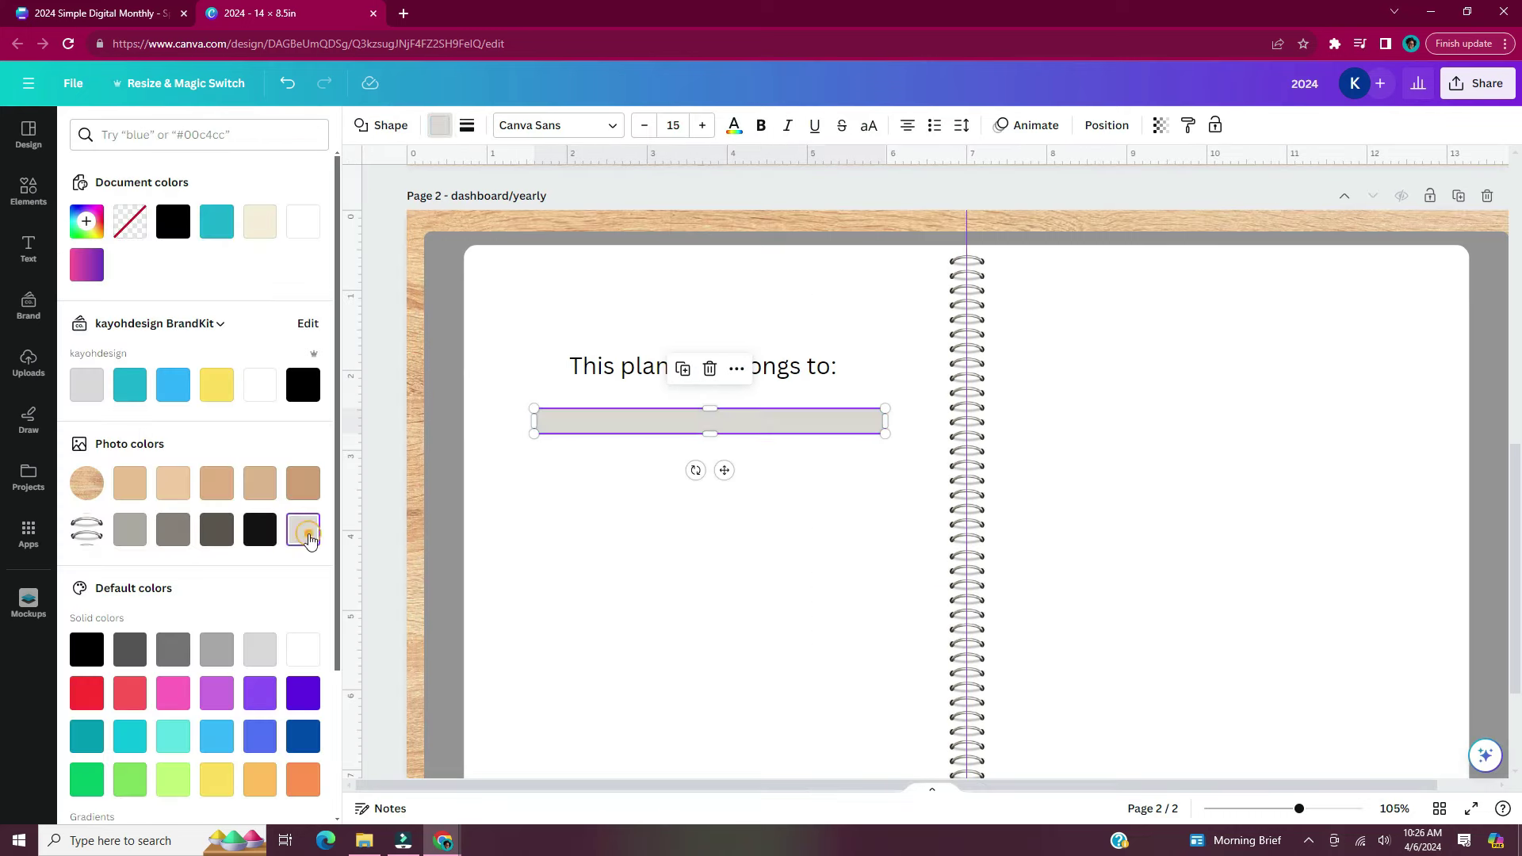
left_click(466, 126)
left_click_drag(467, 271, 496, 271)
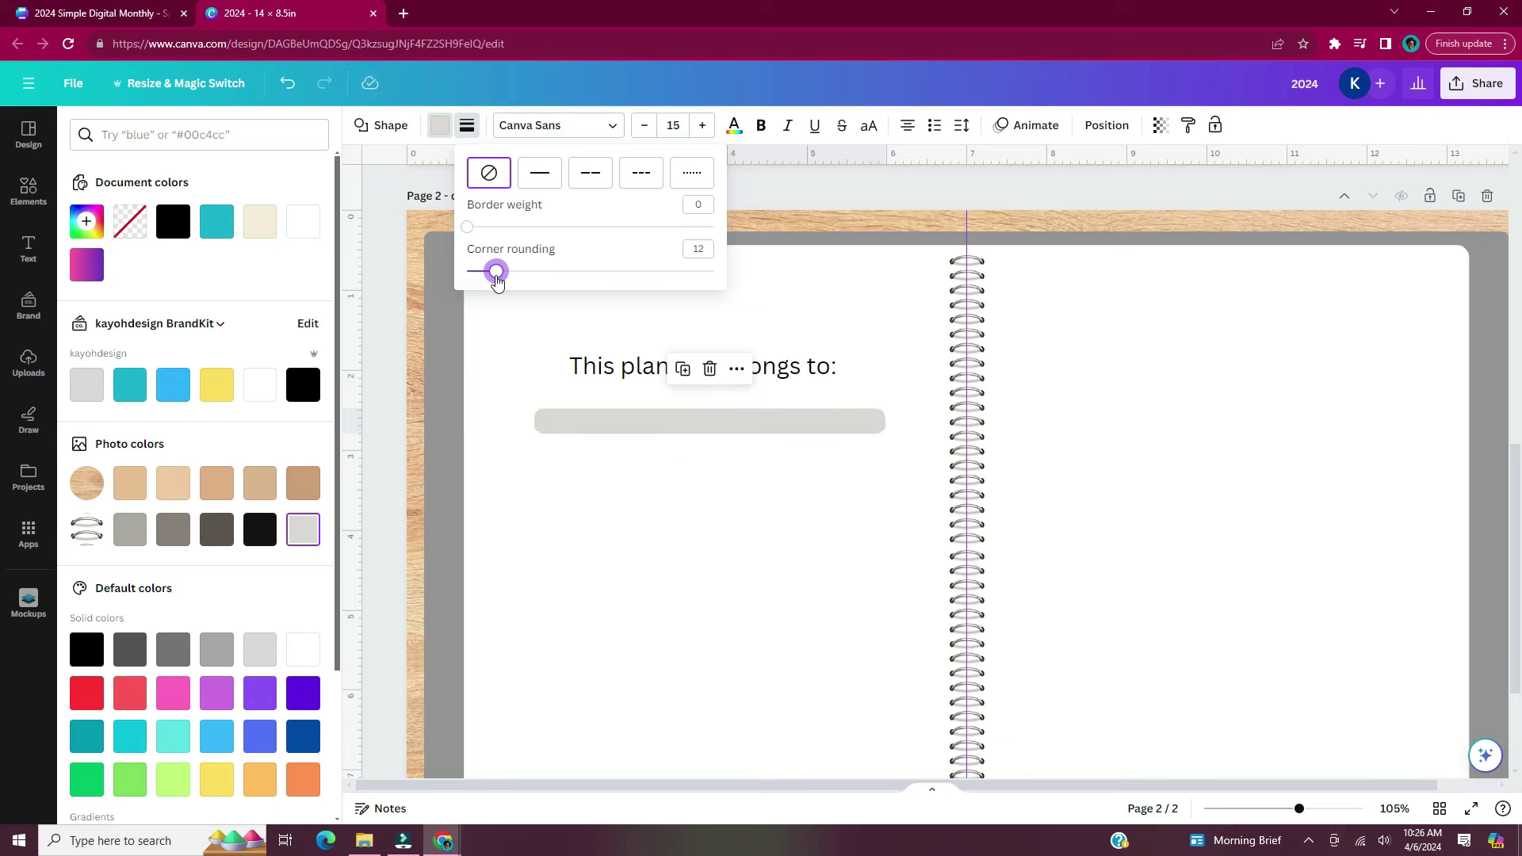
left_click(1159, 125)
left_click_drag(1160, 188, 1109, 188)
left_click(547, 178)
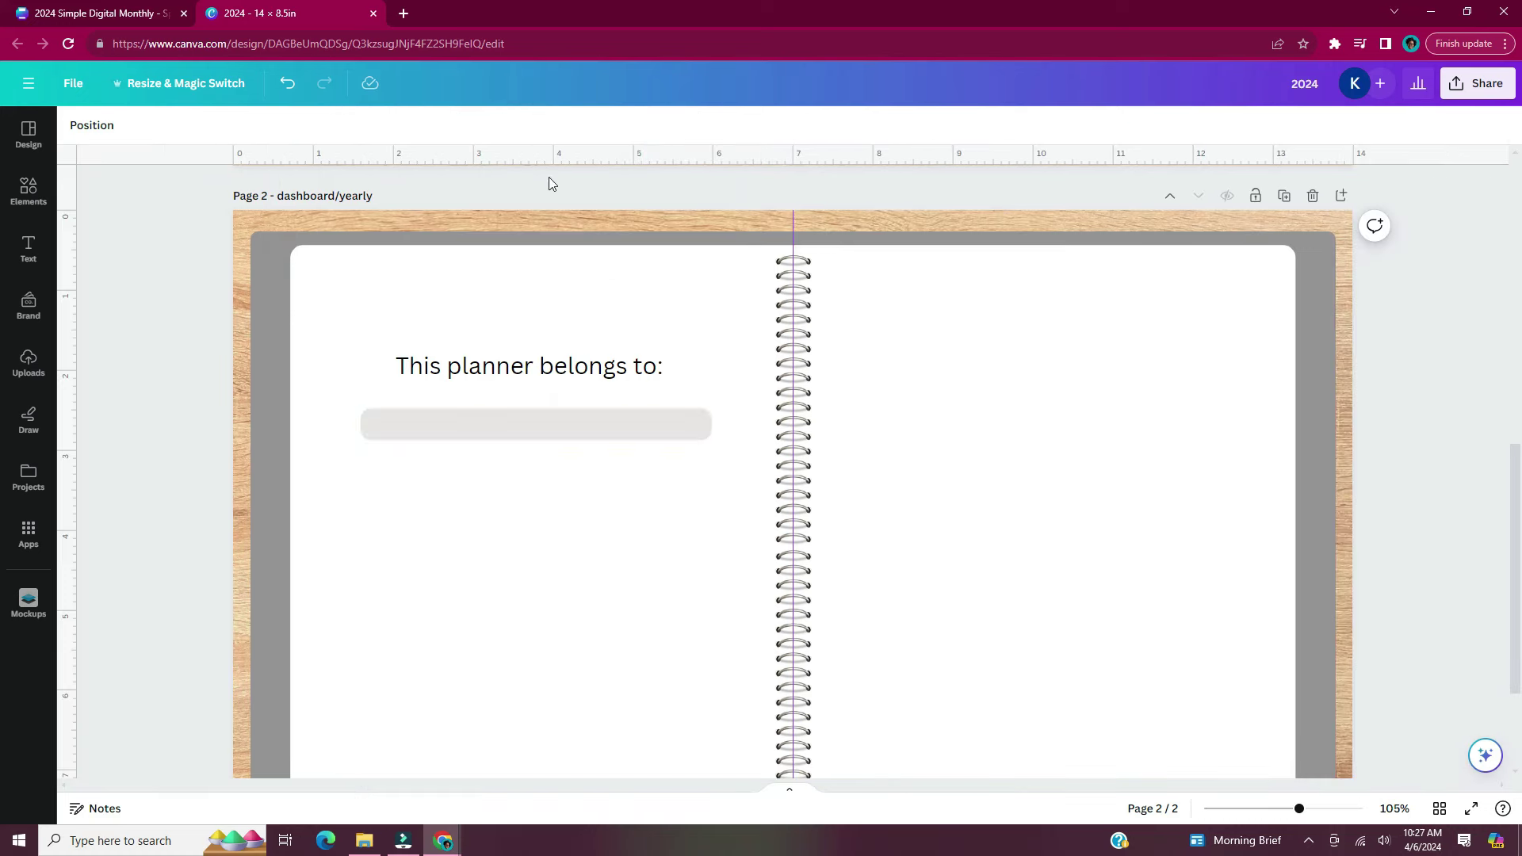
Duplicate the grey bar into a stack of four below the heading and space the bars evenly
left_click(575, 437)
right_click(575, 437)
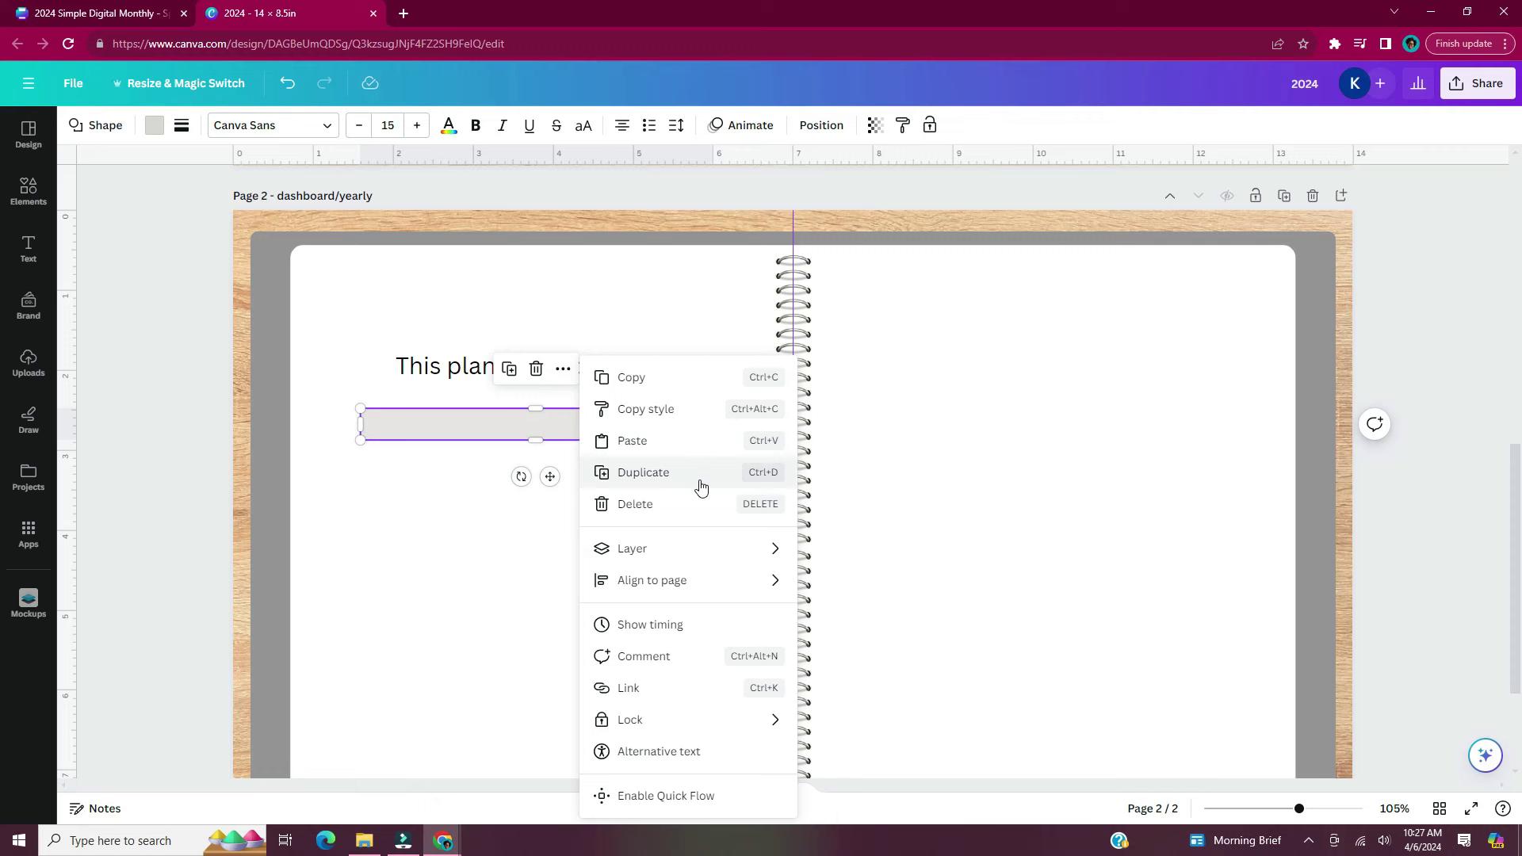
left_click(700, 486)
left_click_drag(557, 422, 605, 503)
left_click(619, 426, "shift")
key("ctrl+d")
left_click(401, 465, "shift")
left_click(444, 424, "shift")
right_click(444, 424)
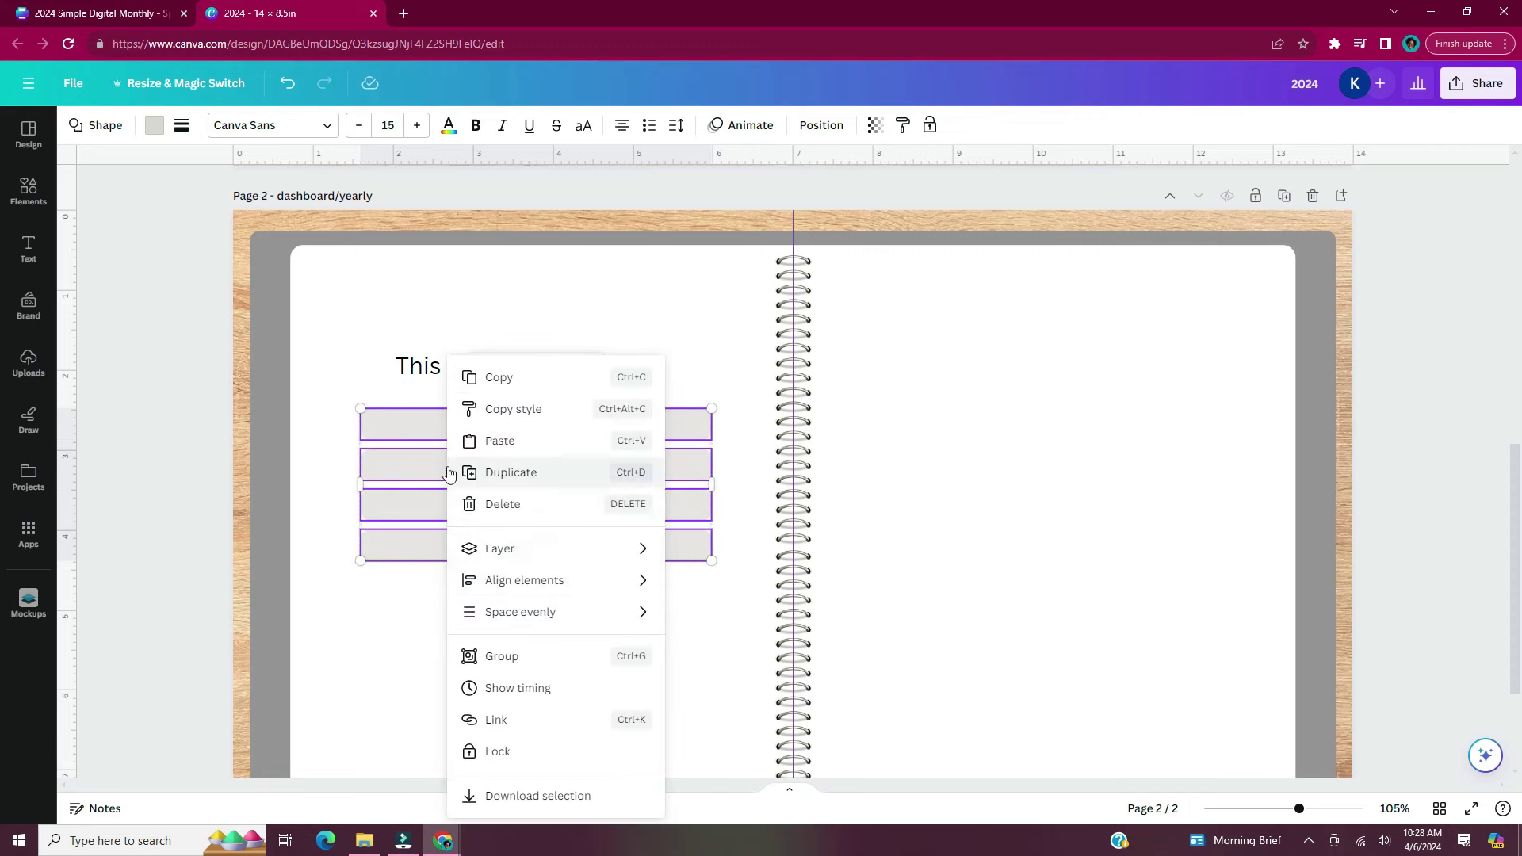
mouse_move(578, 611)
left_click(792, 613)
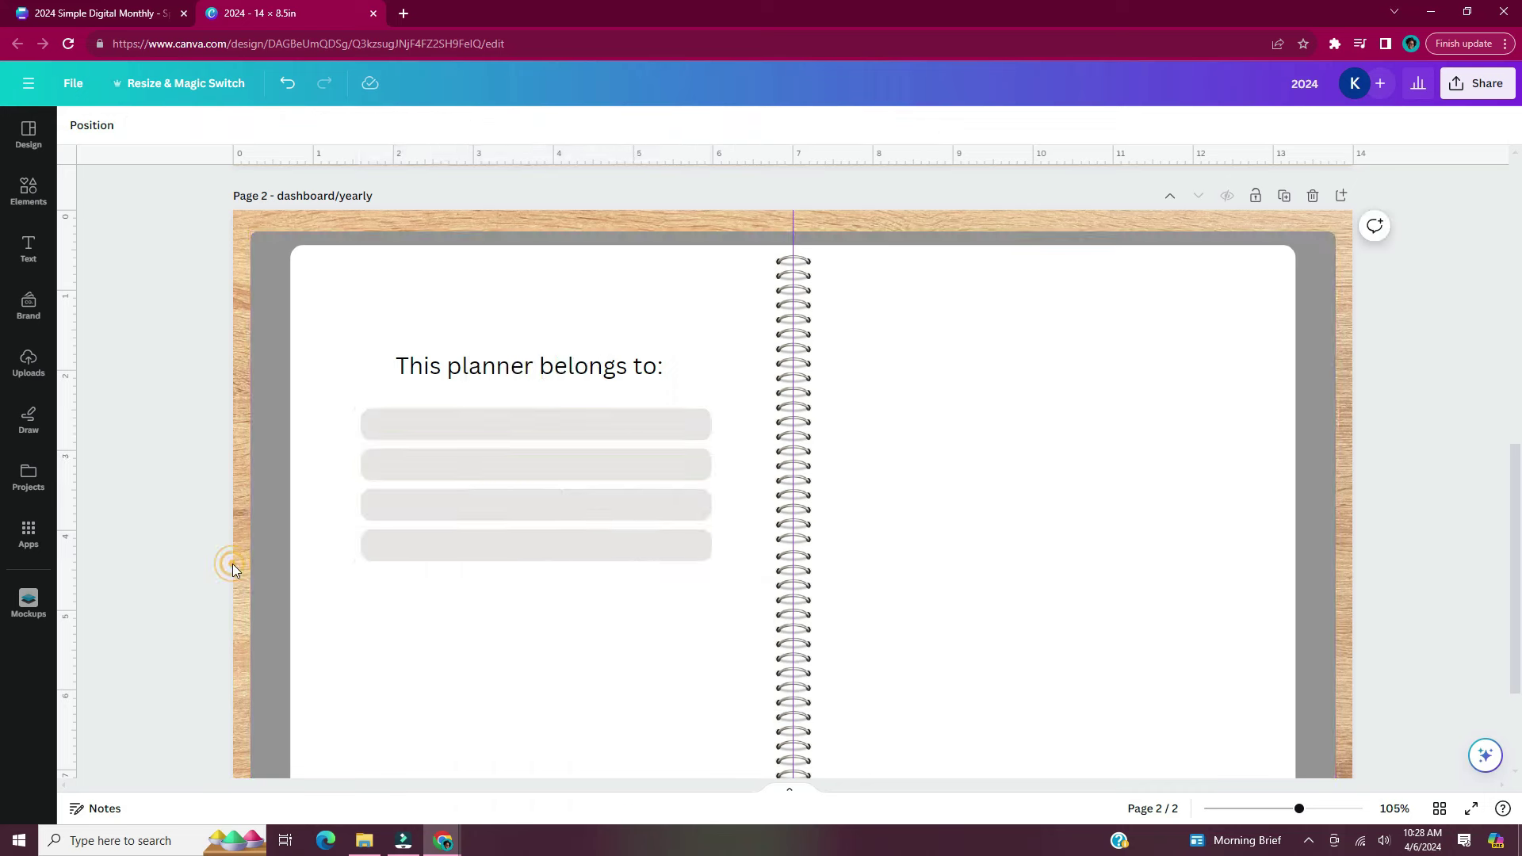
Stretch a new rectangle across the left-hand planner page and place a vertical guide at its centre
scroll(369, 555, "down", 3)
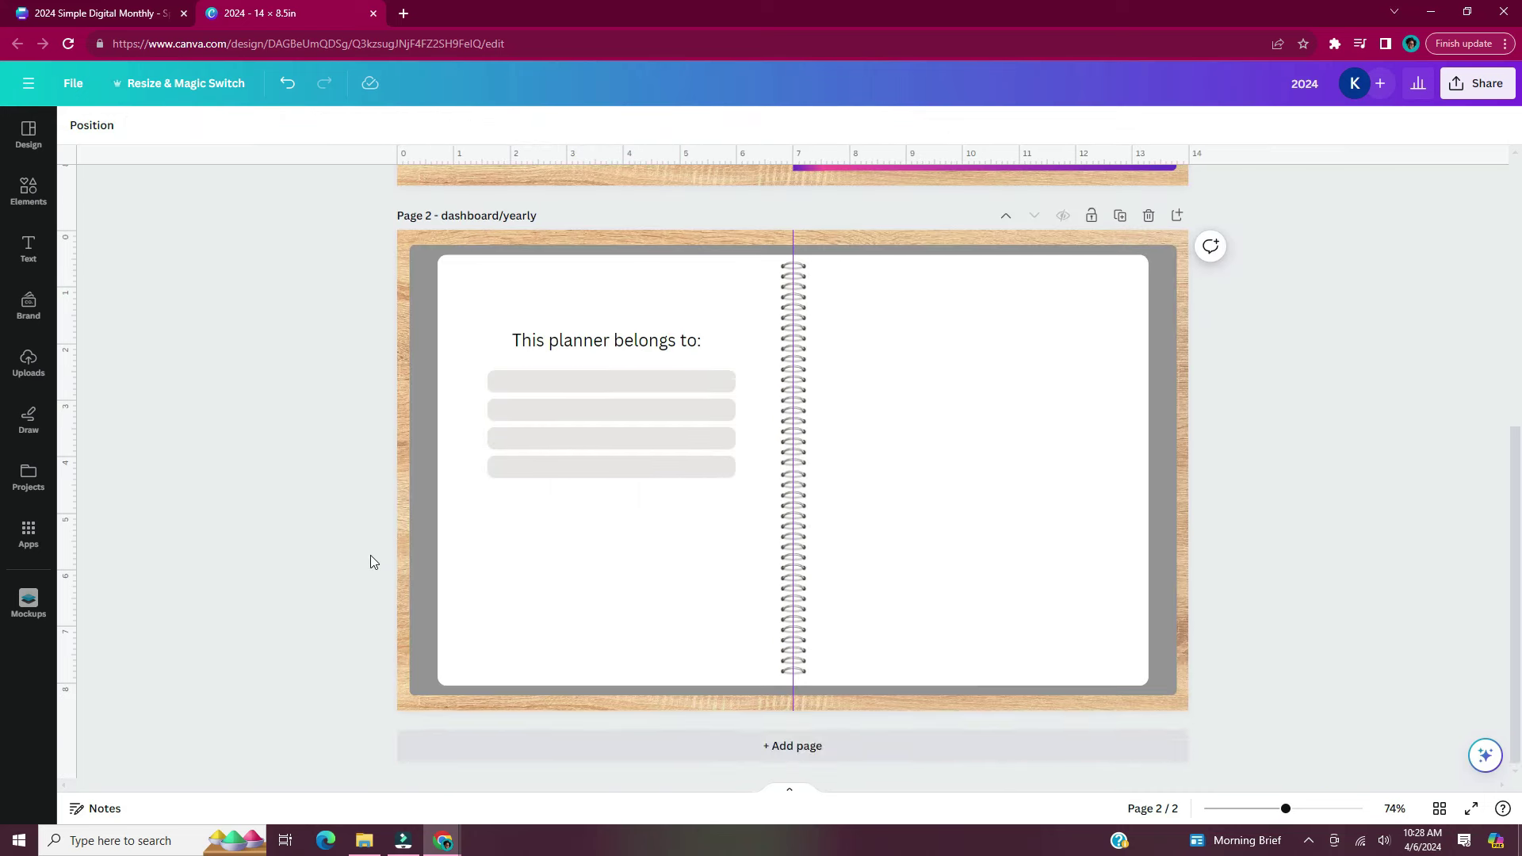
key("r")
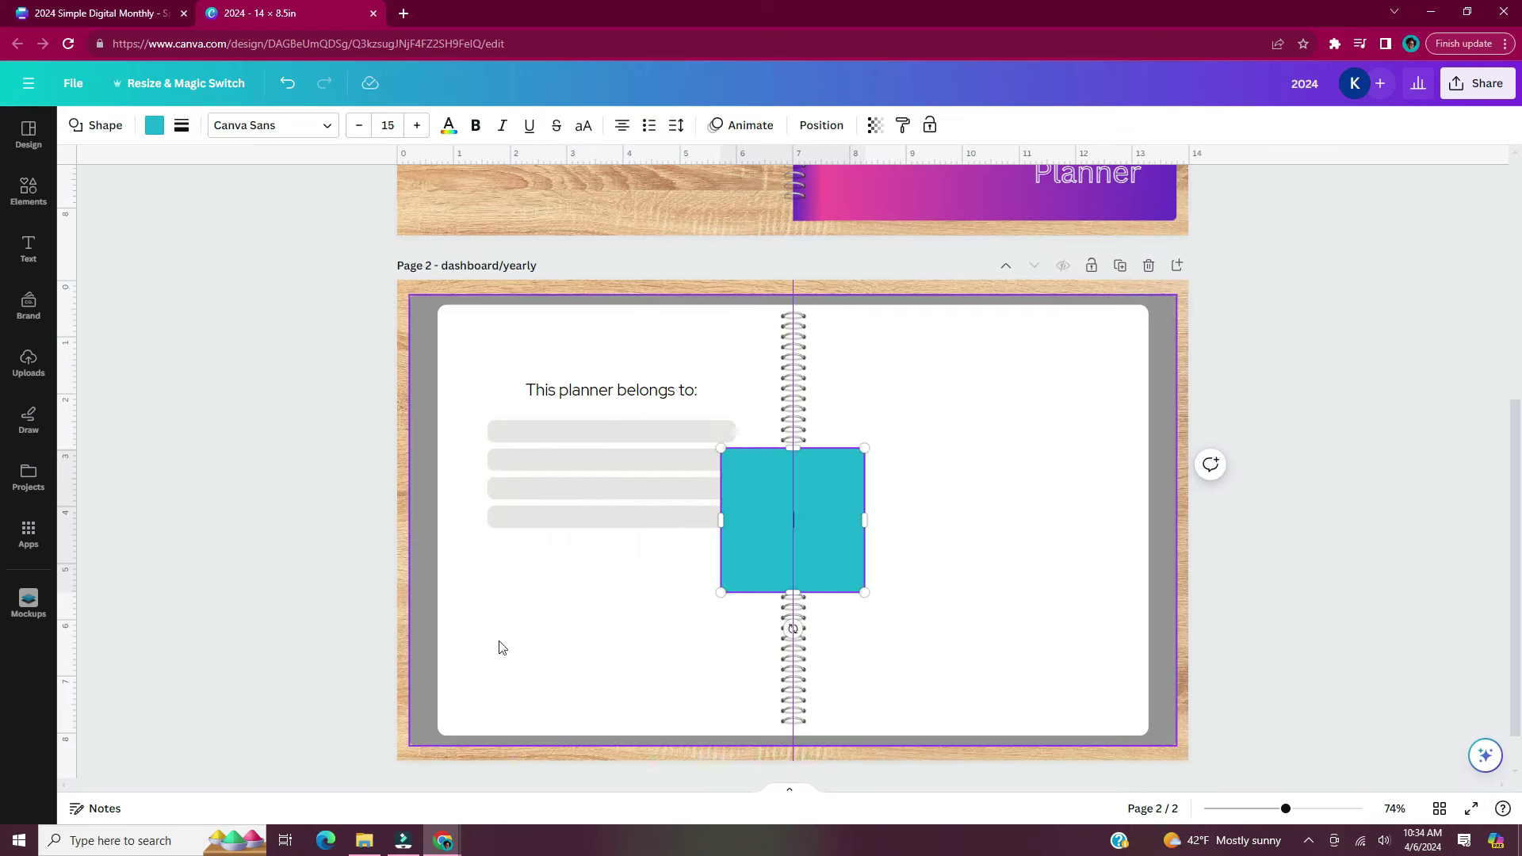
left_click_drag(742, 579, 457, 449)
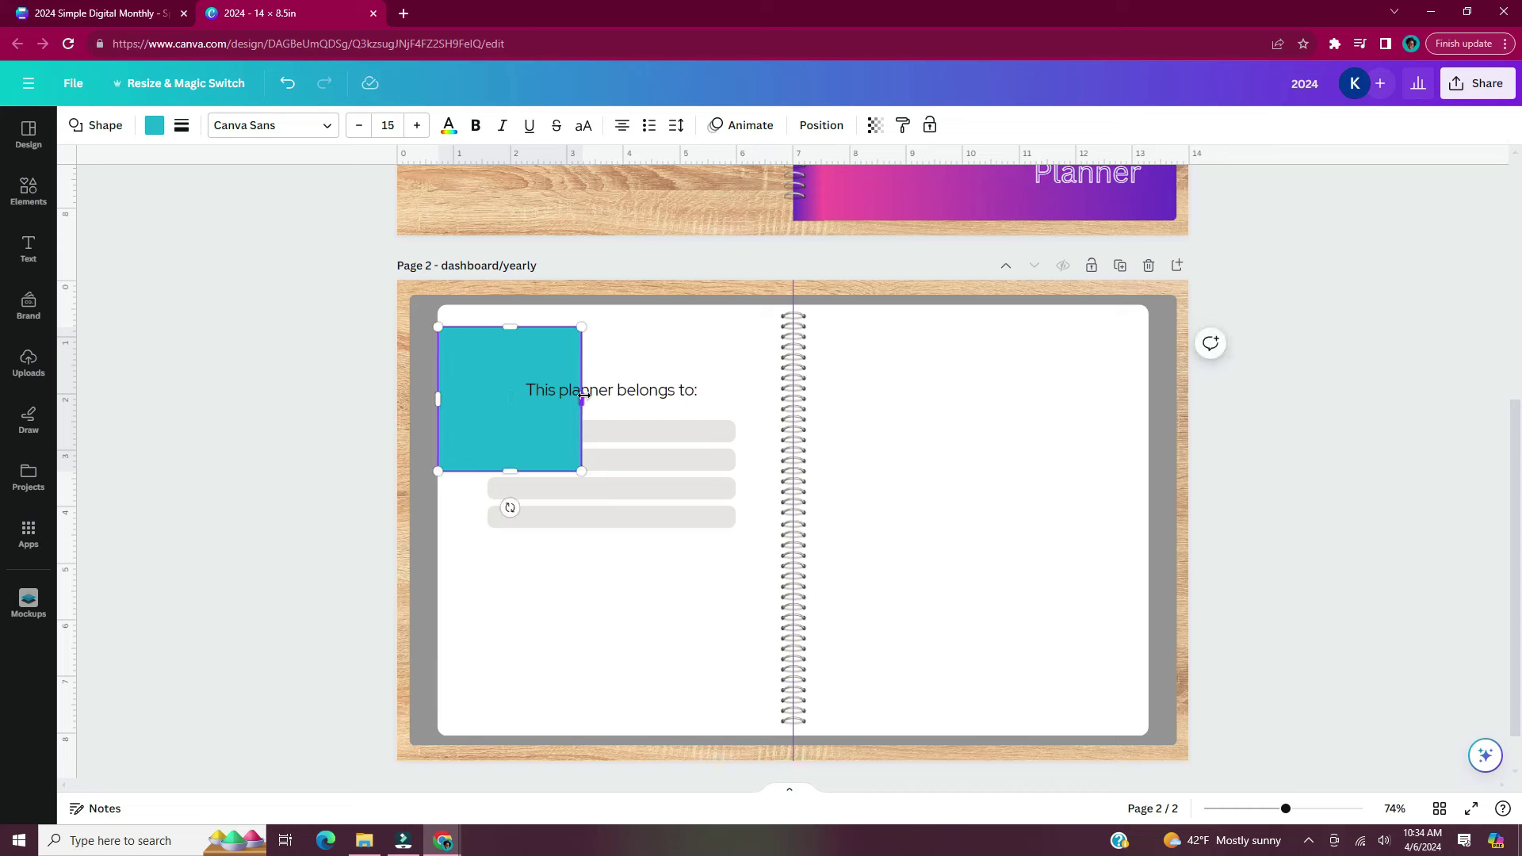
left_click_drag(583, 394, 793, 404)
left_click_drag(67, 313, 615, 250)
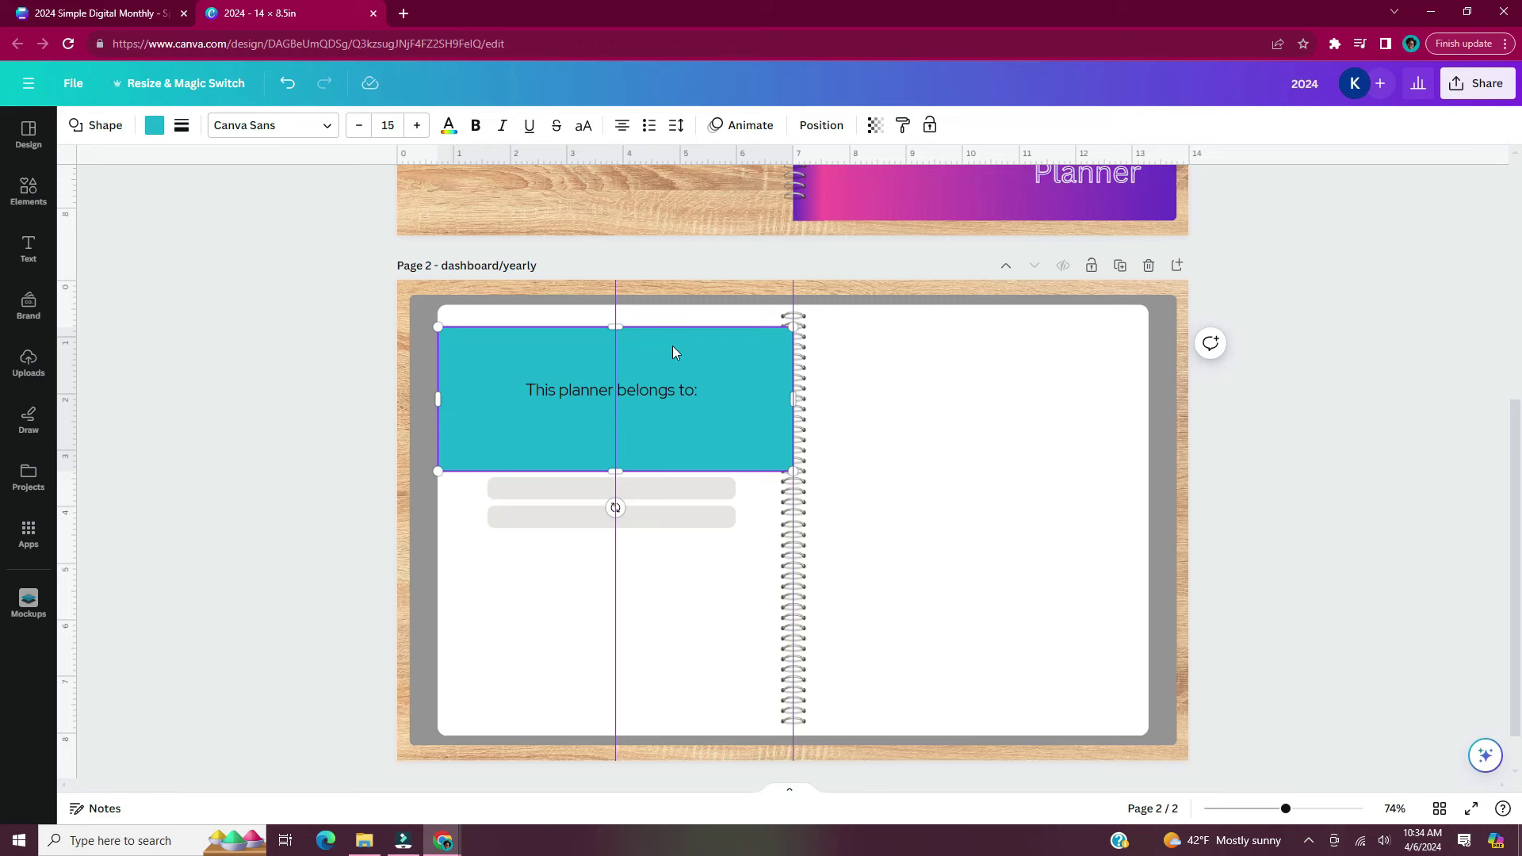
Move the rectangle across the right-hand page, place a vertical guide at its centre at 10.144 in, and delete the rectangle
left_click_drag(672, 345, 1028, 347)
left_click_drag(70, 303, 971, 327)
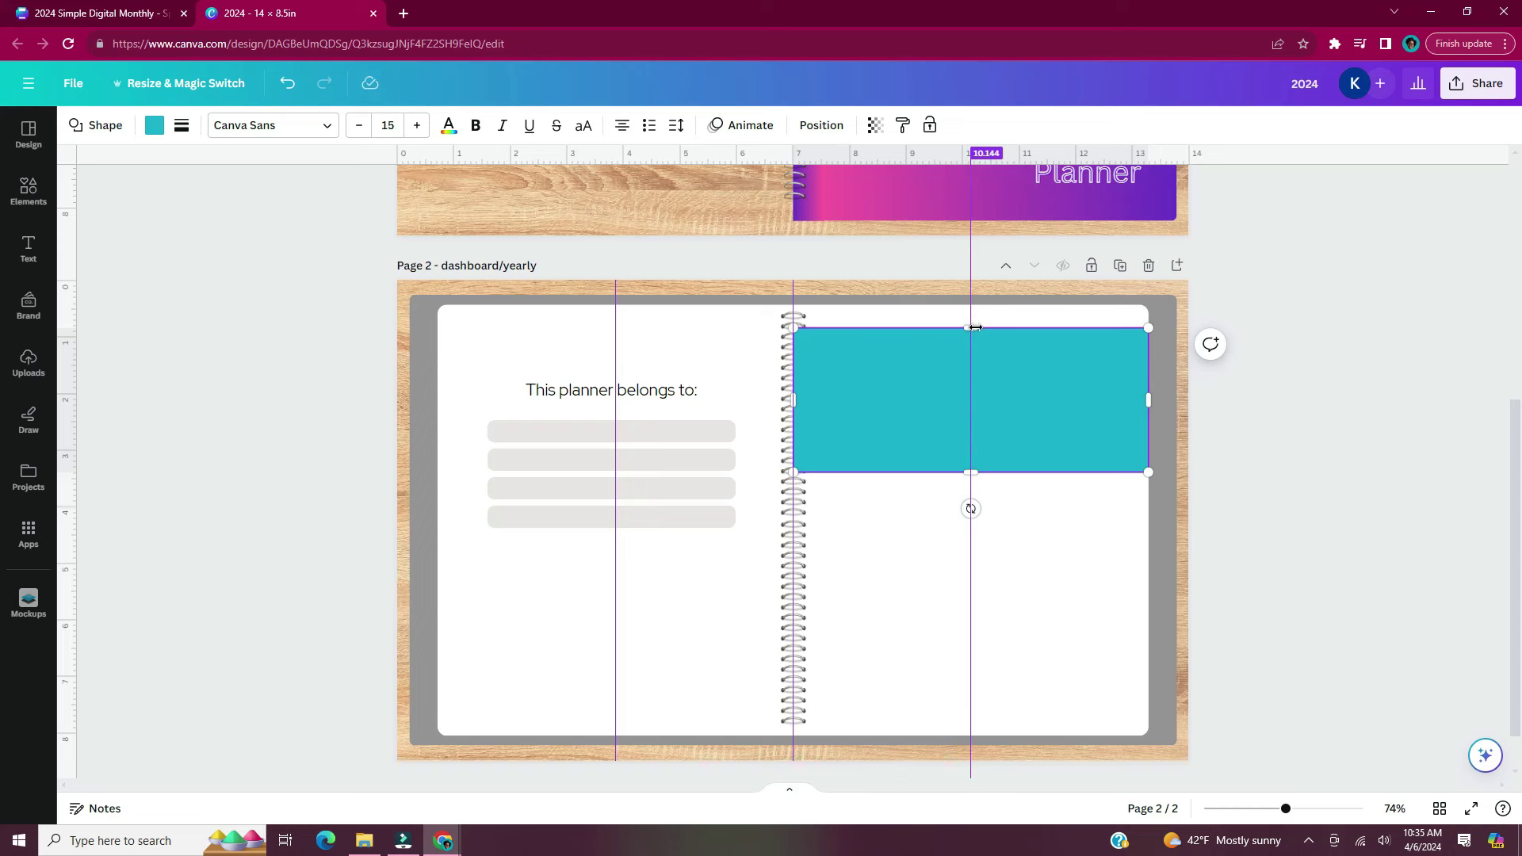
key("Delete")
Lock the design's guides
left_click(73, 84)
mouse_move(203, 269)
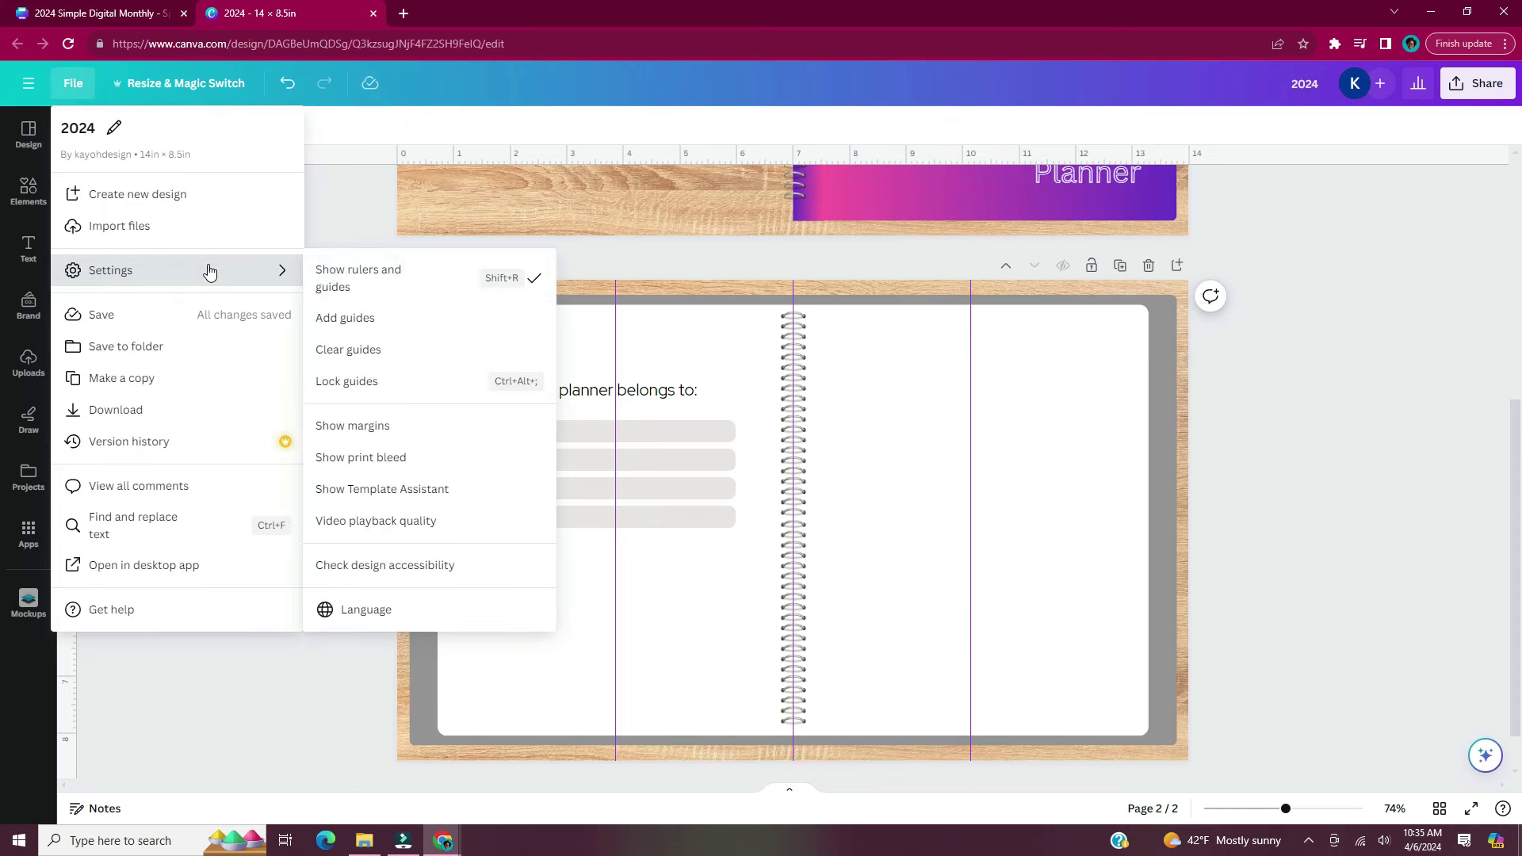
left_click(331, 385)
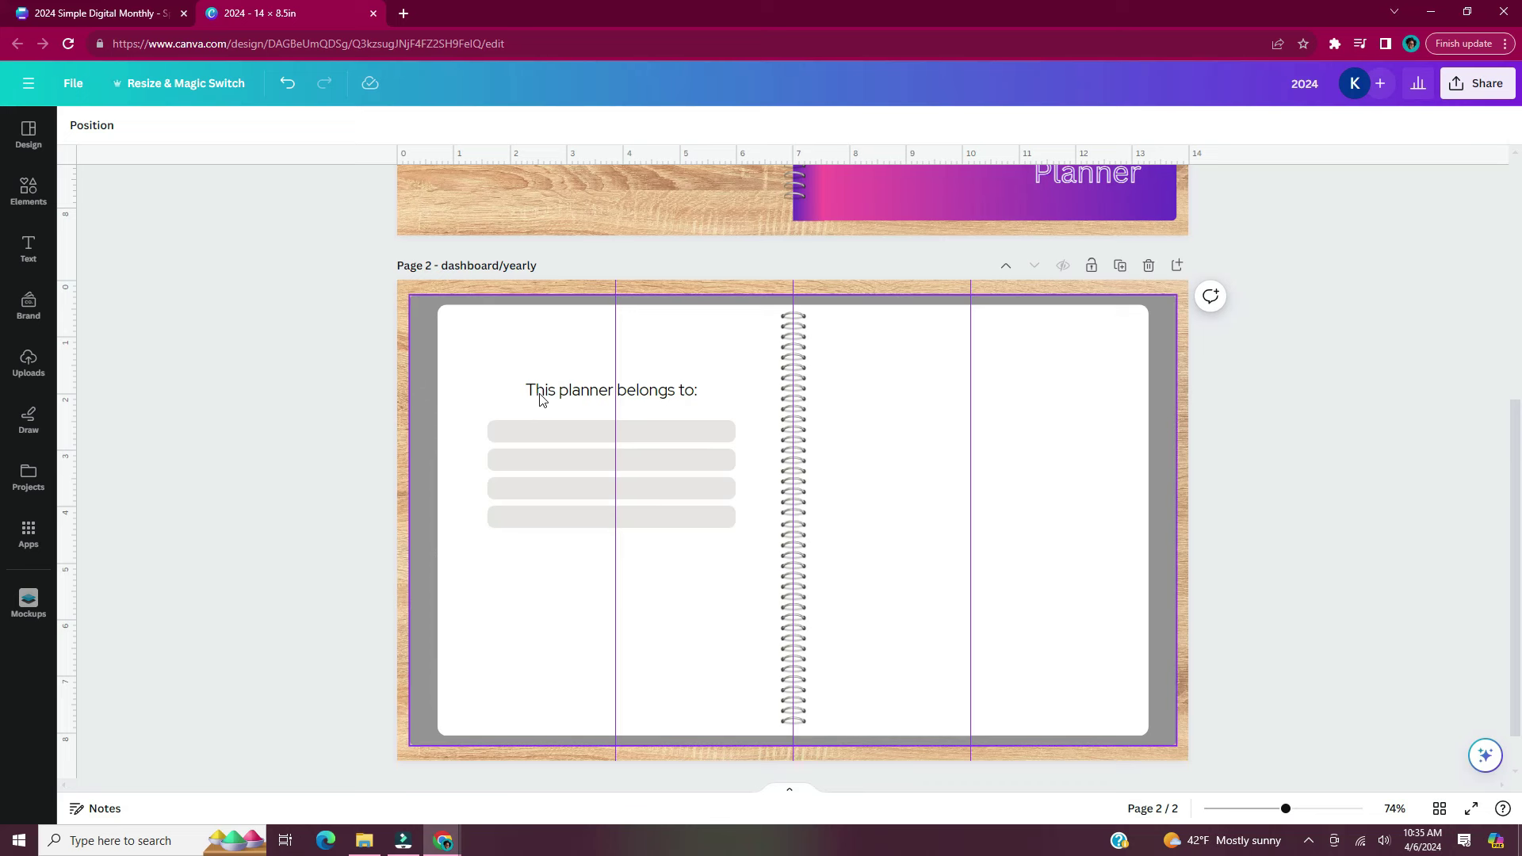
Resize the seven-column, five-row table on the right-hand page to about 3.8 × 3.4 in
left_click_drag(544, 392, 516, 500)
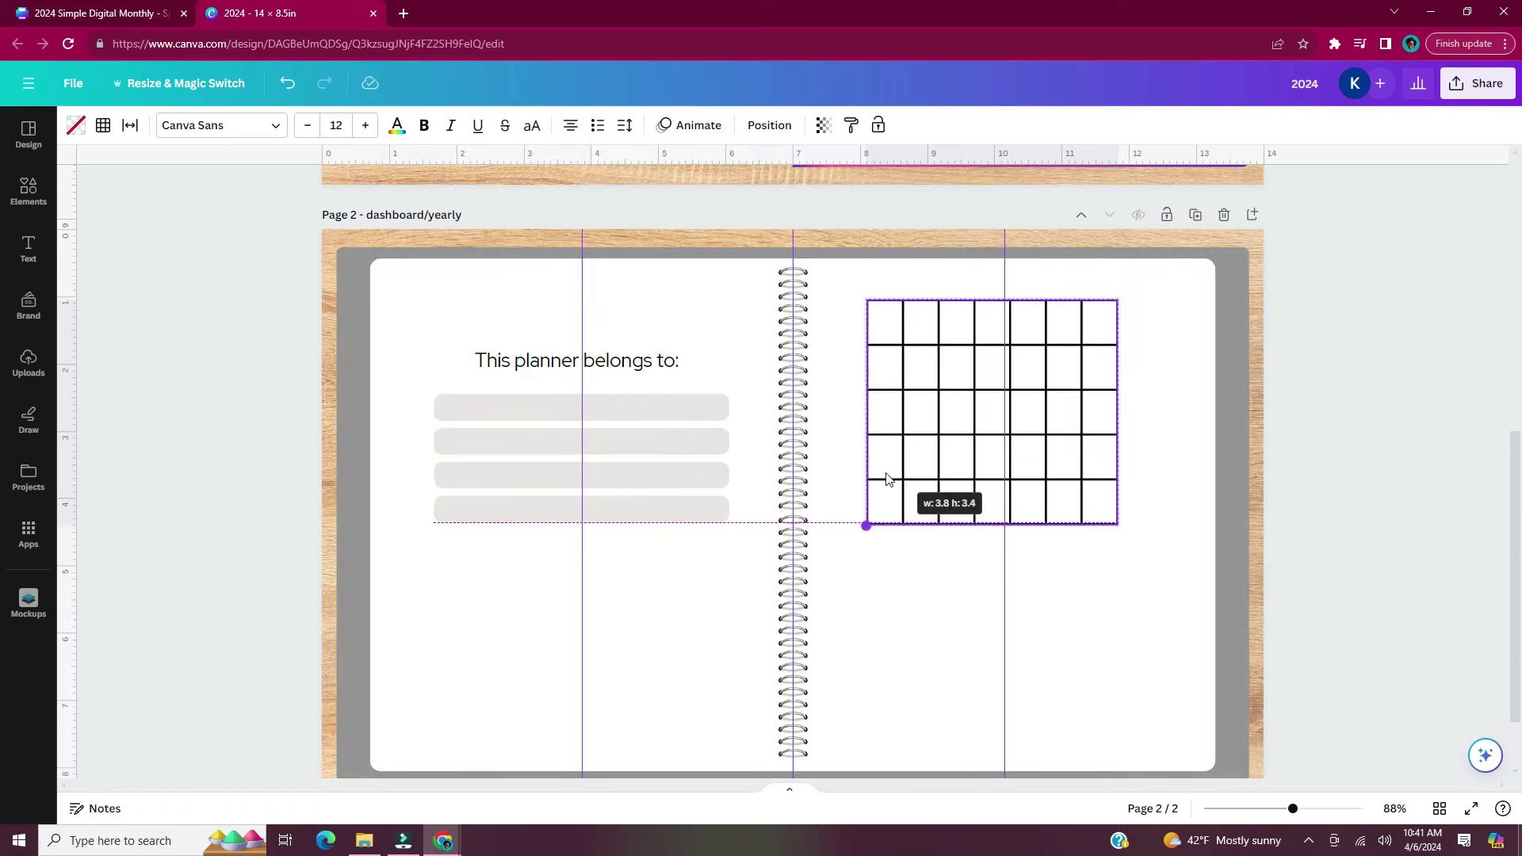
left_click_drag(876, 479, 887, 434)
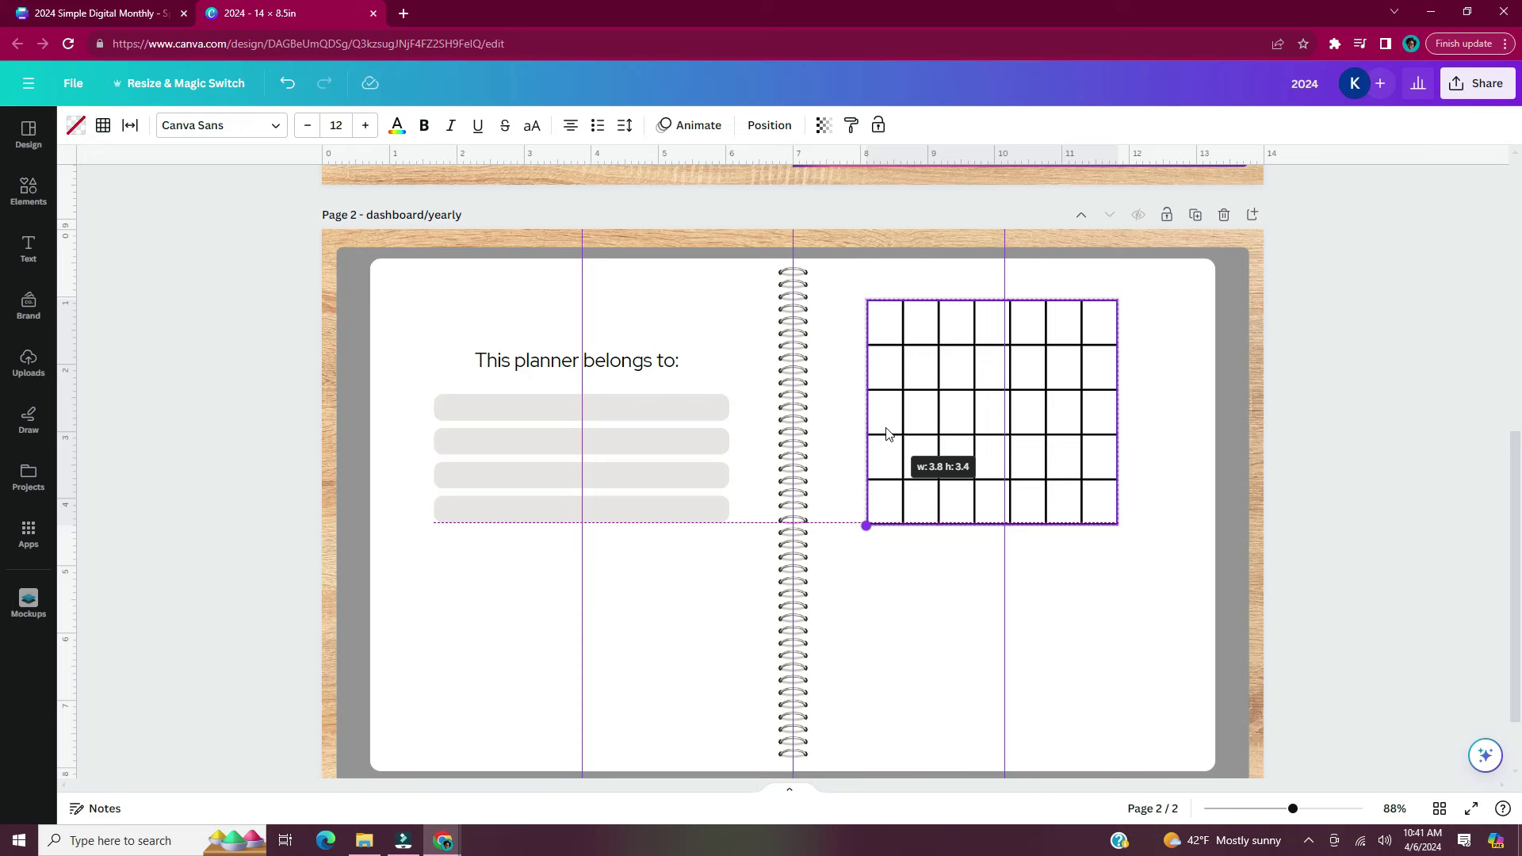
left_click_drag(886, 434, 886, 427)
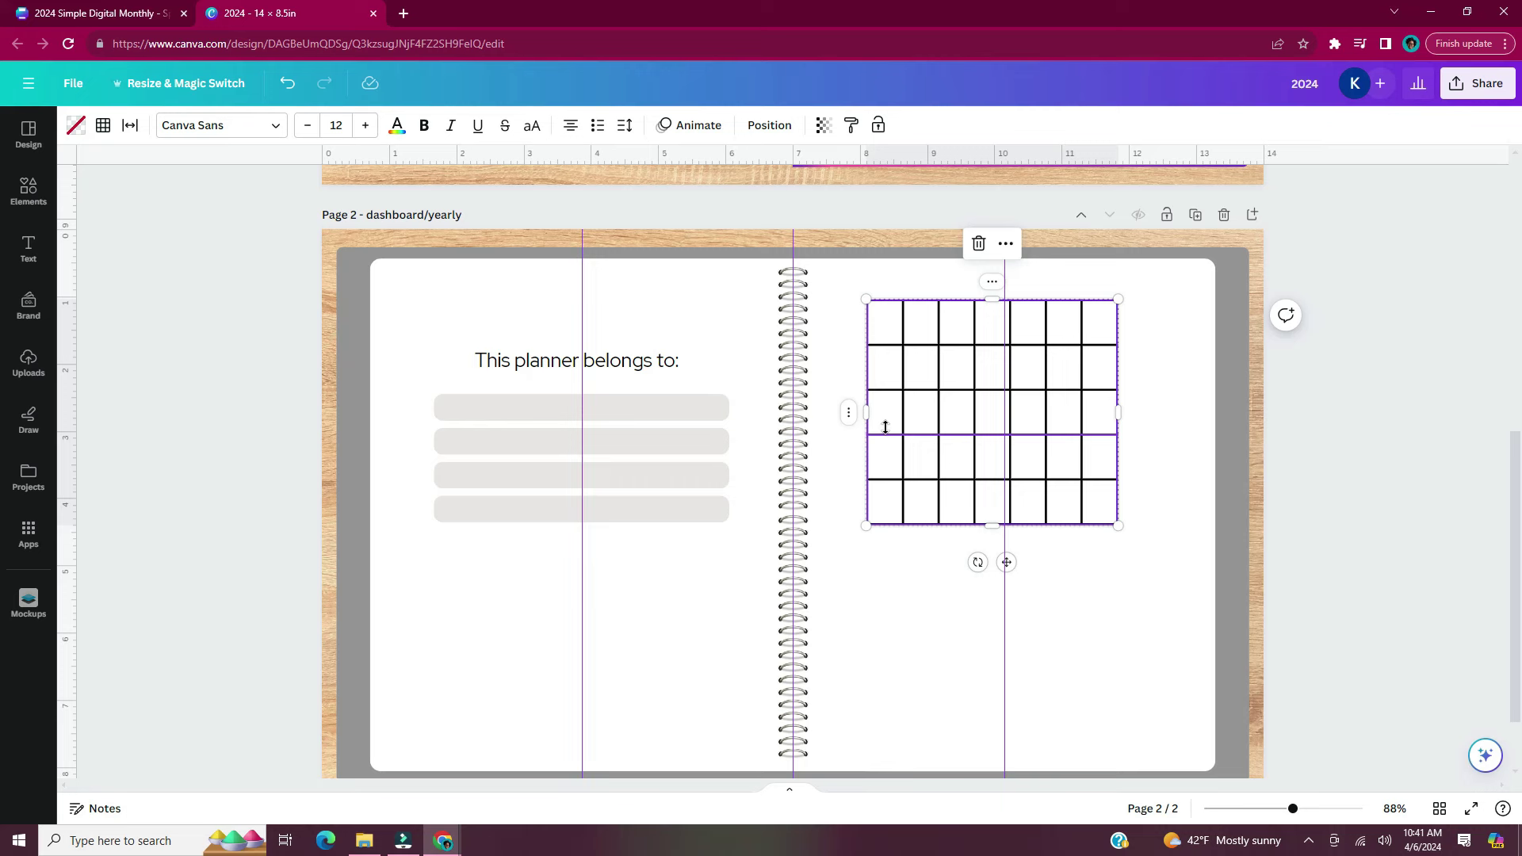
left_click(269, 548)
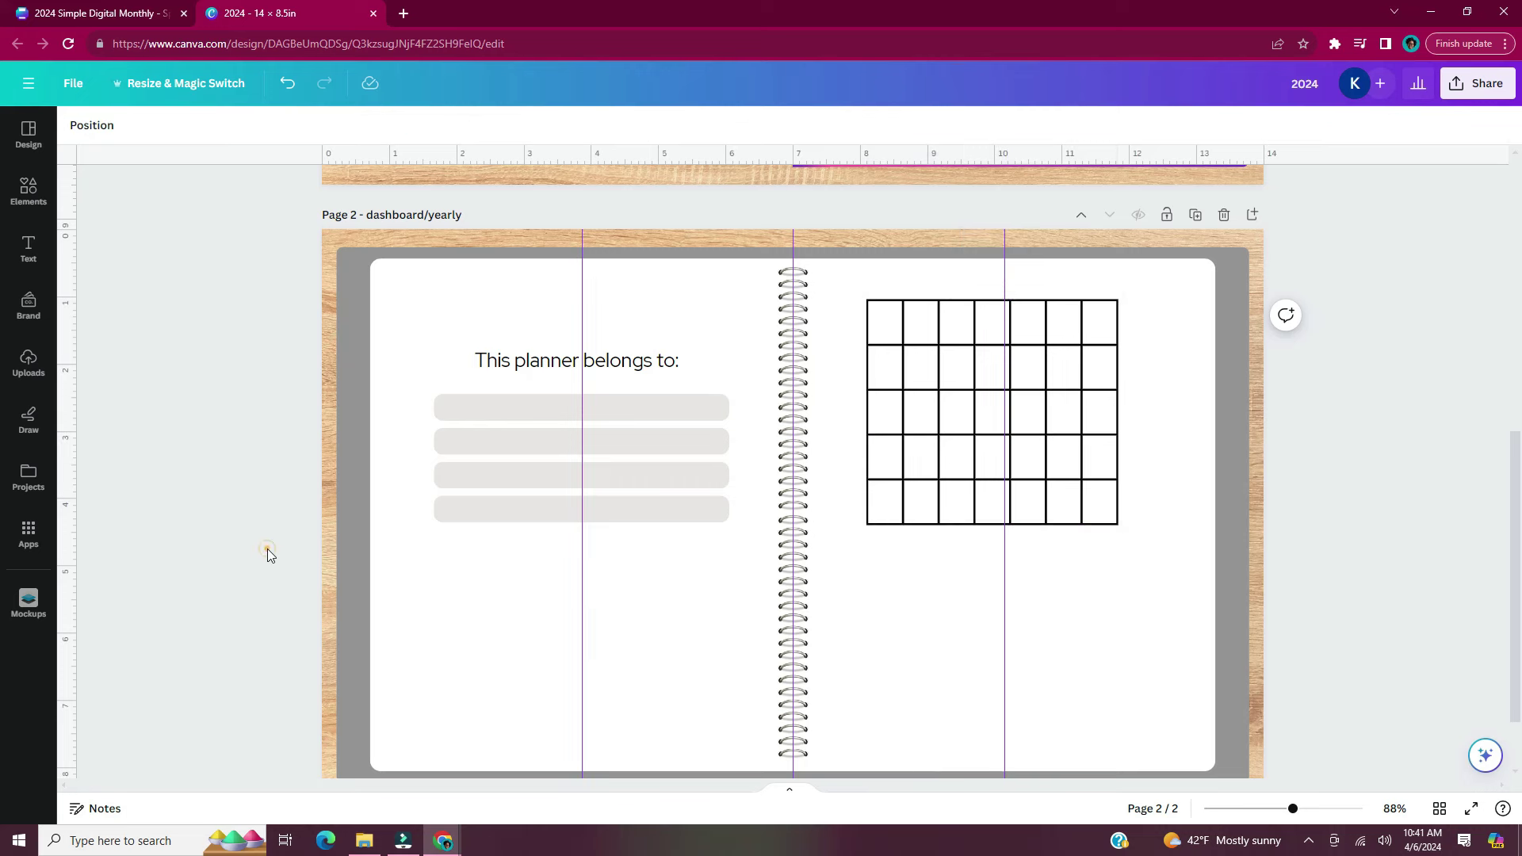
left_click(267, 549)
Search the graphics library for "calendar icon" and broaden the search to "calendar"
scroll(268, 550, "down", 1)
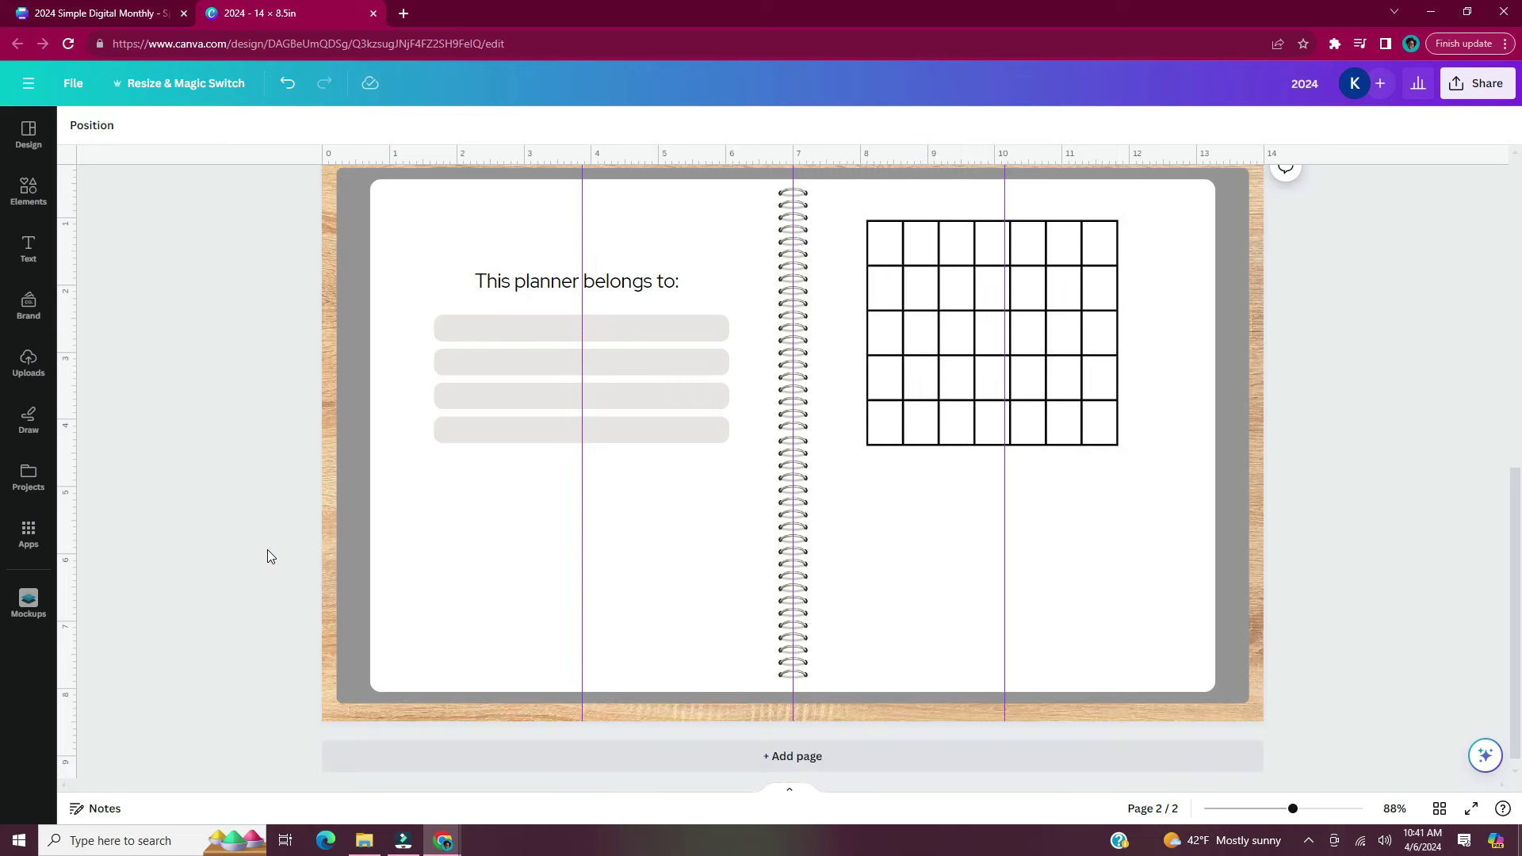
scroll(268, 550, "up", 1)
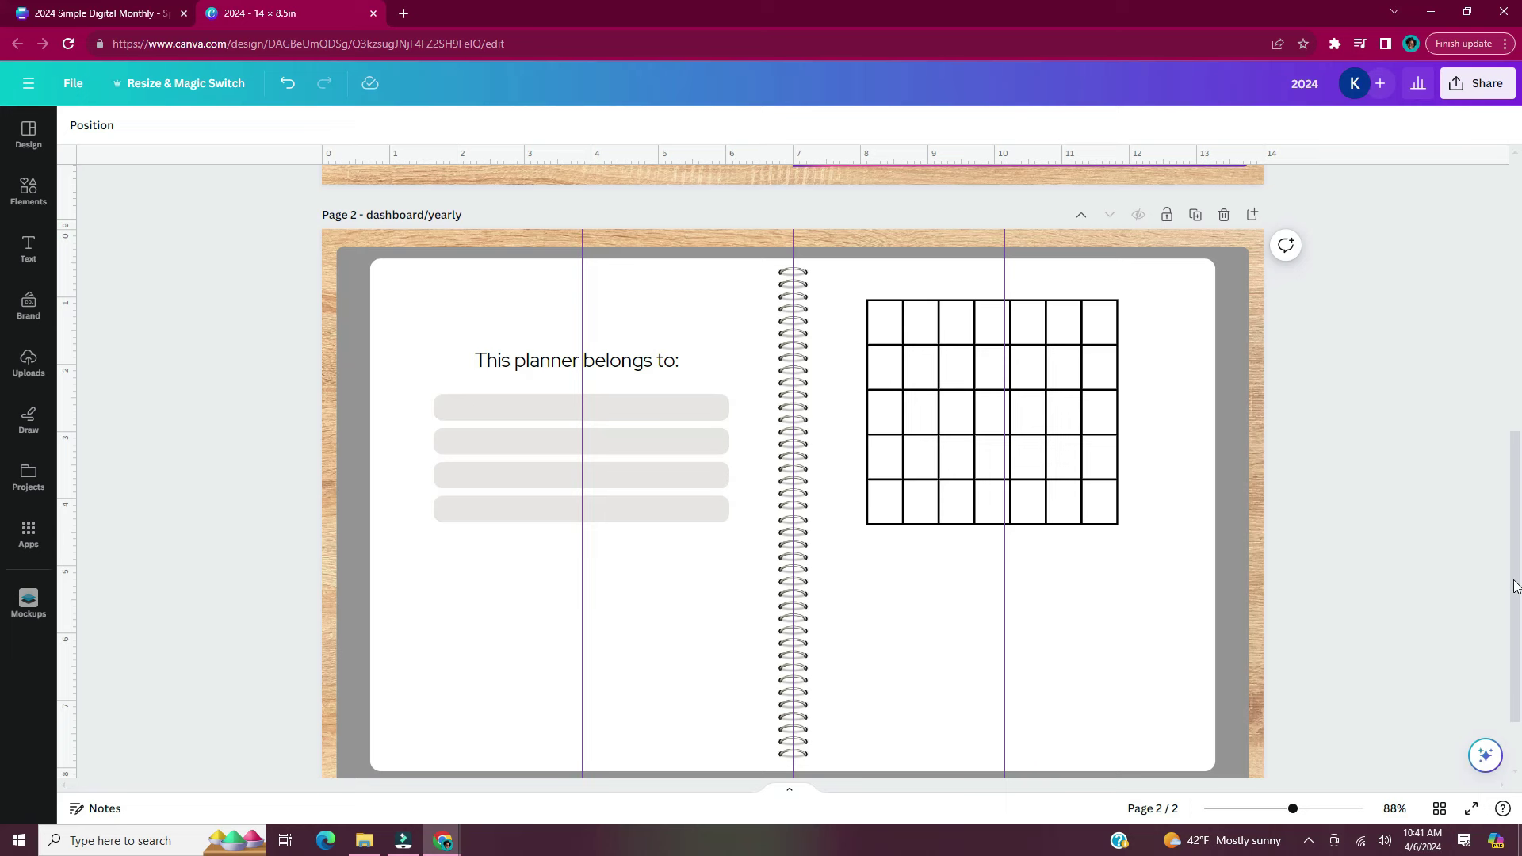
left_click_drag(1515, 584, 1516, 598)
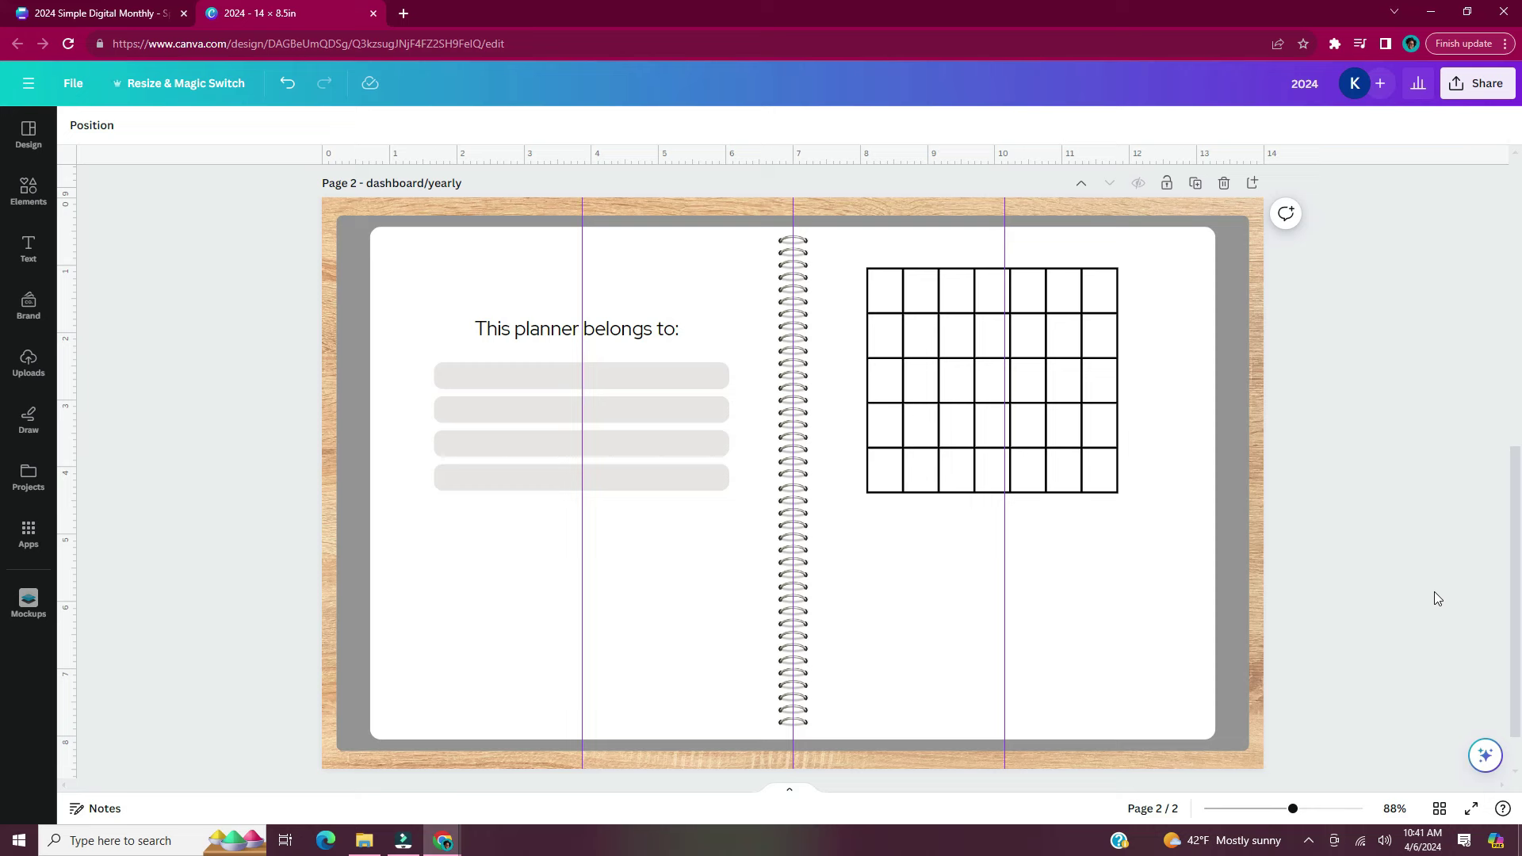
left_click(42, 203)
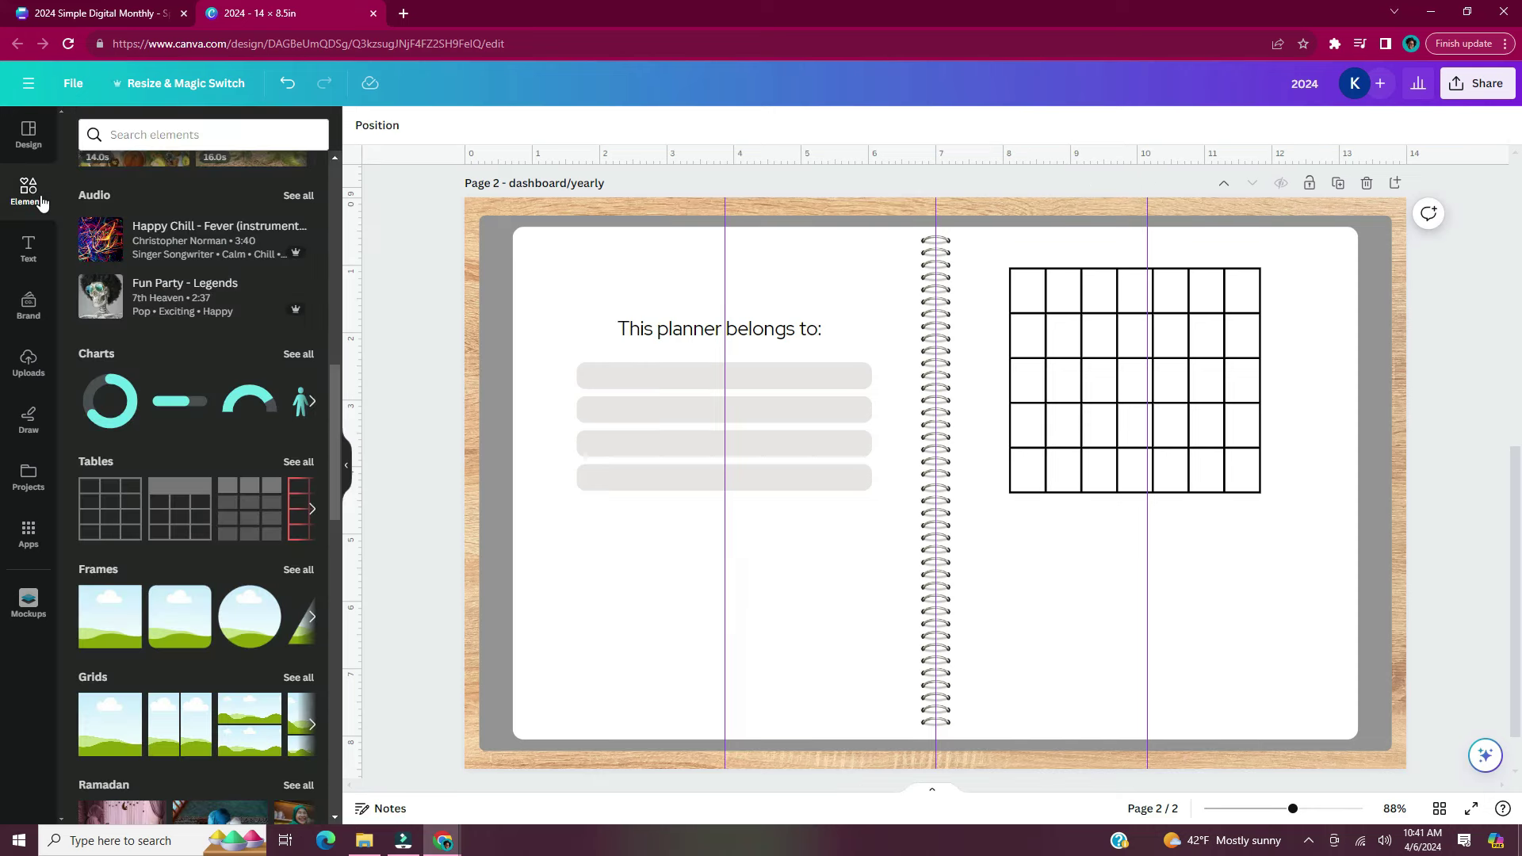
left_click(179, 134)
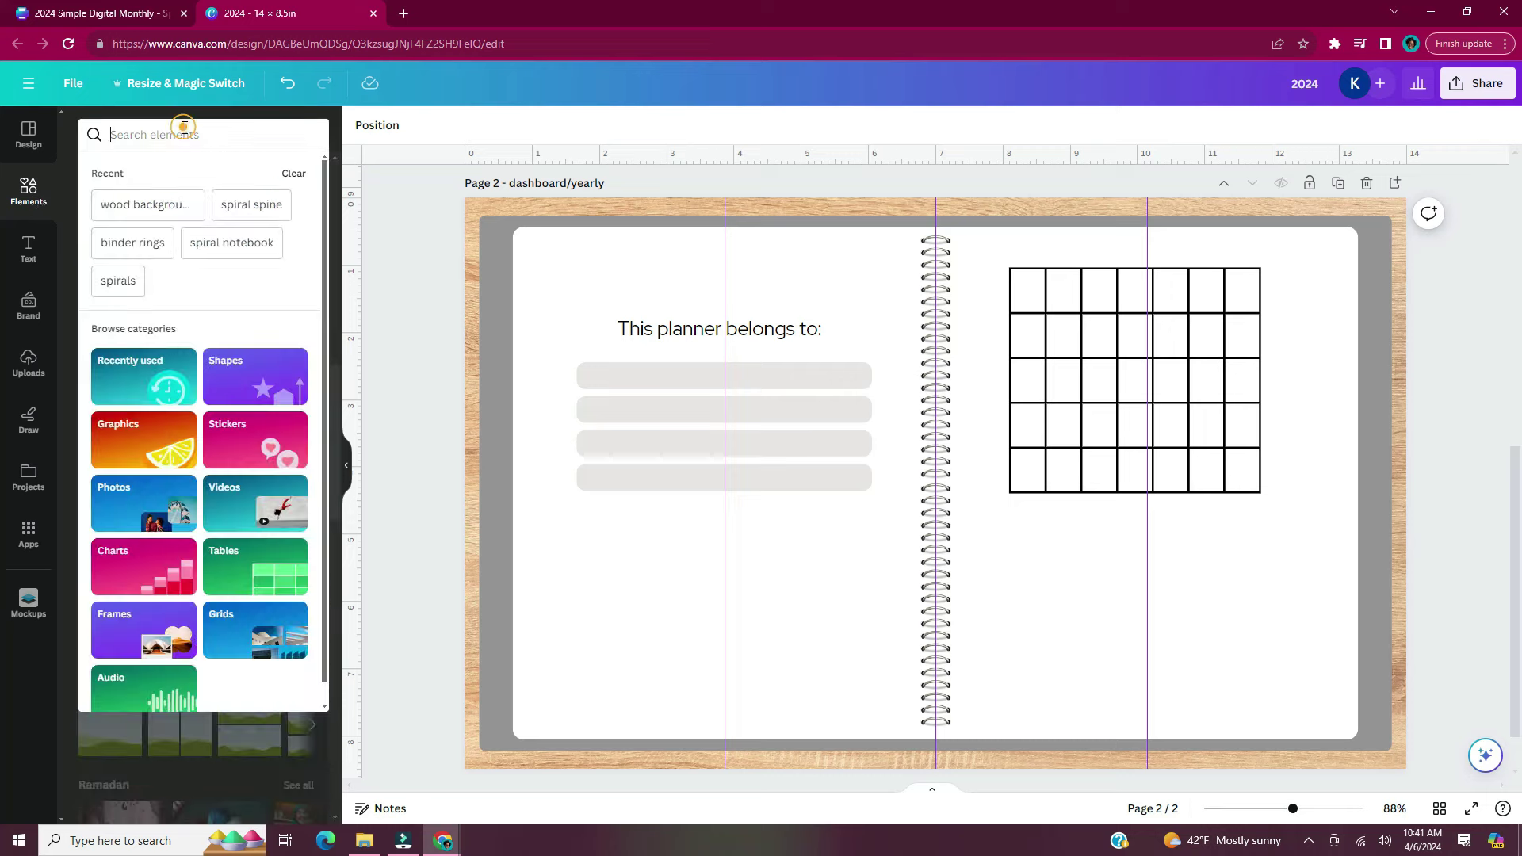
type("cal")
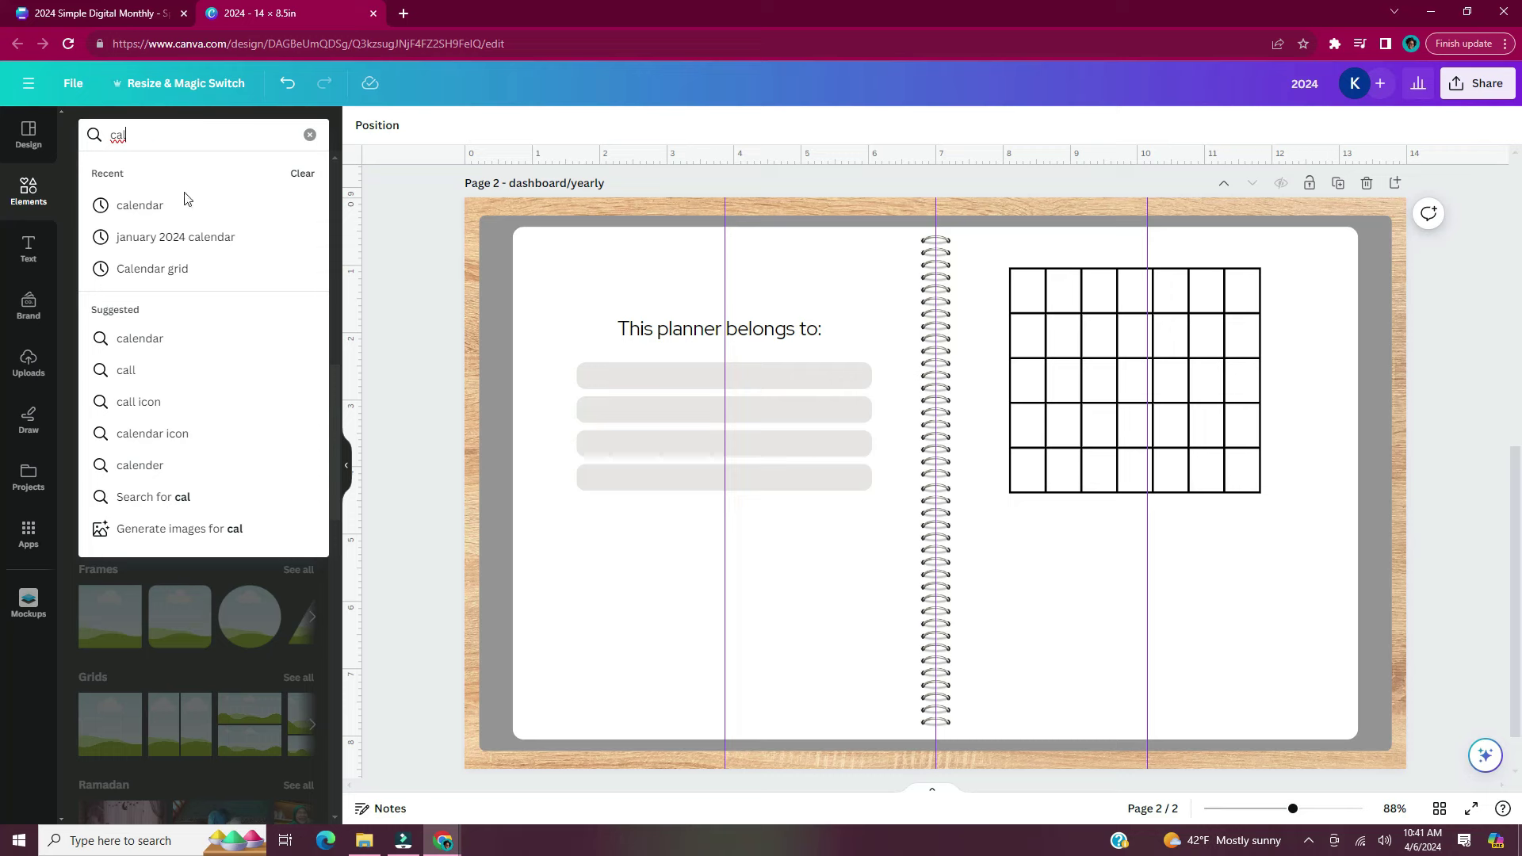
left_click(152, 434)
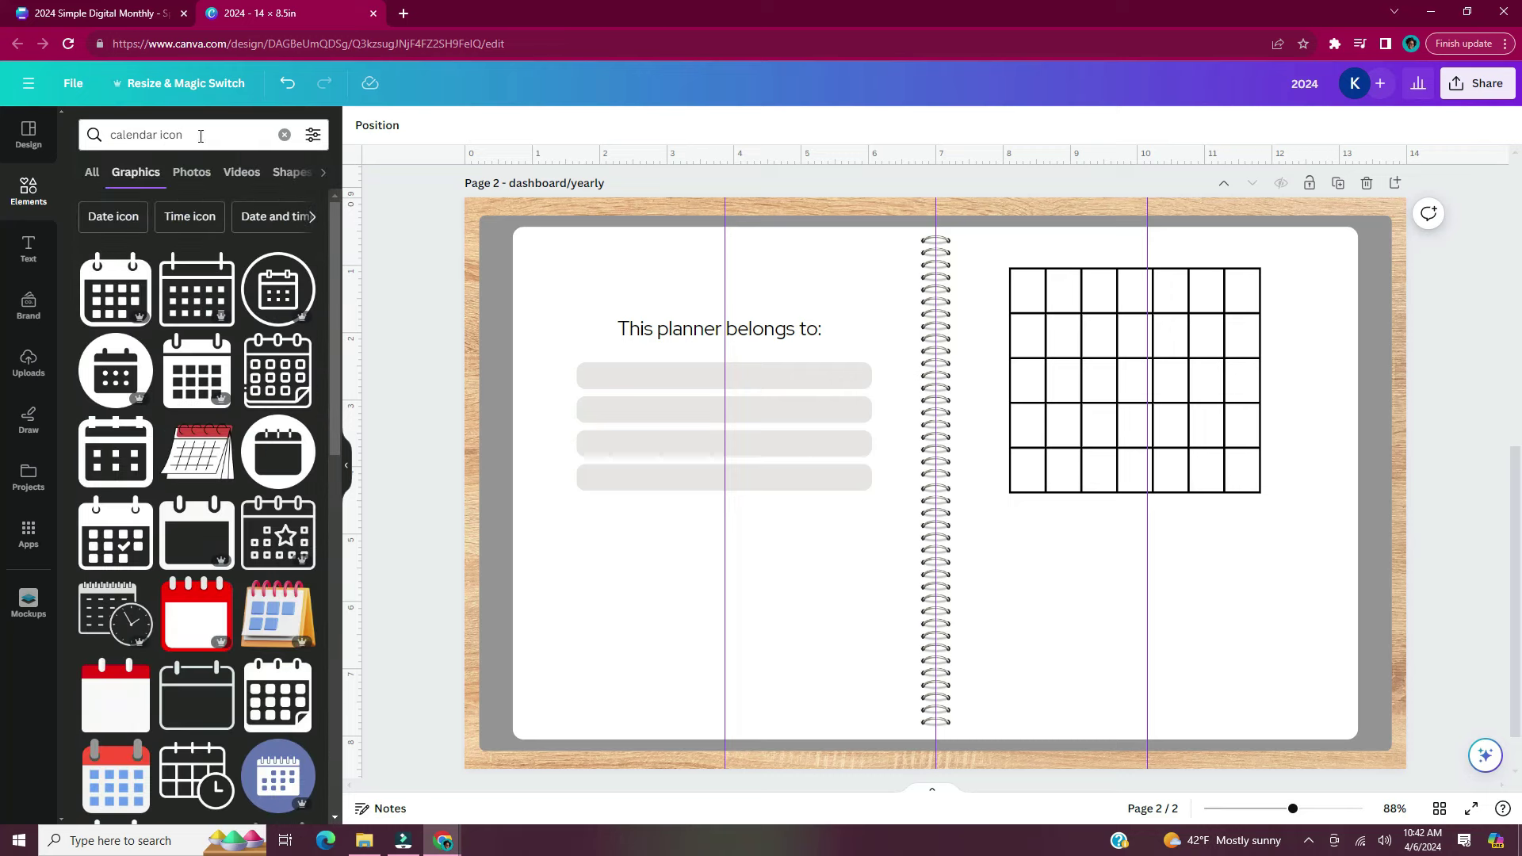
key("BackSpace")
key("BackSpace")
key("BackSpace")
key("BackSpace")
key("BackSpace")
key("Return")
Add a weekday-lettered calendar and a green-header calendar grid, and shrink the grid to about 2.5 in wide on the left-hand page
left_click(231, 341)
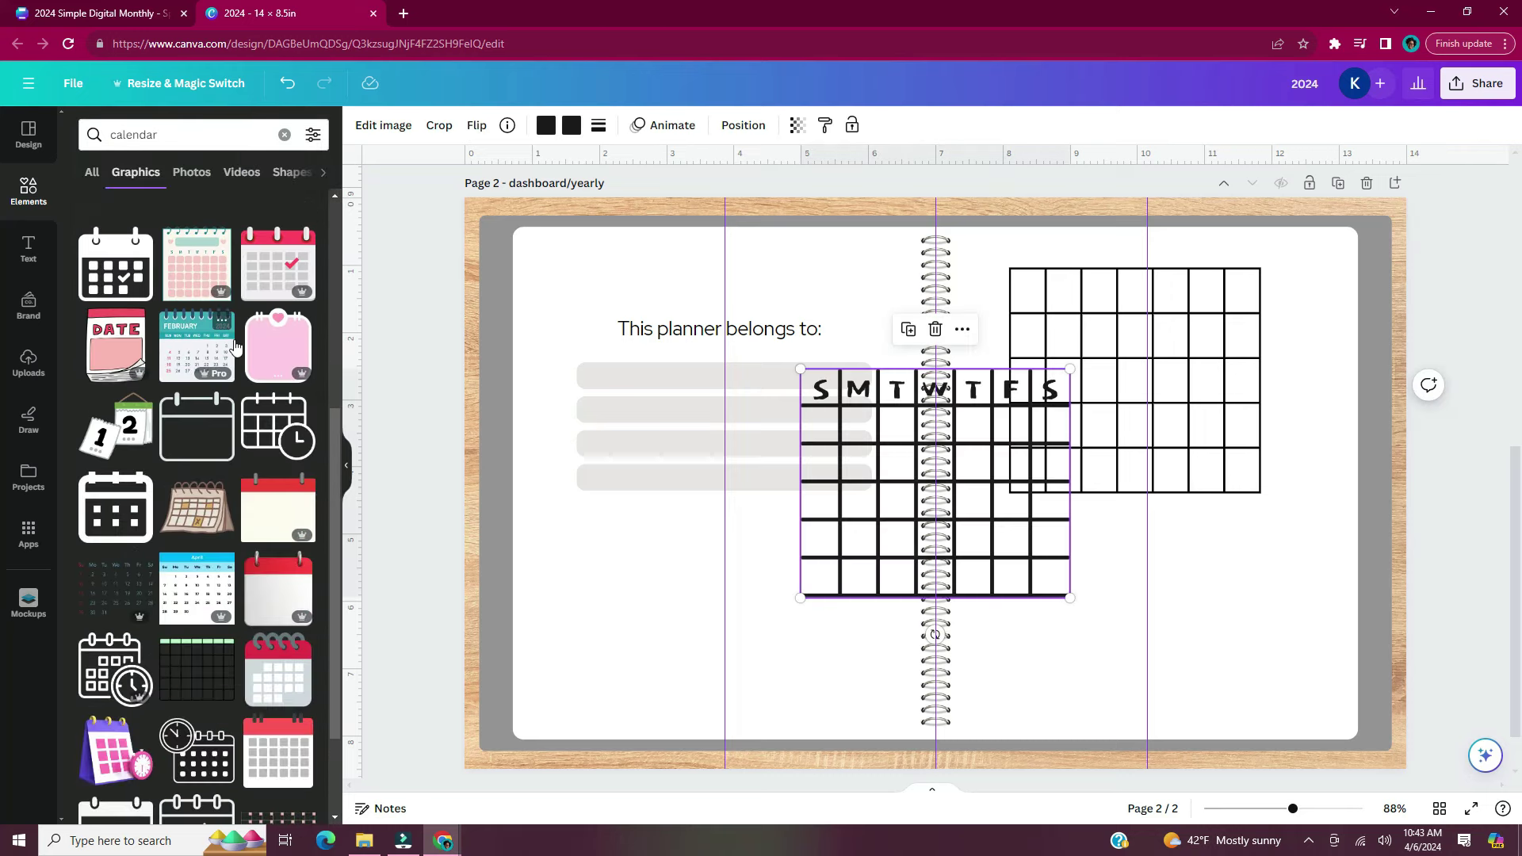
scroll(235, 347, "down", 4)
left_click(205, 375)
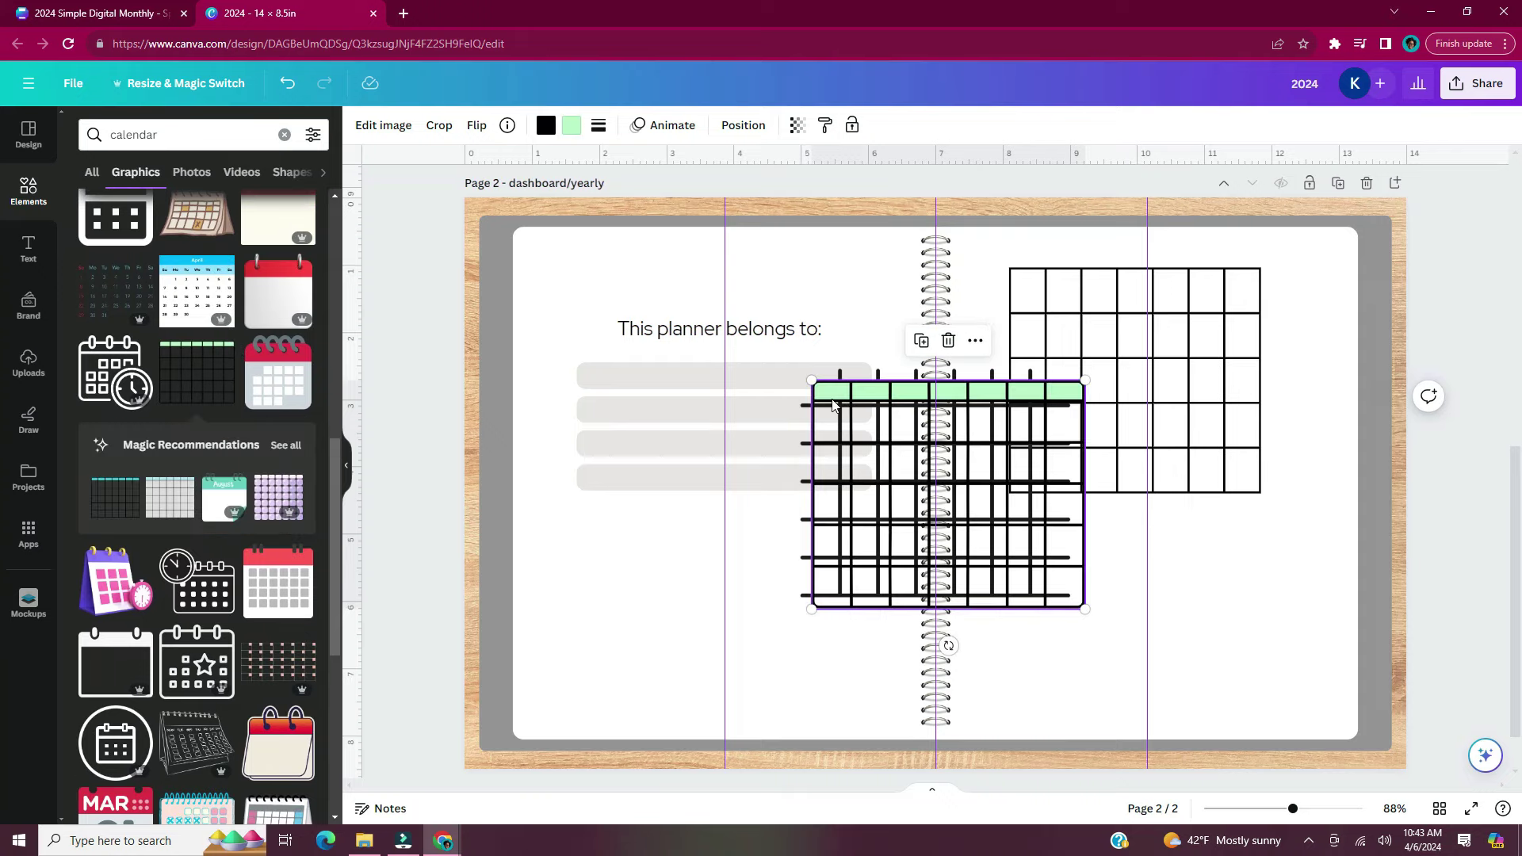
left_click_drag(820, 468, 561, 517)
left_click_drag(807, 660, 716, 570)
Delete the weekday-lettered calendar graphic and the seven-column table on the right-hand page
left_click(346, 465)
left_click(908, 495)
key("Delete")
left_click(907, 496)
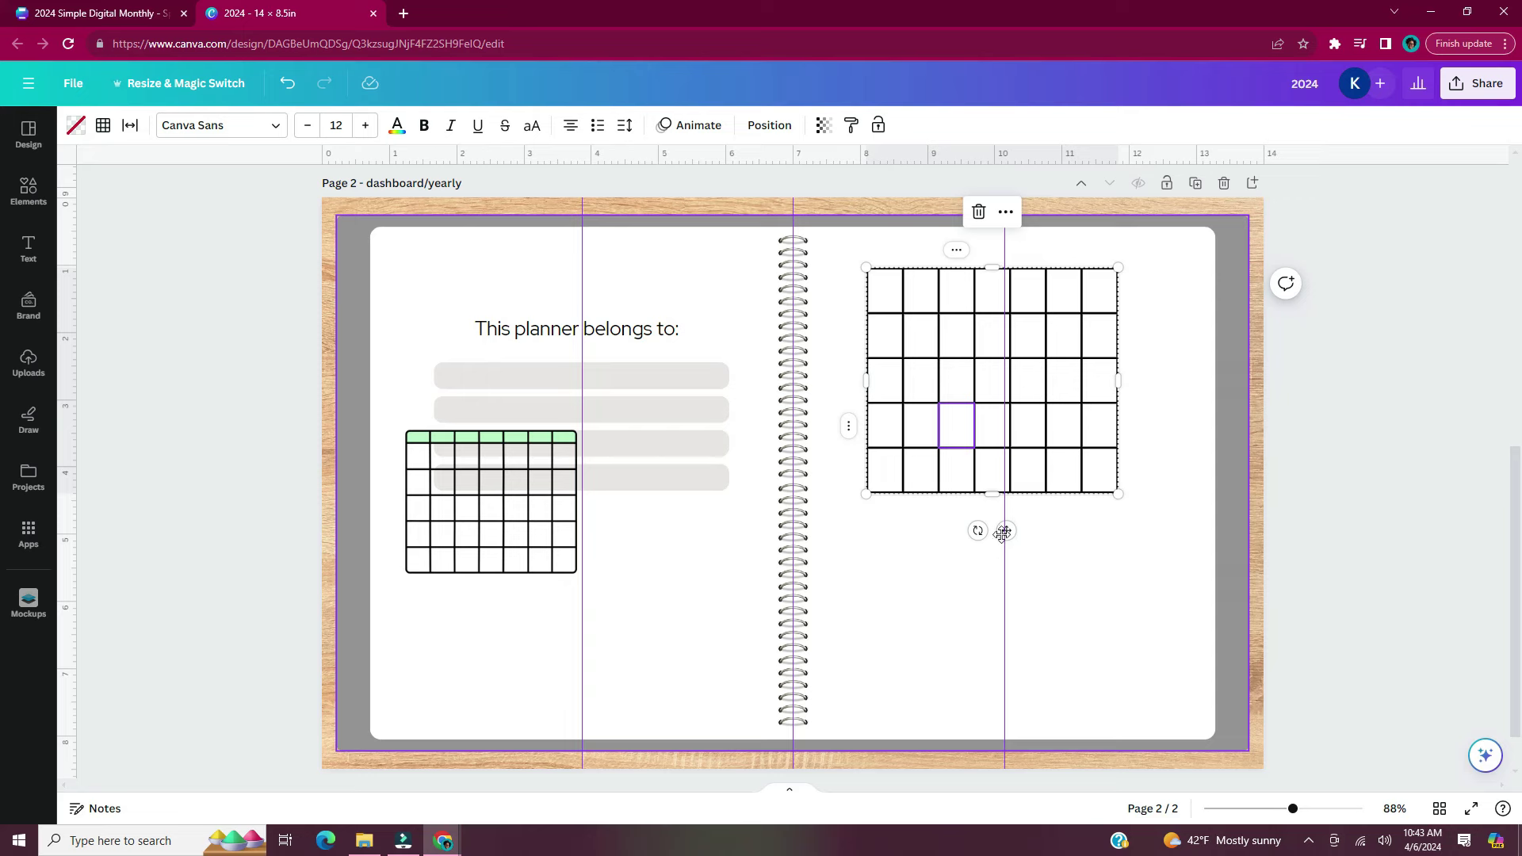
left_click(992, 228)
Move the calendar grid to the upper-left area of the right-hand page and recolour its green header row light grey
left_click(444, 539)
left_click_drag(444, 539, 861, 355)
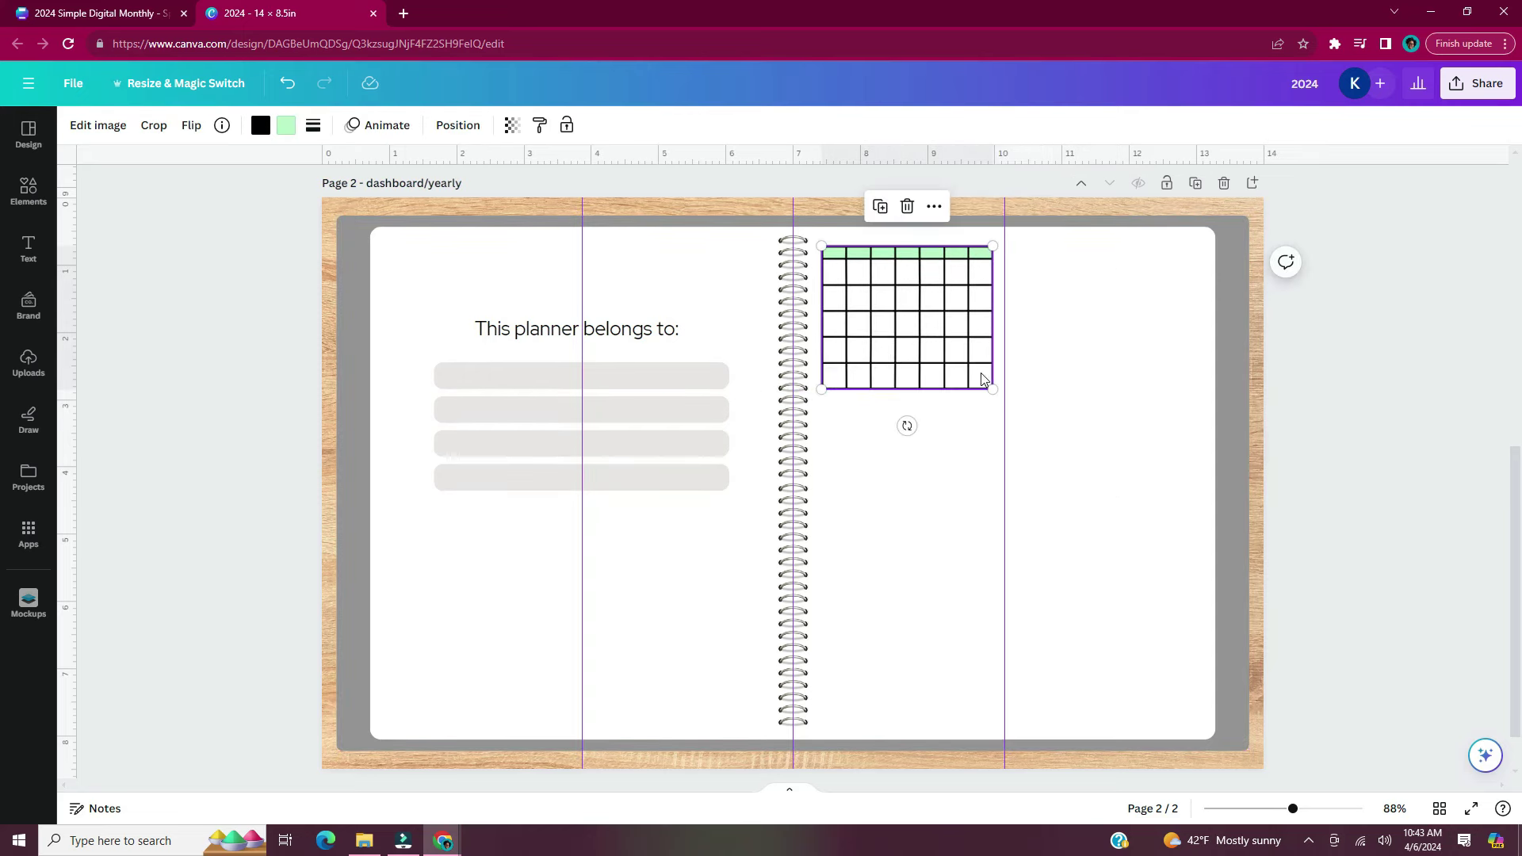
mouse_move(993, 389)
left_mouse_down()
mouse_move(961, 351)
mouse_move(993, 393)
left_mouse_up()
left_click(286, 125)
left_click(216, 221)
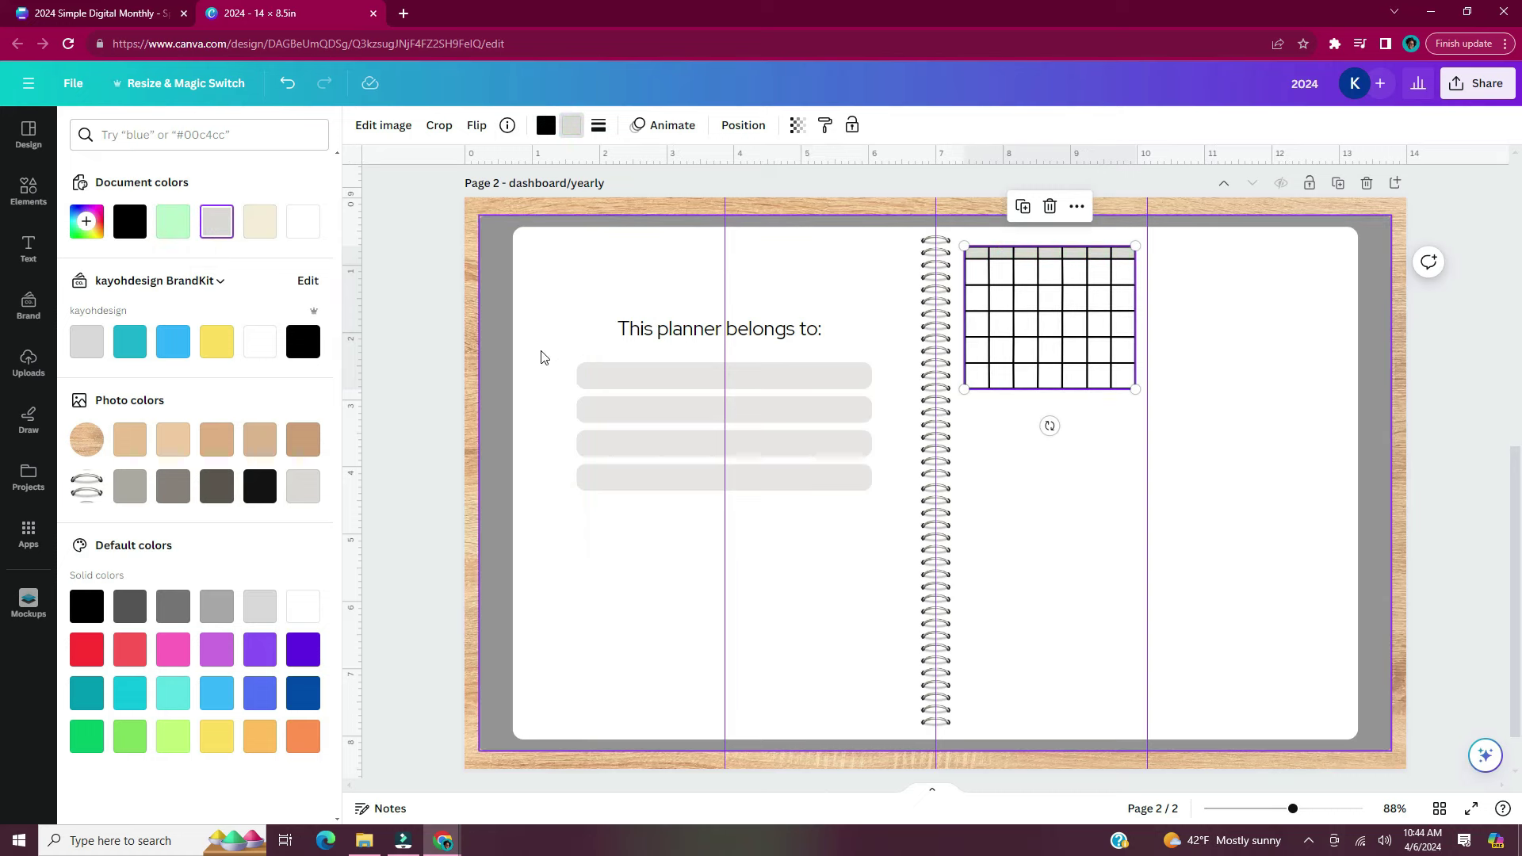
left_click(449, 334)
Shrink the calendar grid on the right-hand page to about 1.5 × 1.2 in
scroll(951, 474, "up", 5)
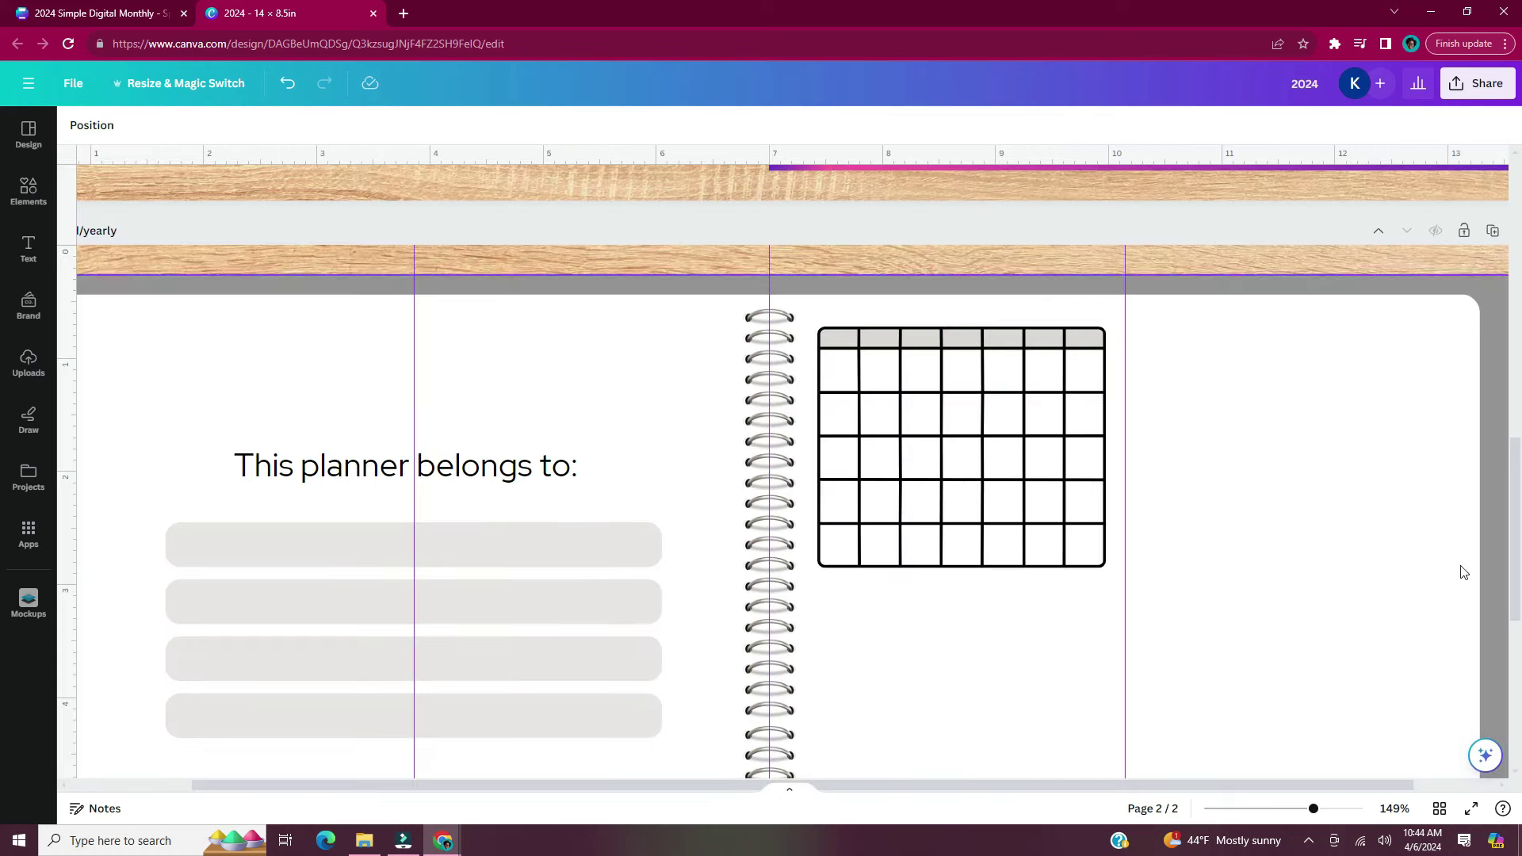
left_click(950, 471)
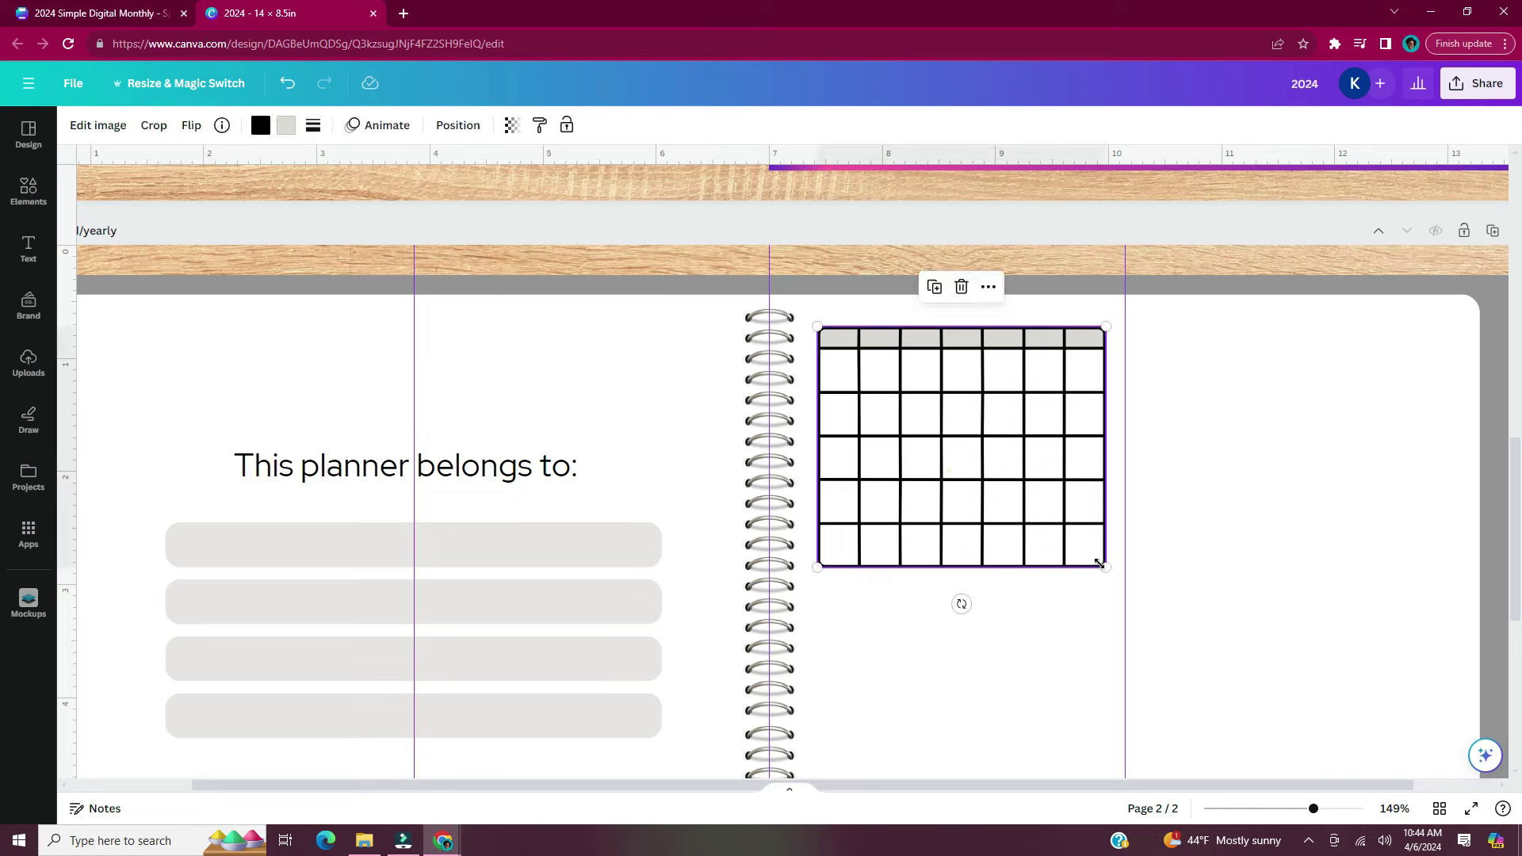
left_click_drag(1104, 566, 1000, 454)
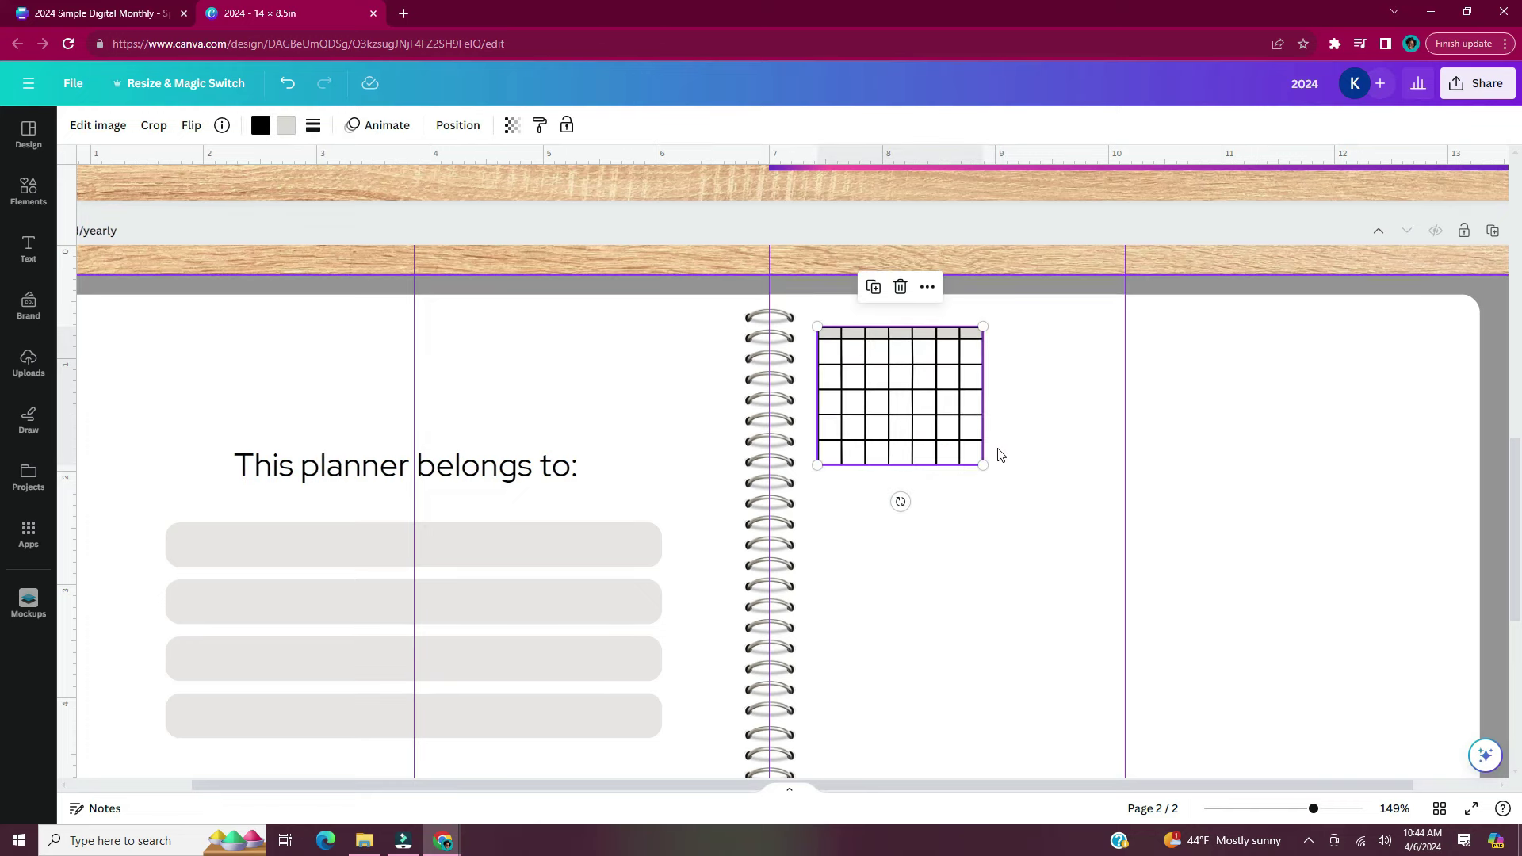
Duplicate the small calendar twice and move the copies beside the original to start a row of three
key("ctrl+d")
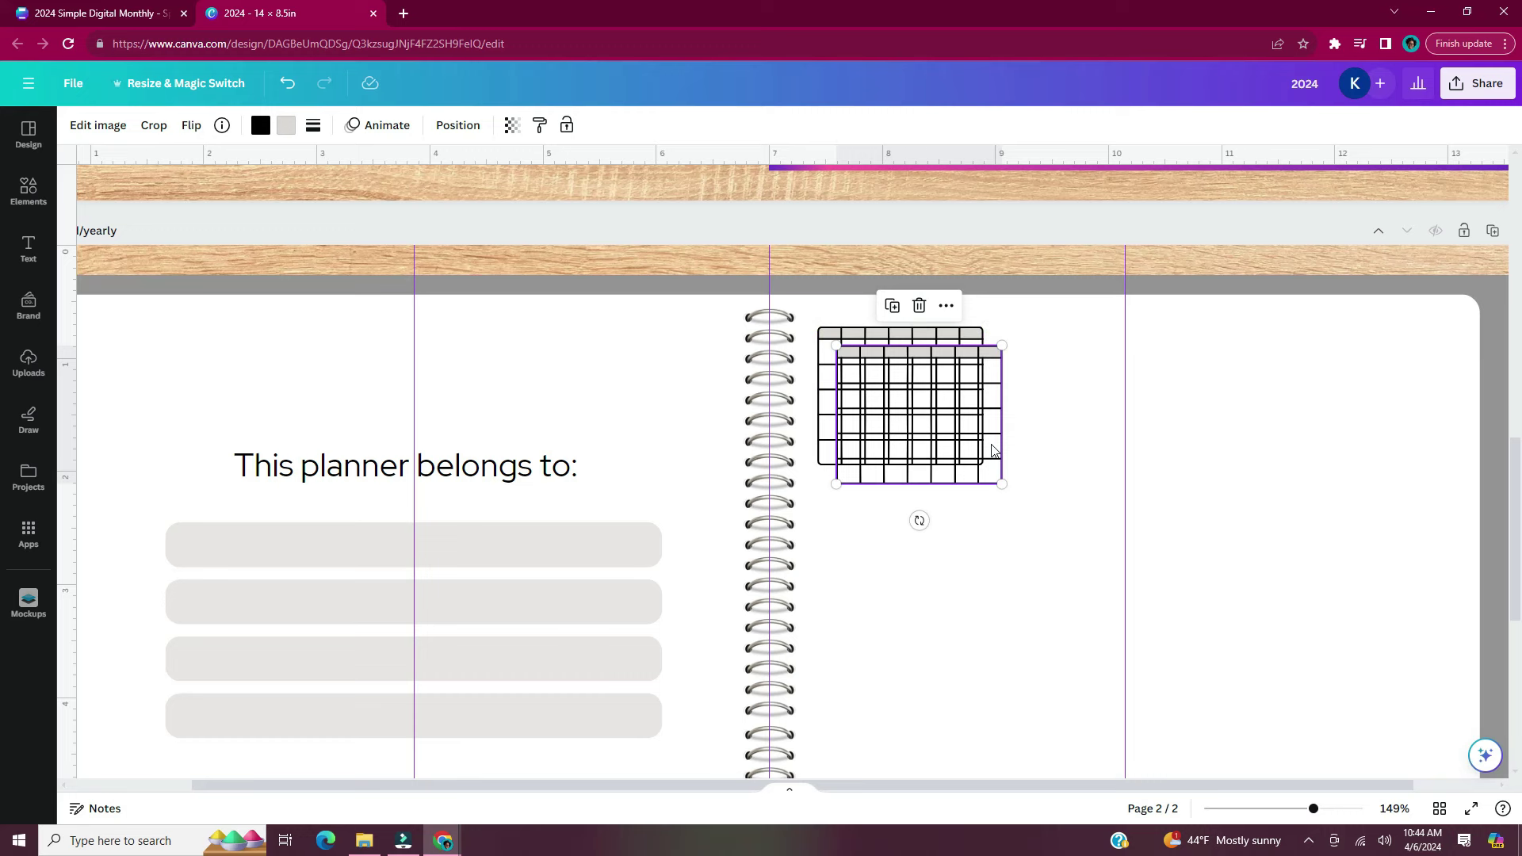
key("ctrl+d")
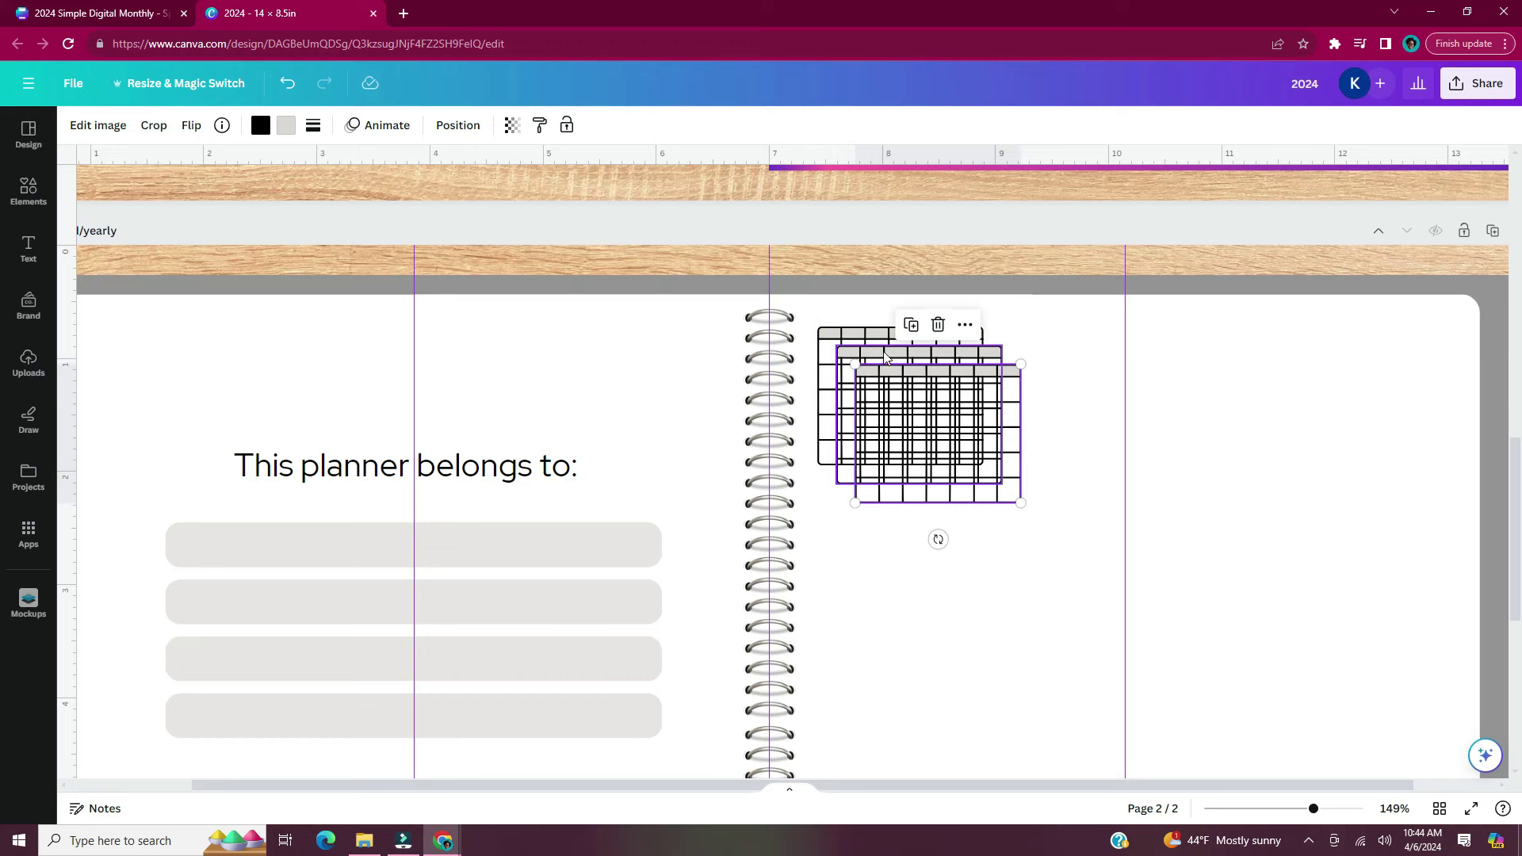
left_click_drag(1043, 343, 828, 511)
left_click_drag(951, 444, 1124, 424)
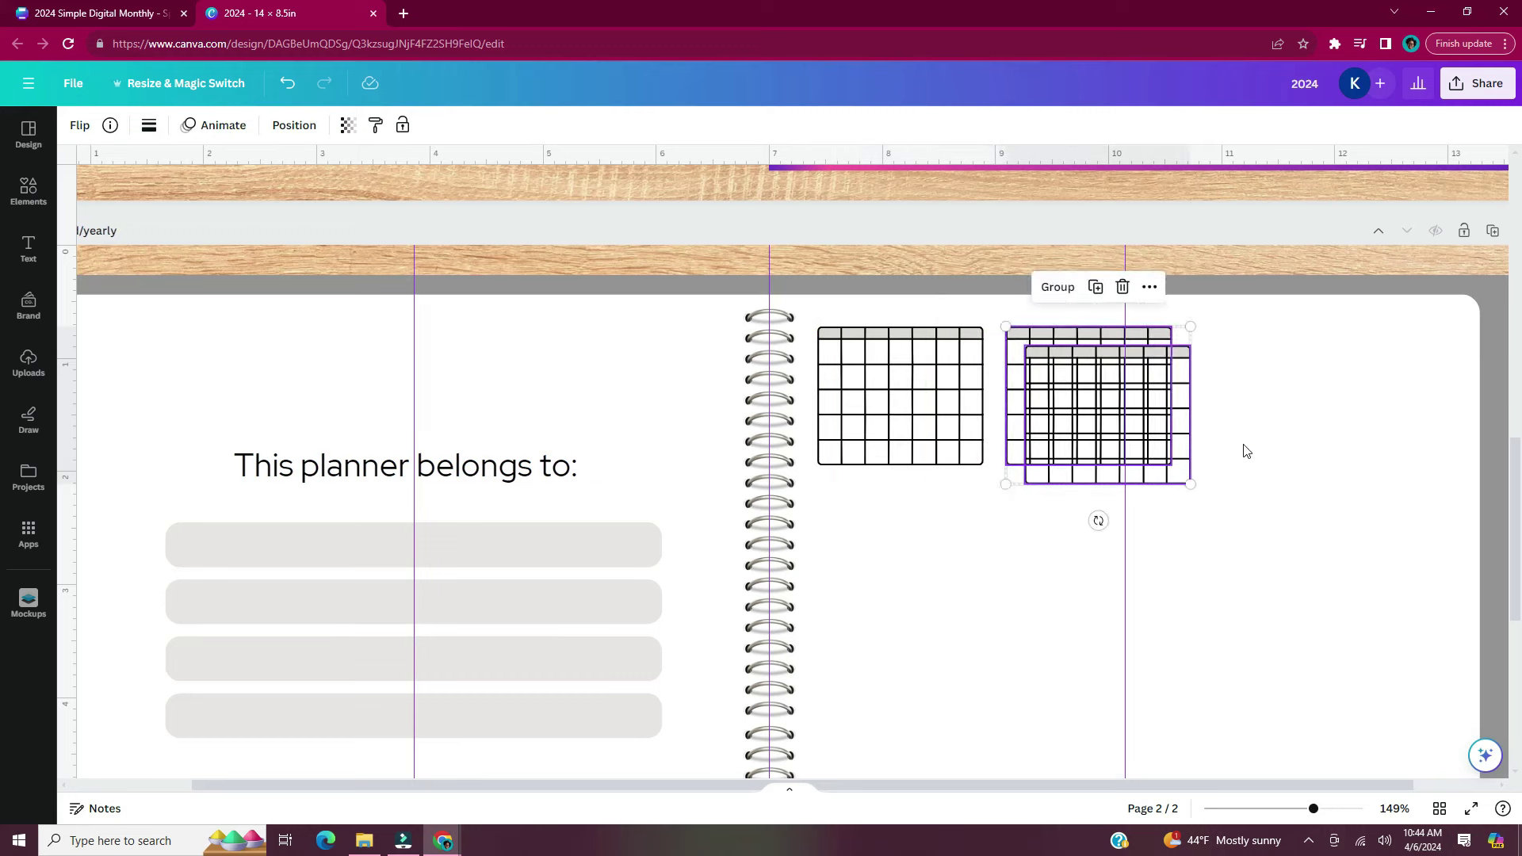
Duplicate the row of three calendars three times down the right-hand page and reposition all twelve calendars together
left_click_drag(1147, 484, 847, 356)
scroll(1268, 465, "down", 5)
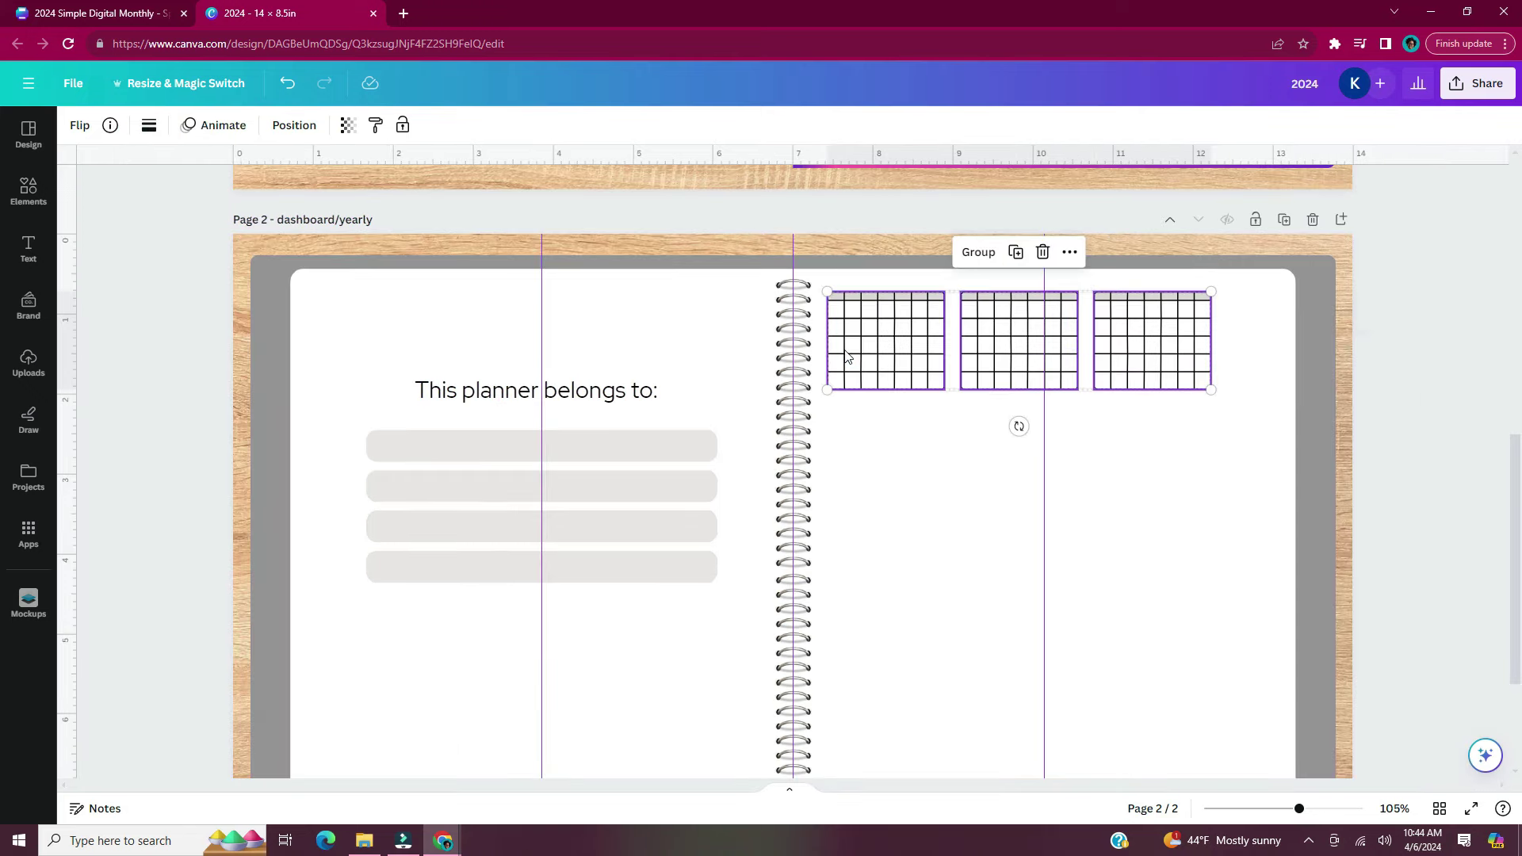
key("ctrl+d")
scroll(1009, 450, "down", 2)
key("ctrl+d")
key("ctrl+d")
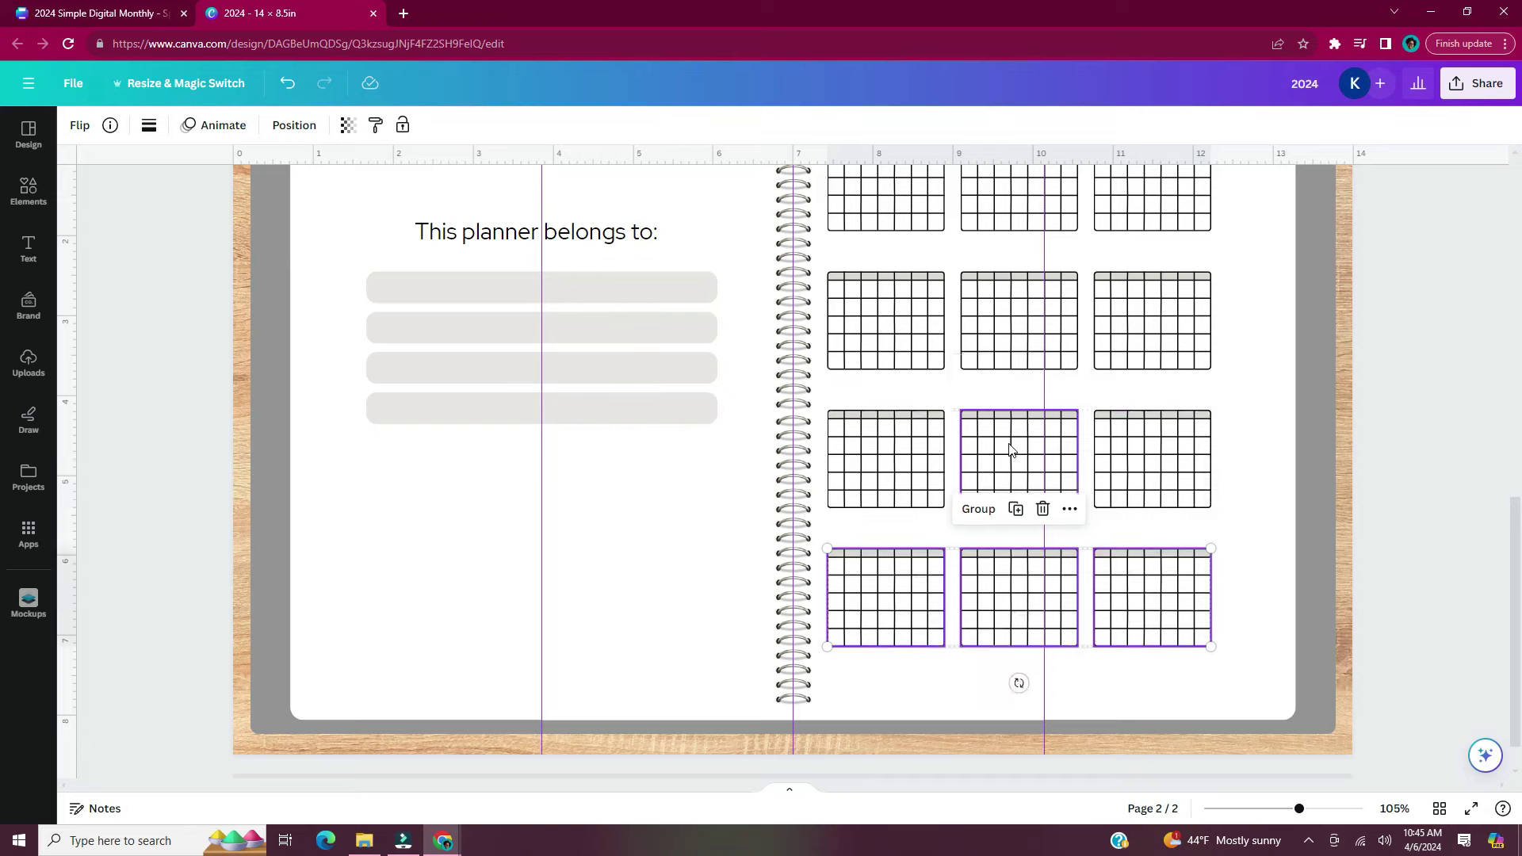
scroll(1009, 449, "down", 2)
left_click_drag(808, 174, 1176, 665)
left_click_drag(1088, 393, 1105, 393)
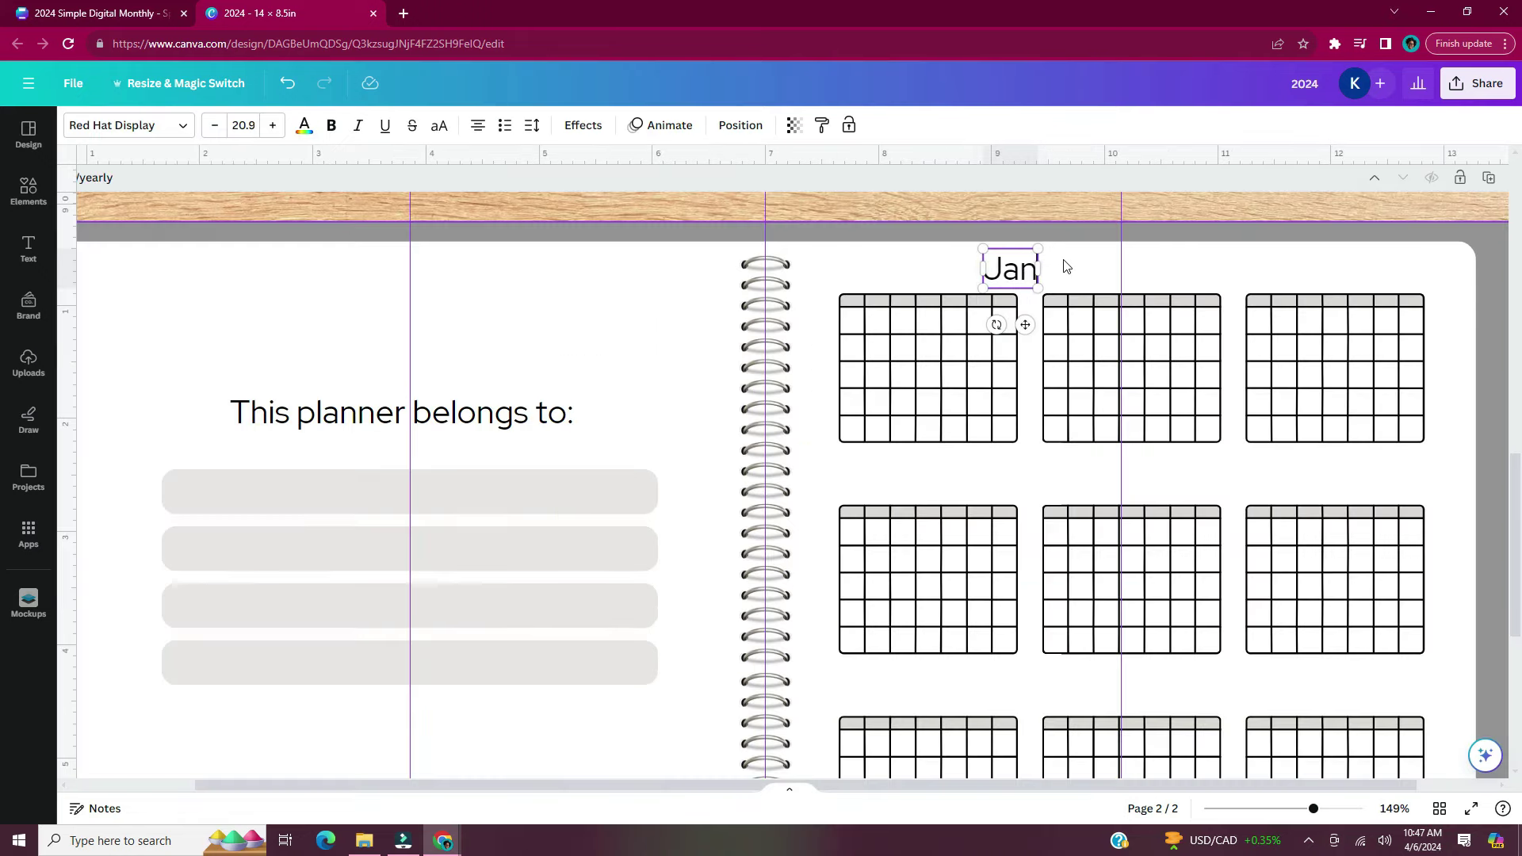
Complete the label "January" at size 11.8 and place it above the first calendar, flush with its left edge
type("uary")
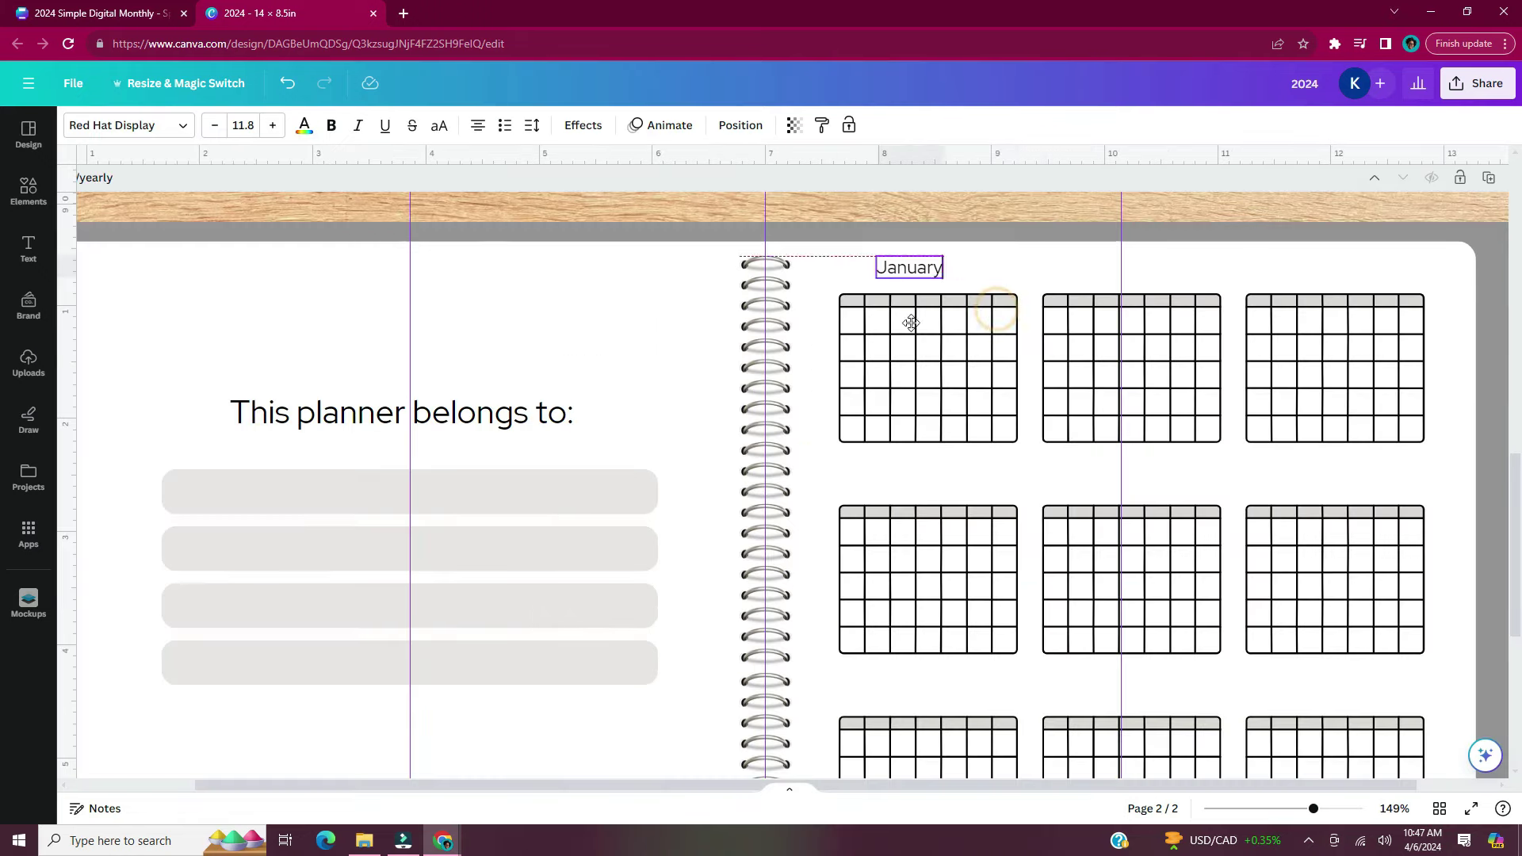
left_click(959, 209)
left_click(872, 276)
Copy the January label above the second and third calendars and change the copies to "February" and "March"
left_click_drag(886, 324, 1093, 324)
double_click(1074, 277)
type("February")
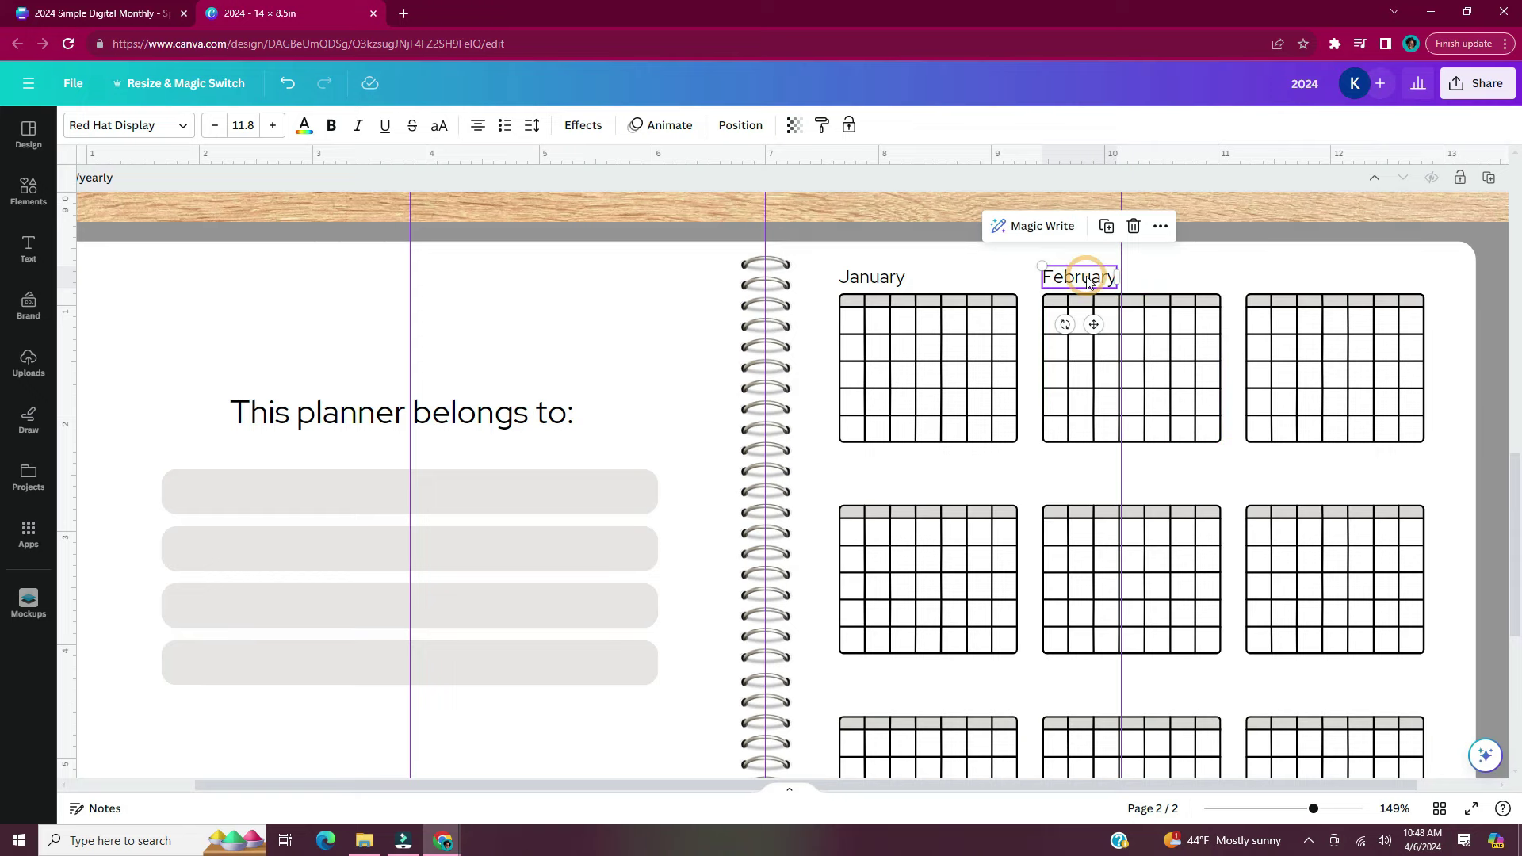
left_click_drag(1092, 324, 1291, 316)
double_click(1284, 267)
type("March")
Copy the three month labels above the second calendar row and change them to "April", "May" and "June"
left_click(1078, 277, "shift")
left_click(872, 276, "shift")
left_click_drag(1082, 324, 1082, 535)
left_click(1487, 226)
double_click(871, 487)
type("April")
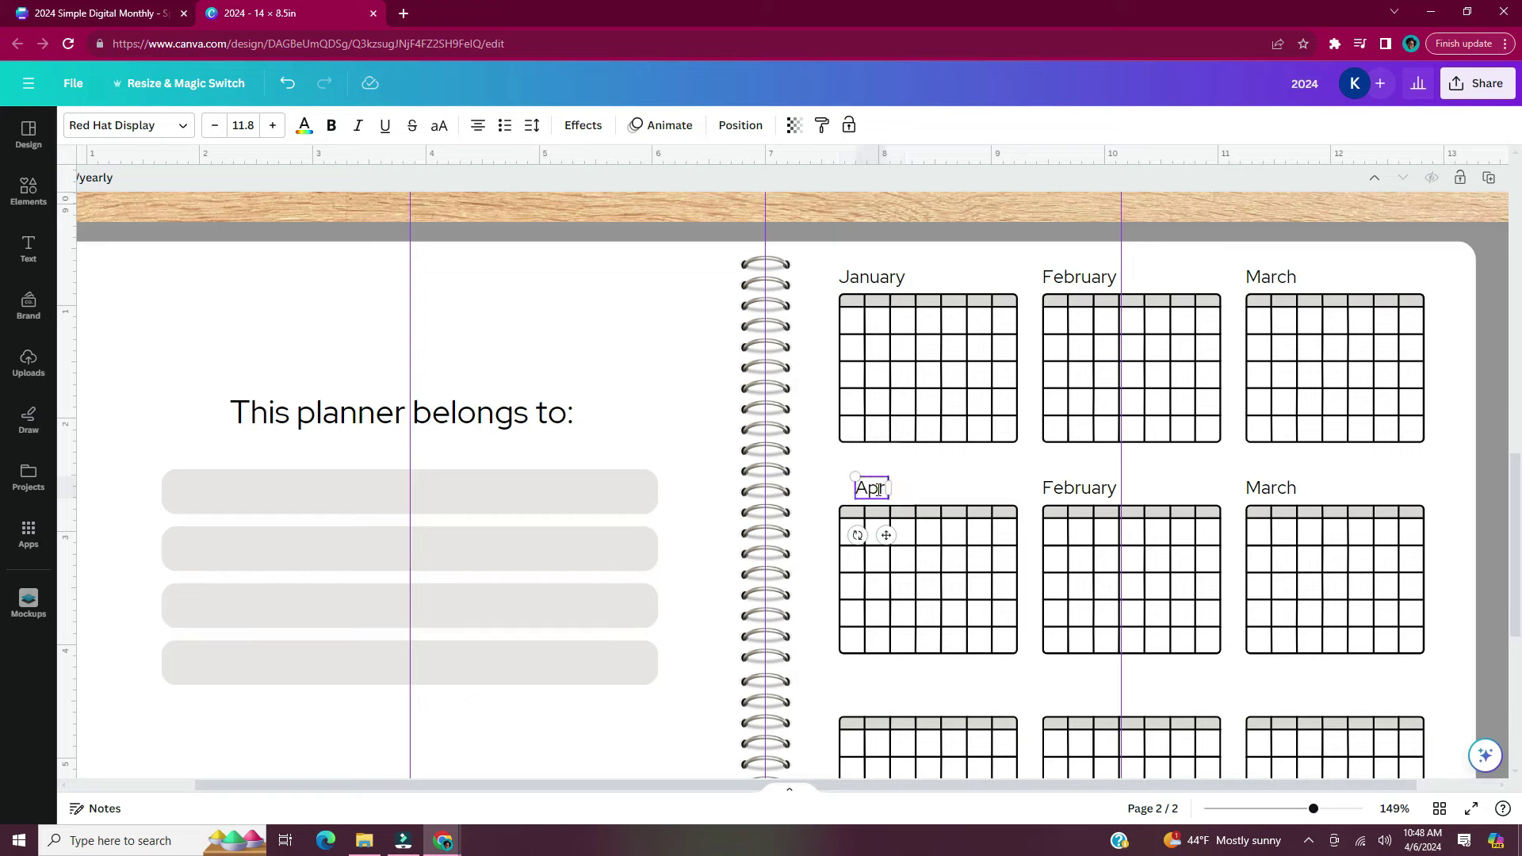
double_click(1078, 487)
type("May")
double_click(1271, 487)
type("June")
Align the May and April labels with the left edges of their calendars
left_click(1079, 487)
left_click_drag(1093, 535, 1074, 535)
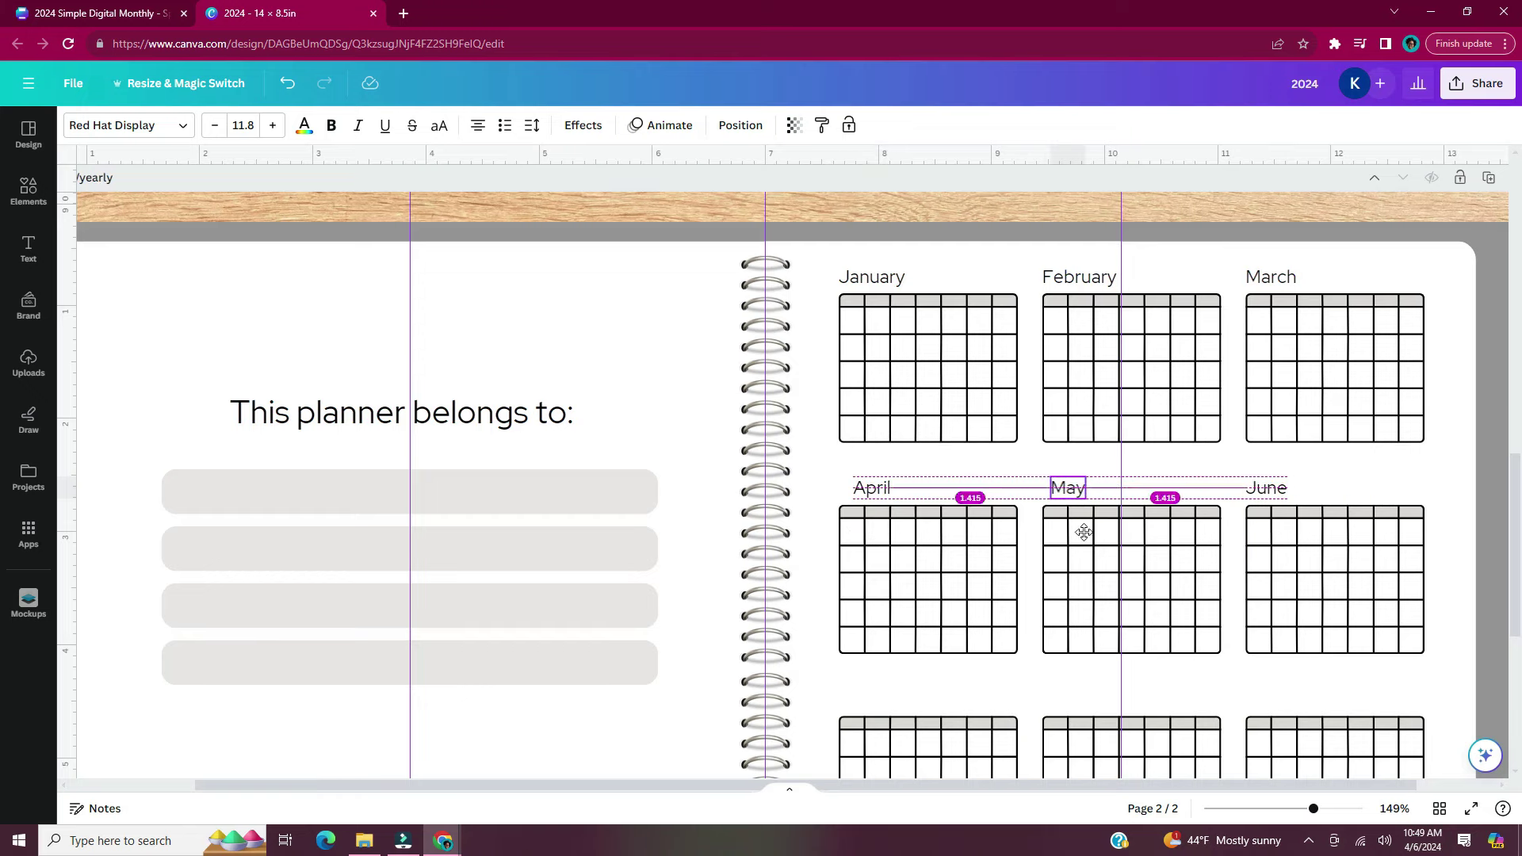
left_click(872, 487)
left_click_drag(886, 535, 871, 535)
Paste copies of the January, February and March labels above the third and fourth calendar rows
scroll(1020, 547, "down", 1)
left_click(805, 550)
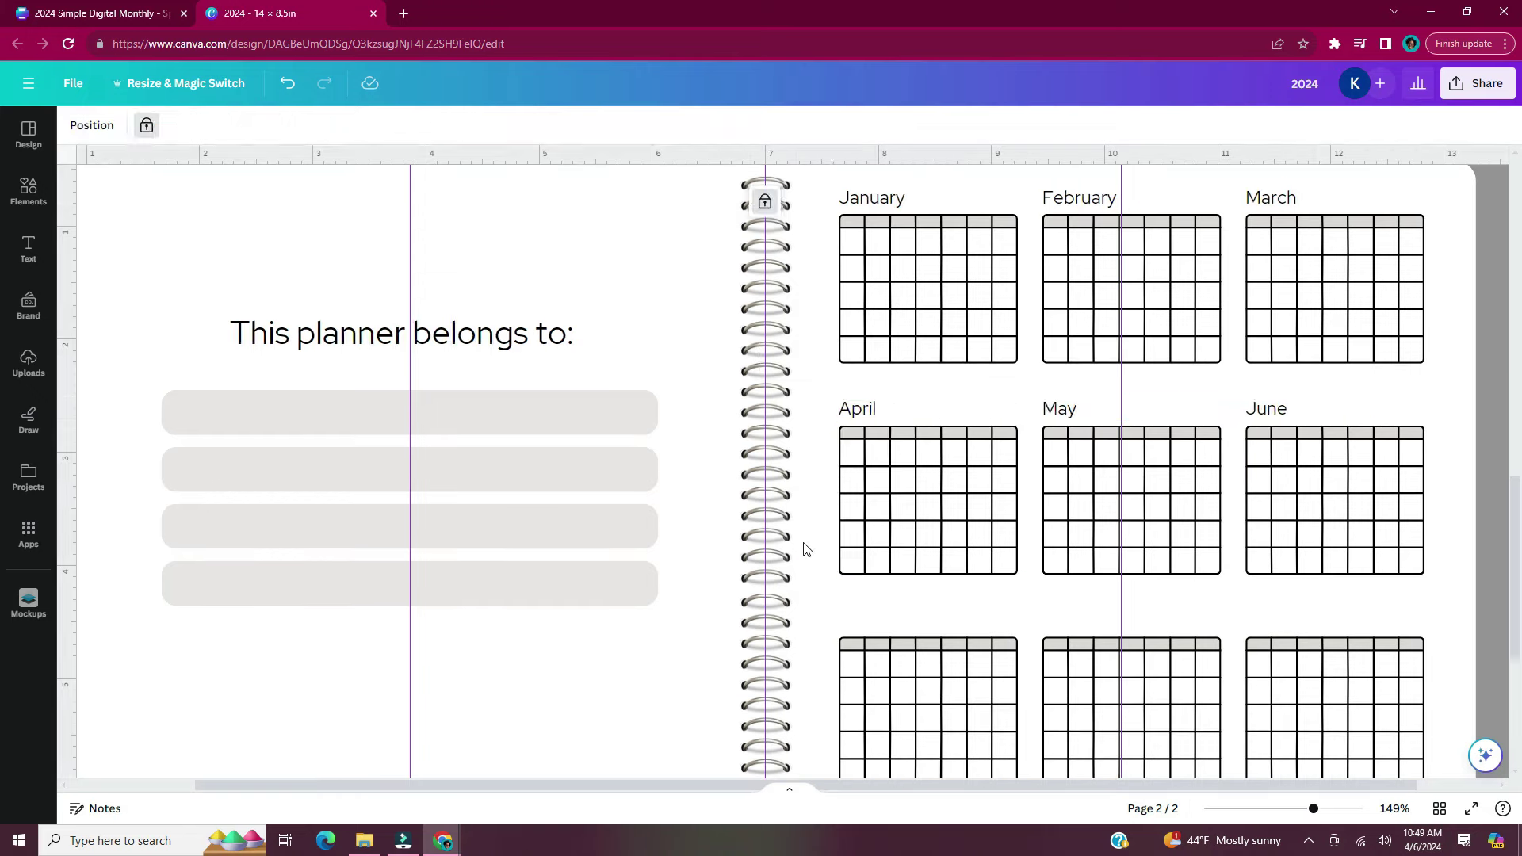
key("ctrl+v")
scroll(1442, 457, "down", 2)
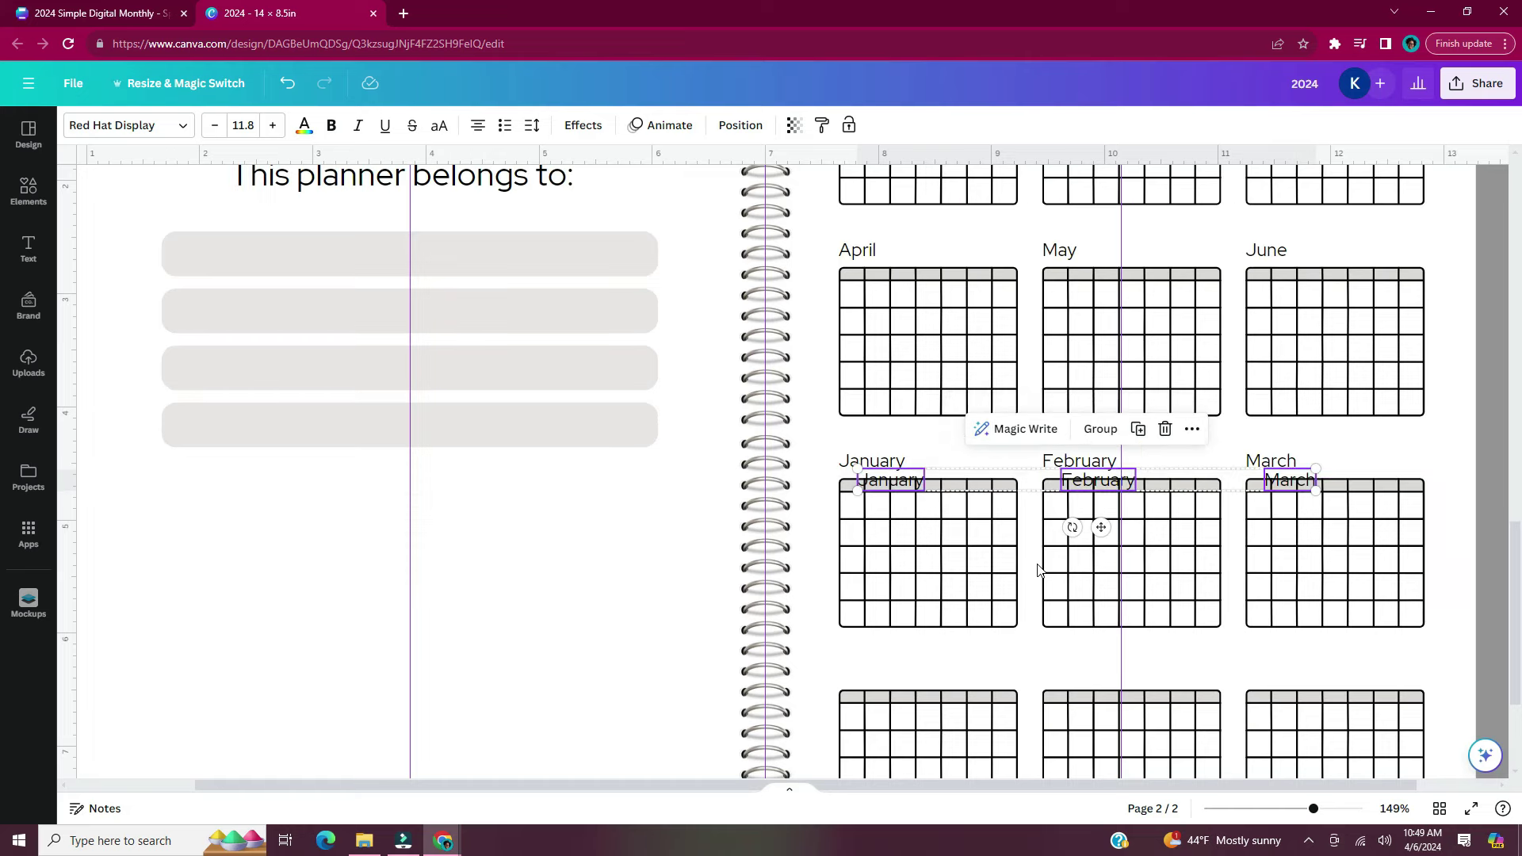
left_click_drag(1082, 507, 1080, 717)
Change the third-row labels to "July", "August" and "September"
double_click(872, 460)
type("July")
double_click(1078, 461)
type("August")
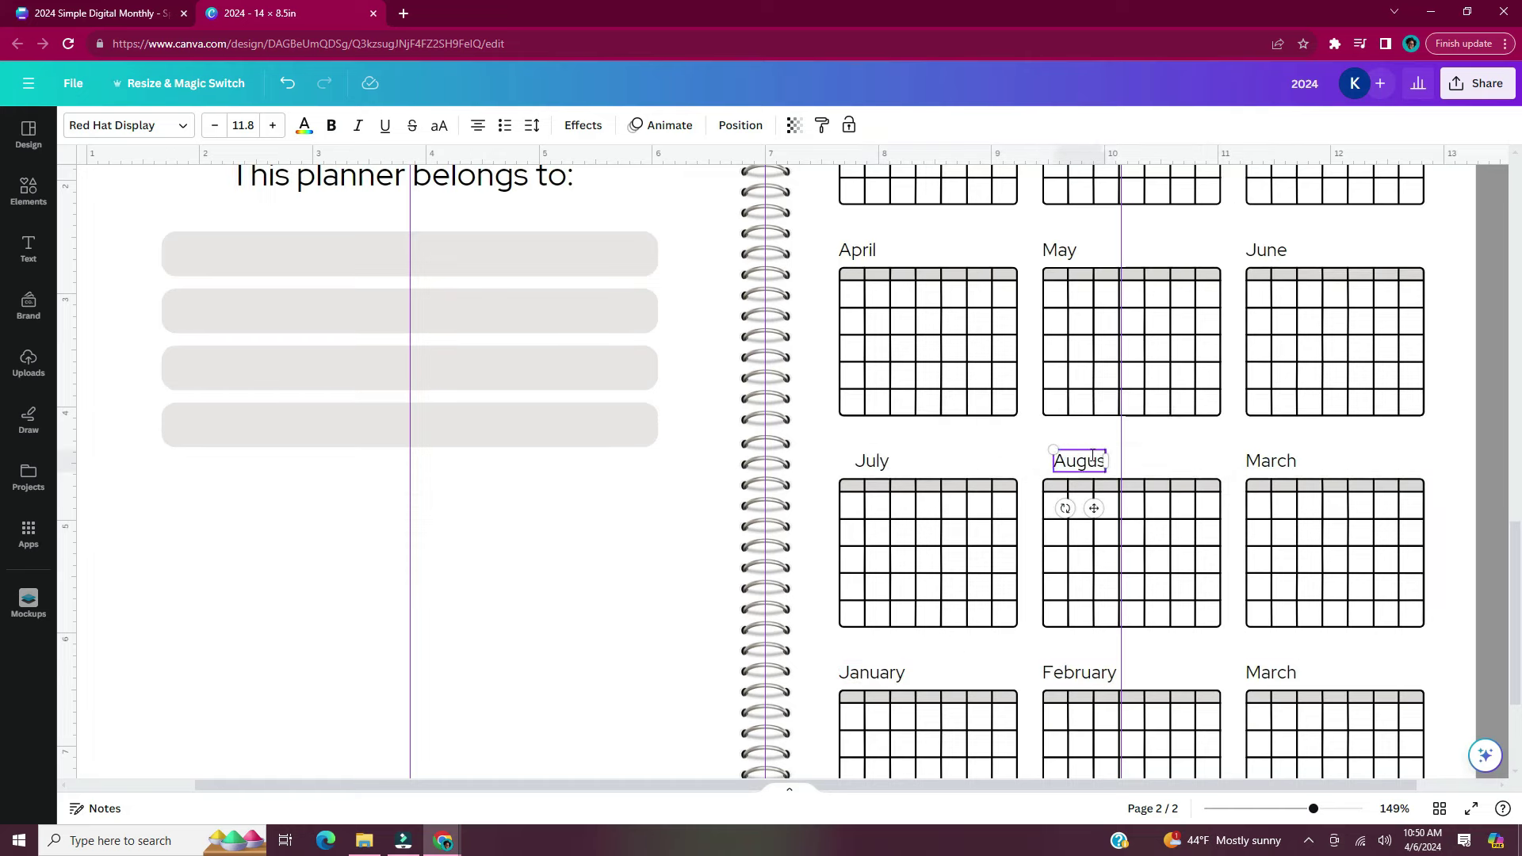
double_click(1271, 460)
type("September")
Align the July, August and September labels with the left edges of their calendars
left_click(871, 463)
left_click_drag(887, 508, 871, 508)
left_click(1079, 461)
left_click_drag(1093, 508, 1087, 508)
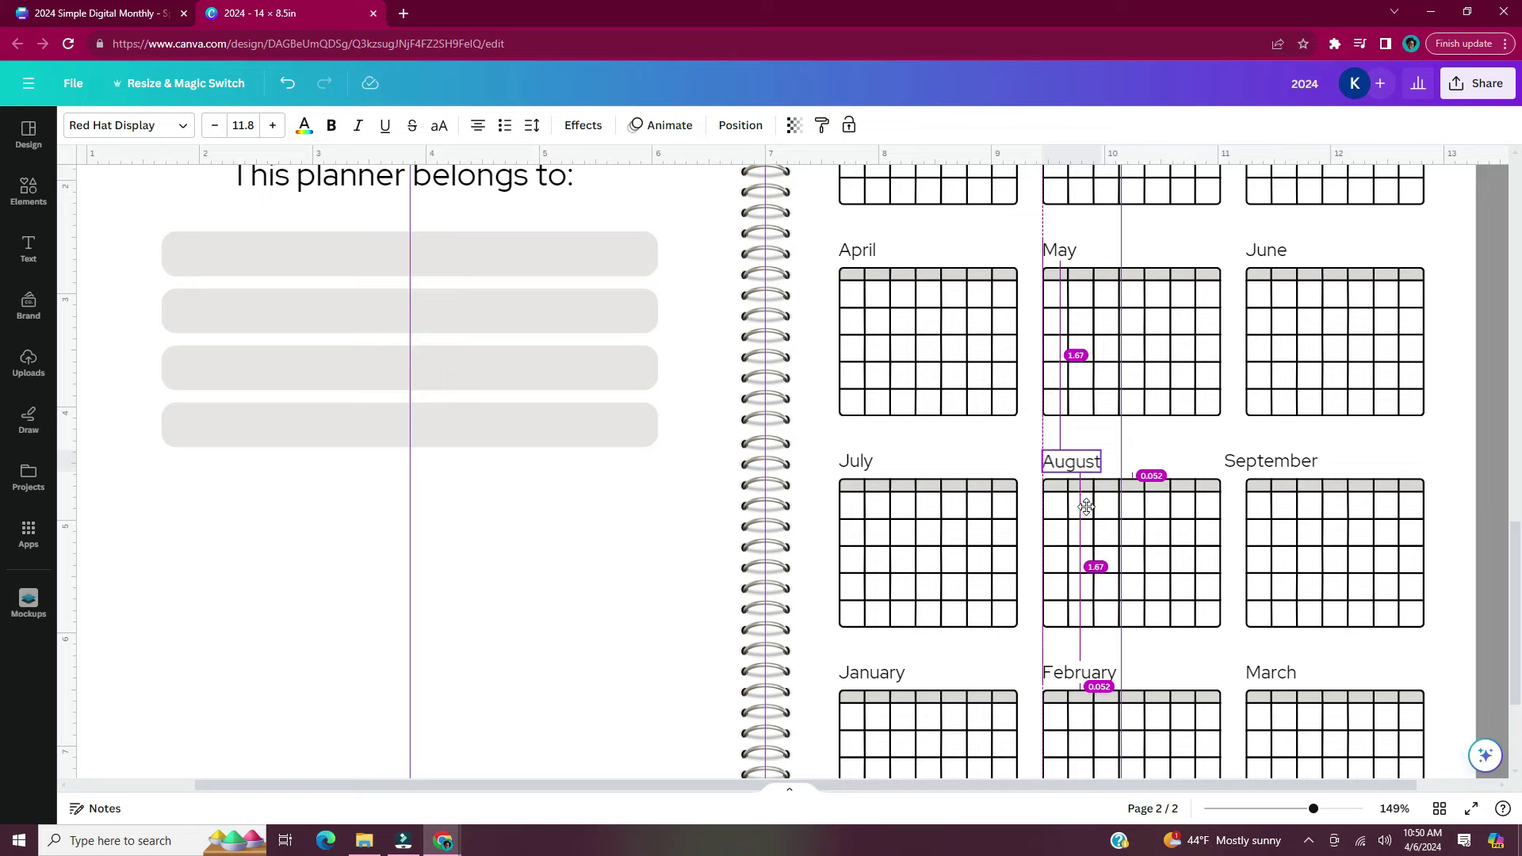
left_click(1270, 460)
left_click_drag(1285, 508, 1303, 508)
Change the fourth-row labels to "October", "November" and "December"
scroll(890, 516, "down", 2)
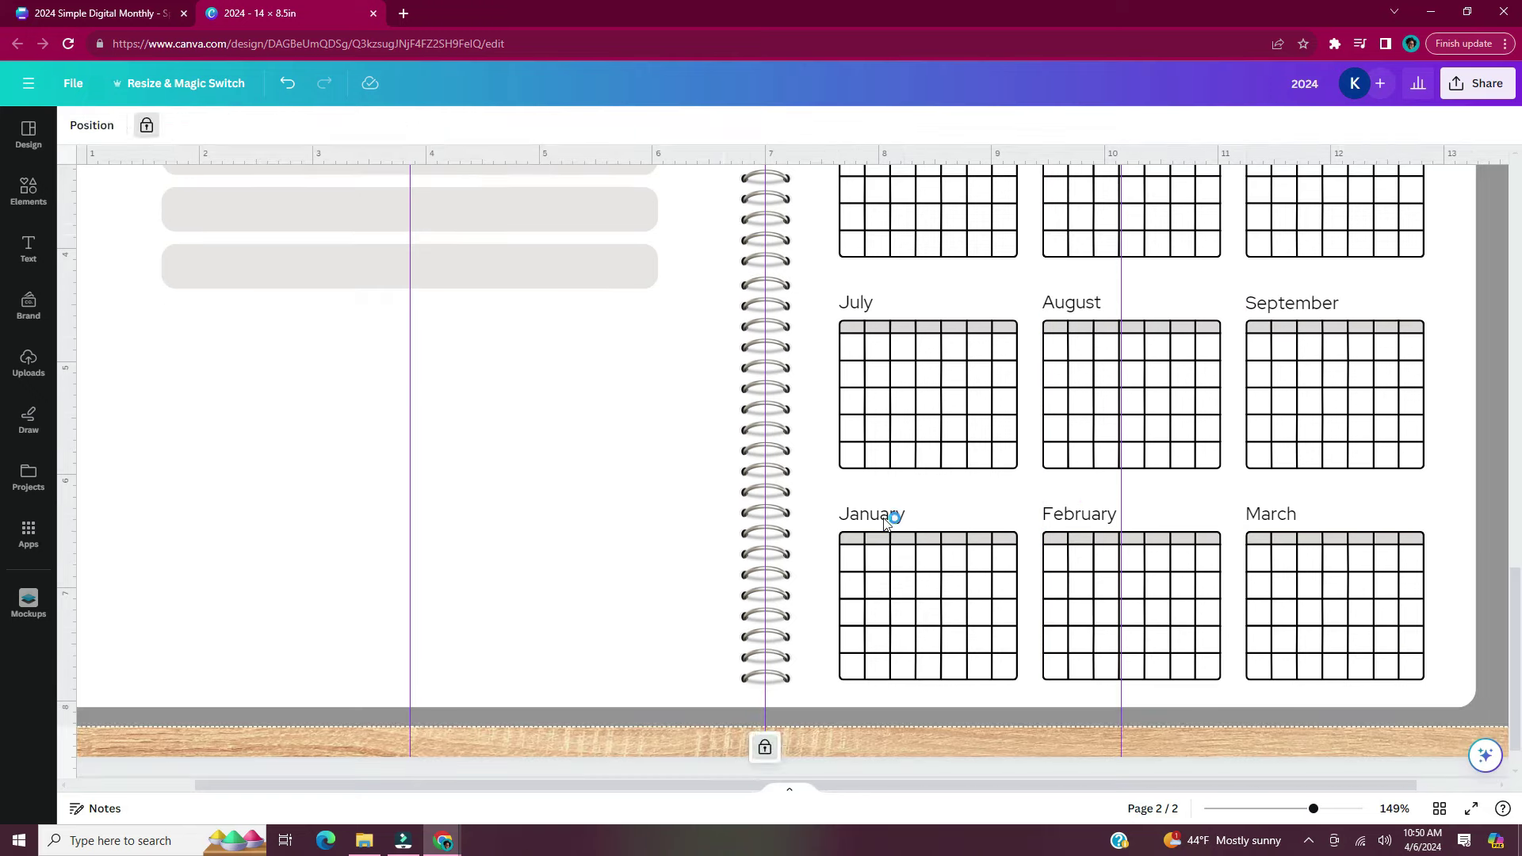
double_click(872, 513)
type("October")
left_click(1081, 513)
double_click(1082, 514)
type("November")
left_click(1270, 513)
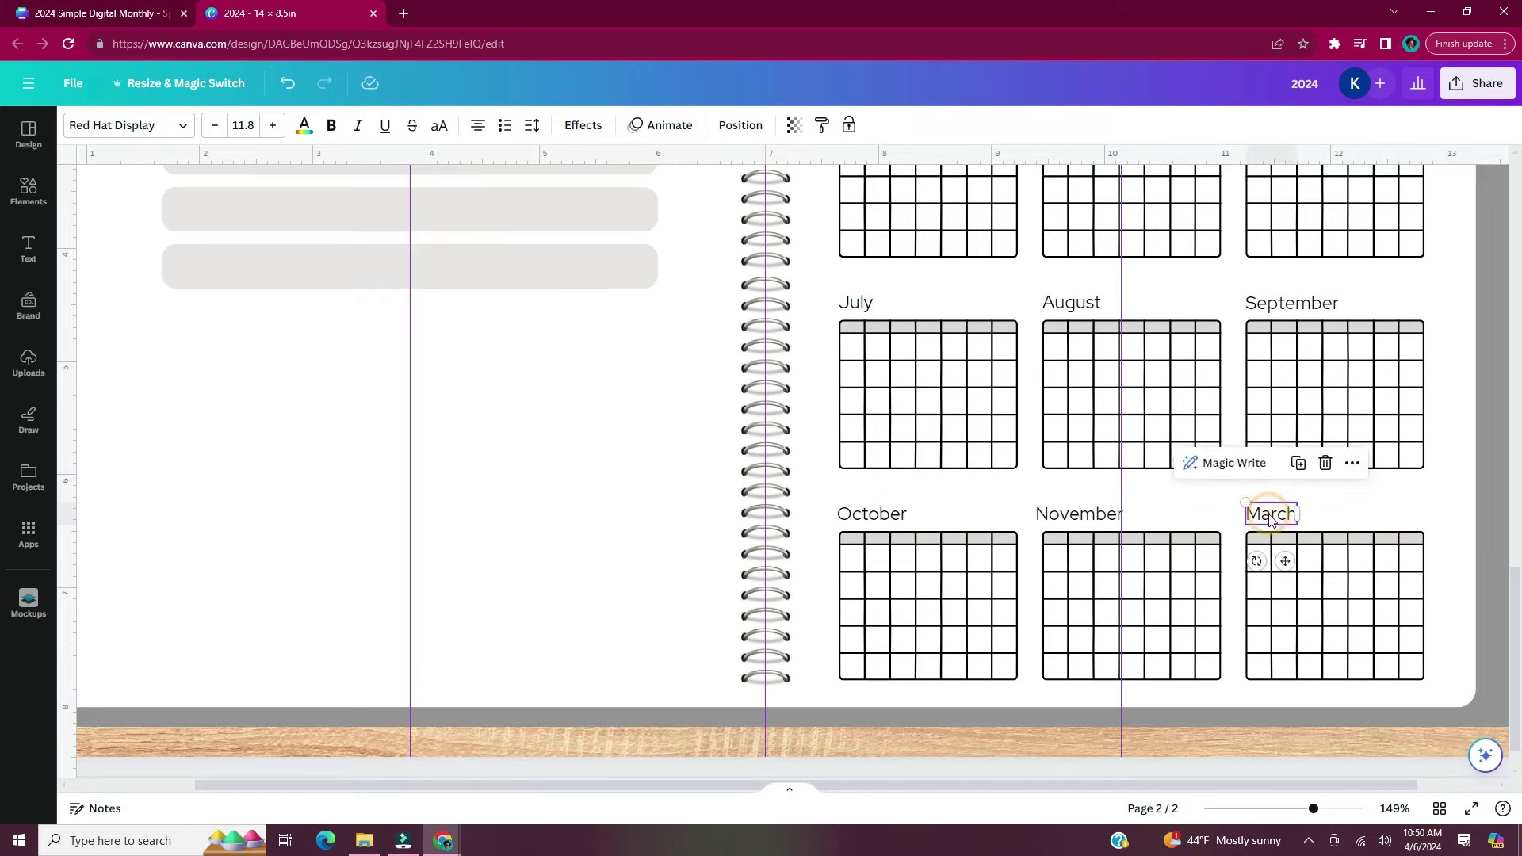
double_click(1270, 513)
type("December")
Align the December, November and October labels with the left edges of their calendars
left_click_drag(1297, 561, 1303, 561)
left_click(1078, 514)
left_click_drag(1094, 561, 1101, 561)
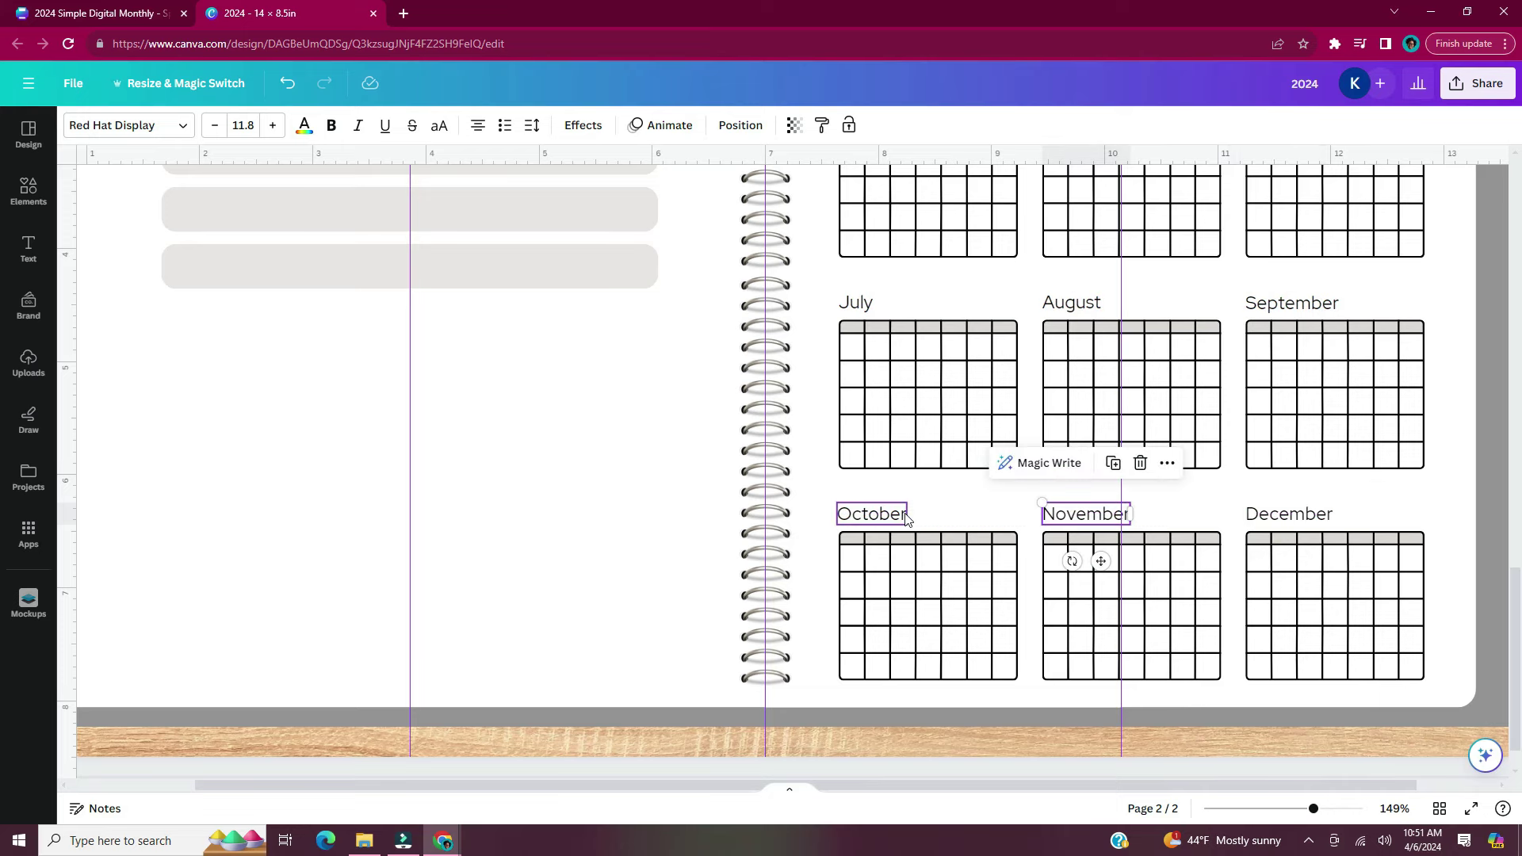
left_click(872, 514)
left_click_drag(886, 561, 887, 561)
key("ctrl+alt+0")
left_click(1387, 474)
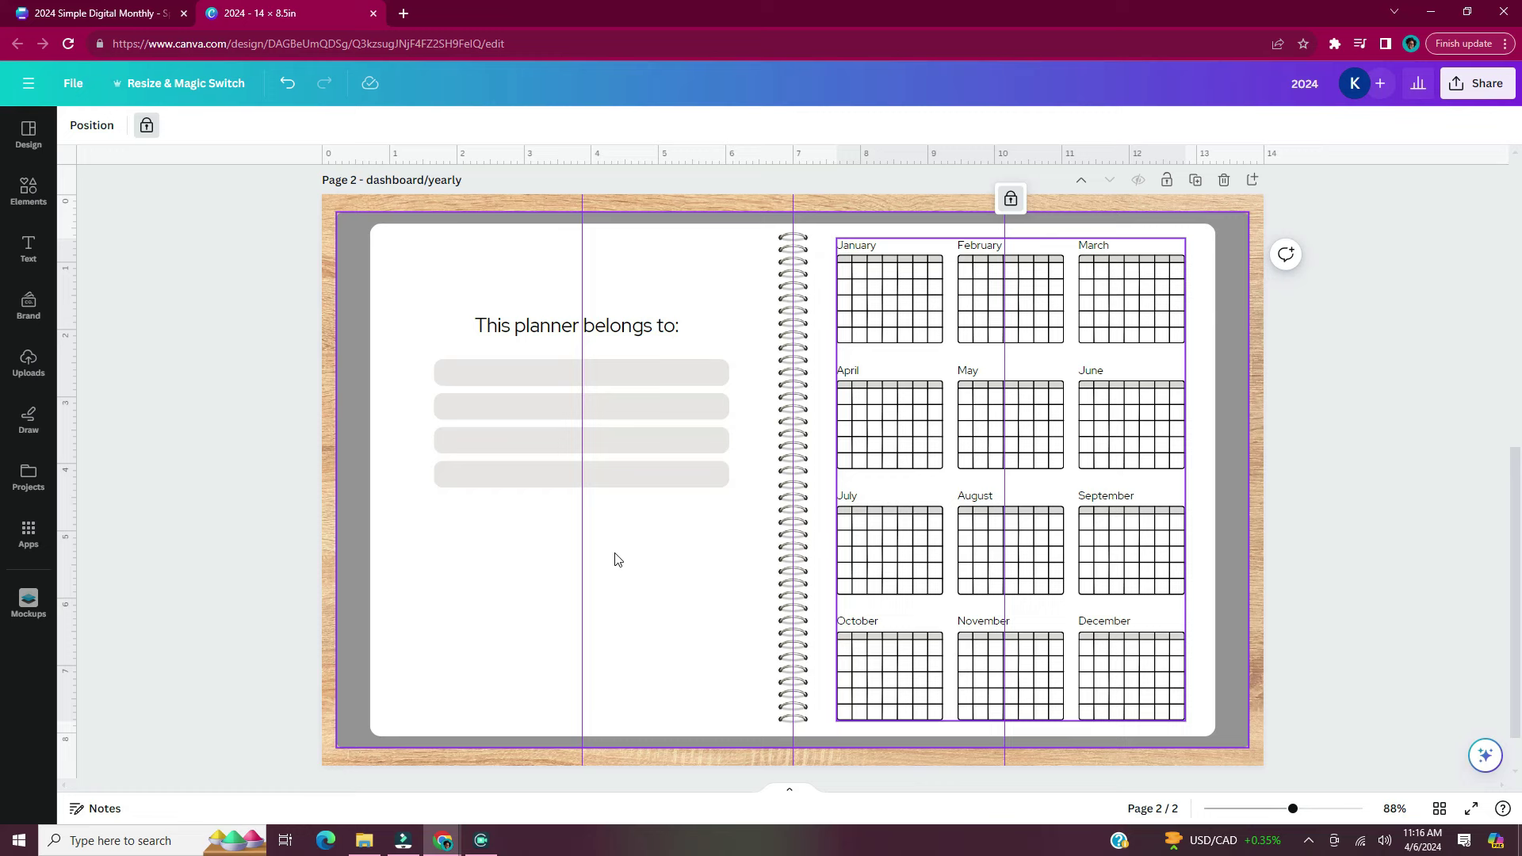
Duplicate the lowest owner-section bar and move the copy over the February and March calendars
left_click(649, 480)
key("ctrl+d")
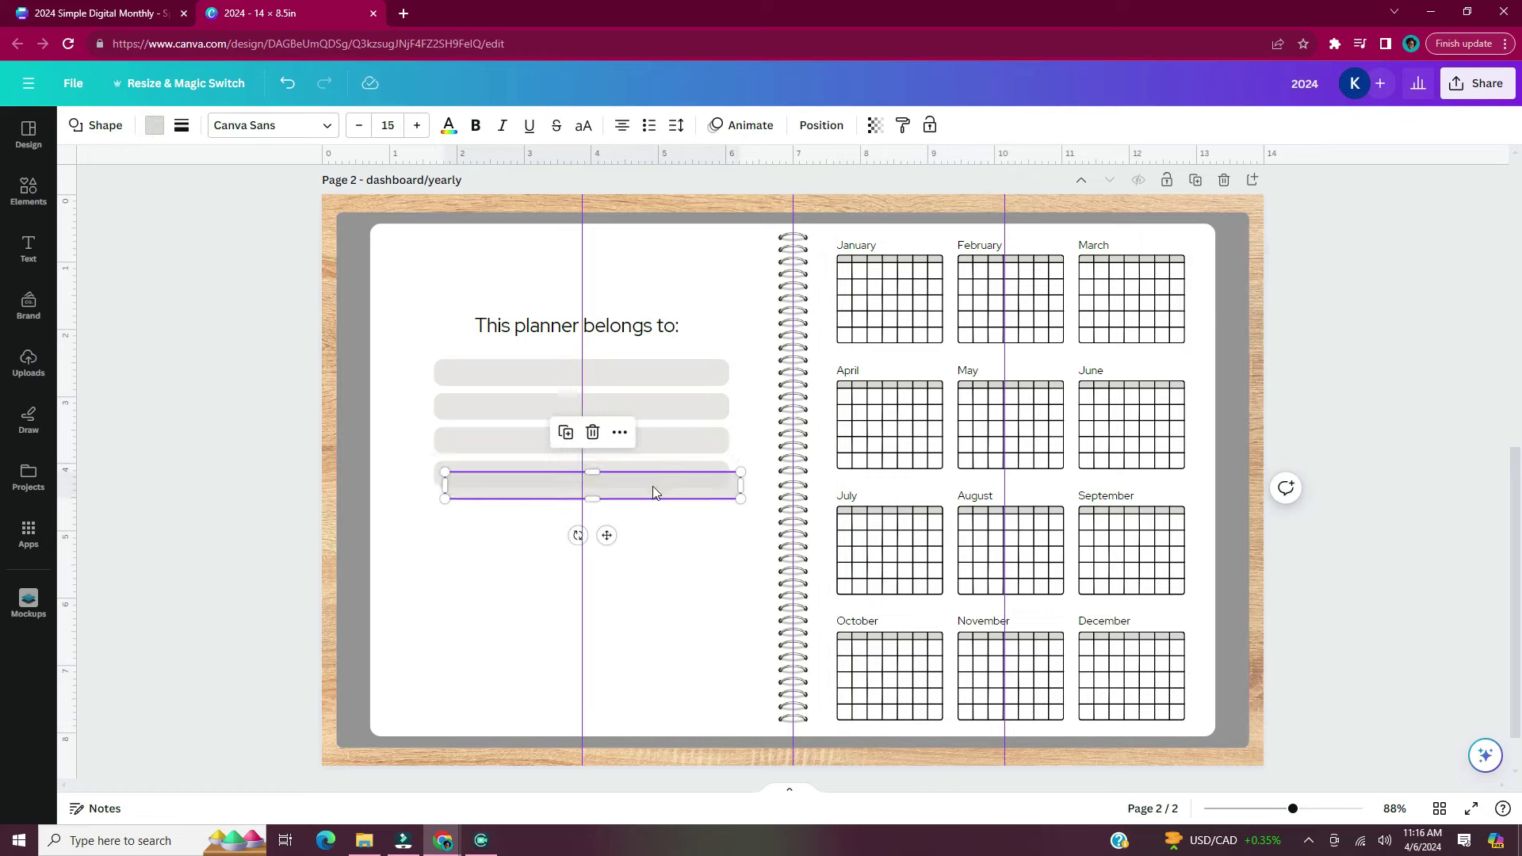
left_click_drag(634, 483, 621, 612)
left_click(479, 374)
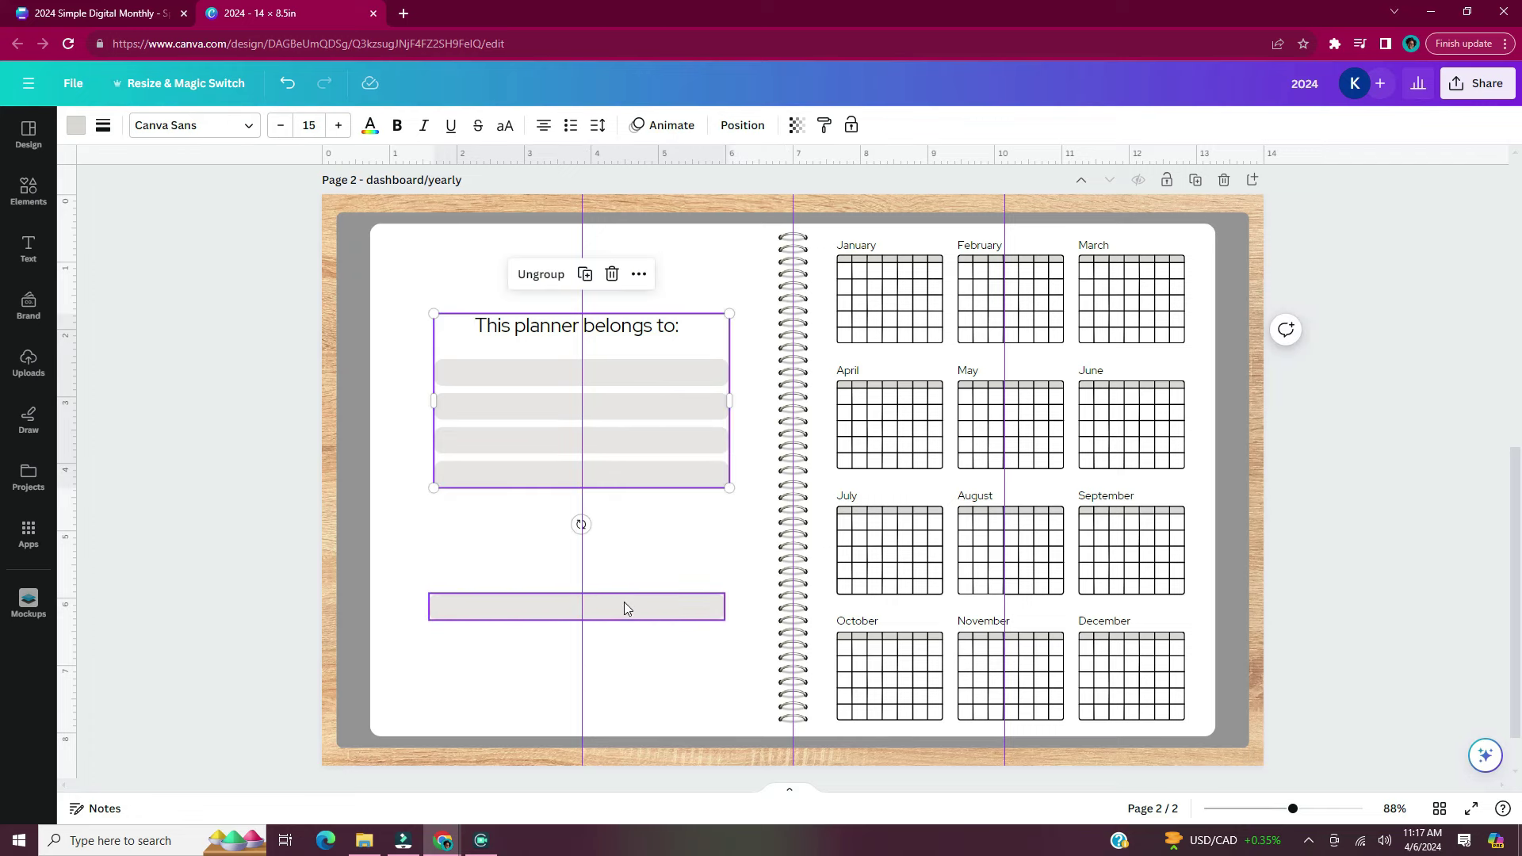
left_click_drag(620, 617, 1123, 289)
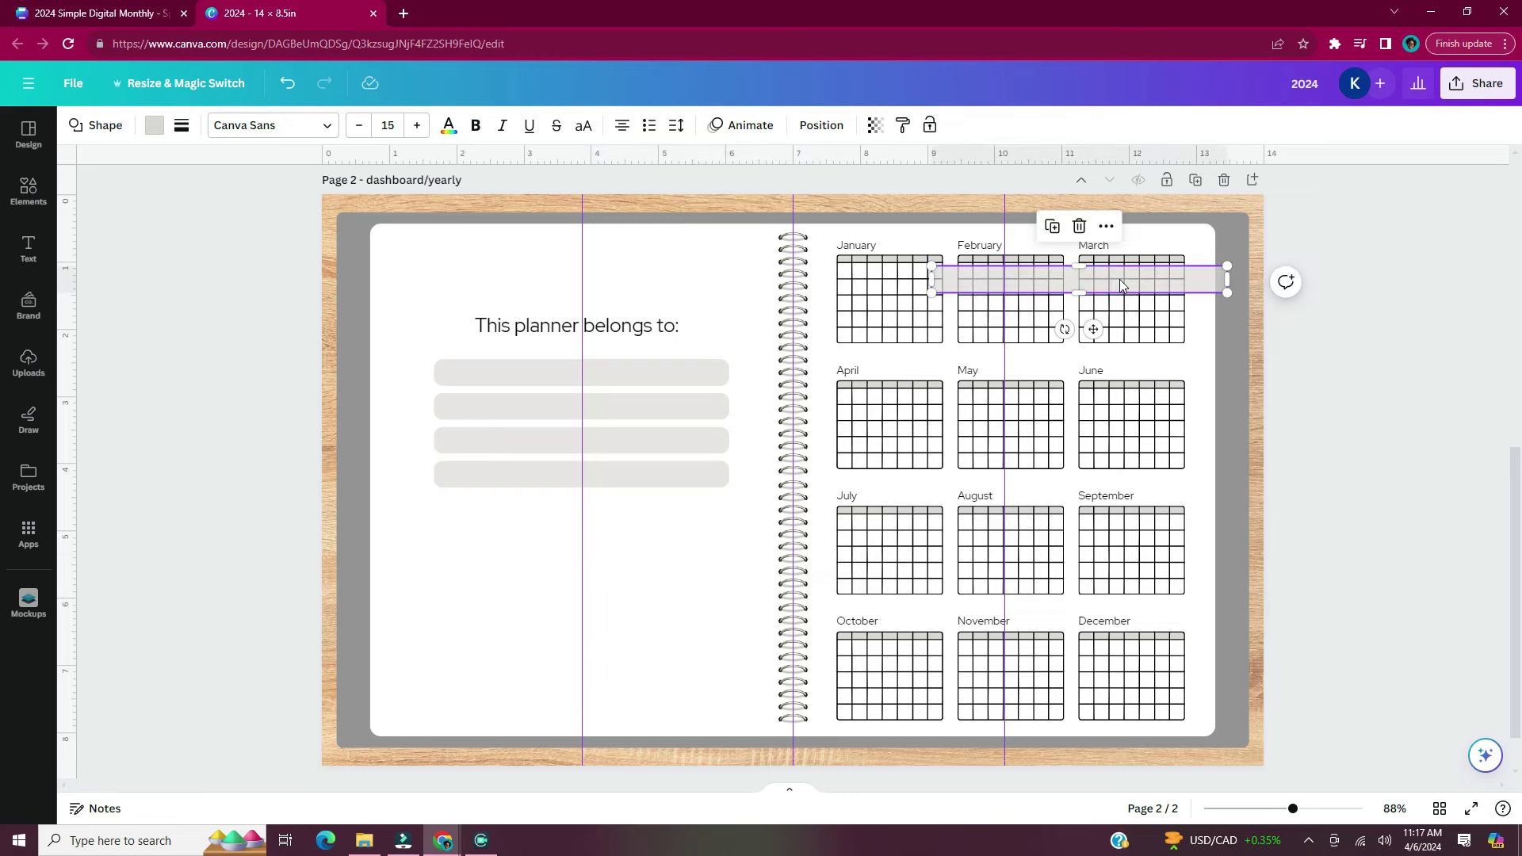
Shrink the copied bar into a small tab overlapping the page's outer edge beside the March calendar
scroll(1119, 279, "up", 3)
left_click_drag(989, 279, 1367, 274)
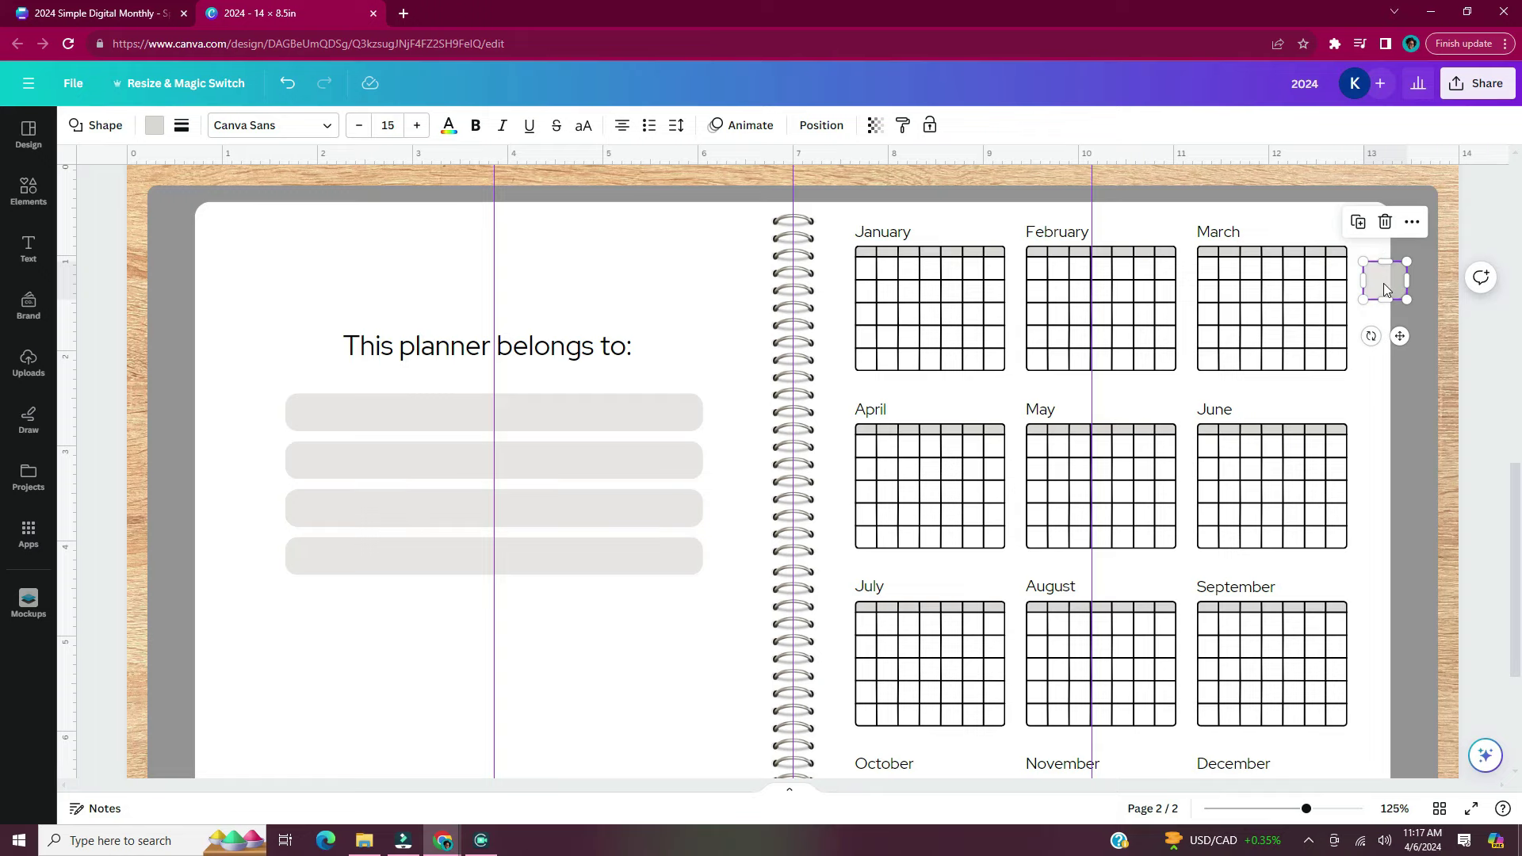
left_click_drag(1383, 282, 1385, 256)
scroll(1385, 256, "up", 2)
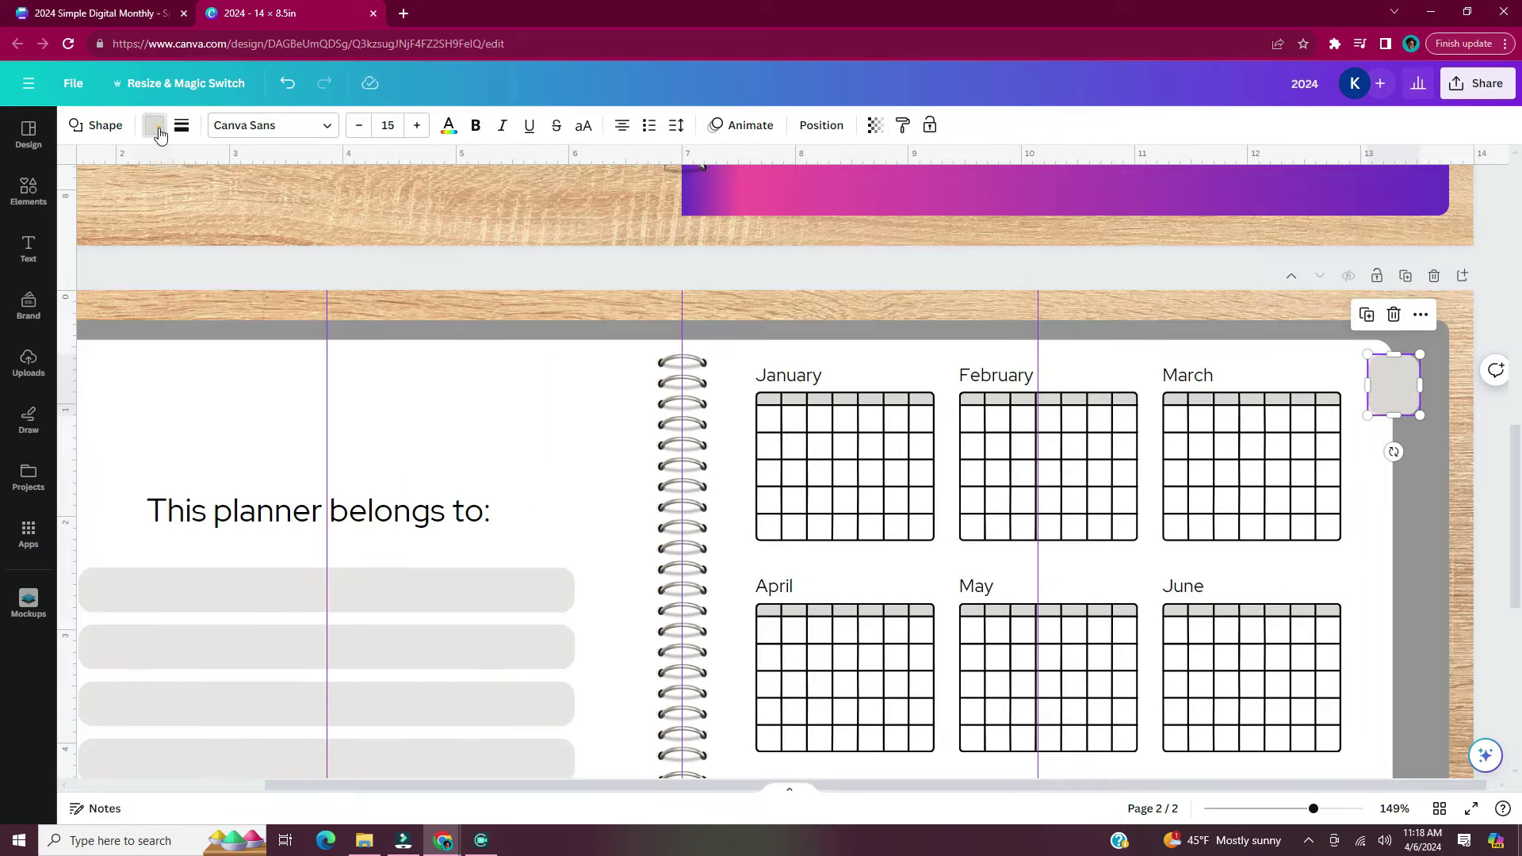
Recolor the tab with the pink sampled from the cover's gradient
left_click(154, 125)
left_click(87, 220)
left_click(287, 422)
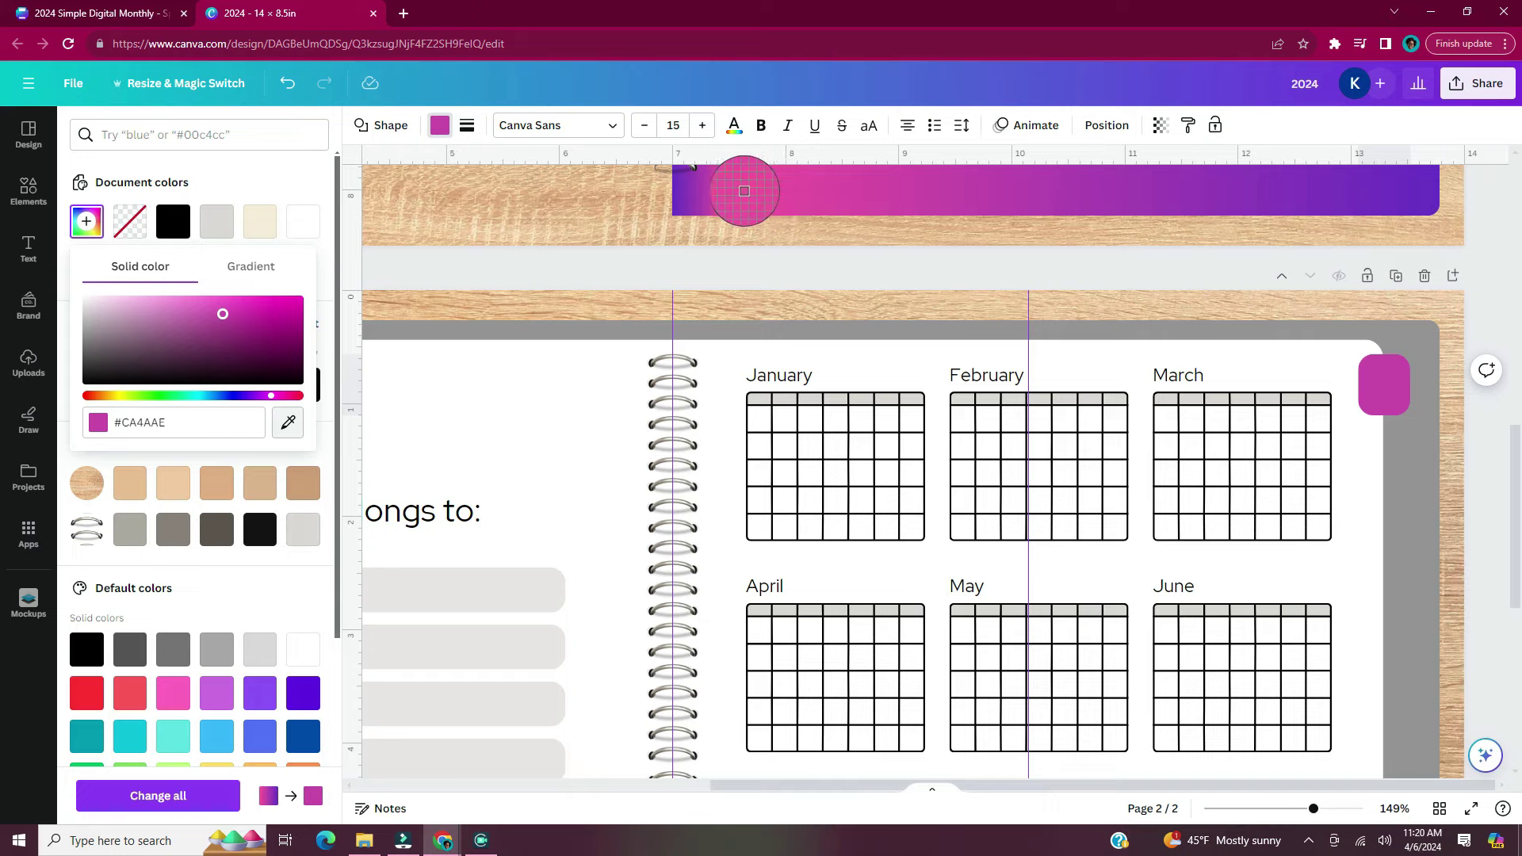
left_click(744, 192)
left_click(821, 271)
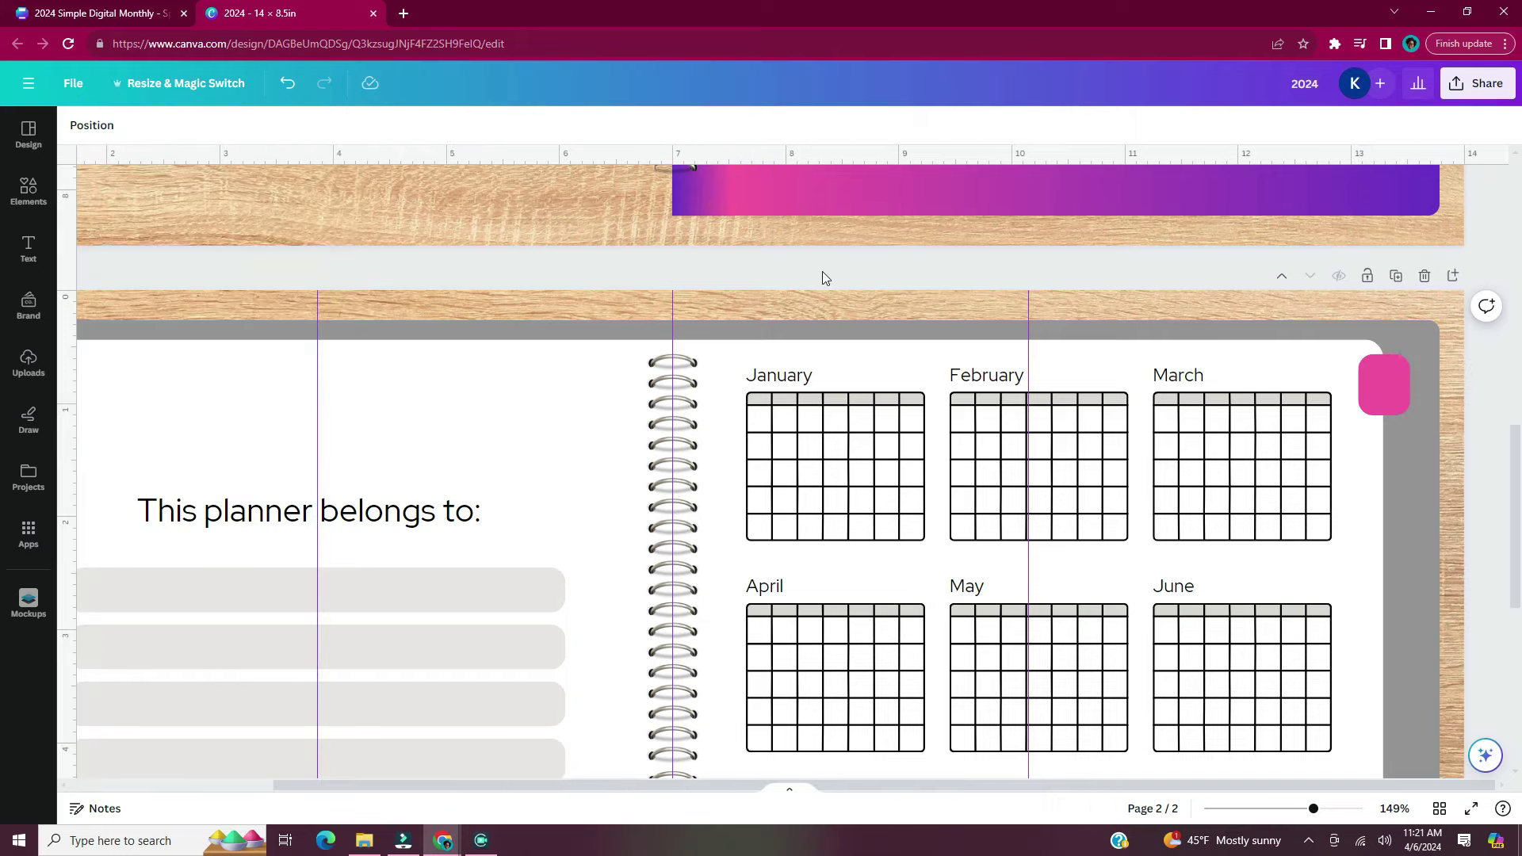
Duplicate the pink tab and place the copy directly below the original, aligned on the page edge
scroll(1292, 464, "down", 5)
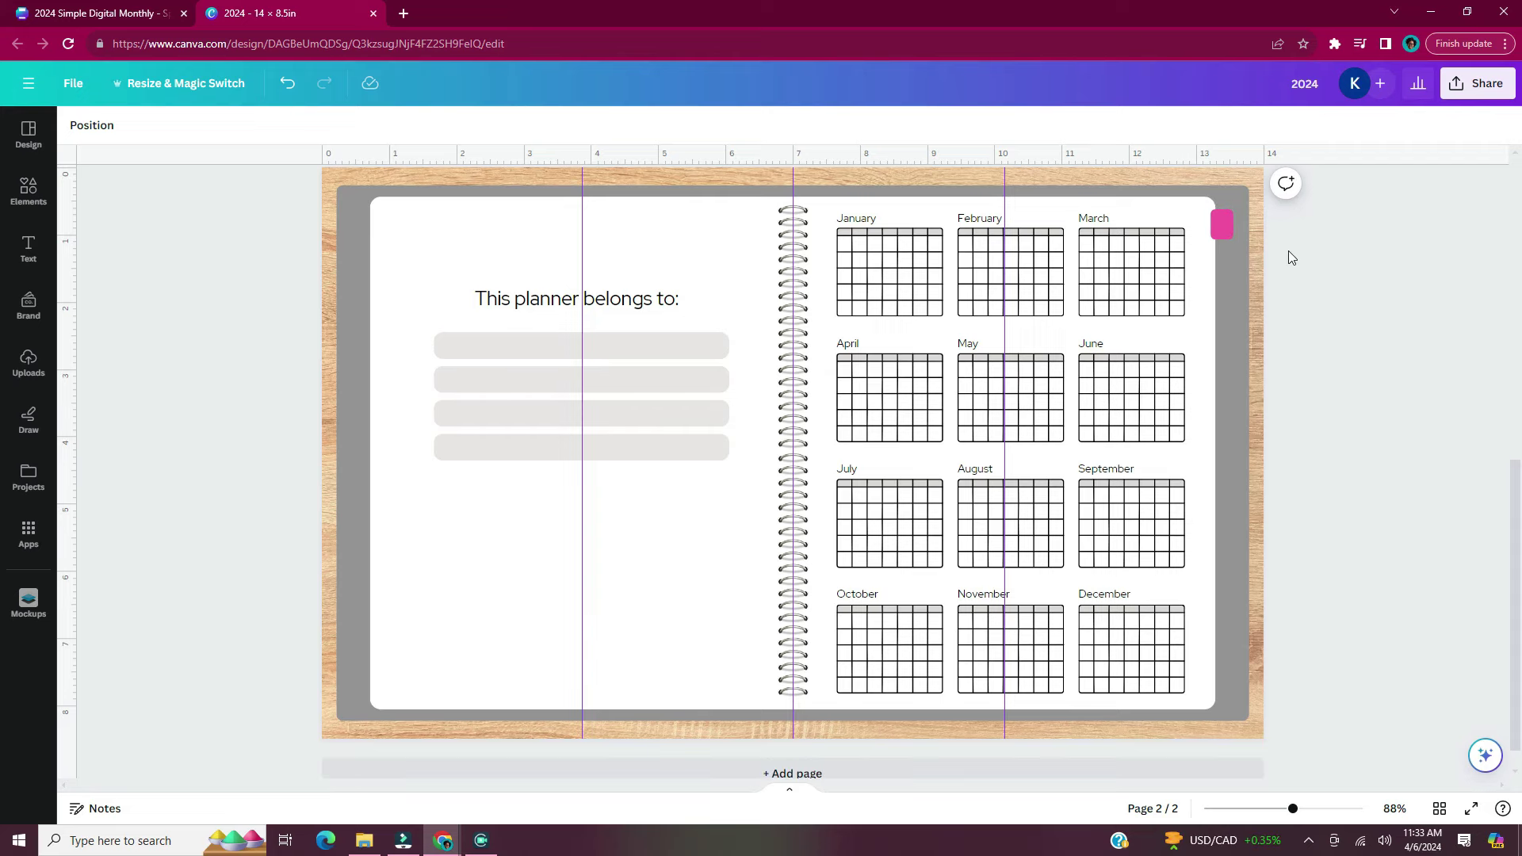
left_click(1217, 228)
left_click_drag(1227, 228, 1238, 240)
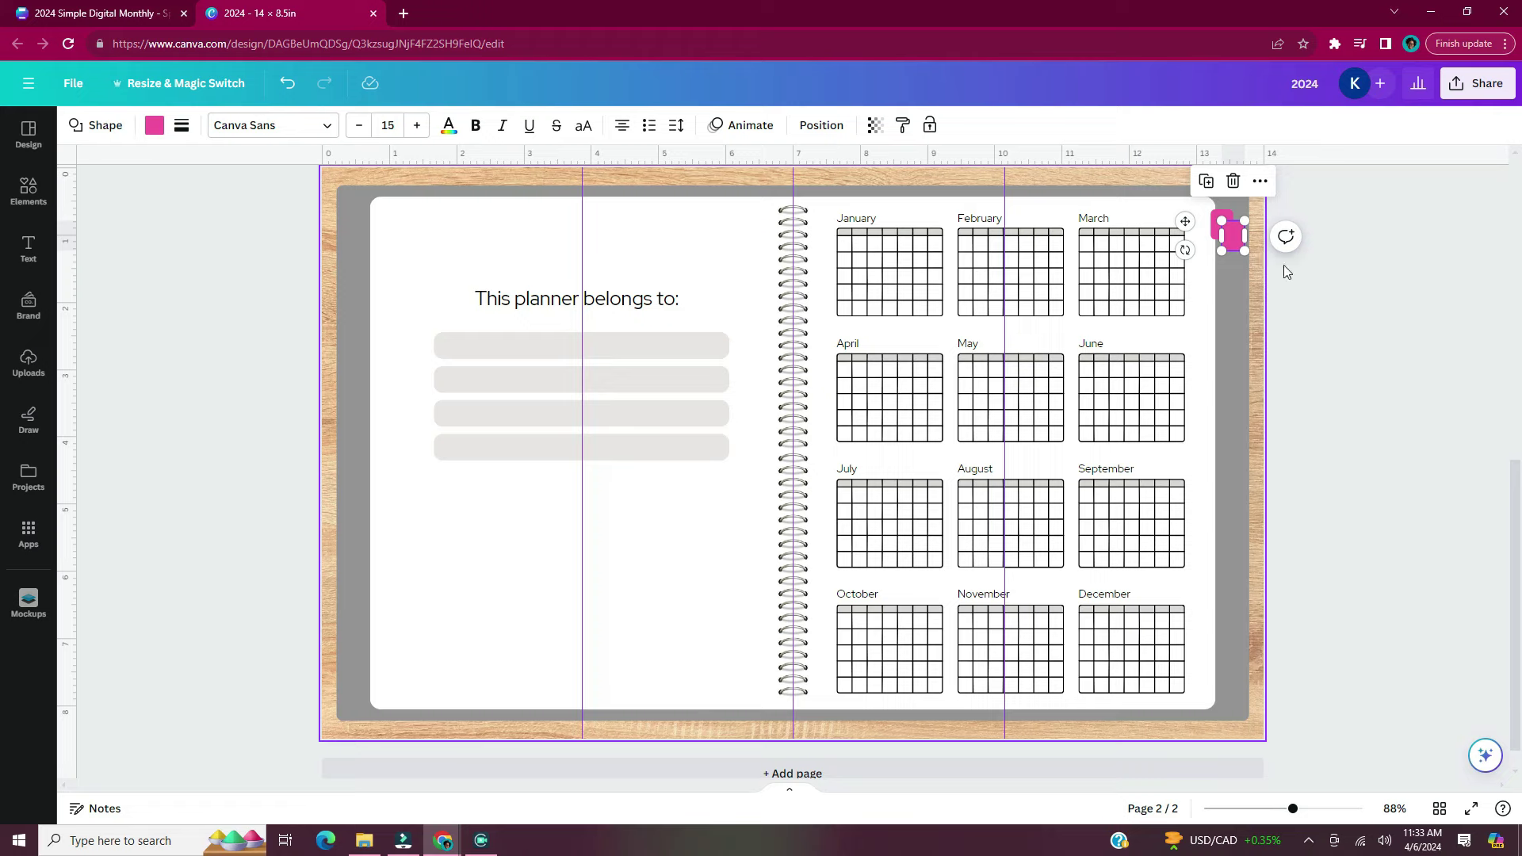
scroll(1268, 269, "up", 5)
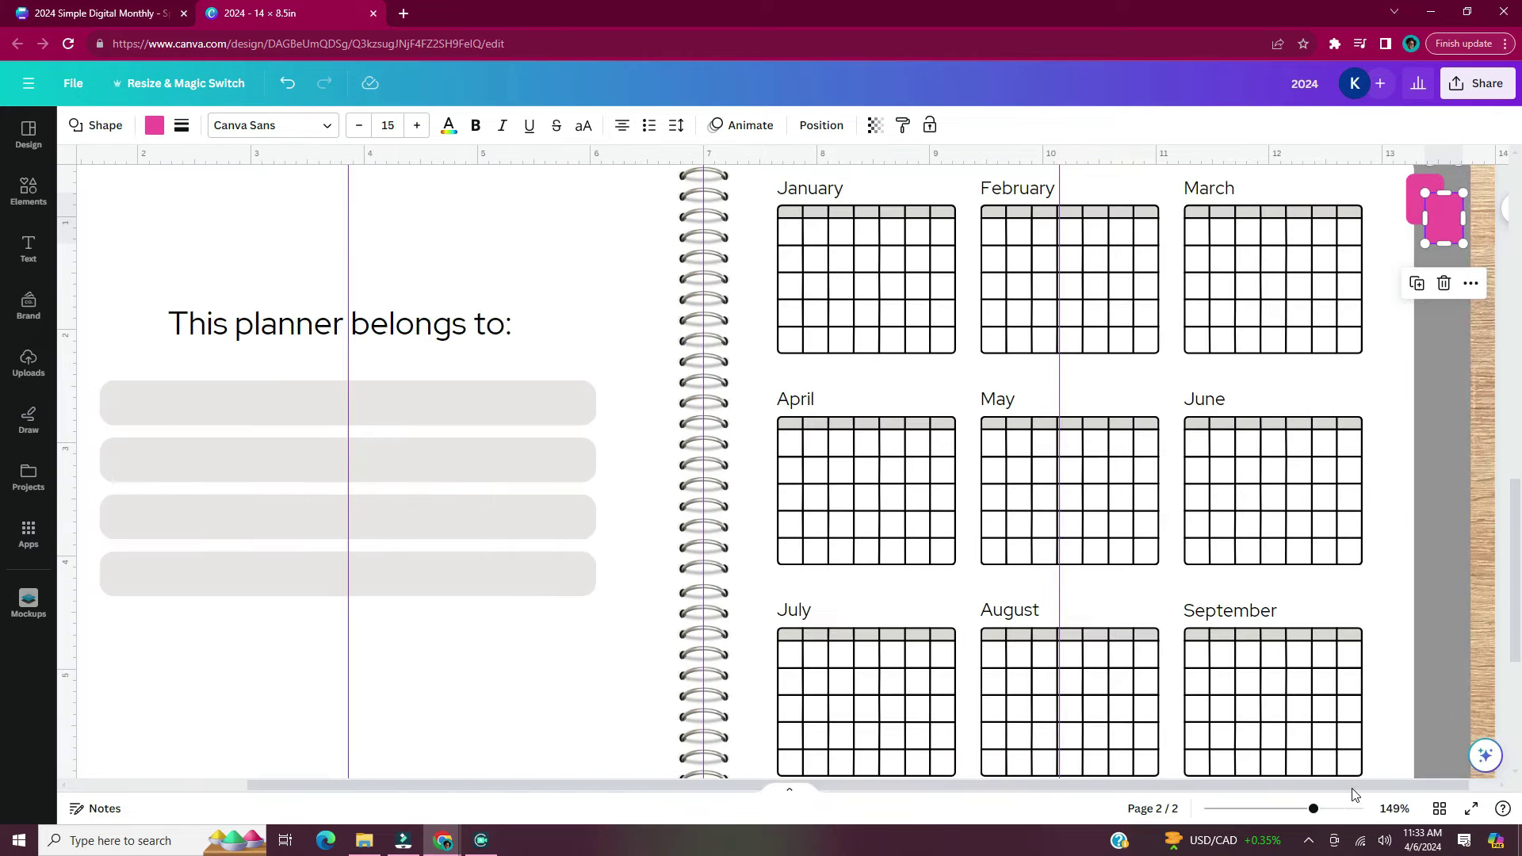
scroll(1352, 788, "right", 1)
scroll(1514, 341, "up", 2)
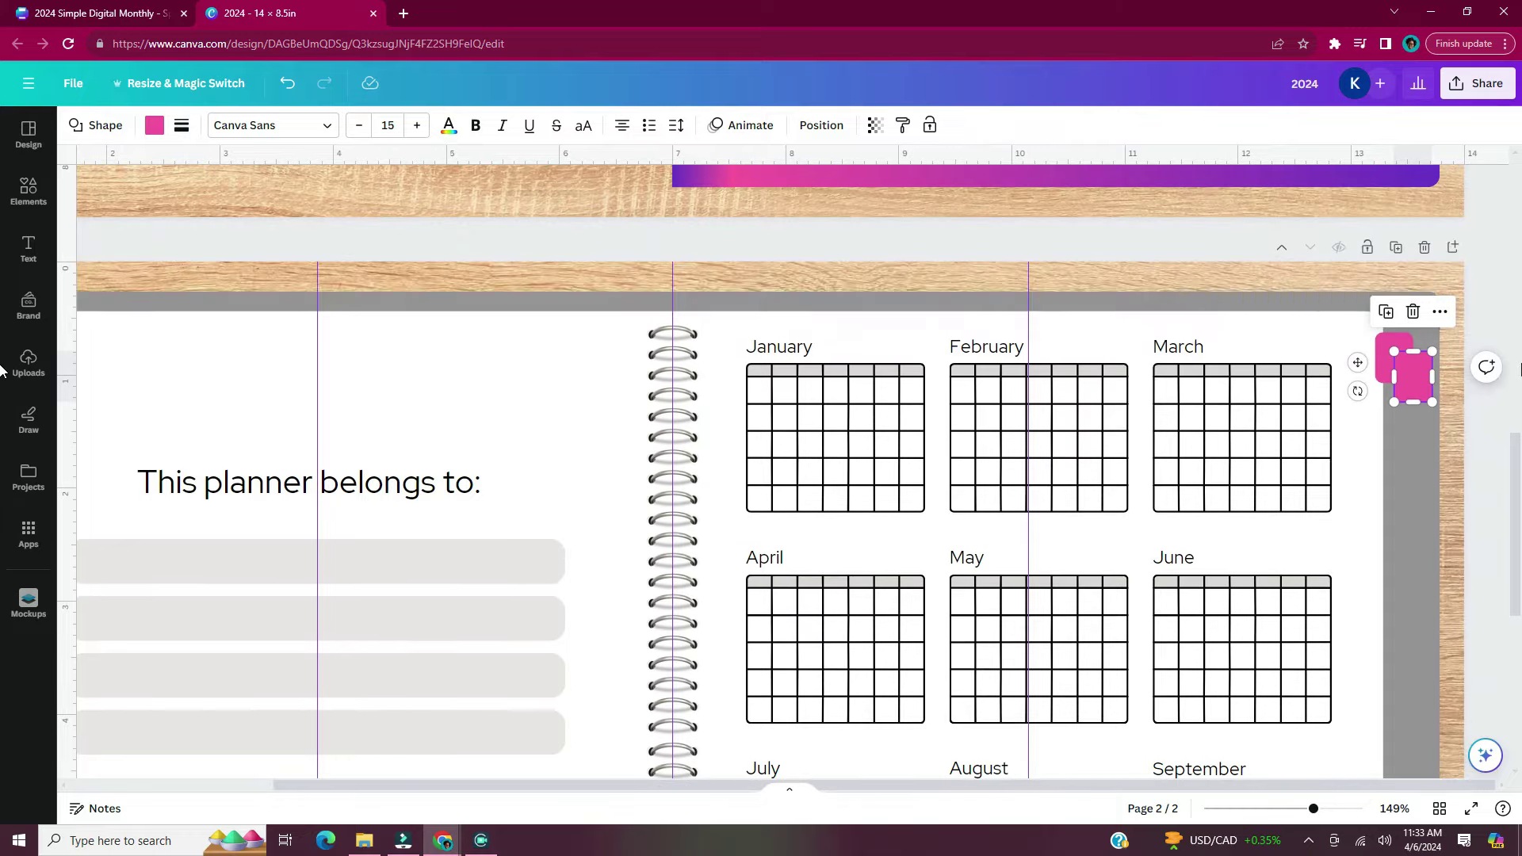
left_click_drag(1415, 377, 1395, 412)
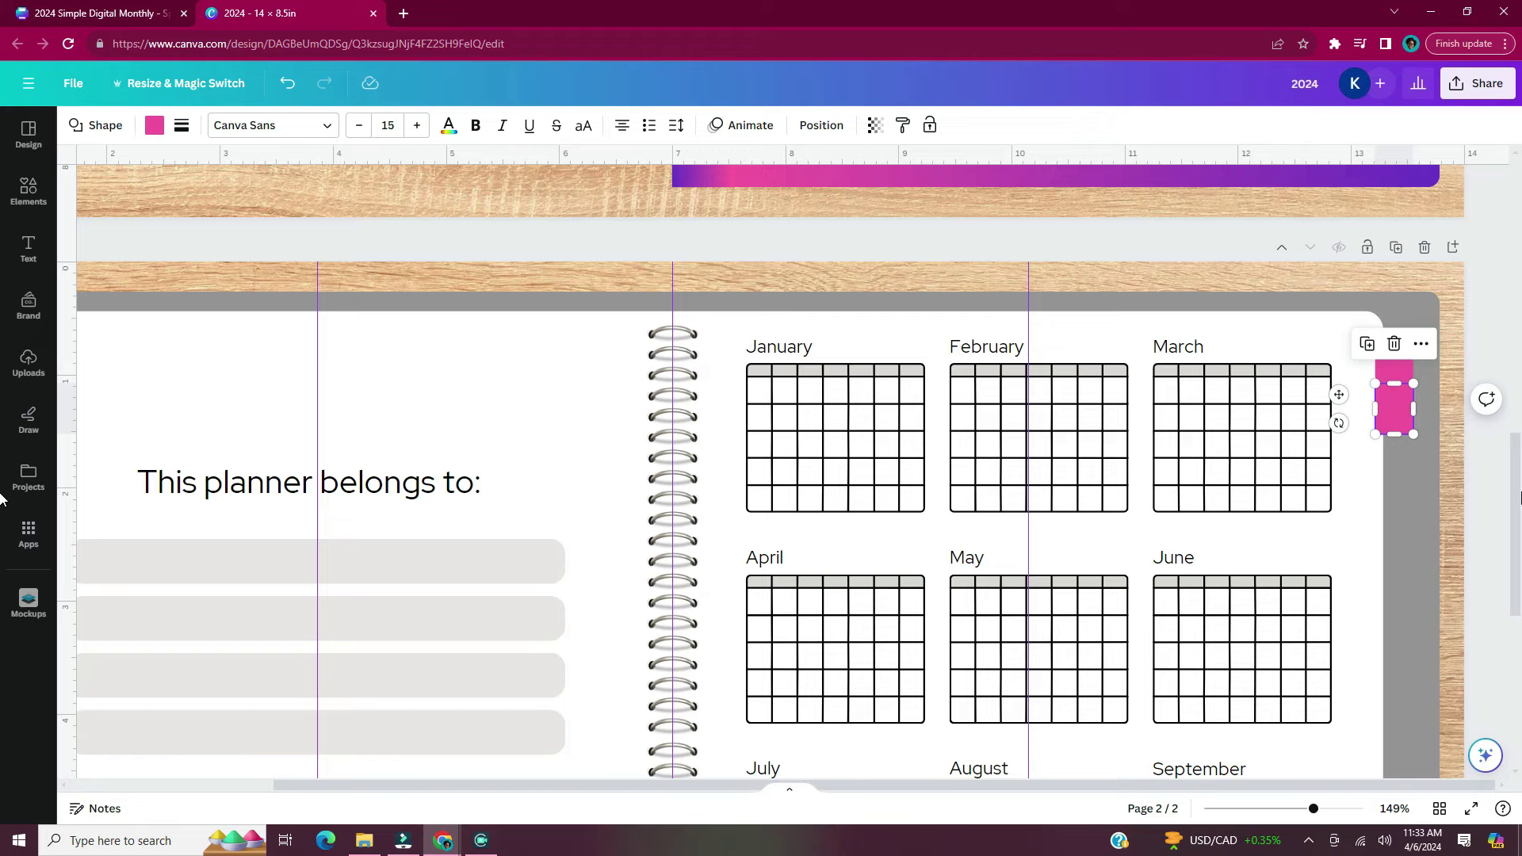
left_click(1496, 339)
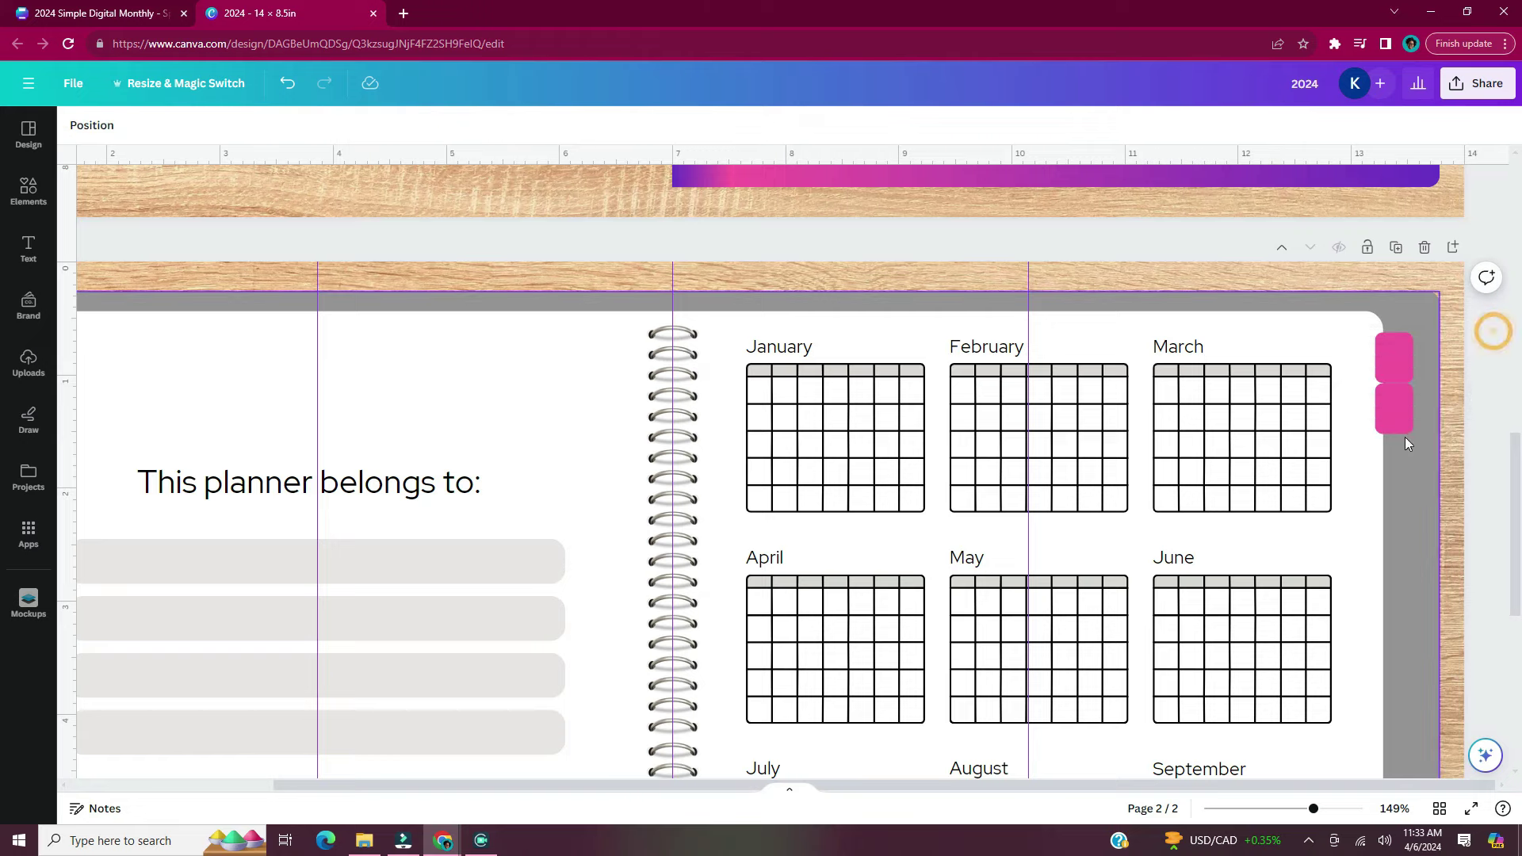
Move the second tab up to leave only a narrow gap below the first
left_click(1390, 411)
scroll(1386, 404, "up", 3)
scroll(1386, 406, "up", 5)
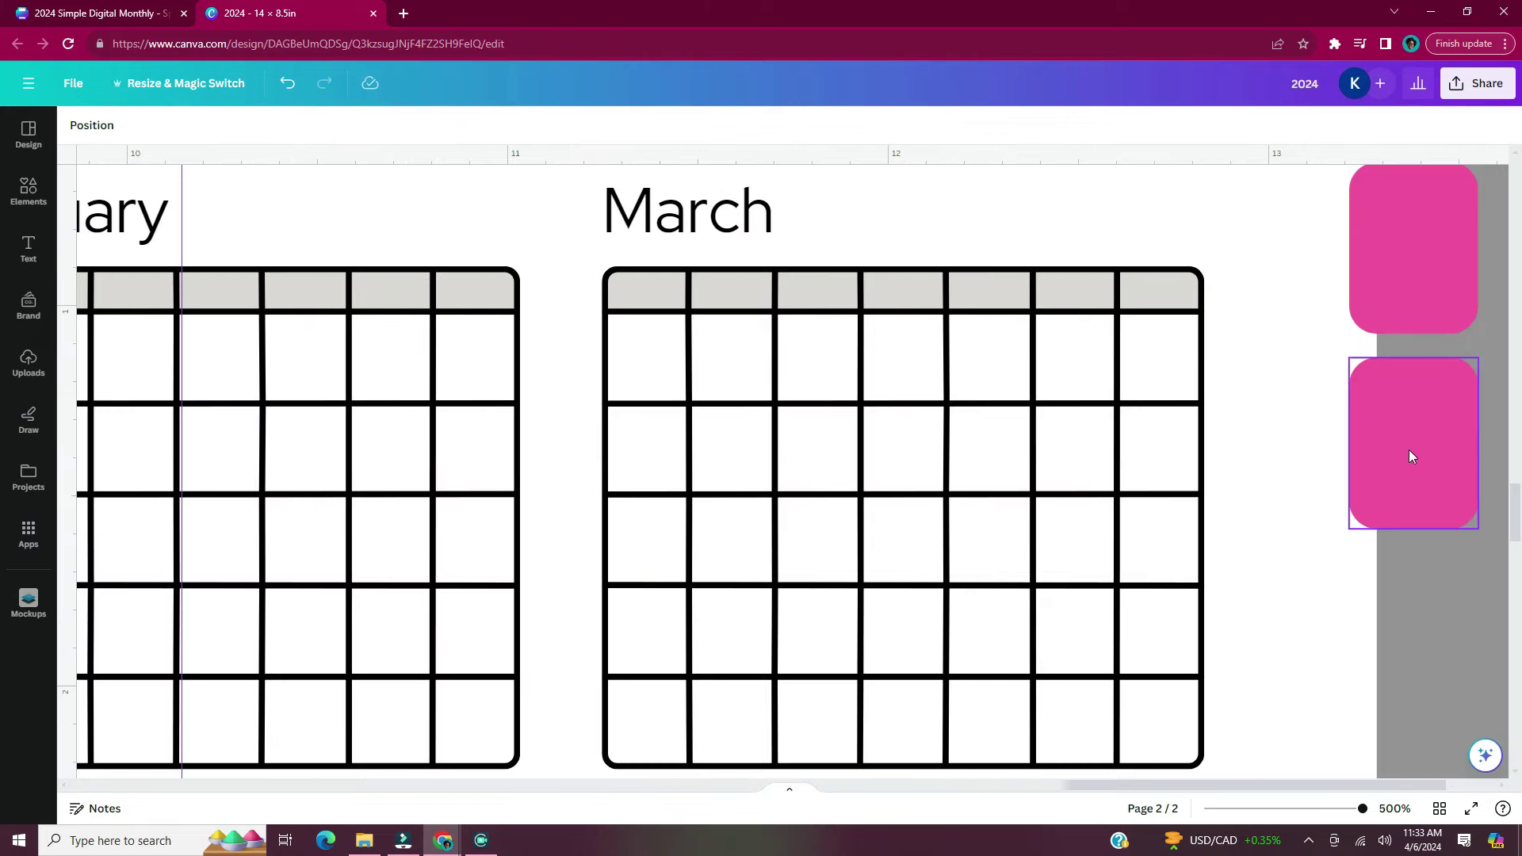
left_click(1409, 444)
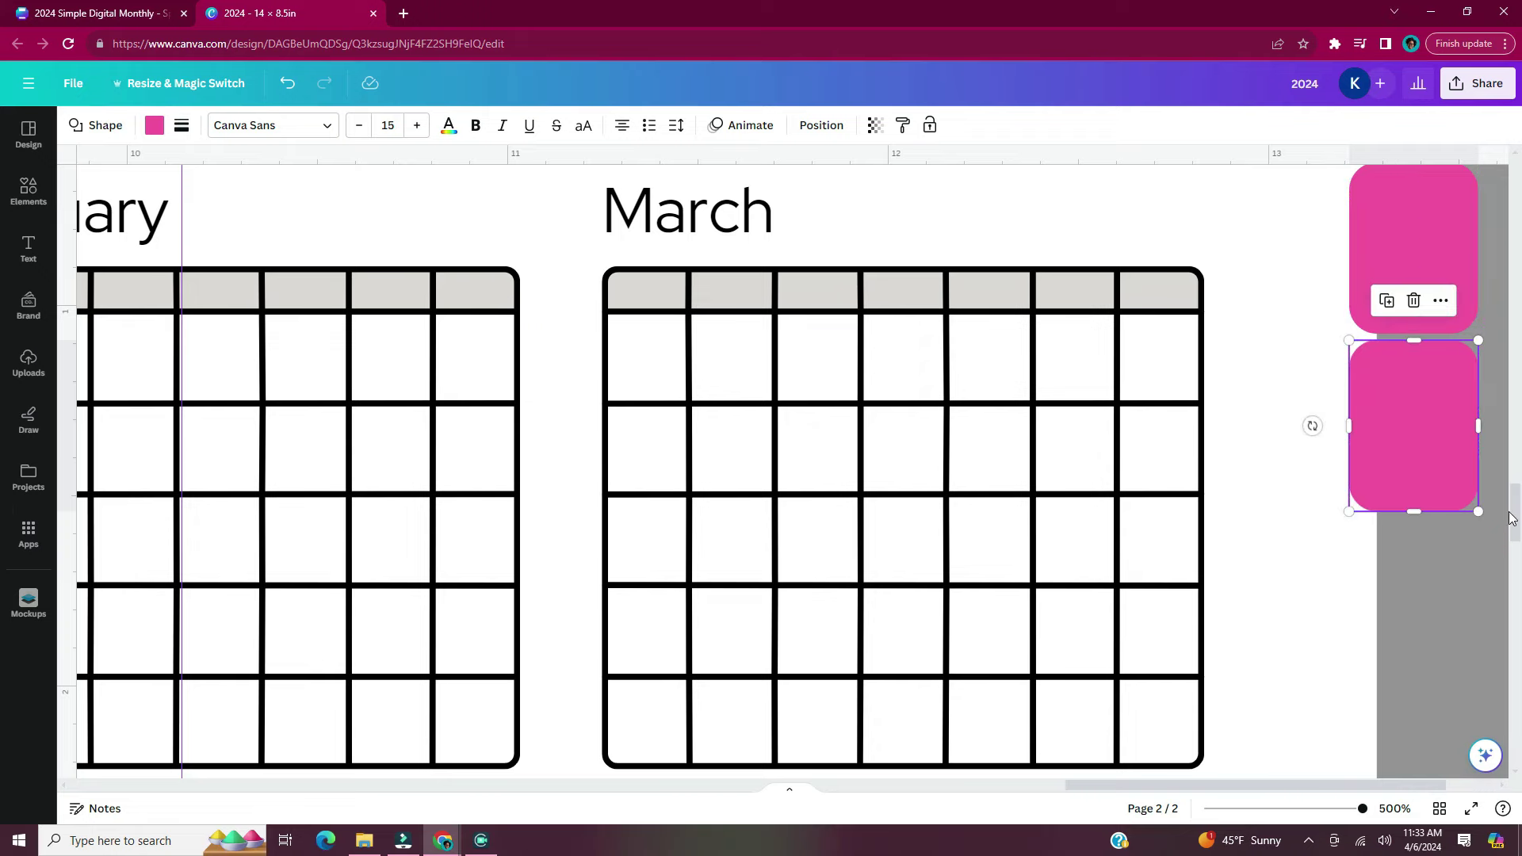
Duplicate the tabs repeatedly and stack the copies downward until sixteen tabs line the full height of the page edge
scroll(1493, 513, "down", 7)
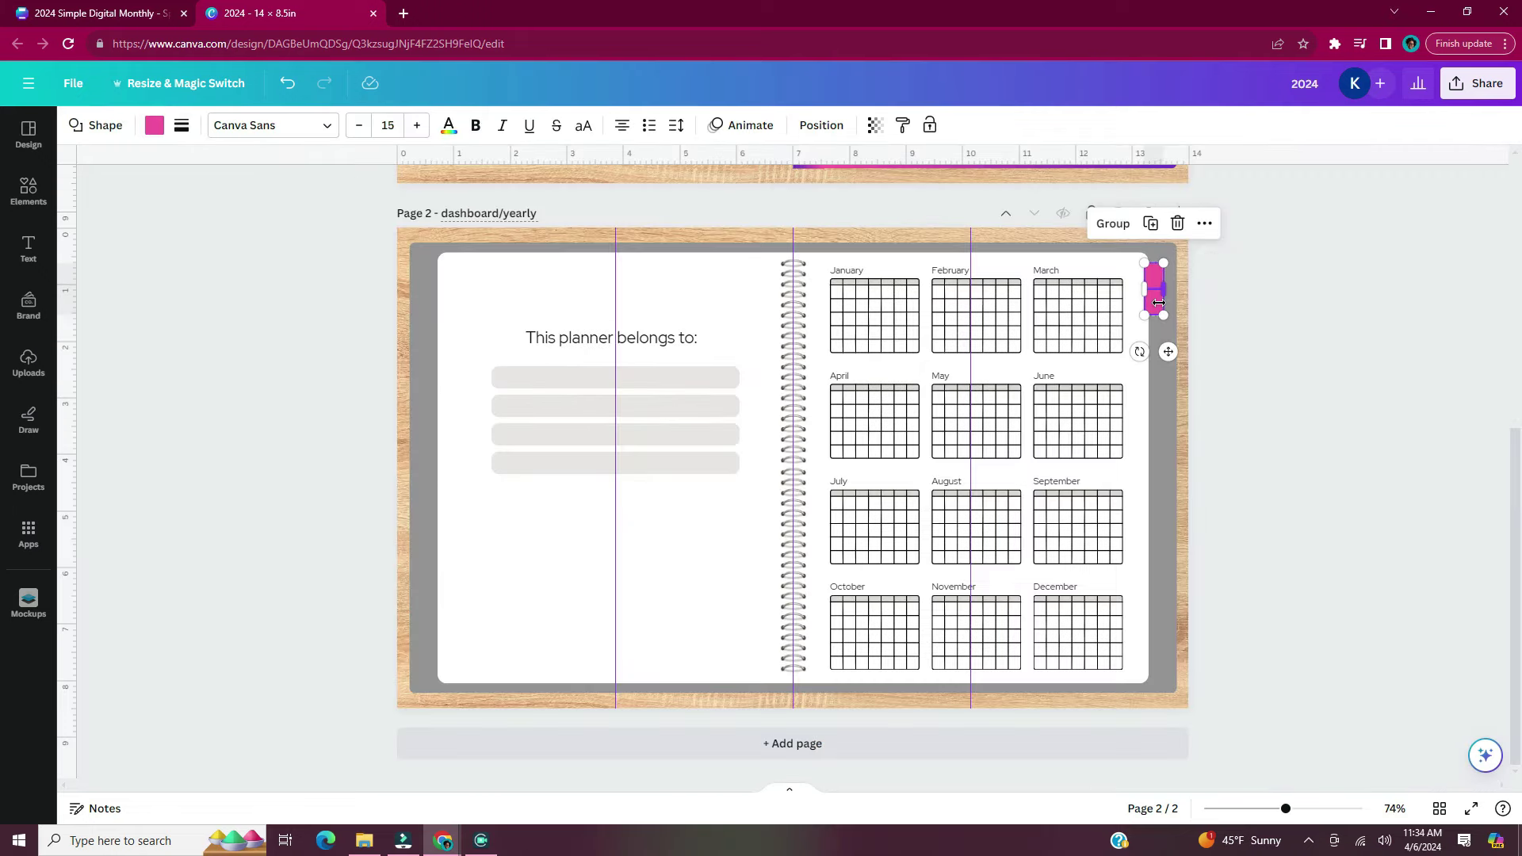
key("ctrl+d")
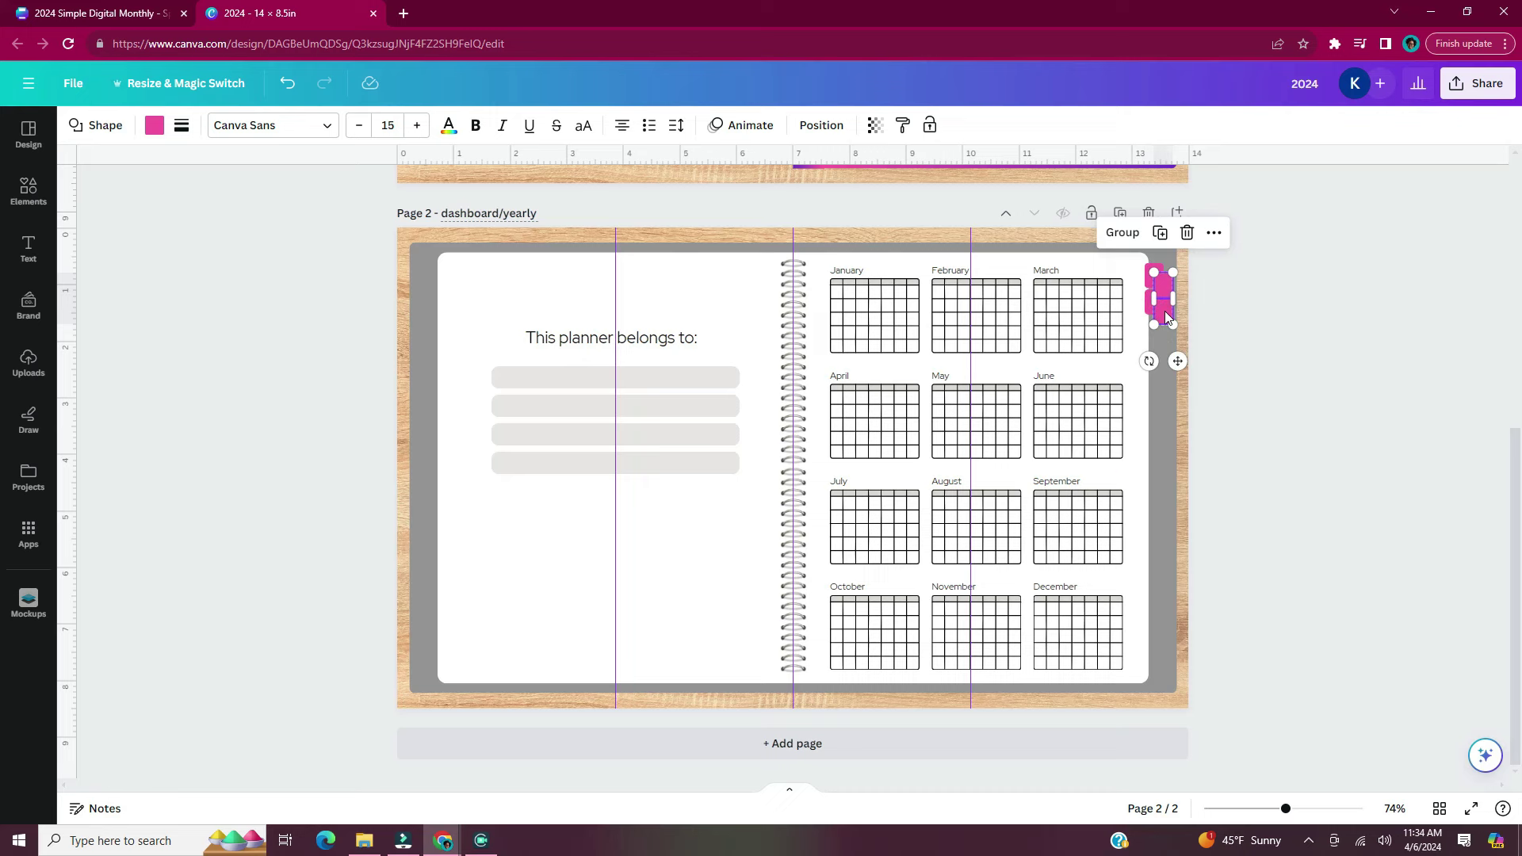
left_click_drag(1166, 317, 1154, 356)
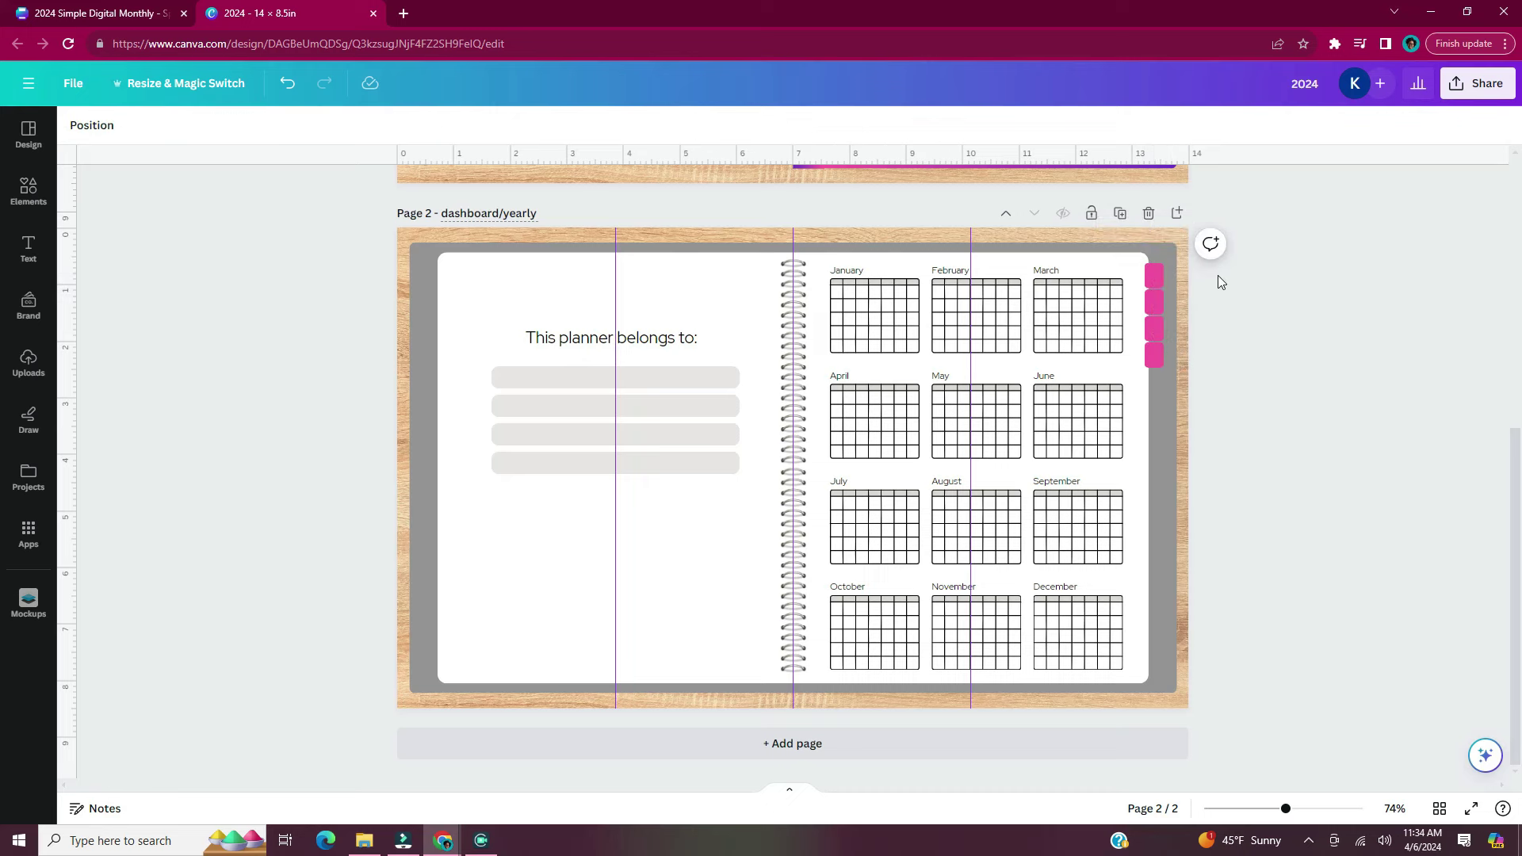
key("ctrl+d")
left_click_drag(1153, 368, 1154, 398)
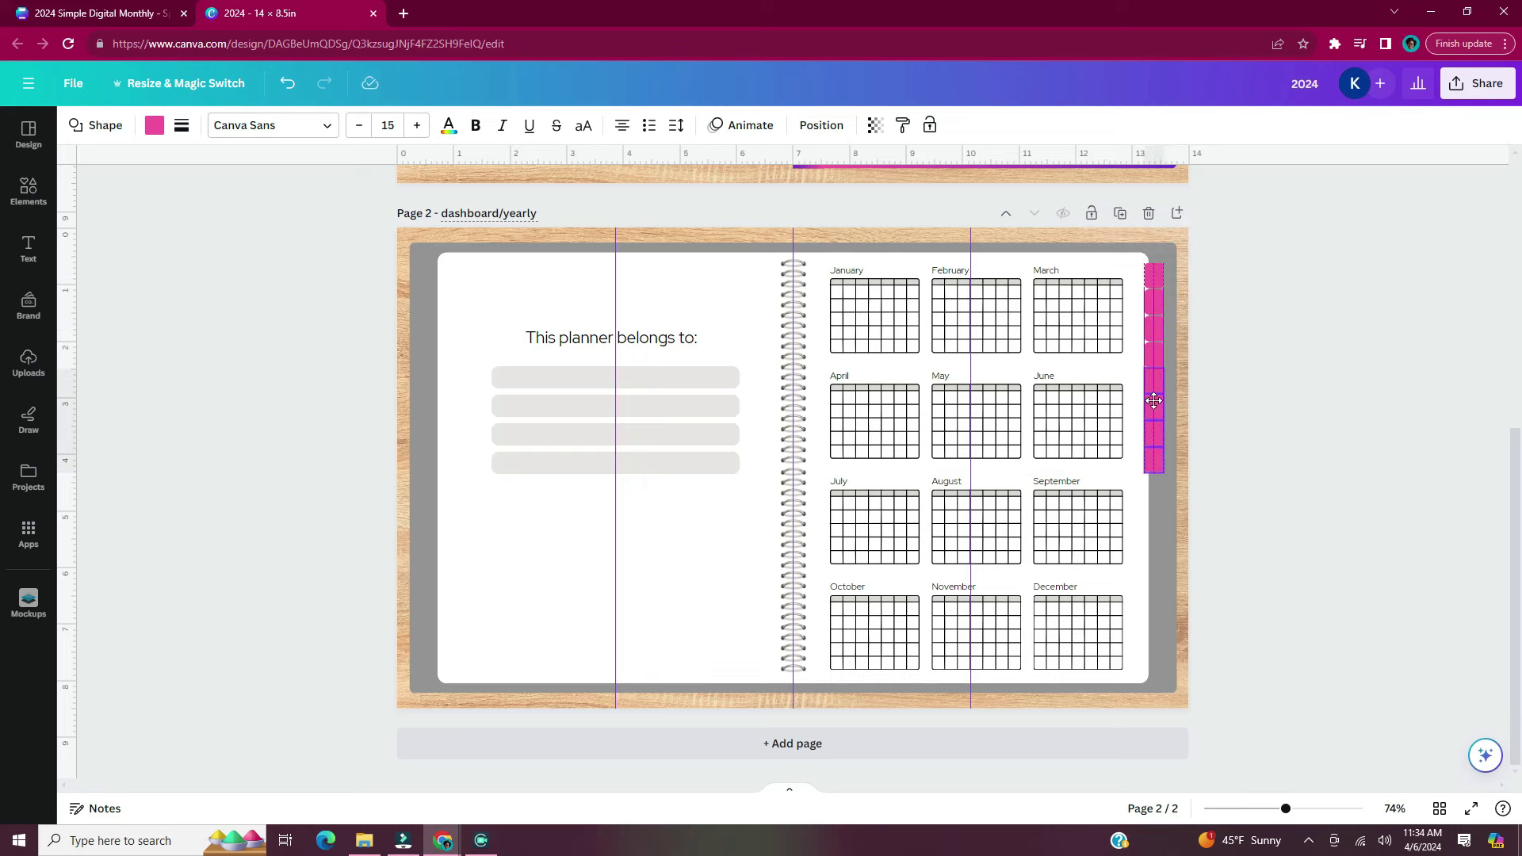
left_click_drag(1237, 228, 1276, 460)
key("ctrl+d")
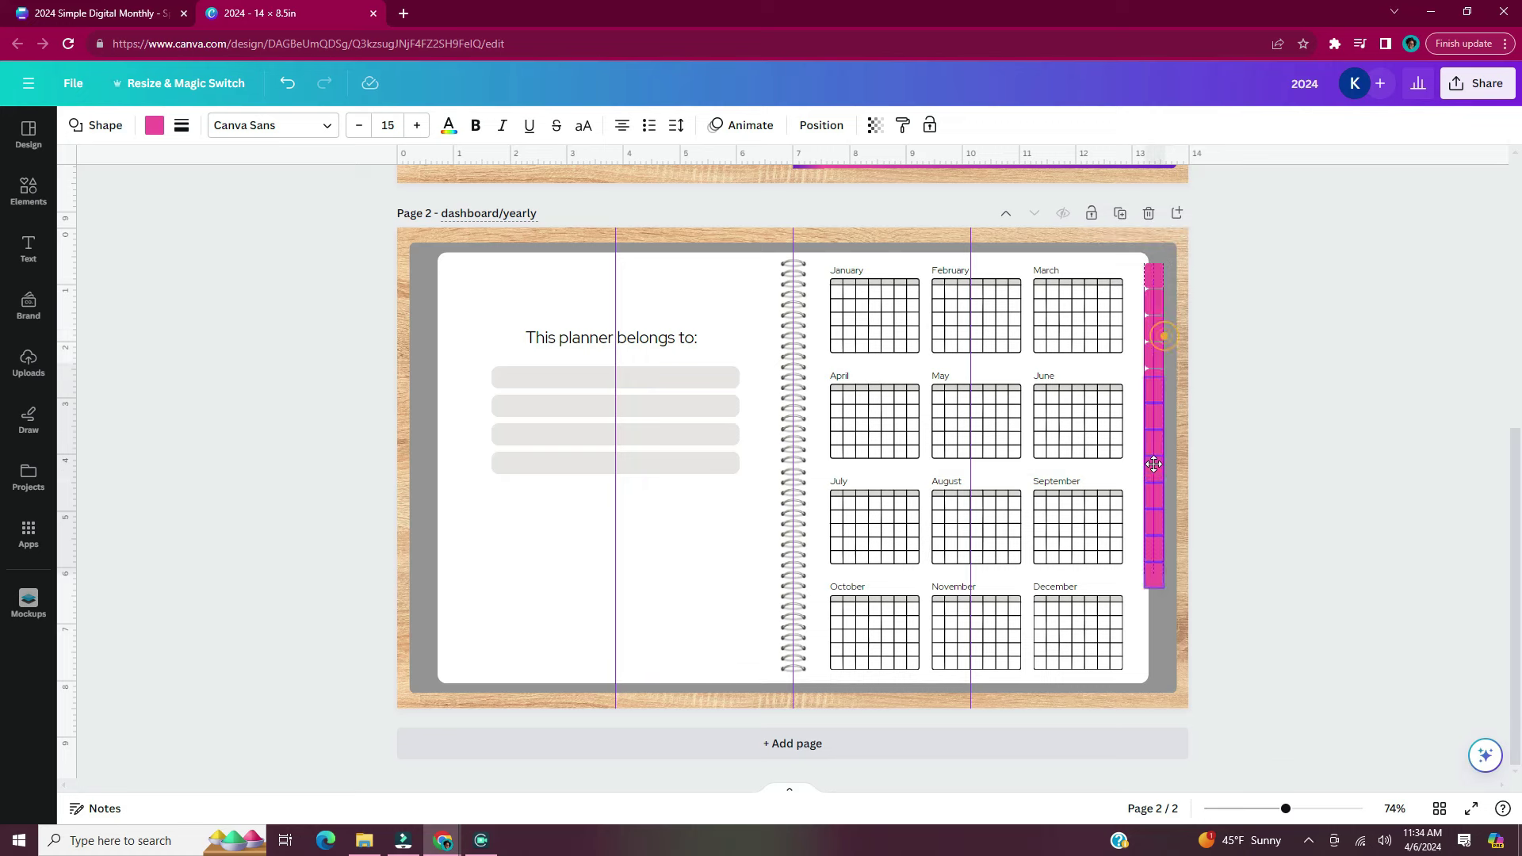
left_click(1179, 295)
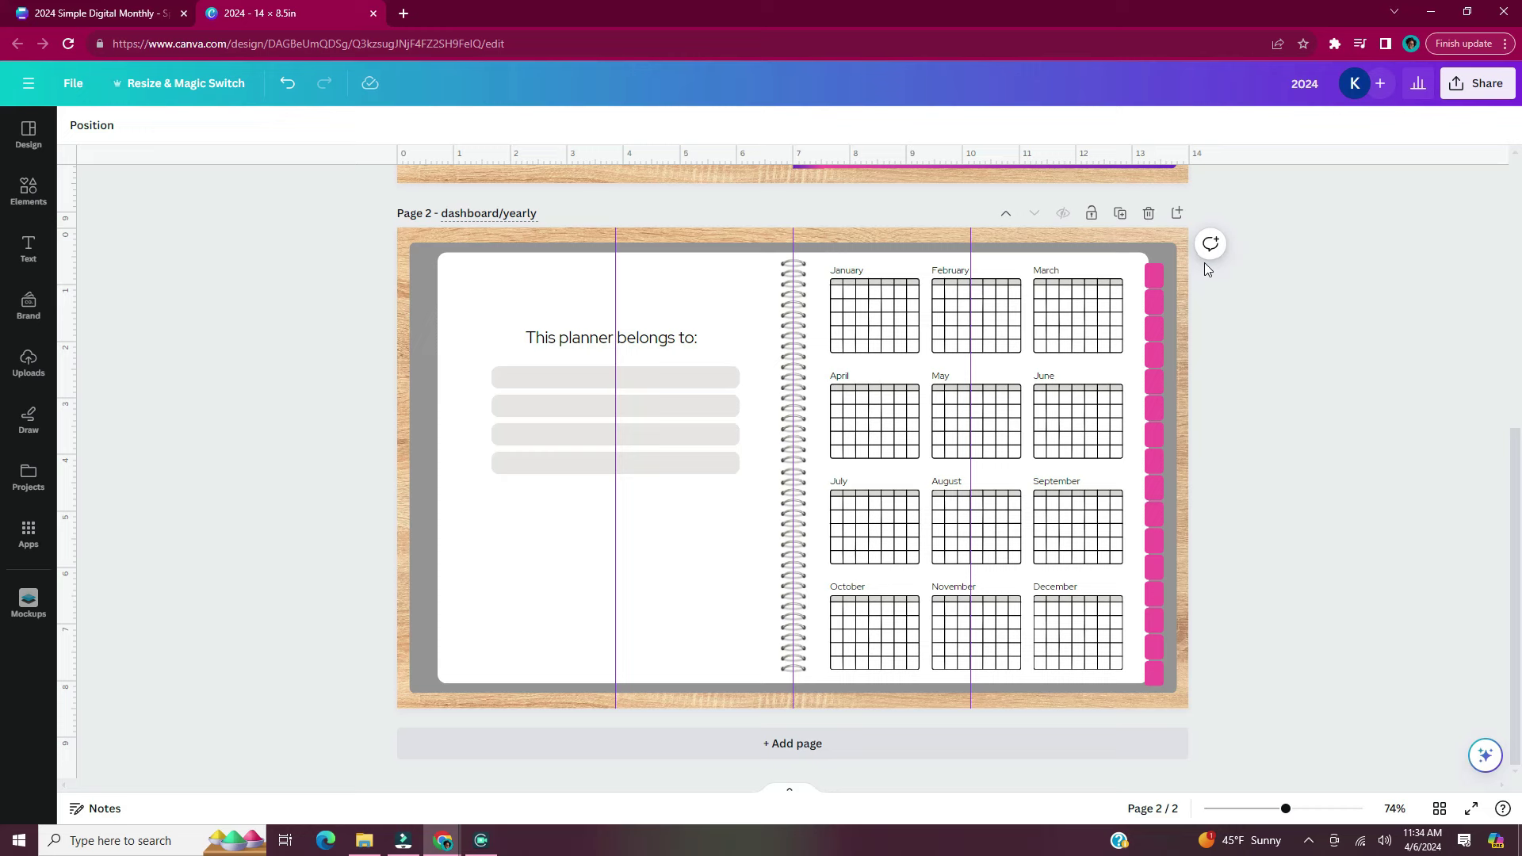
Select all the pink tabs and space them evenly with Tidy up
left_click_drag(1203, 265, 1151, 673)
right_click(1219, 459)
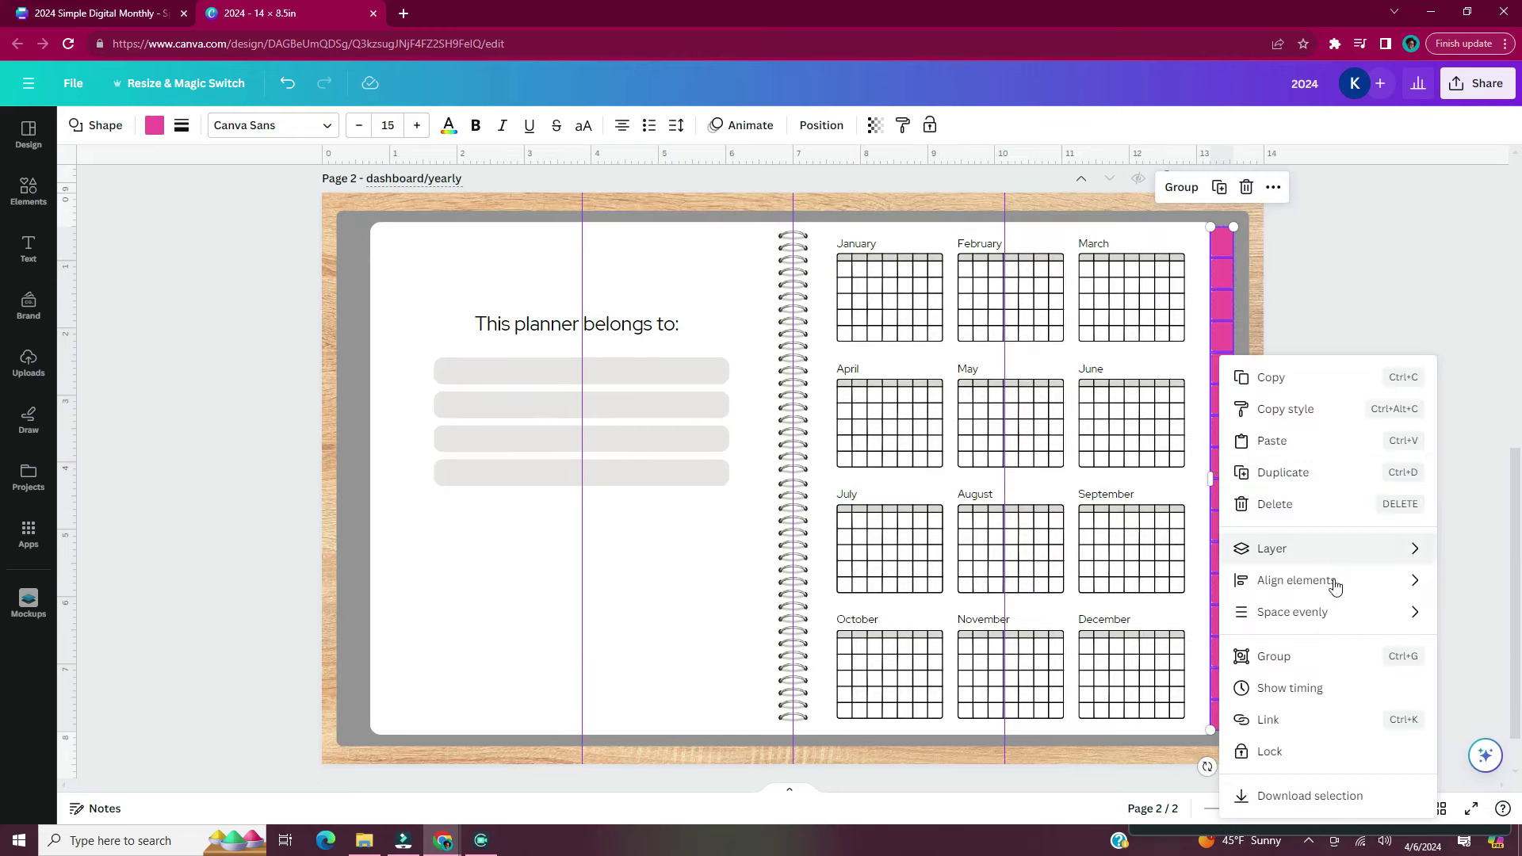
mouse_move(1335, 611)
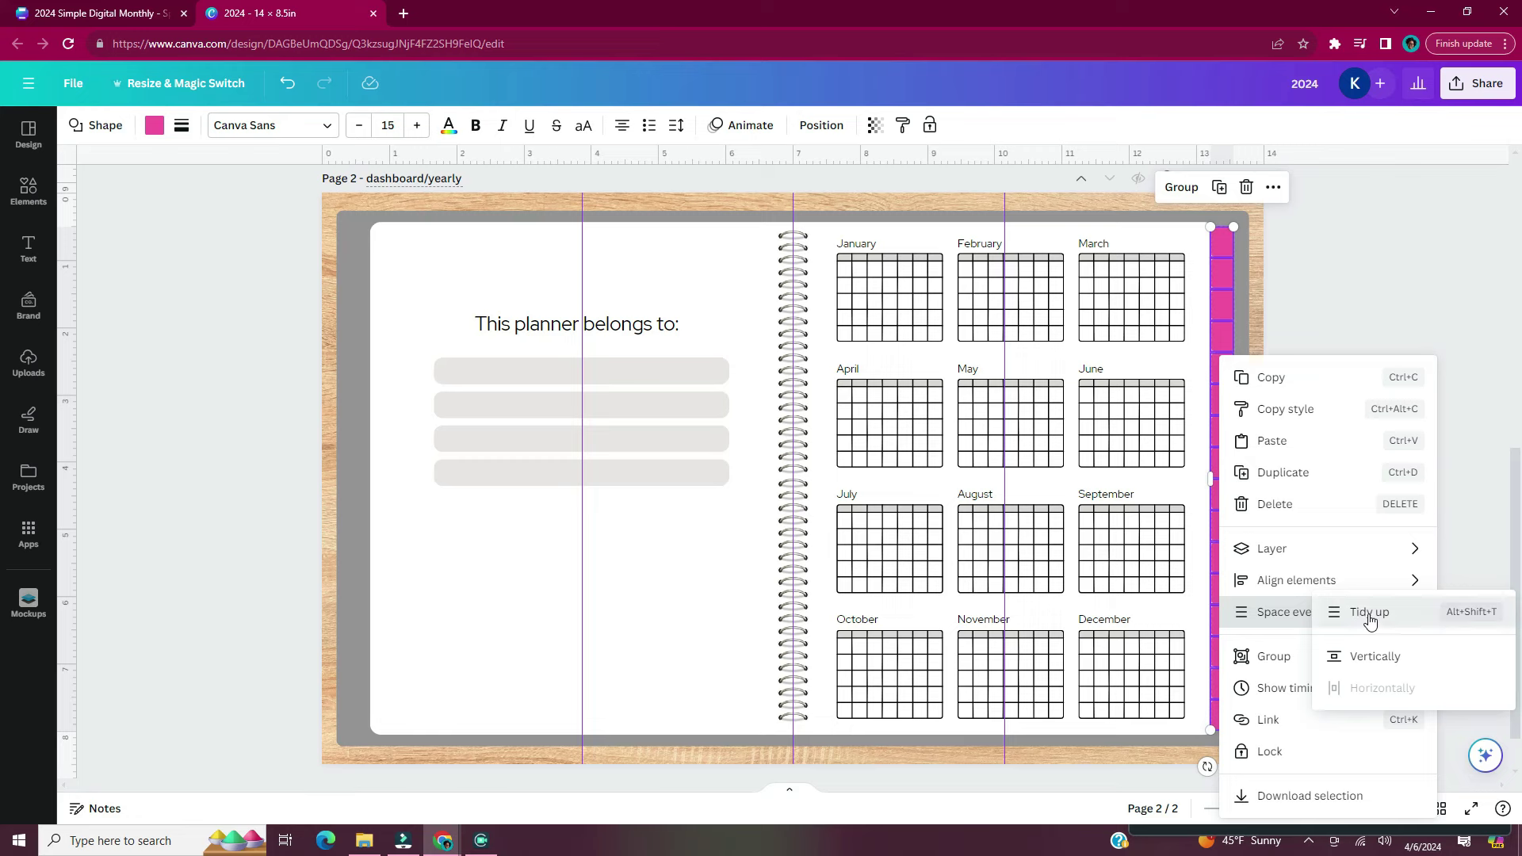
left_click(1370, 612)
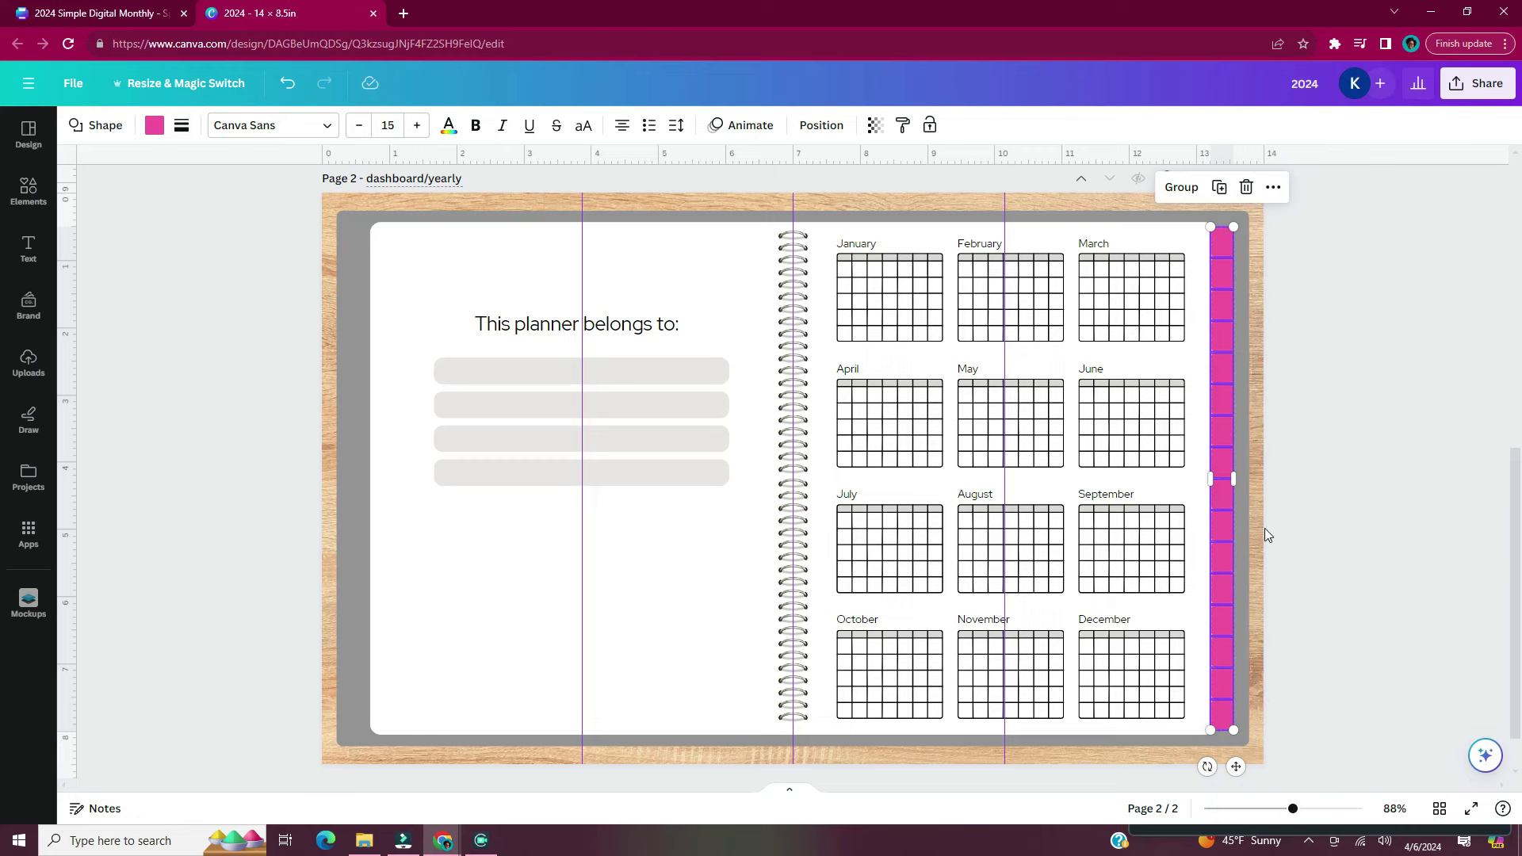
Show the page's layers and group all the selected tabs
right_click(1219, 502)
mouse_move(1267, 580)
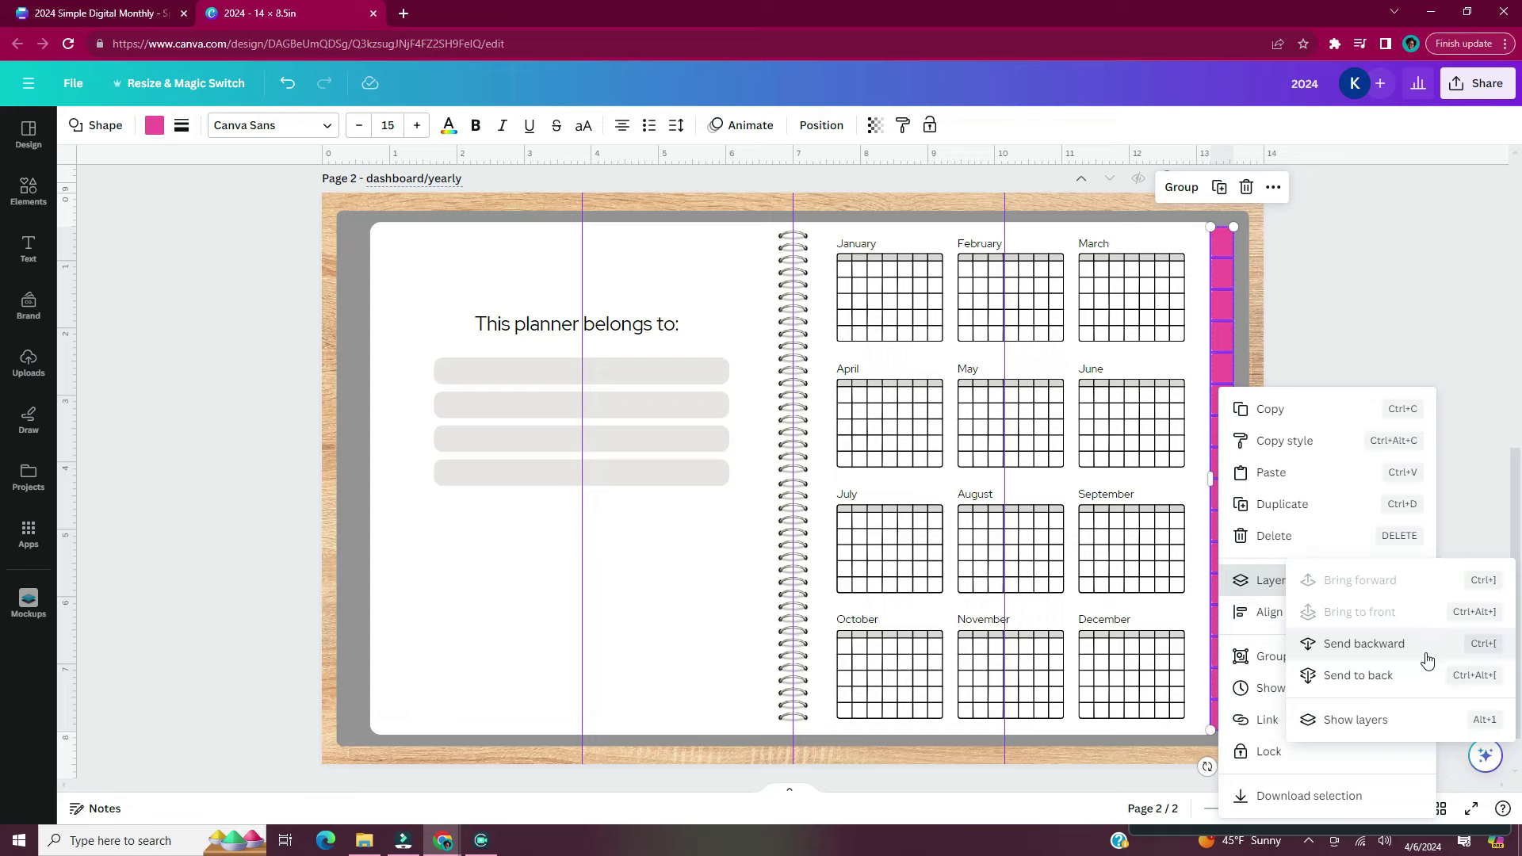
left_click(1418, 718)
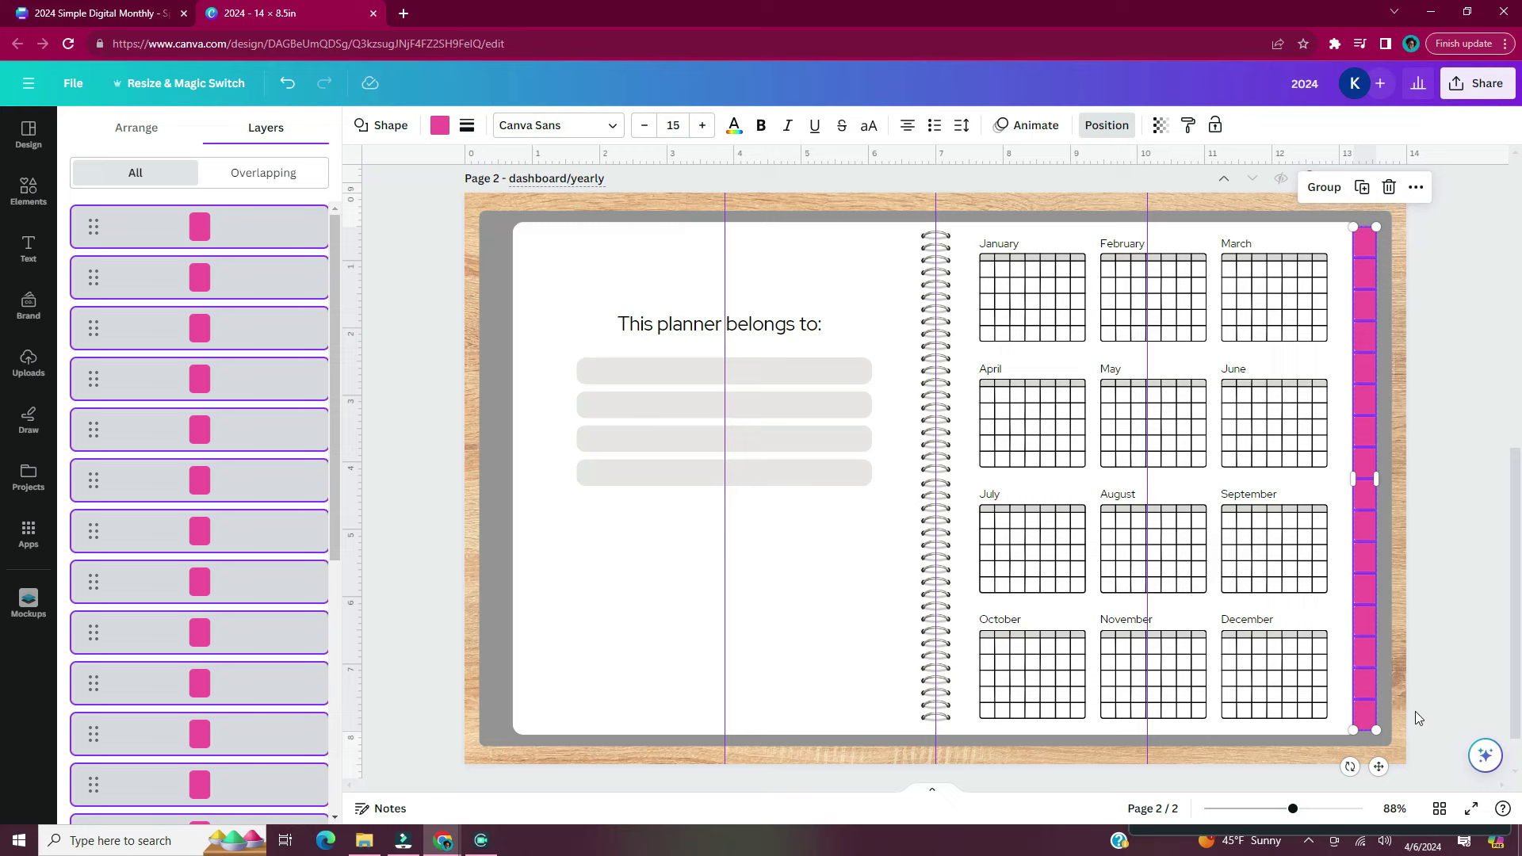
left_click(1324, 187)
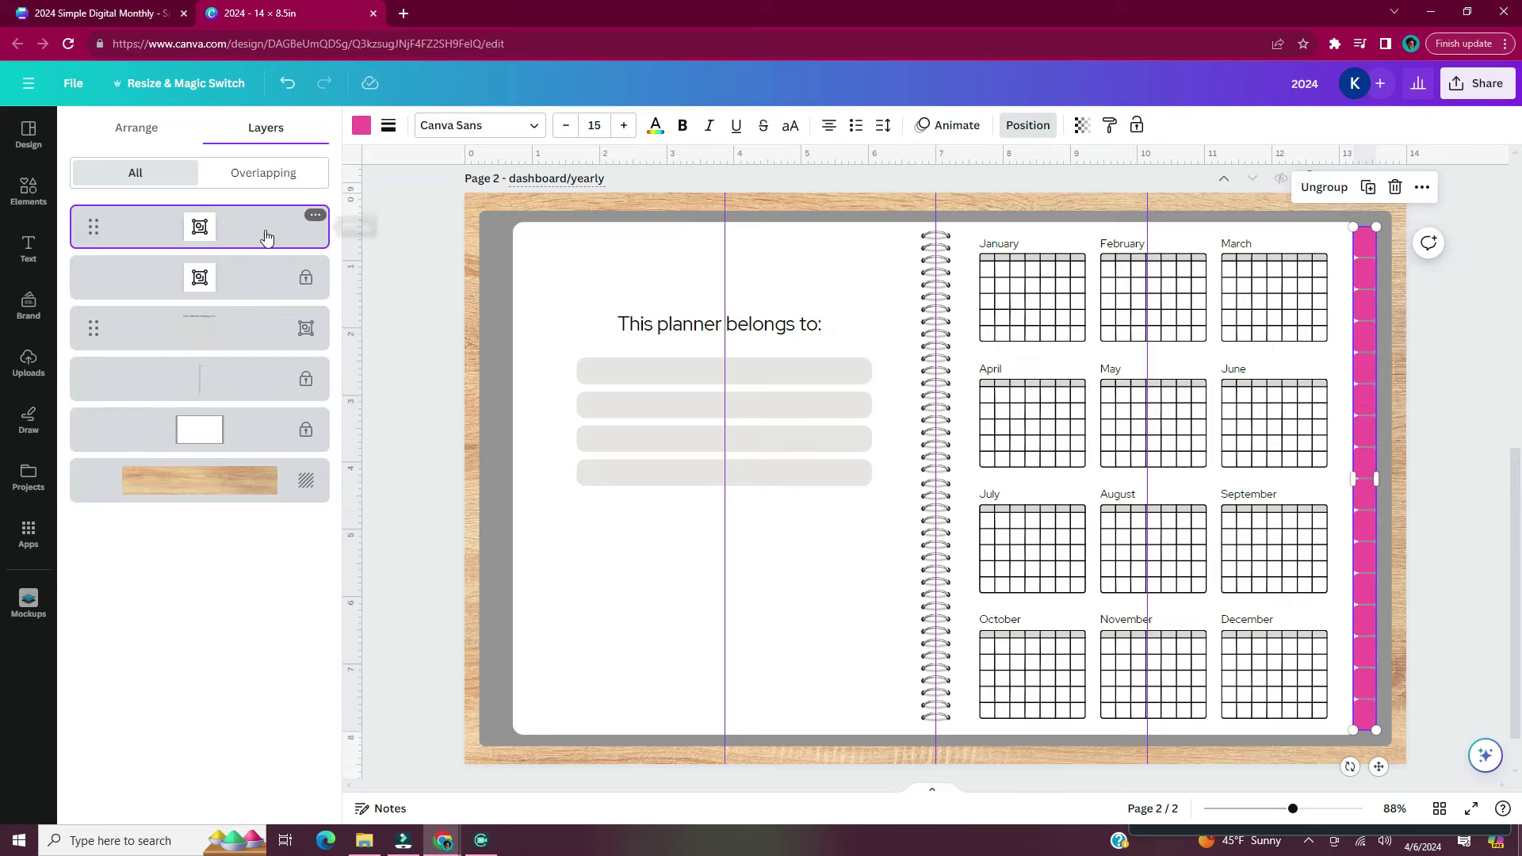
Try to move the tab group behind the locked page background in the layer order
left_click_drag(271, 235, 265, 427)
left_click_drag(275, 403, 270, 222)
Unlock the planner page background and ungroup its white page from the gray cover
left_click(381, 586)
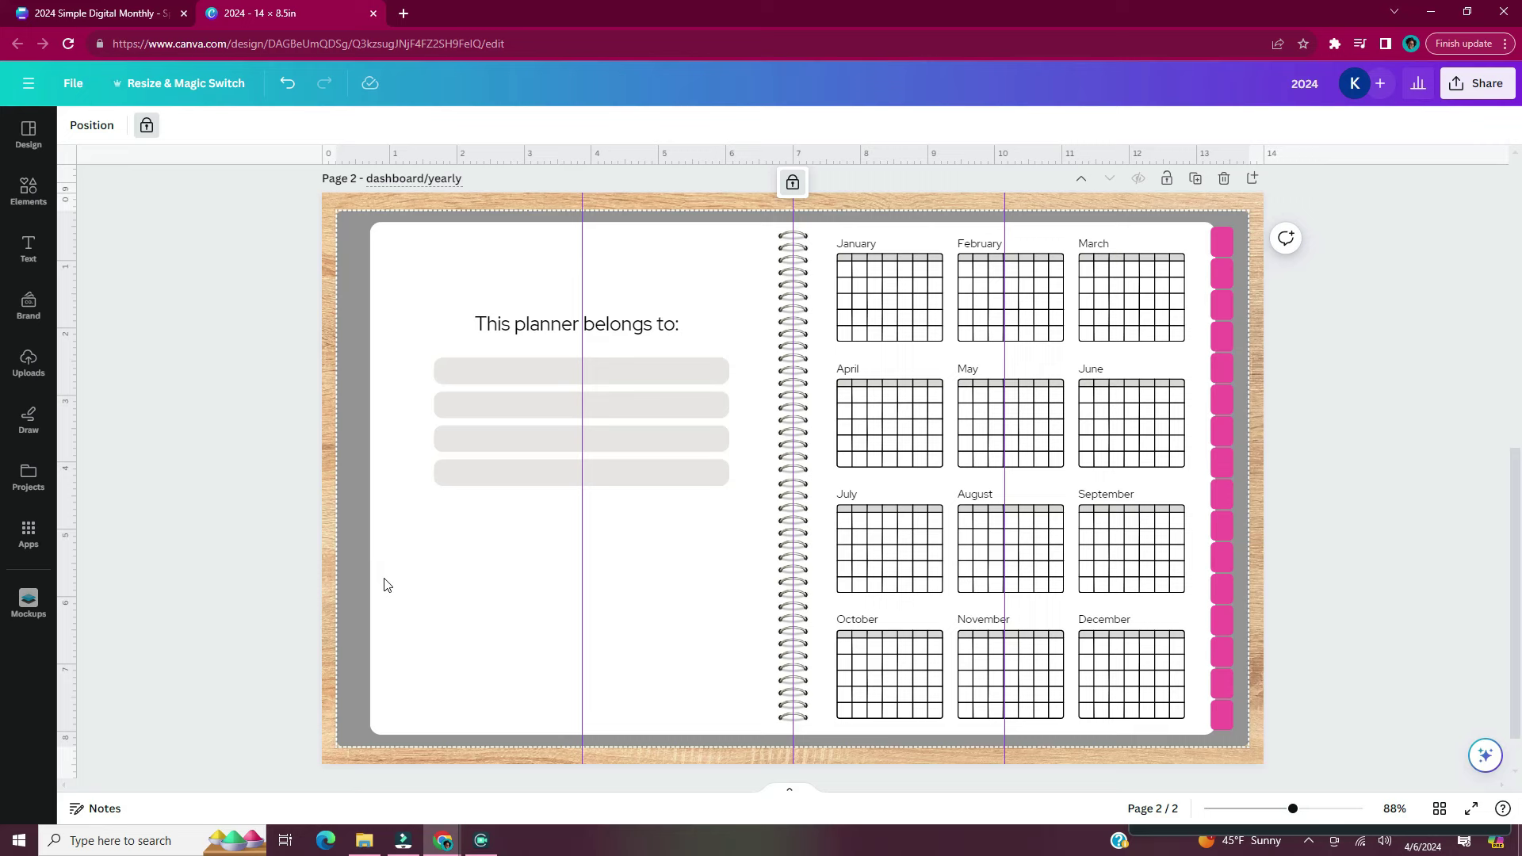
left_click(792, 182)
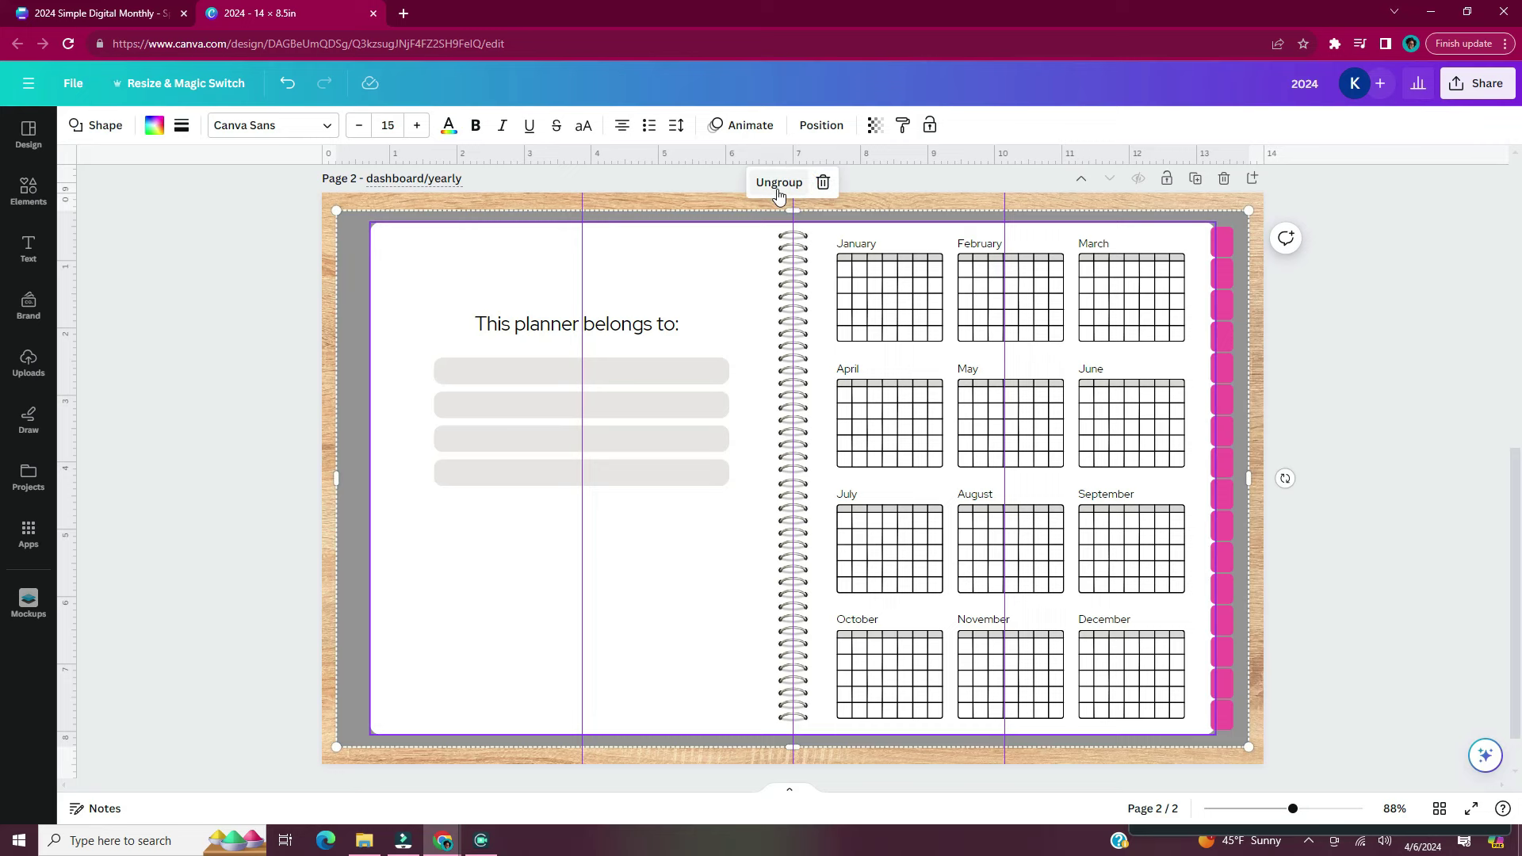
left_click(779, 183)
Move the tab group between the white page and the gray cover in the layer order
right_click(354, 391)
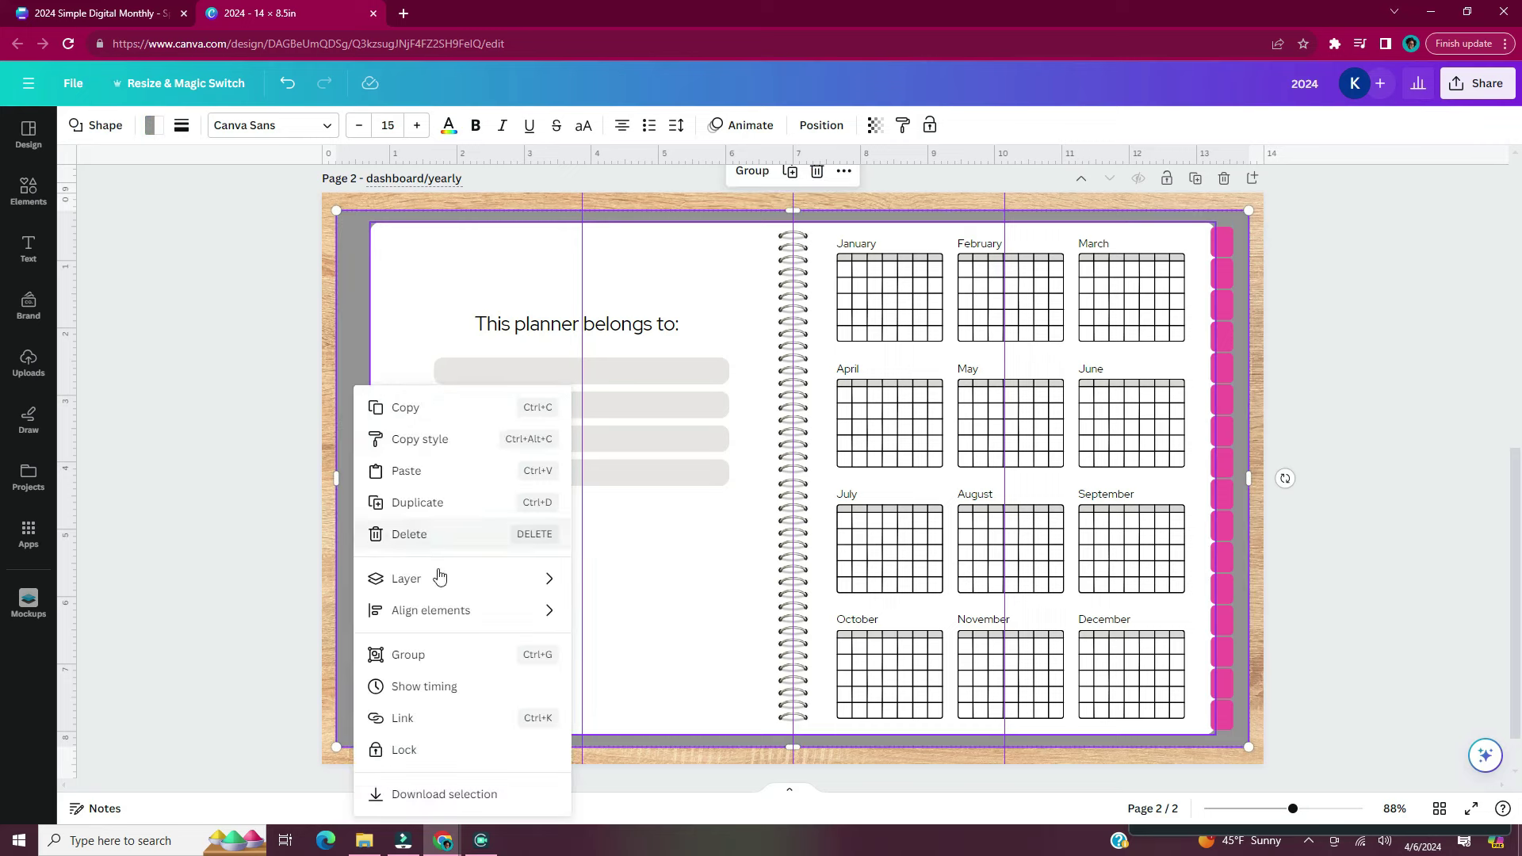
mouse_move(441, 579)
left_click(682, 725)
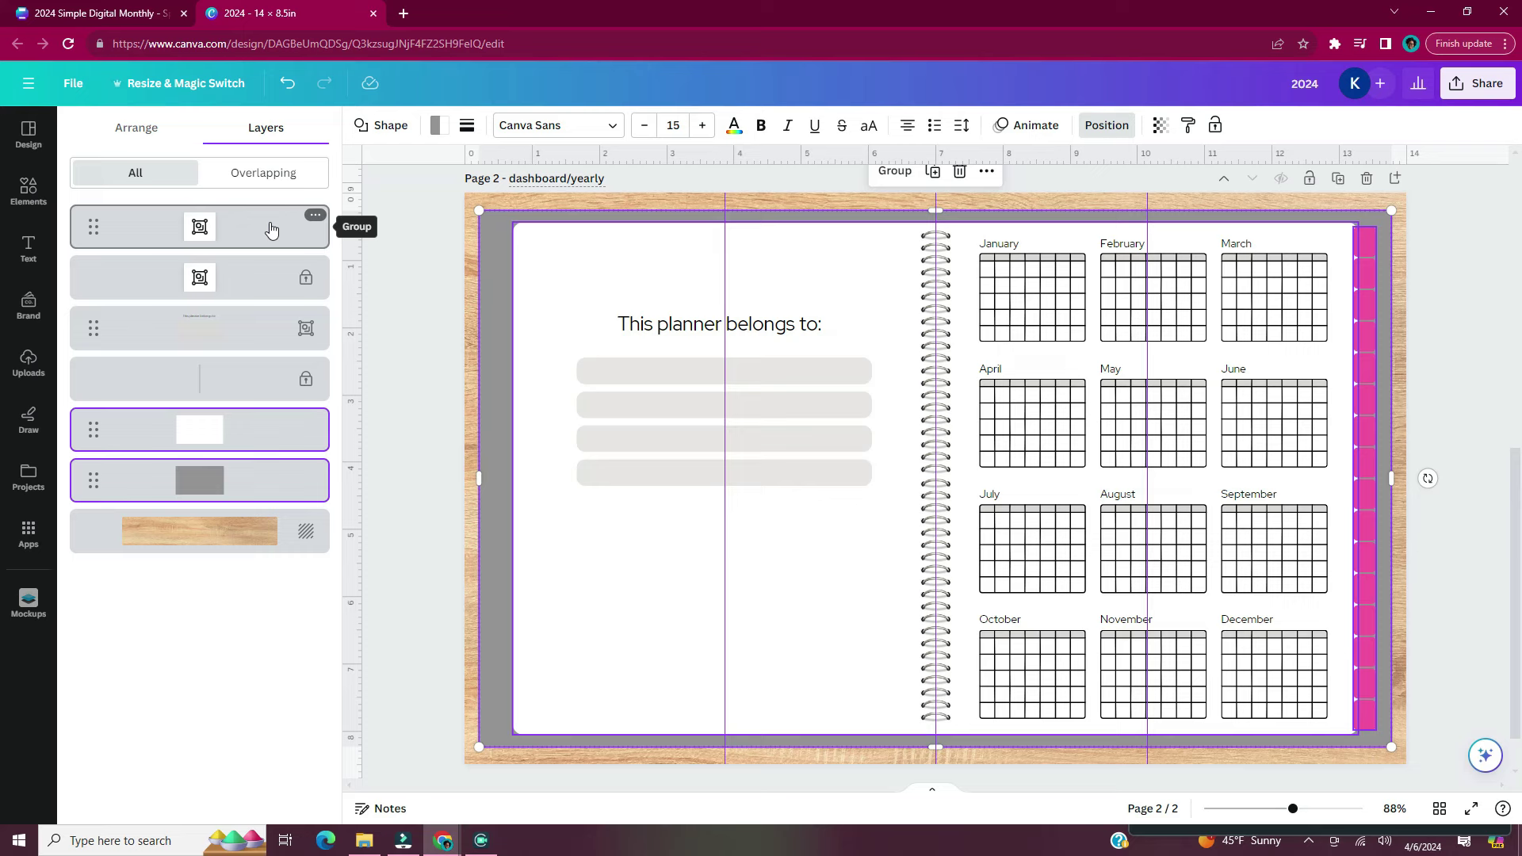
left_click_drag(270, 229, 273, 449)
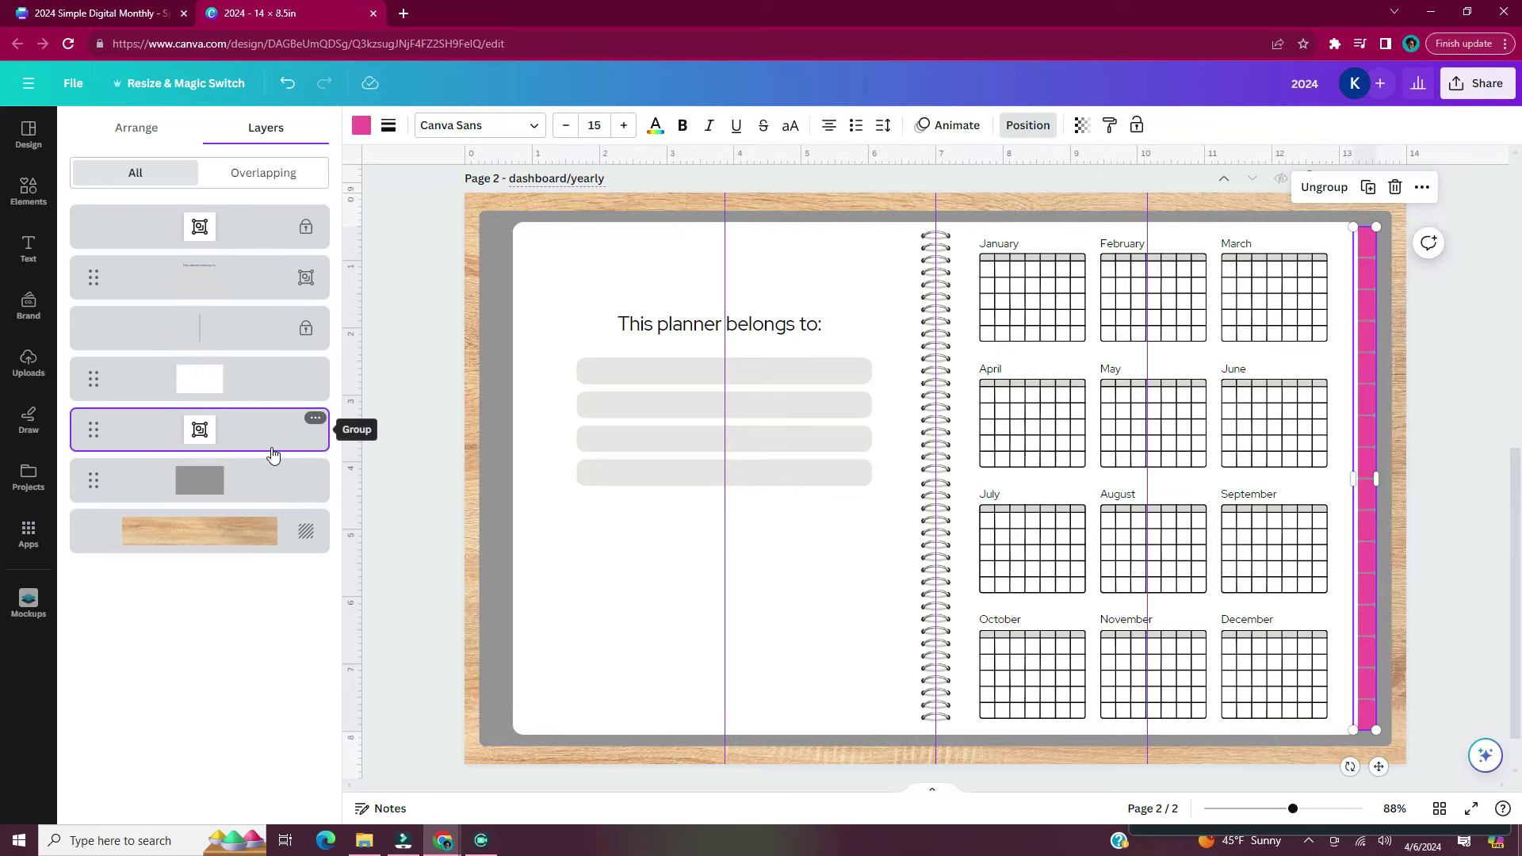
left_click(424, 412)
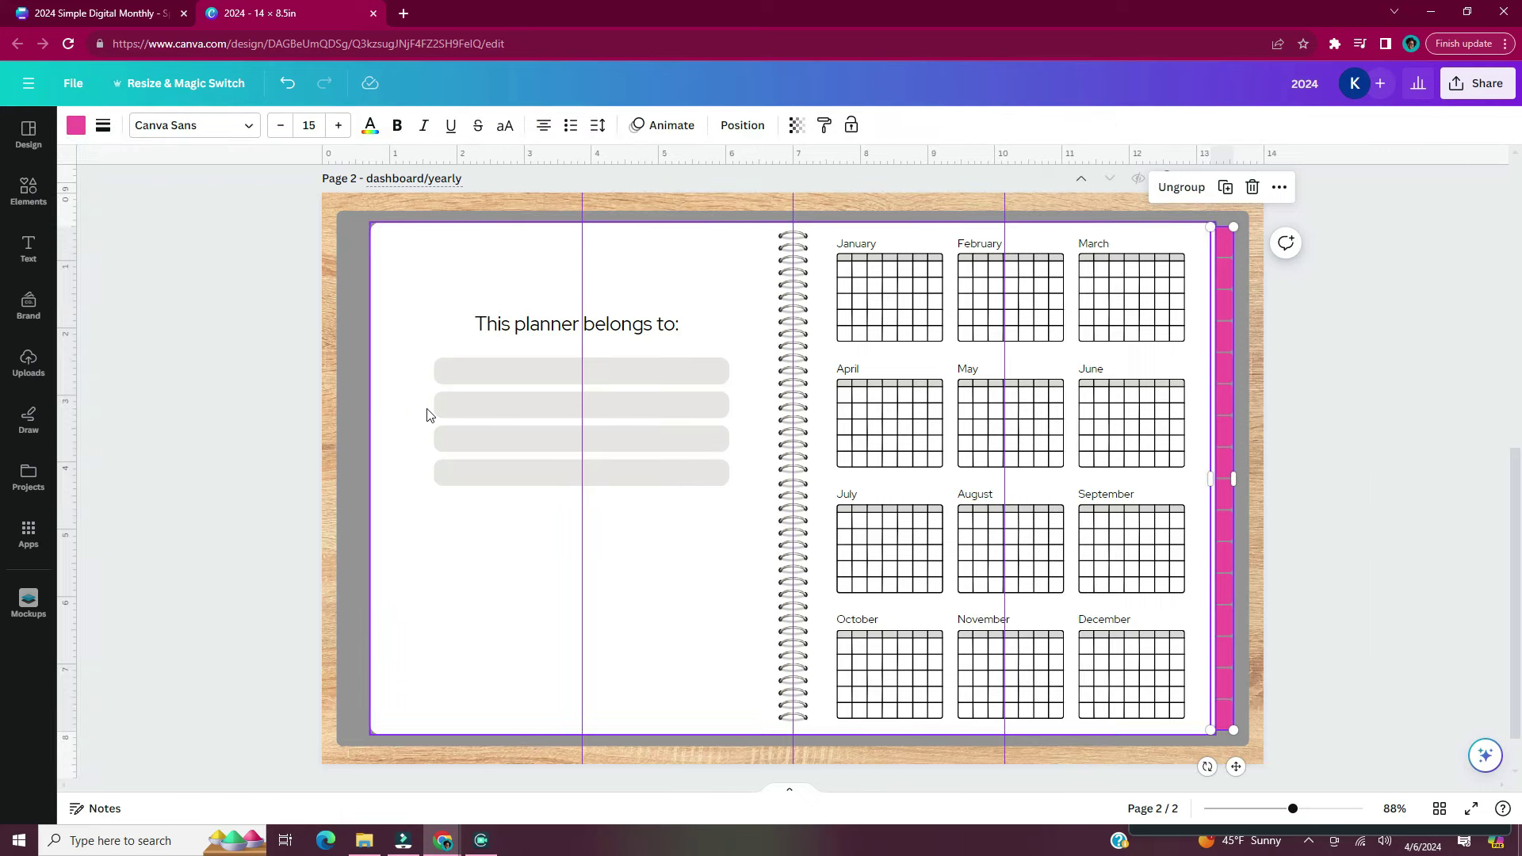
left_click(261, 435)
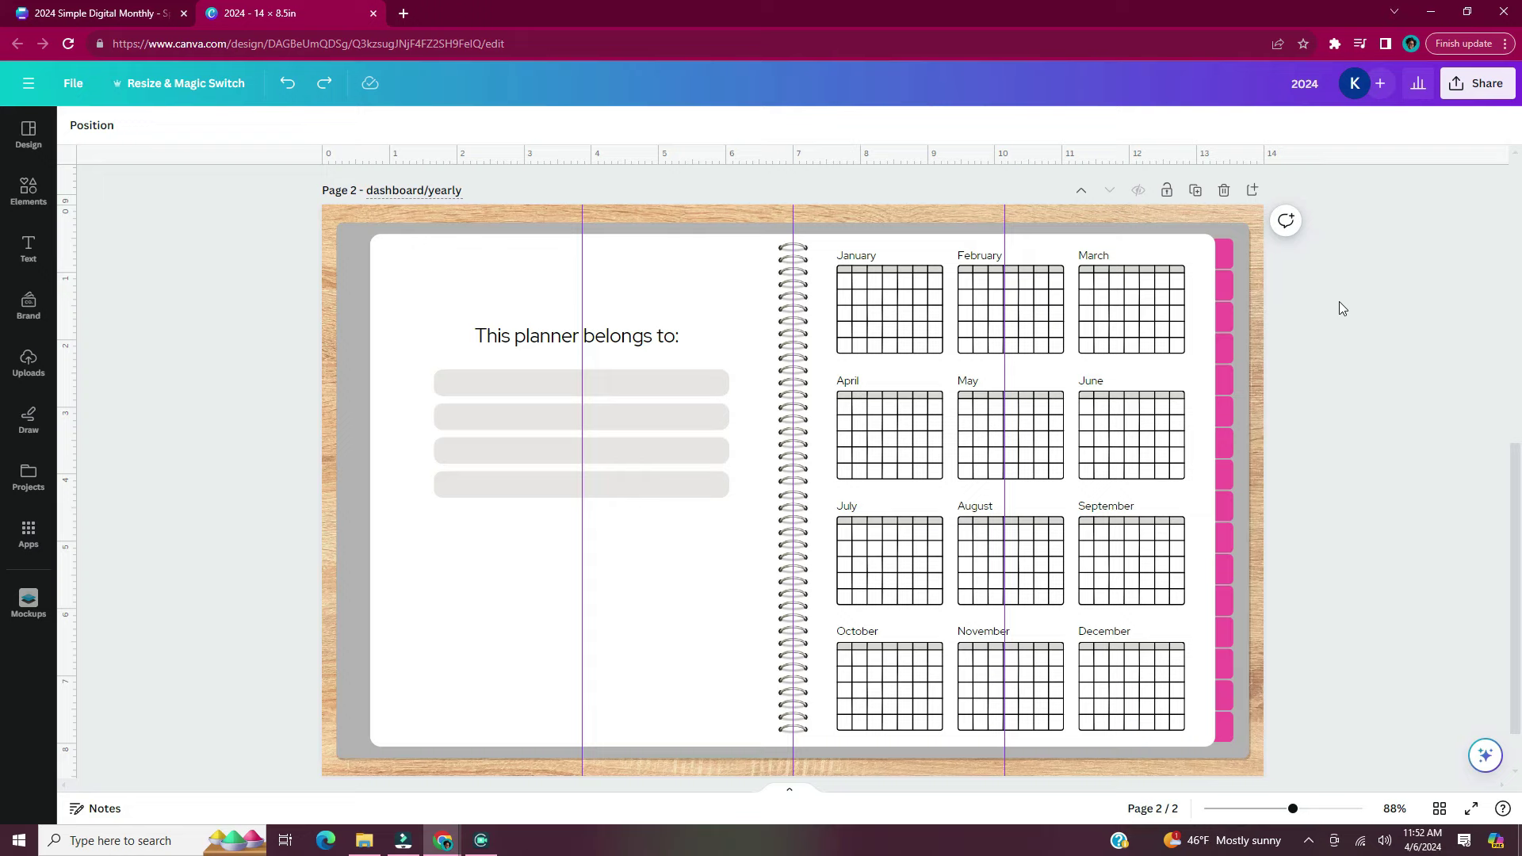
scroll(1338, 306, "up", 5)
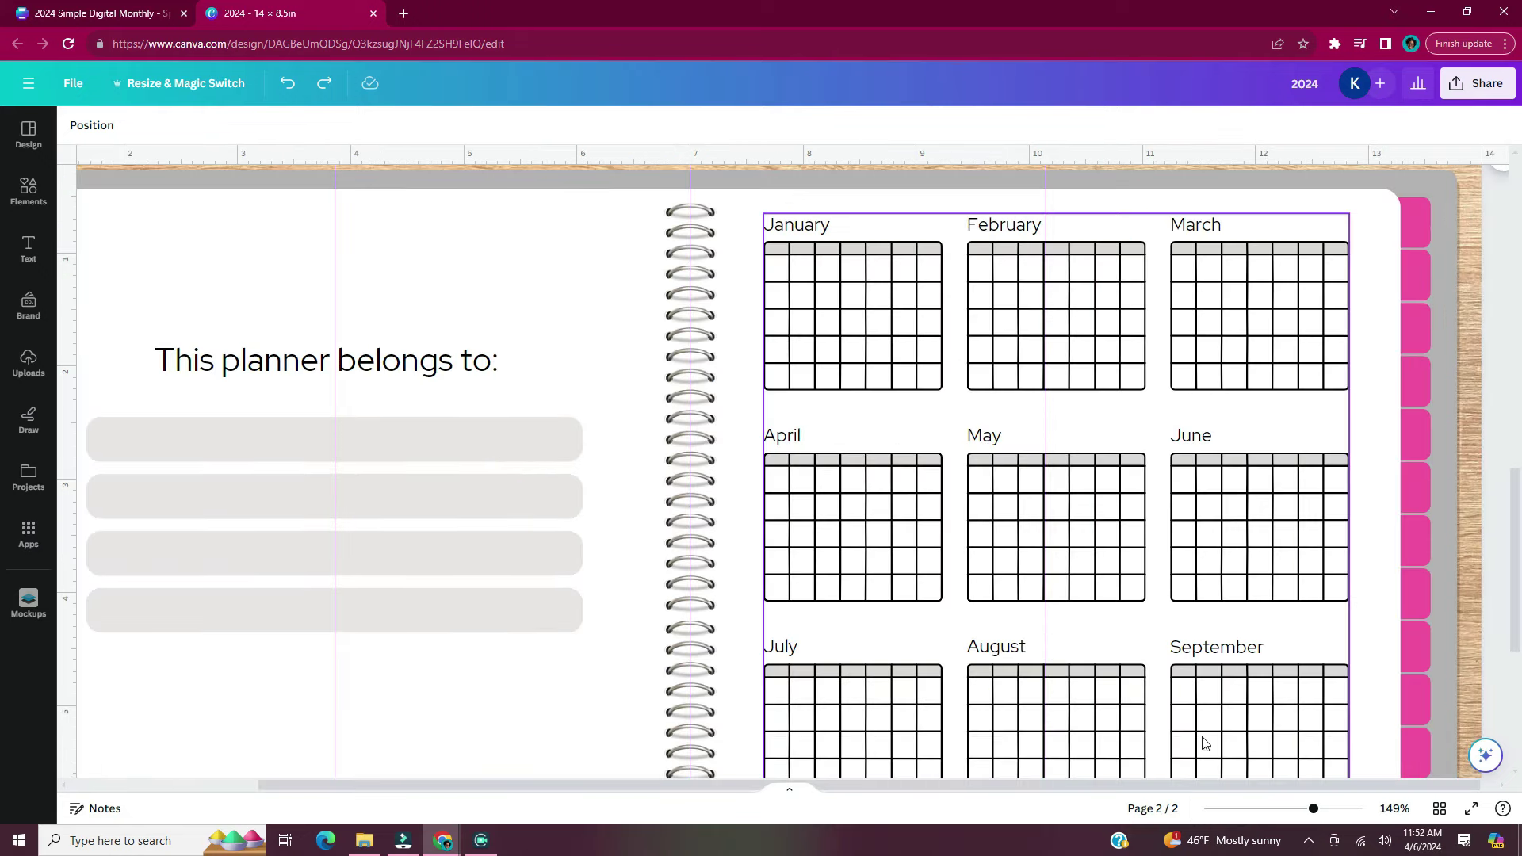
Add a text label reading "Jan" above the calendars and set its font to Red Hat Display
scroll(1472, 492, "up", 4)
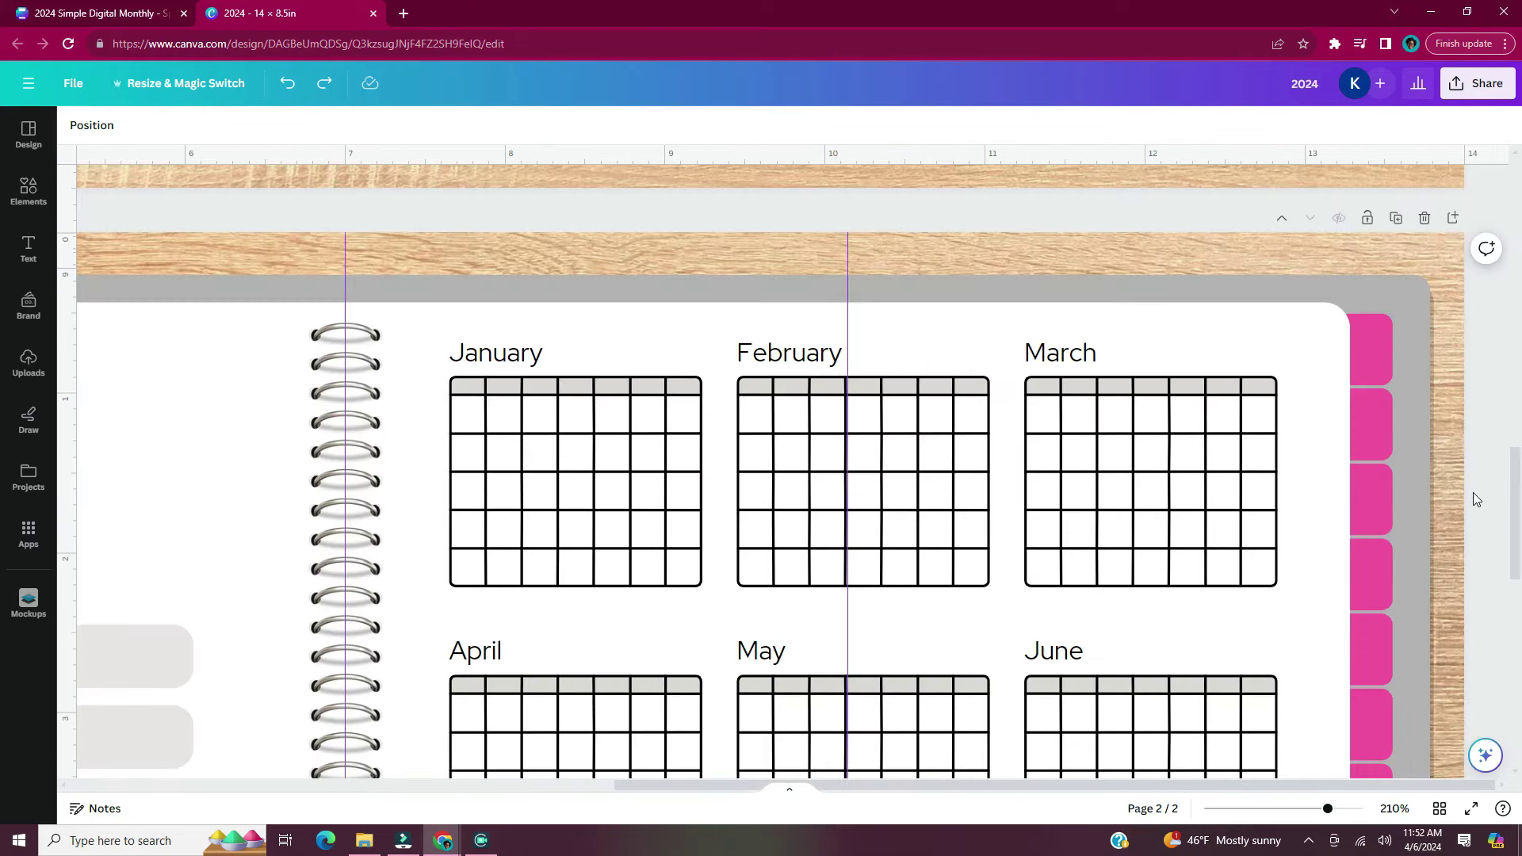
type("t")
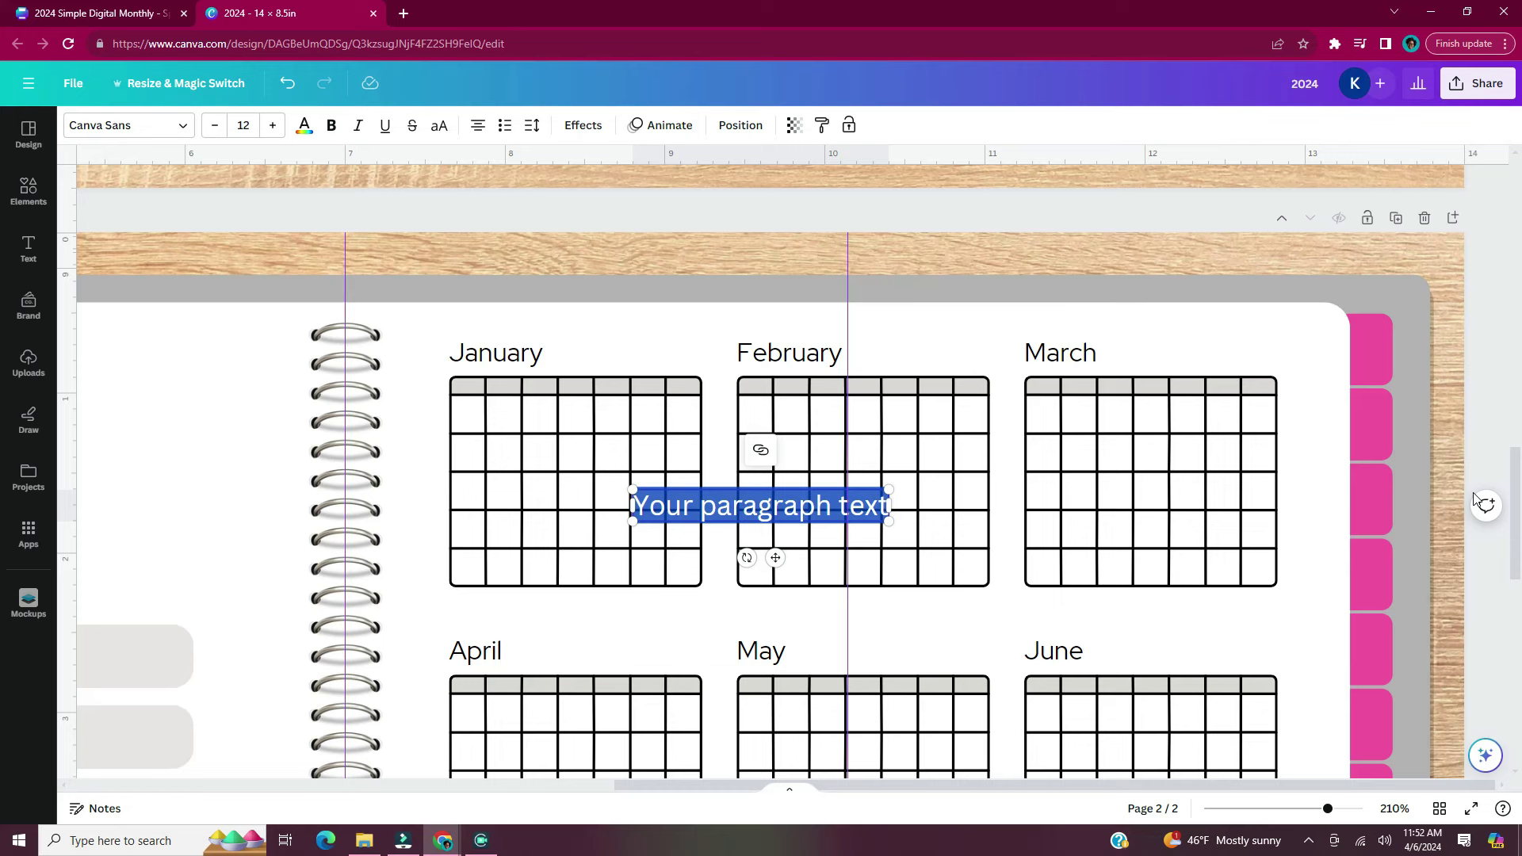
type("Jan")
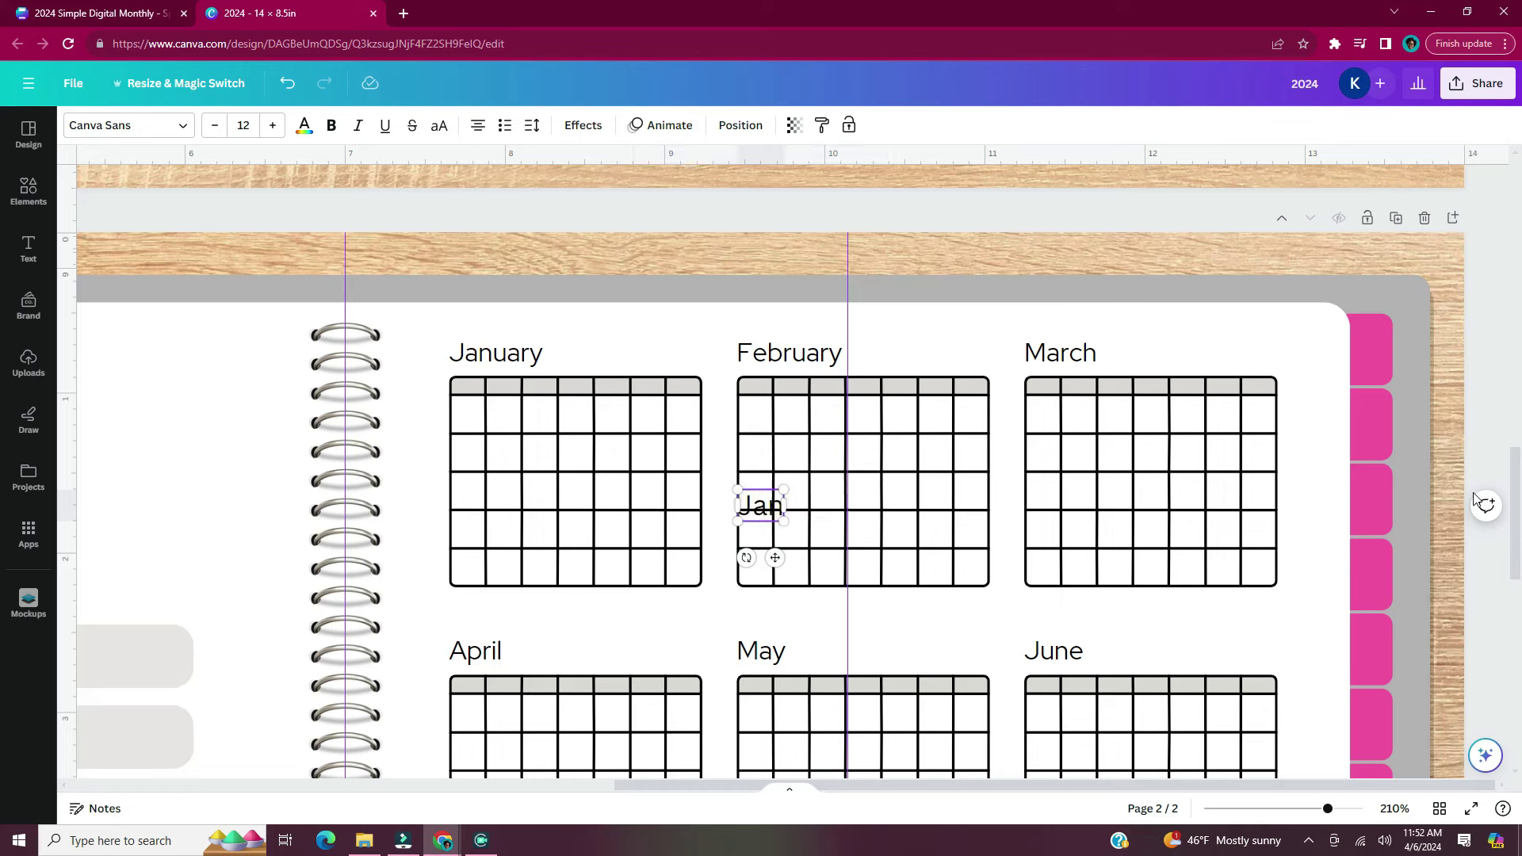
left_click_drag(774, 557, 970, 386)
key("ctrl+a")
left_click(151, 125)
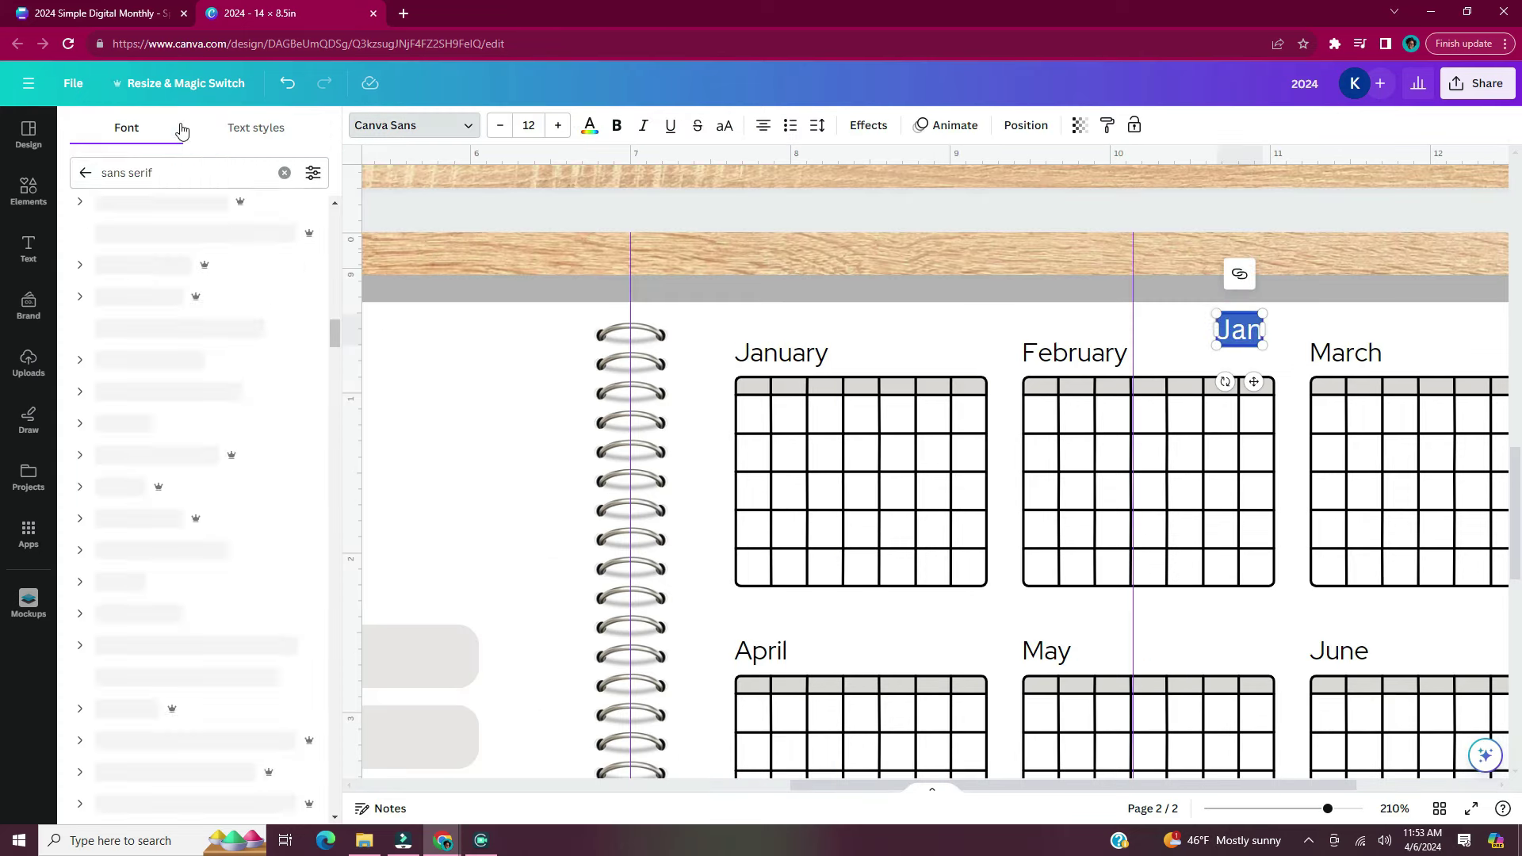
left_click(96, 174)
left_click(159, 311)
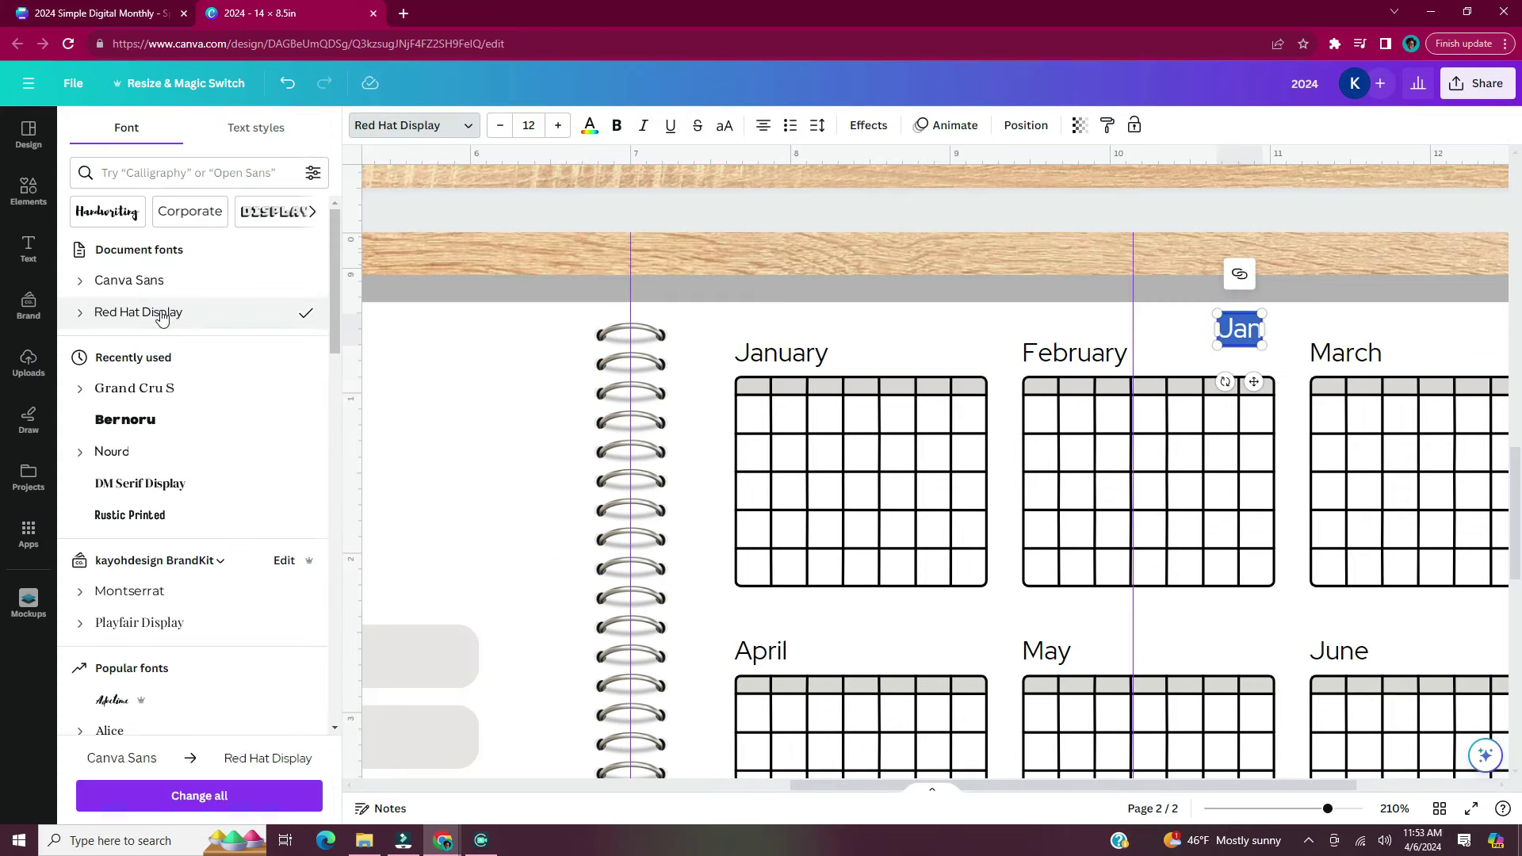
left_click(1012, 322)
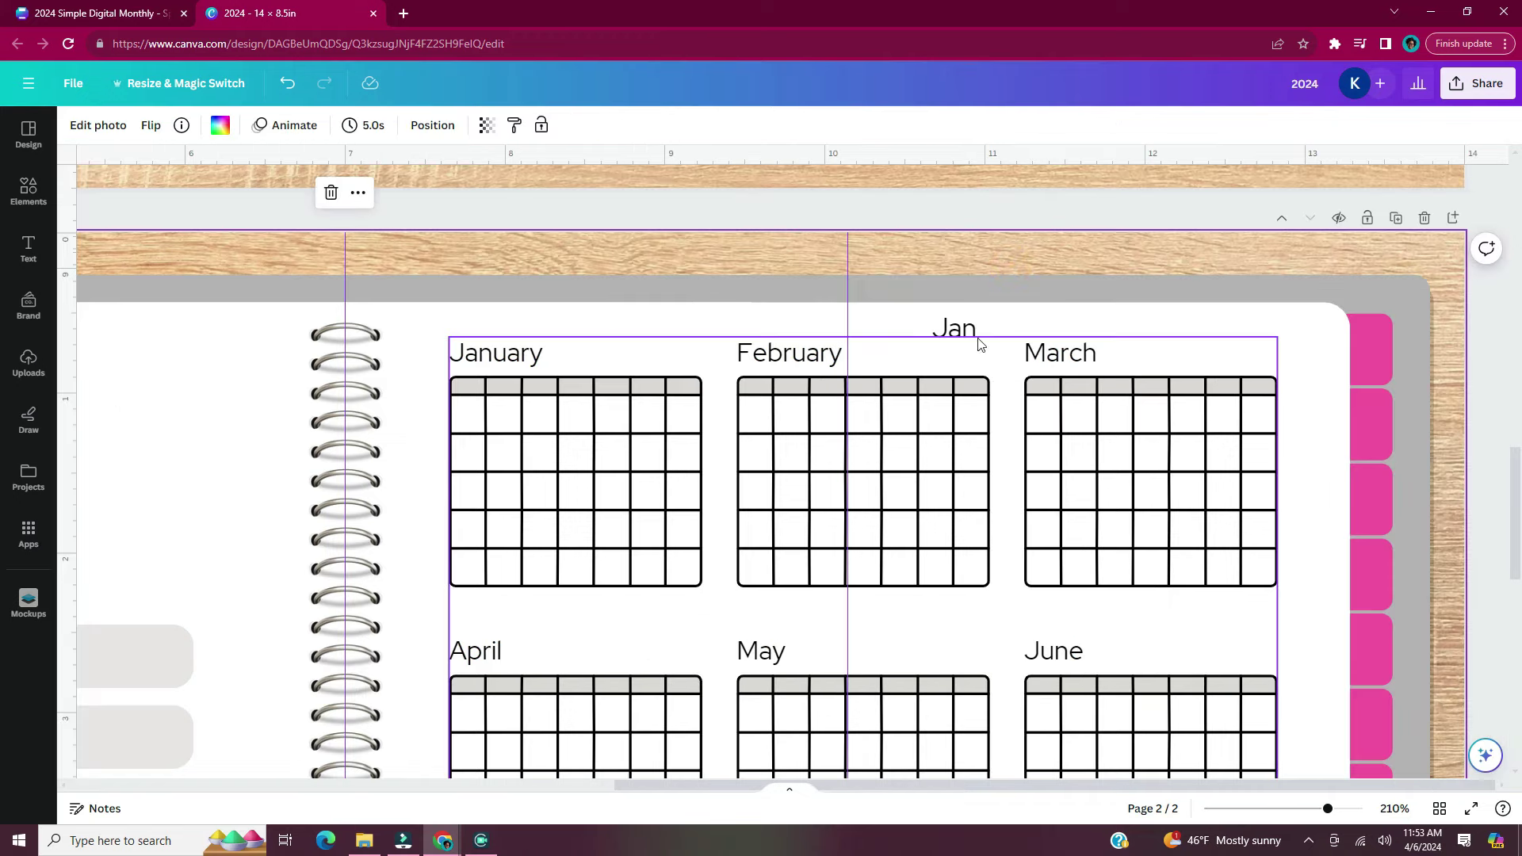
Rotate the Jan label to read vertically and place it on the second side tab
left_click_drag(964, 328, 1417, 338)
left_click_drag(1356, 391, 1372, 424)
left_click(1481, 453)
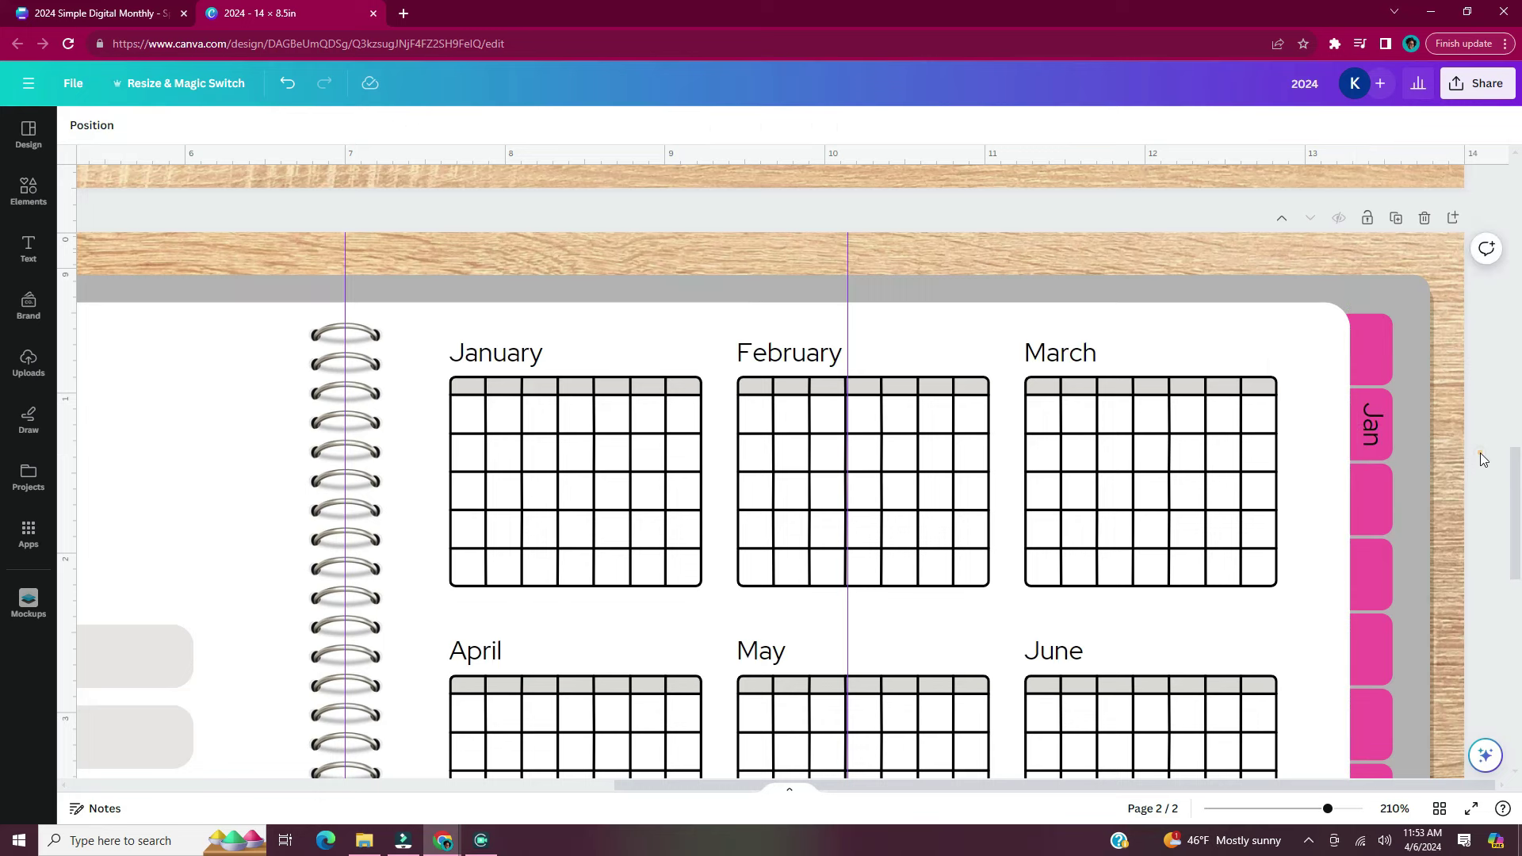
Adjust the Jan label's alignment within its tab and move it down to the third side tab
left_click(1368, 436)
left_click_drag(1368, 436, 1371, 433)
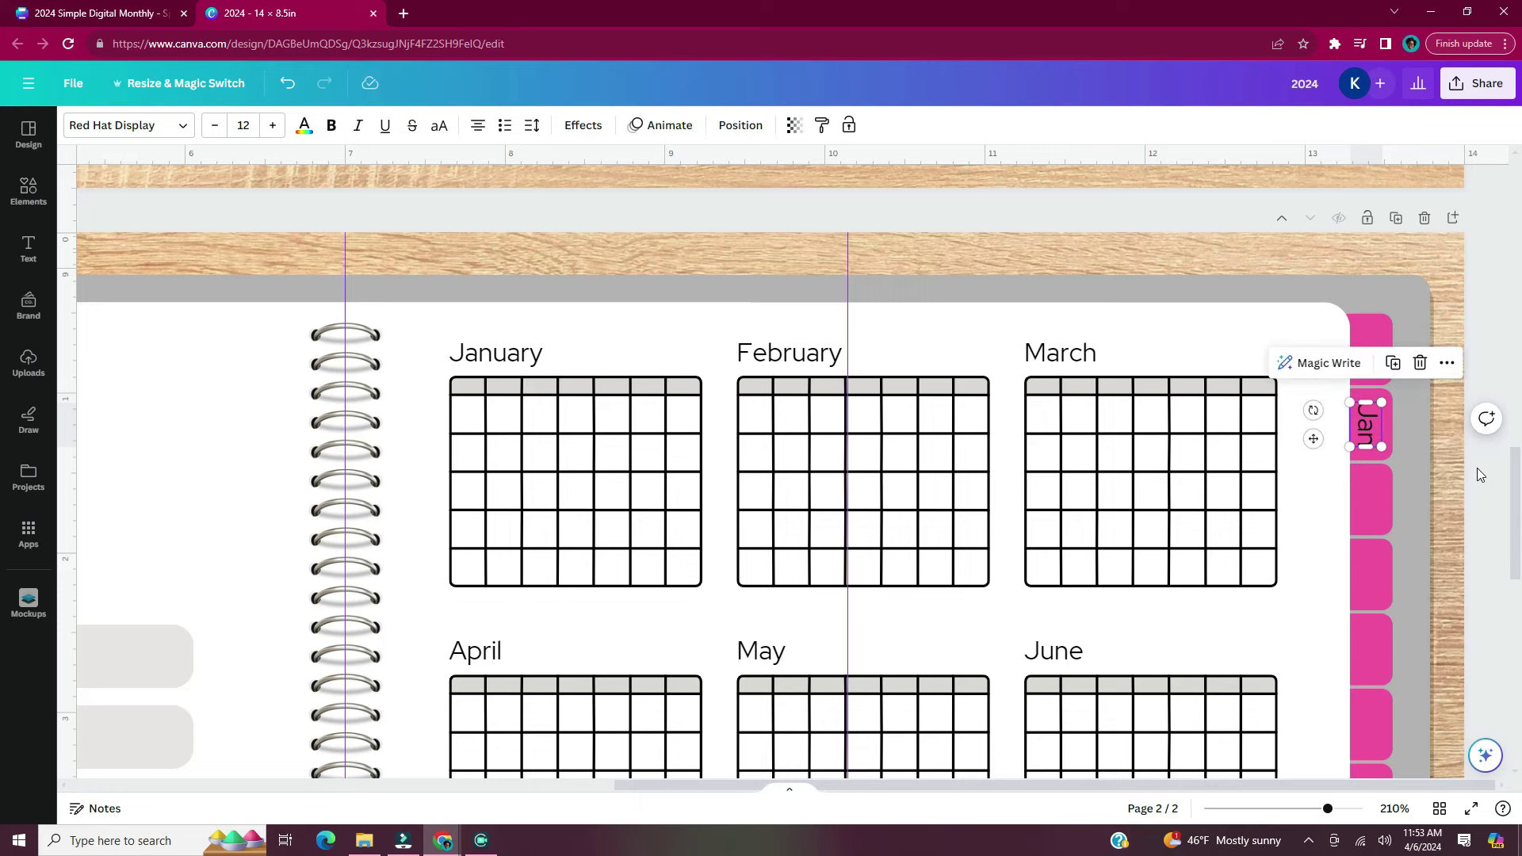
left_click(1365, 428)
left_click_drag(1364, 428, 1370, 424)
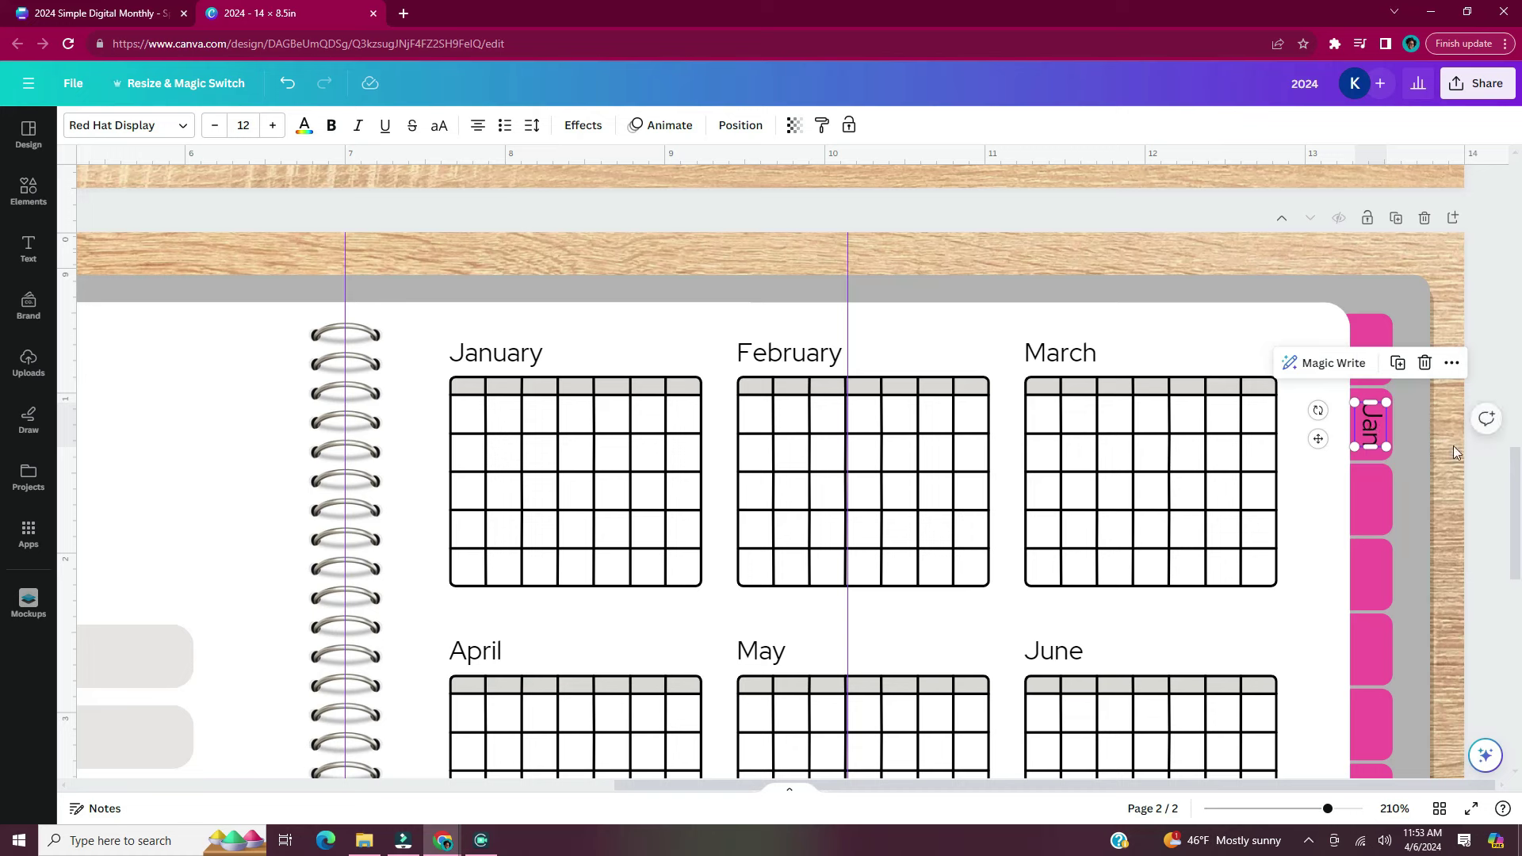
left_click(1484, 487)
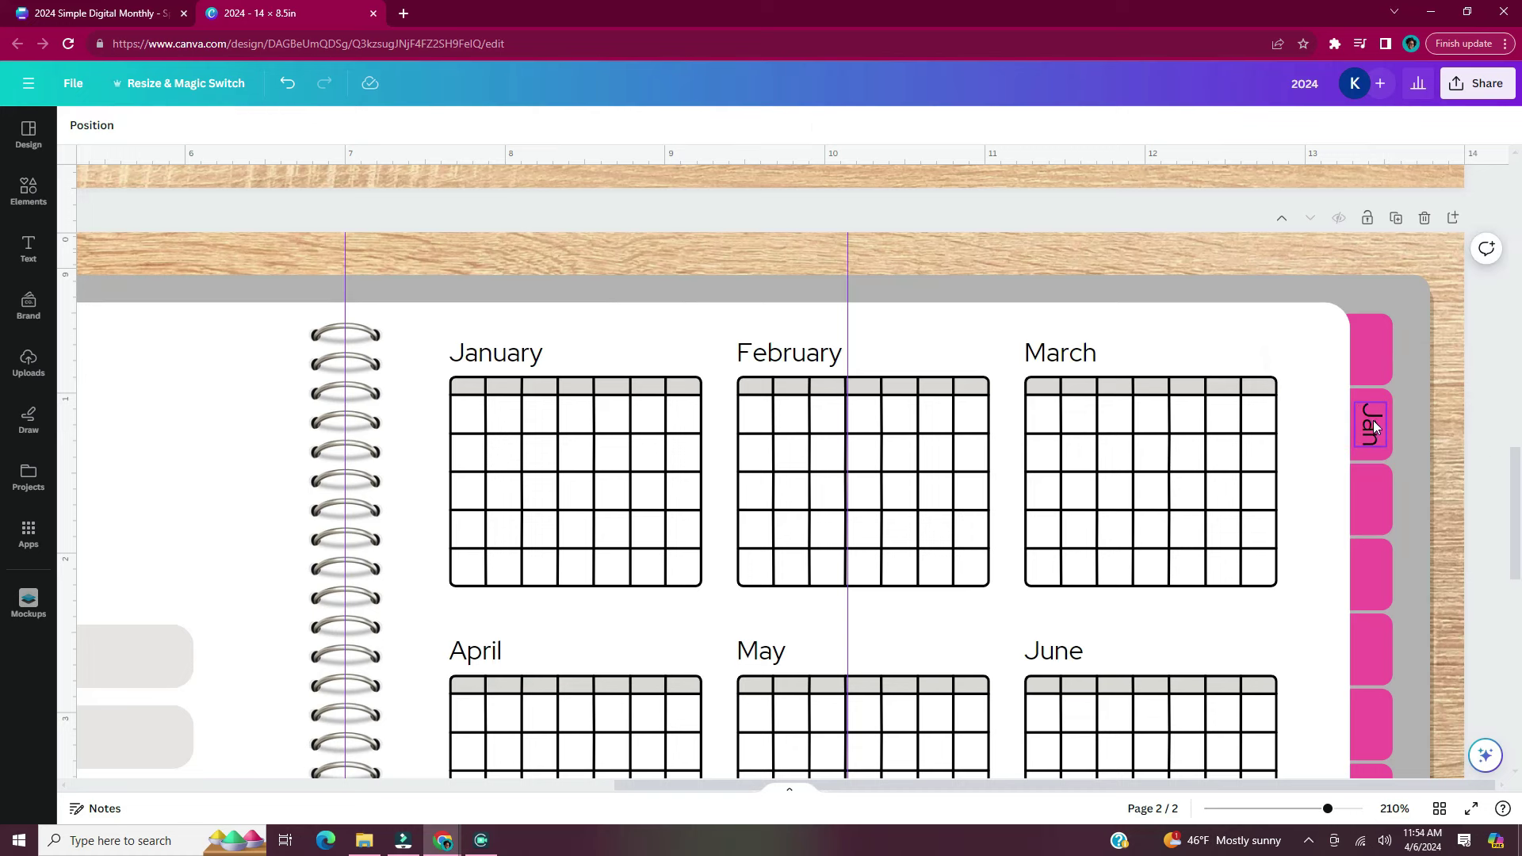
left_click_drag(1373, 426, 1372, 496)
left_click(1489, 544)
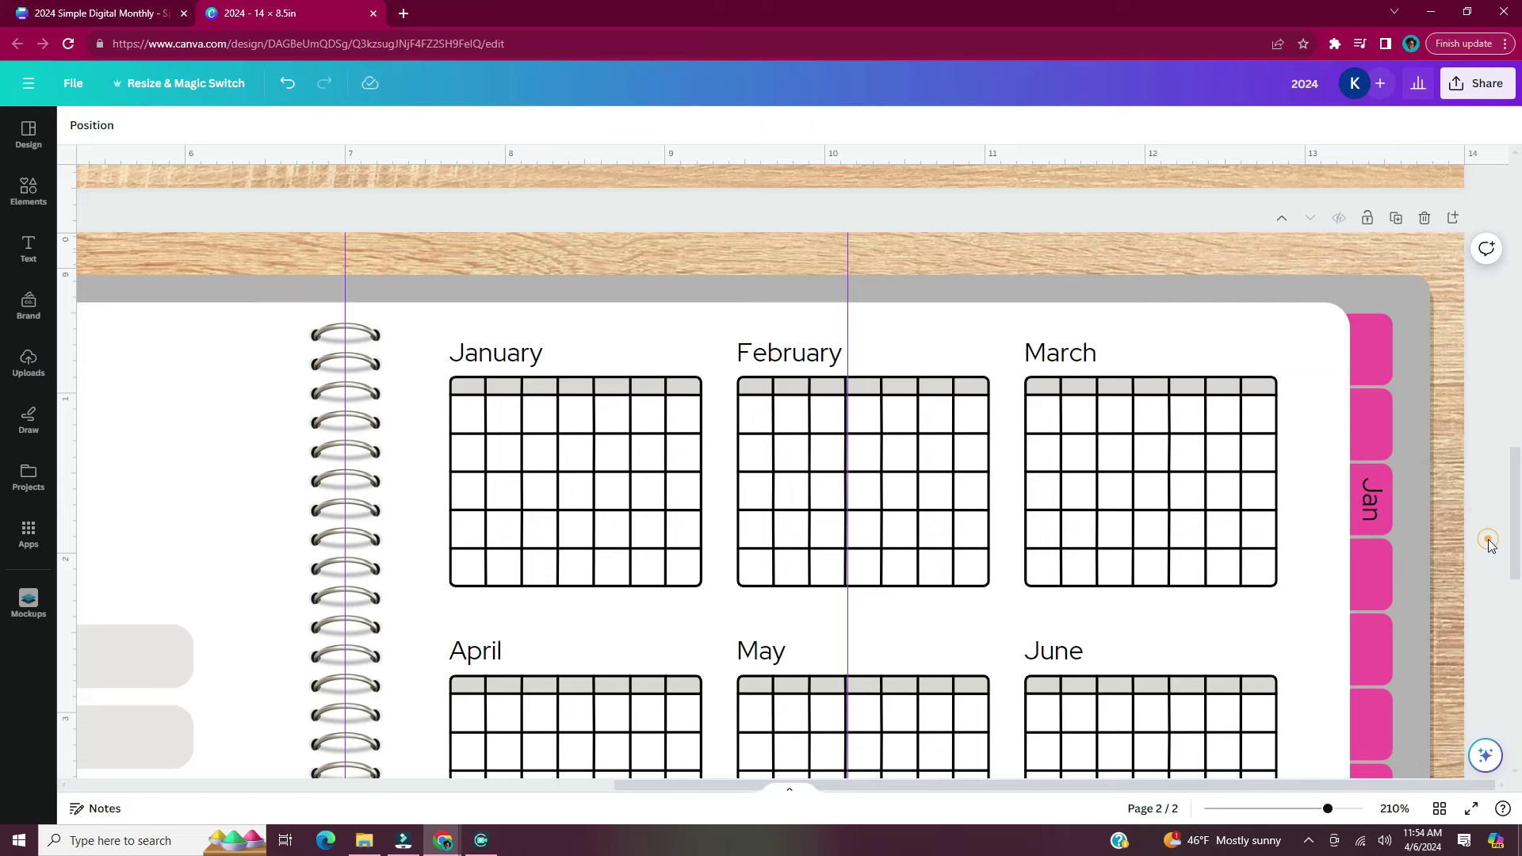
Duplicate the Jan label onto the fourth side tab and change its text to "Feb"
scroll(1486, 545, "down", 2)
left_click(1371, 340)
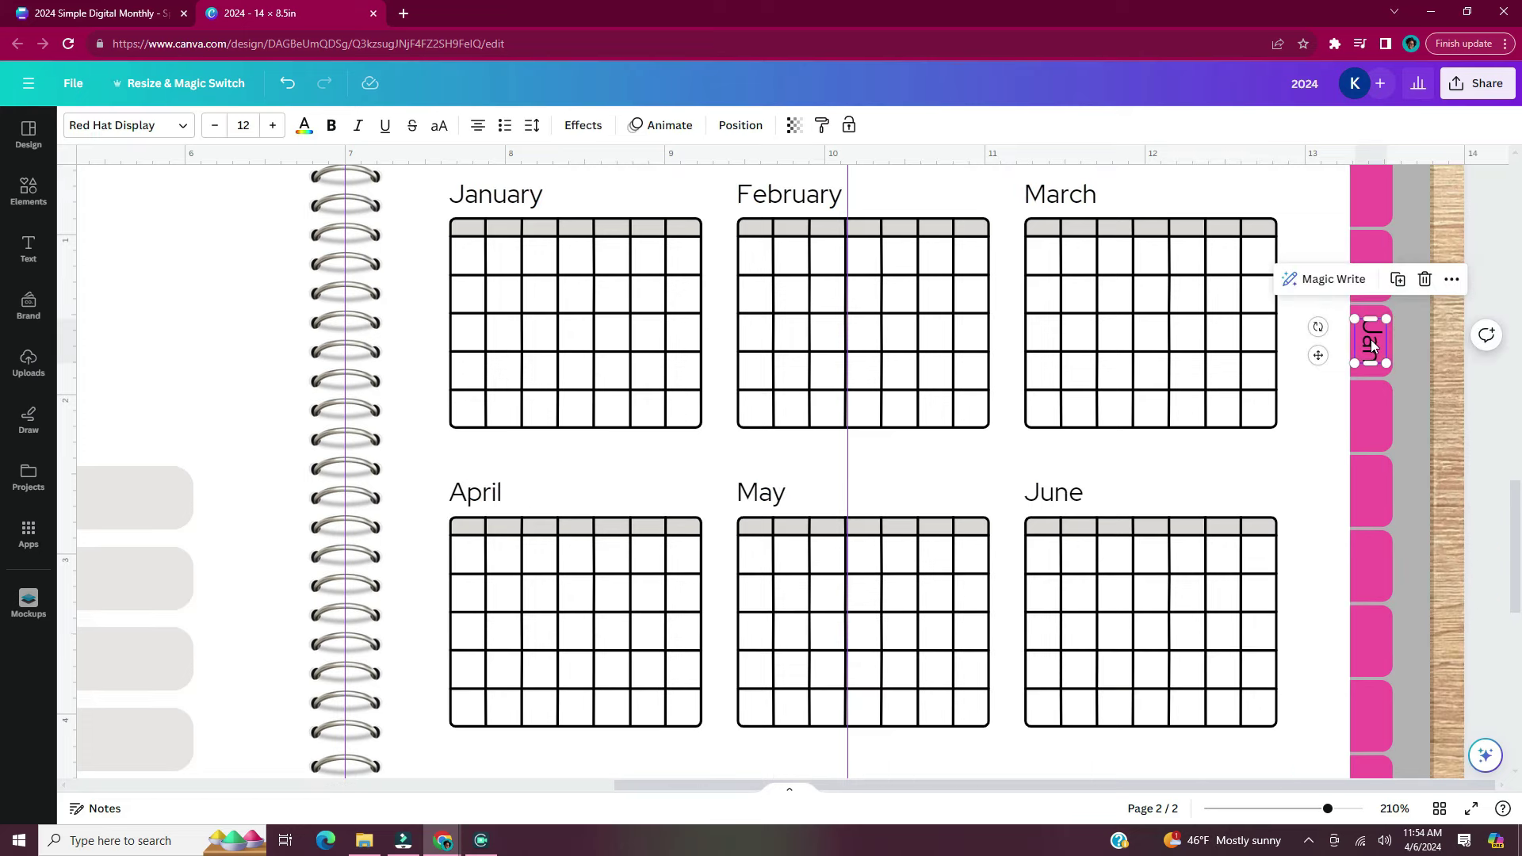
left_click_drag(1371, 339, 1383, 489)
double_click(1372, 411)
type("Feb")
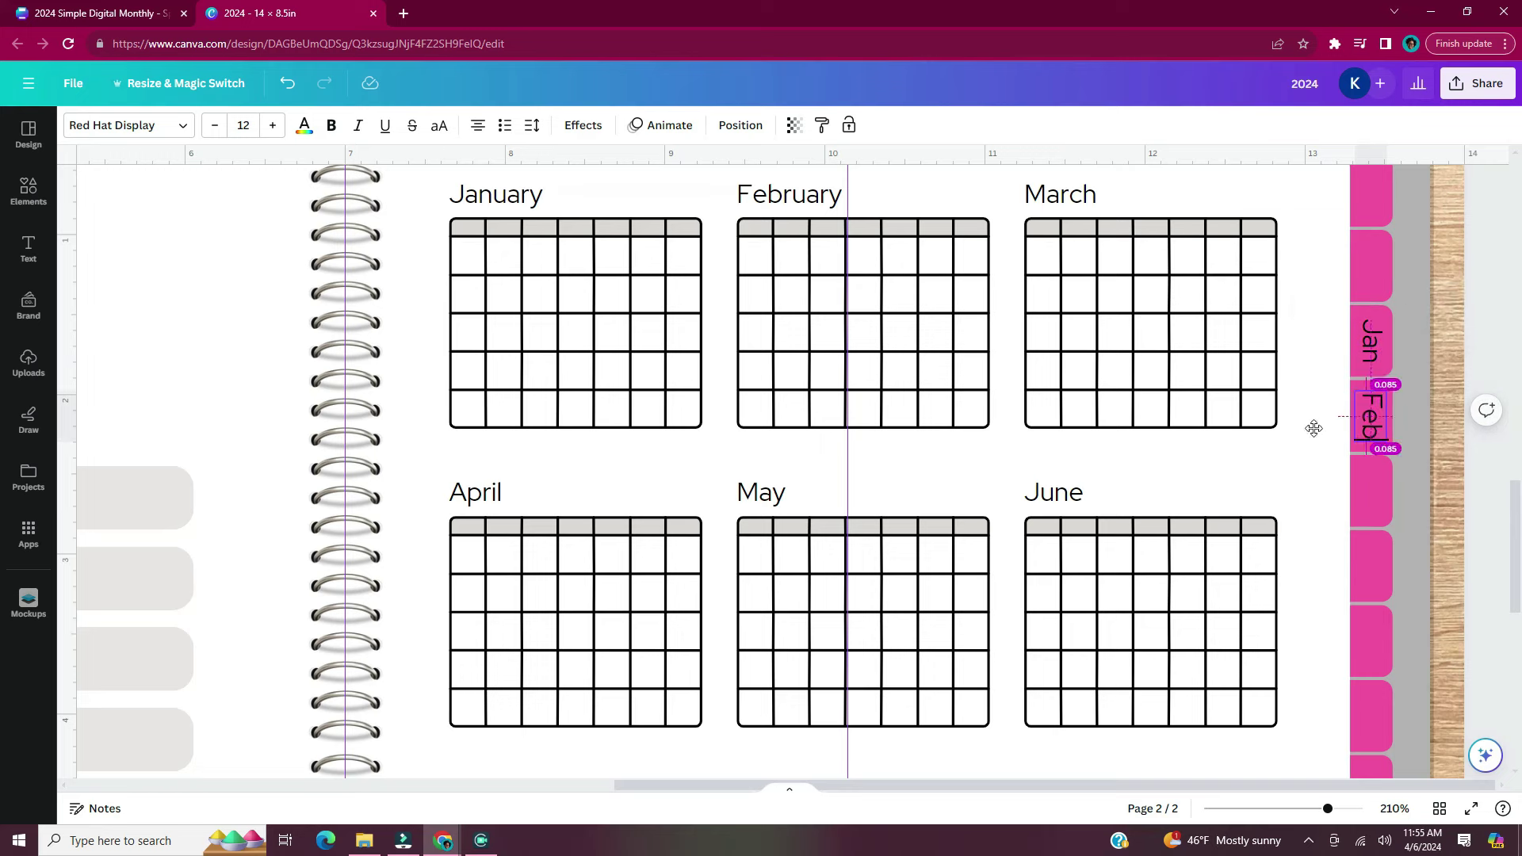
left_click(1393, 445)
Duplicate the Feb label onto the side tab below it and change the copy's text to "Mar"
left_click(1371, 416)
key("ctrl+d")
left_click_drag(1383, 432, 1372, 492)
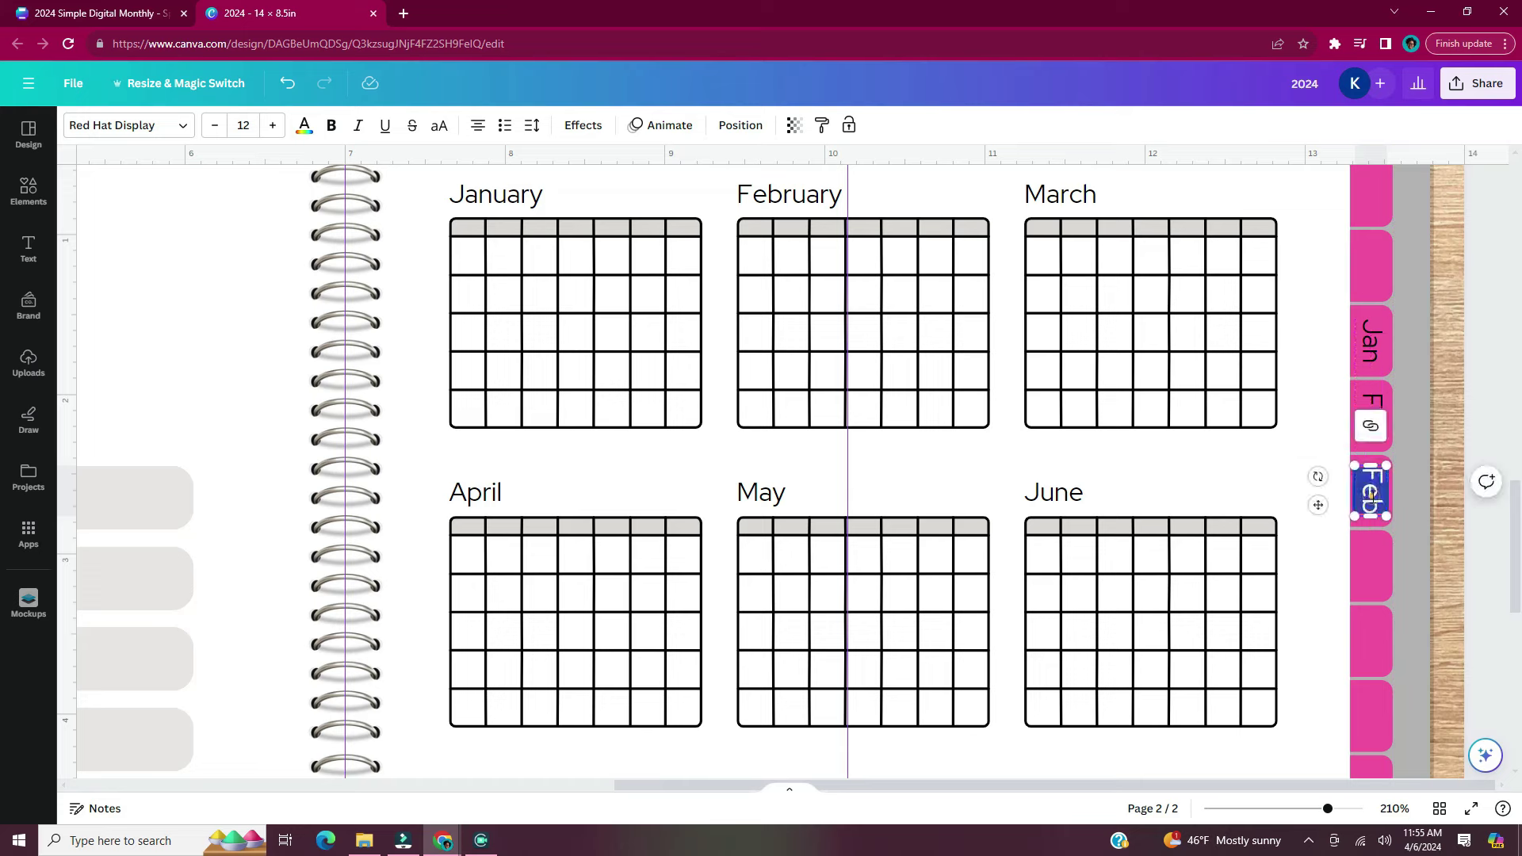
double_click(1371, 492)
type("Mar")
Duplicate the Mar label onto the following side tab and change the copy's text to "Apr"
scroll(1488, 525, "down", 2)
left_click(1377, 337)
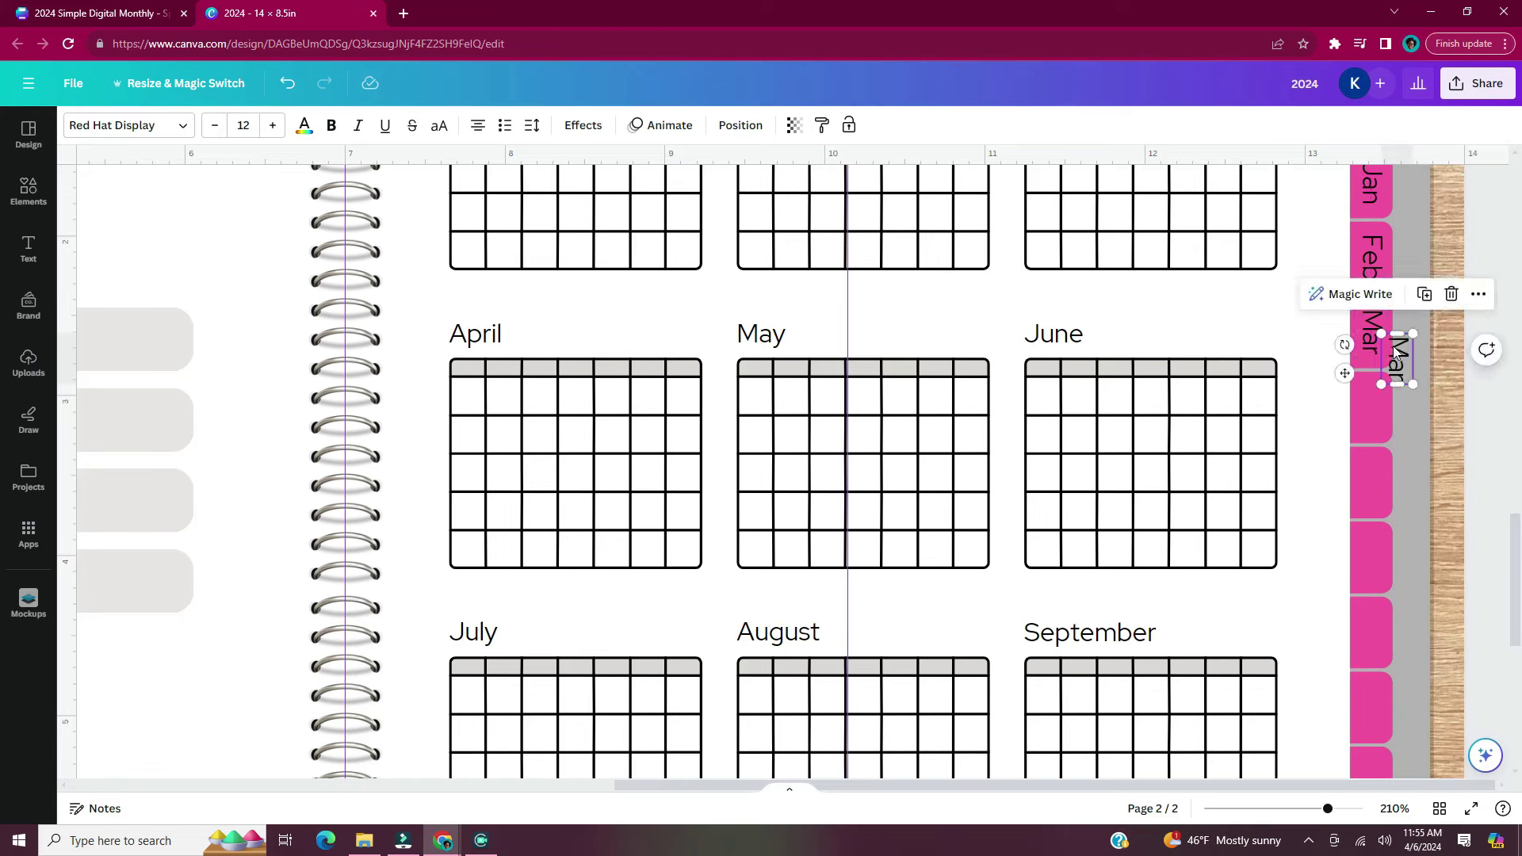
key("ctrl+d")
left_click_drag(1383, 348, 1376, 485)
double_click(1376, 412)
type("Apr")
Duplicate the Apr label onto the tab beneath it and change the copy's text to "May"
left_click(1376, 412)
key("ctrl+d")
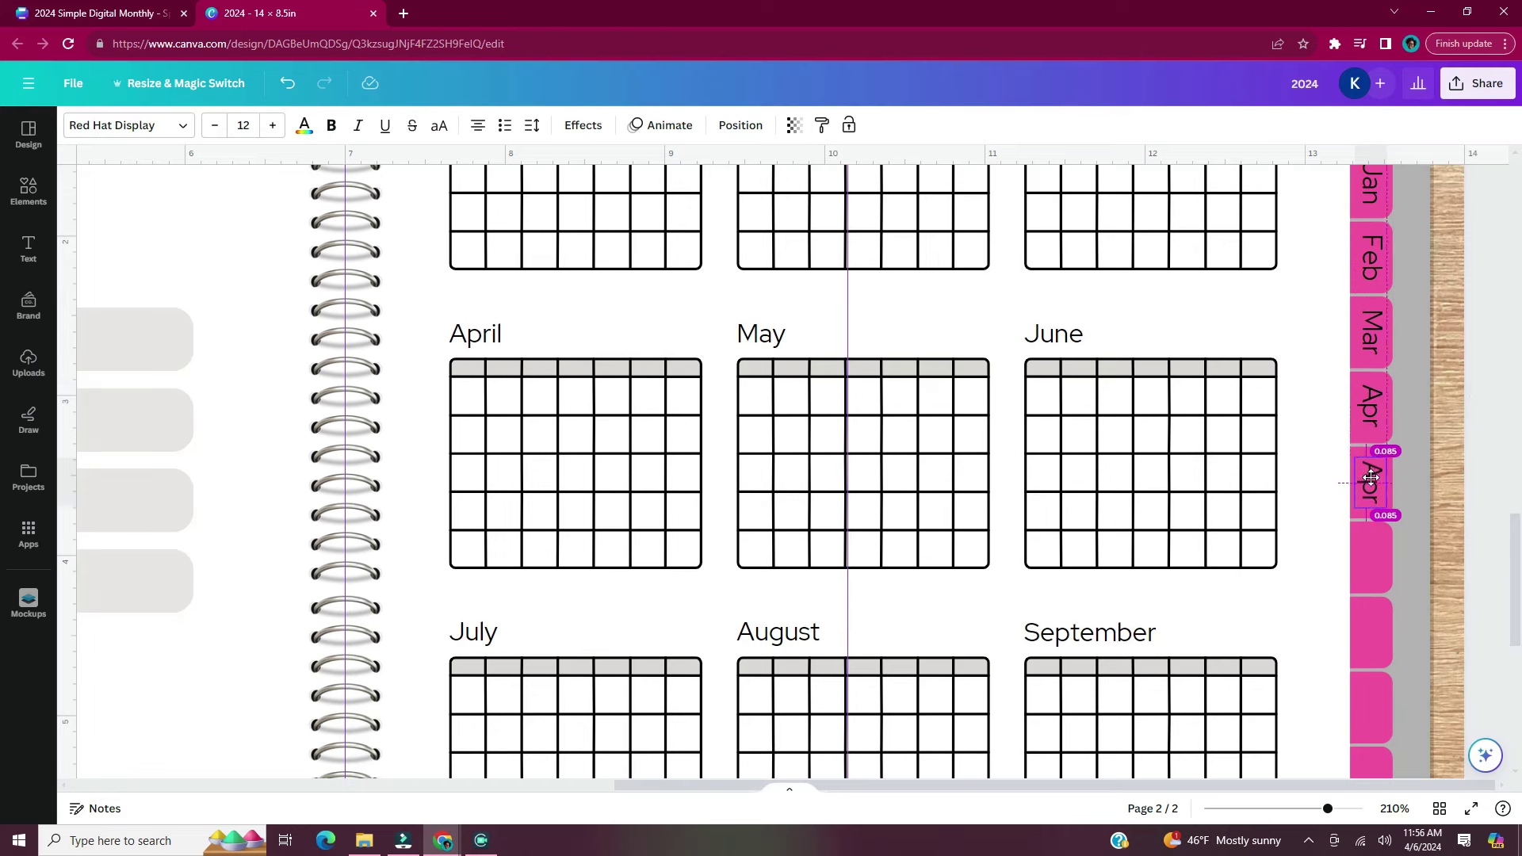
double_click(1371, 483)
type("May")
Duplicate the May label onto the side tab below and change the copy's text to "Jun"
scroll(1426, 475, "down", 2)
left_click(1376, 325)
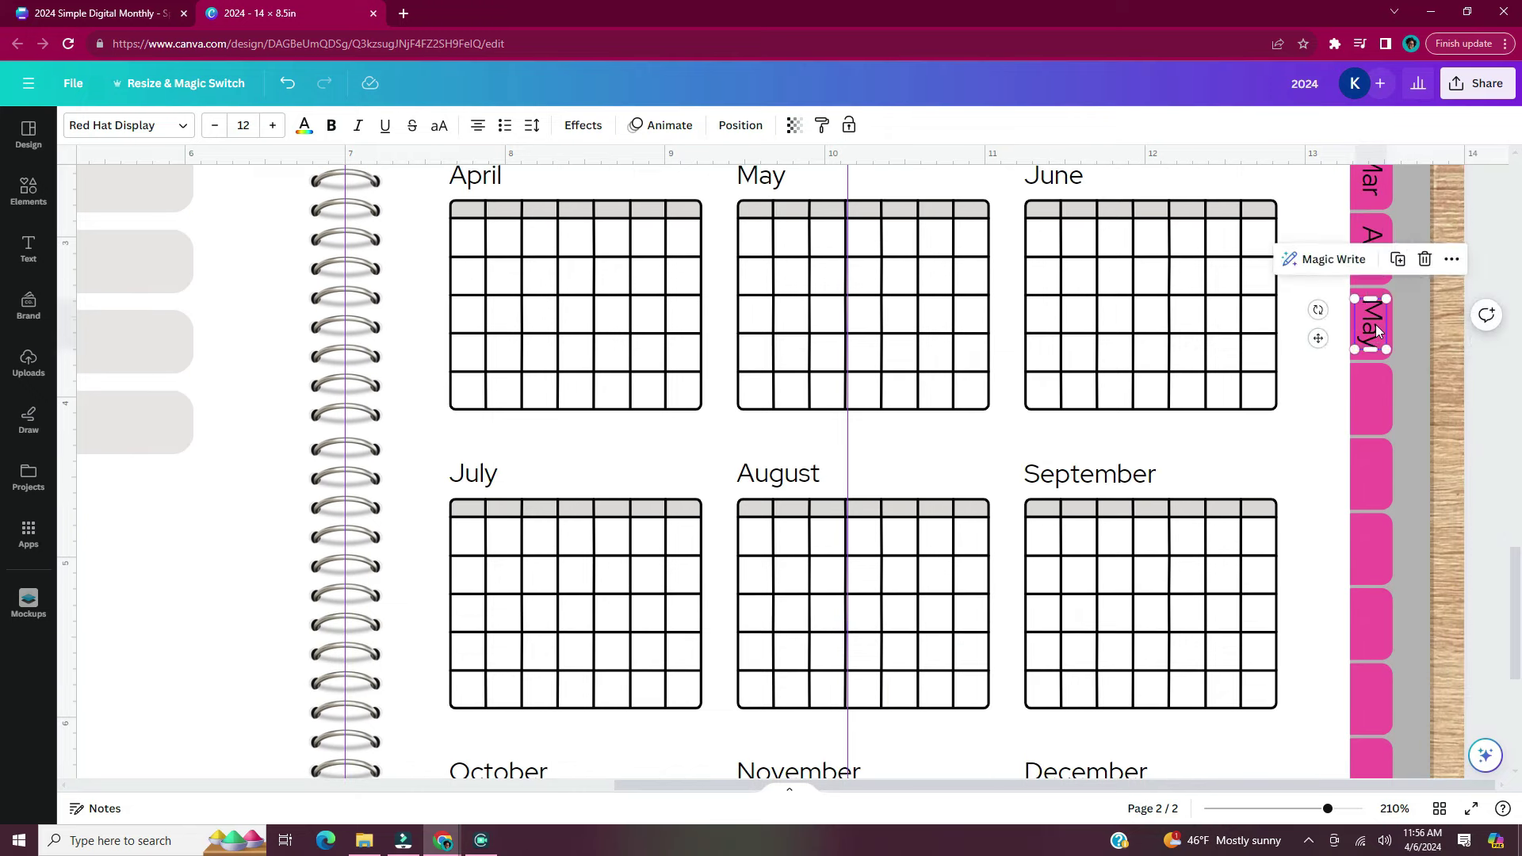
key("ctrl+d")
left_click_drag(1383, 337, 1376, 546)
double_click(1371, 400)
type("Jun")
Add duplicated month labels on the two side tabs below Jun, reading "Jul" and "Aug"
key("ctrl+d")
double_click(1371, 475)
type("Jul")
left_click(1366, 479)
key("ctrl+d")
double_click(1371, 545)
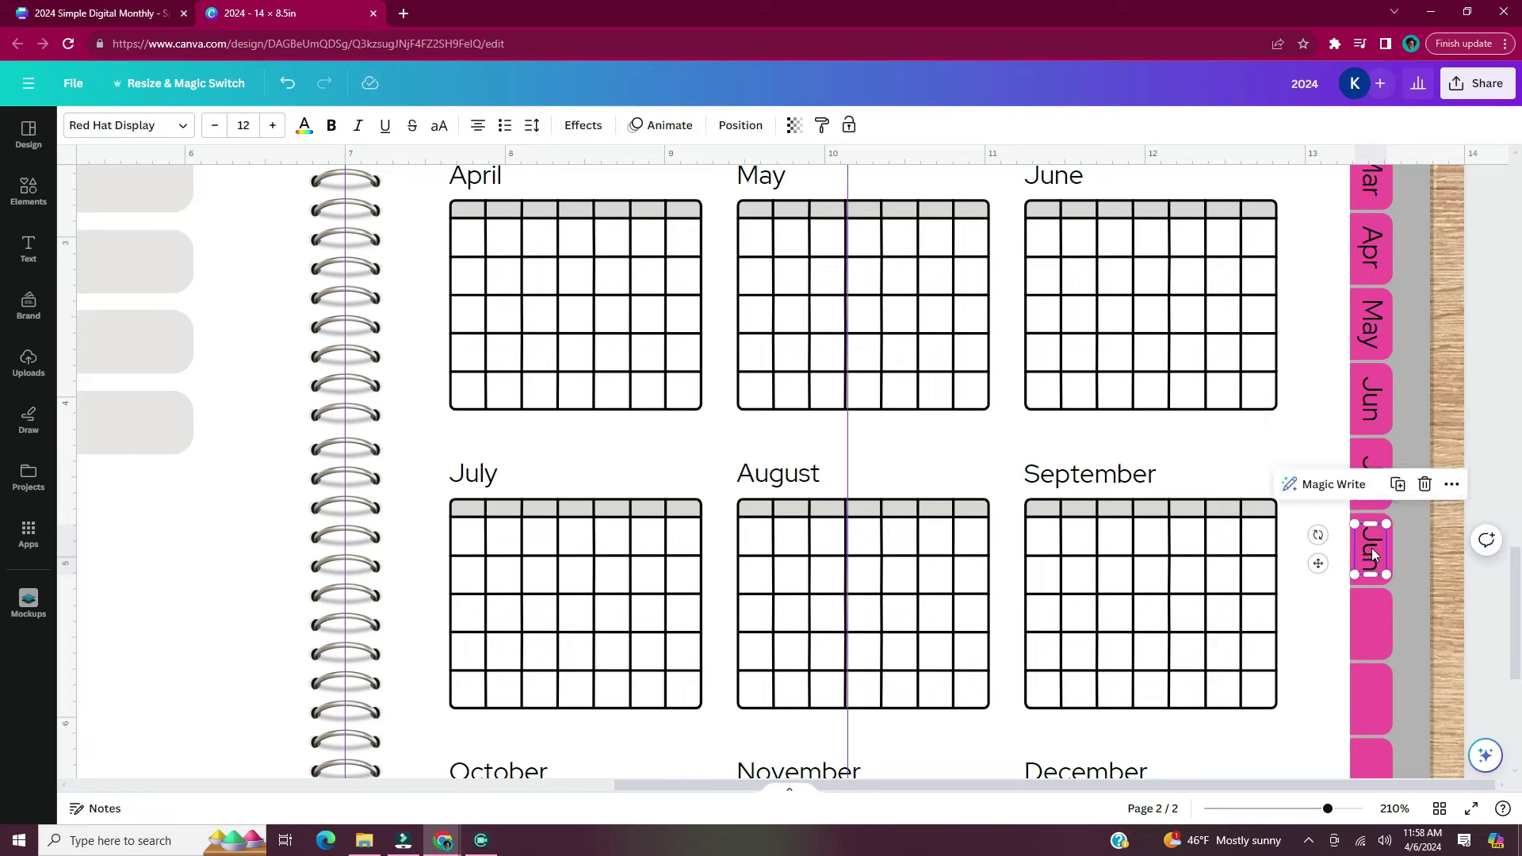
type("Aug")
Duplicate the Aug label onto the side tab below and change the copy's text to "Sep"
scroll(1375, 547, "down", 3)
left_click(1373, 307)
key("ctrl+d")
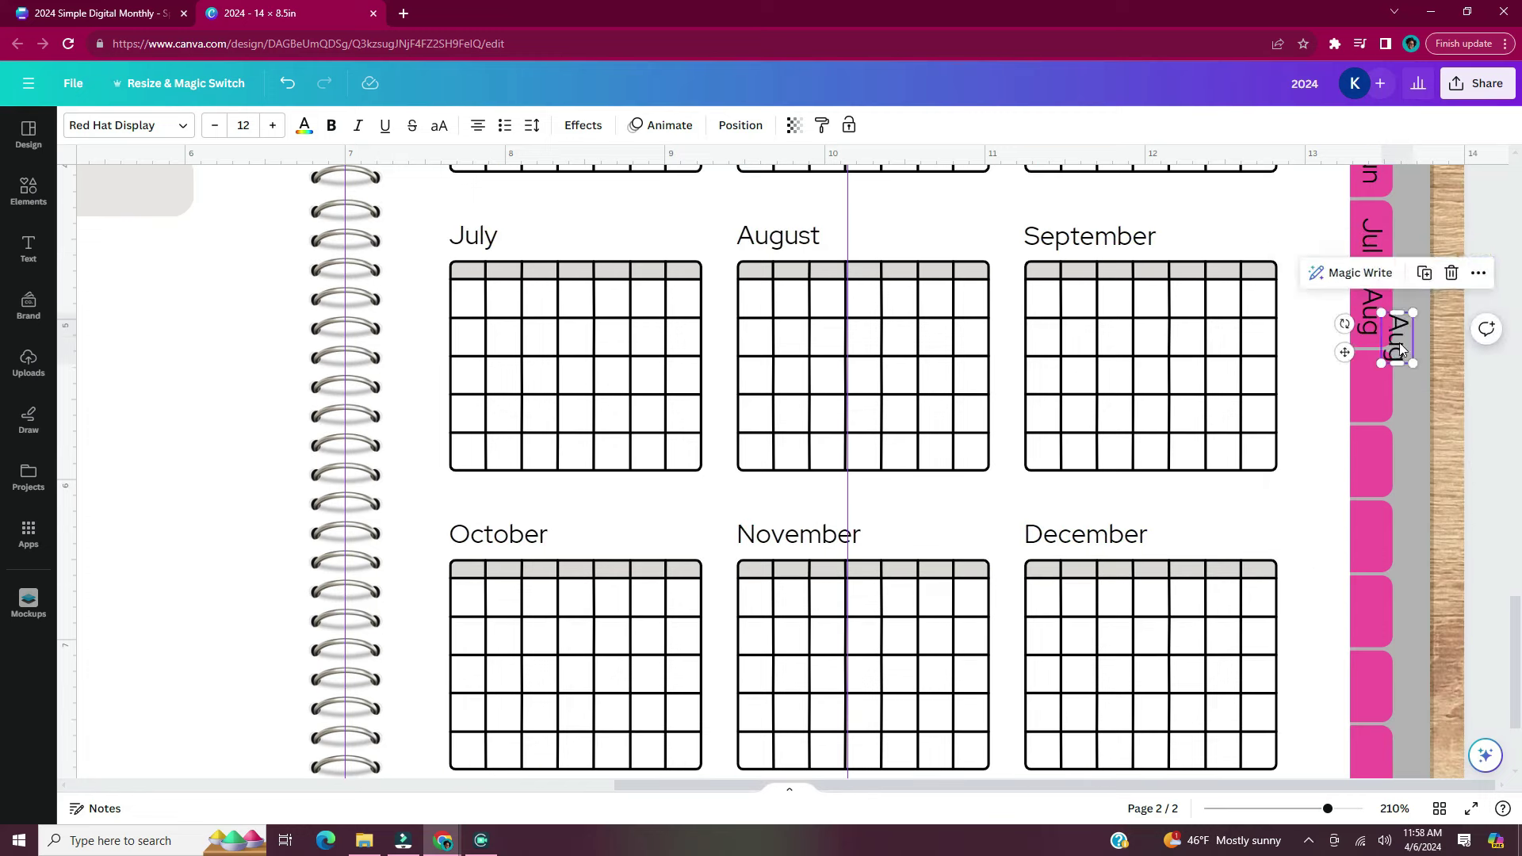
left_click_drag(1399, 342, 1377, 468)
double_click(1375, 398)
type("Sep")
Duplicate the Sep label onto the tab beneath it and change the copy's text to "Oct"
left_click(1374, 406)
key("ctrl+d")
double_click(1374, 463)
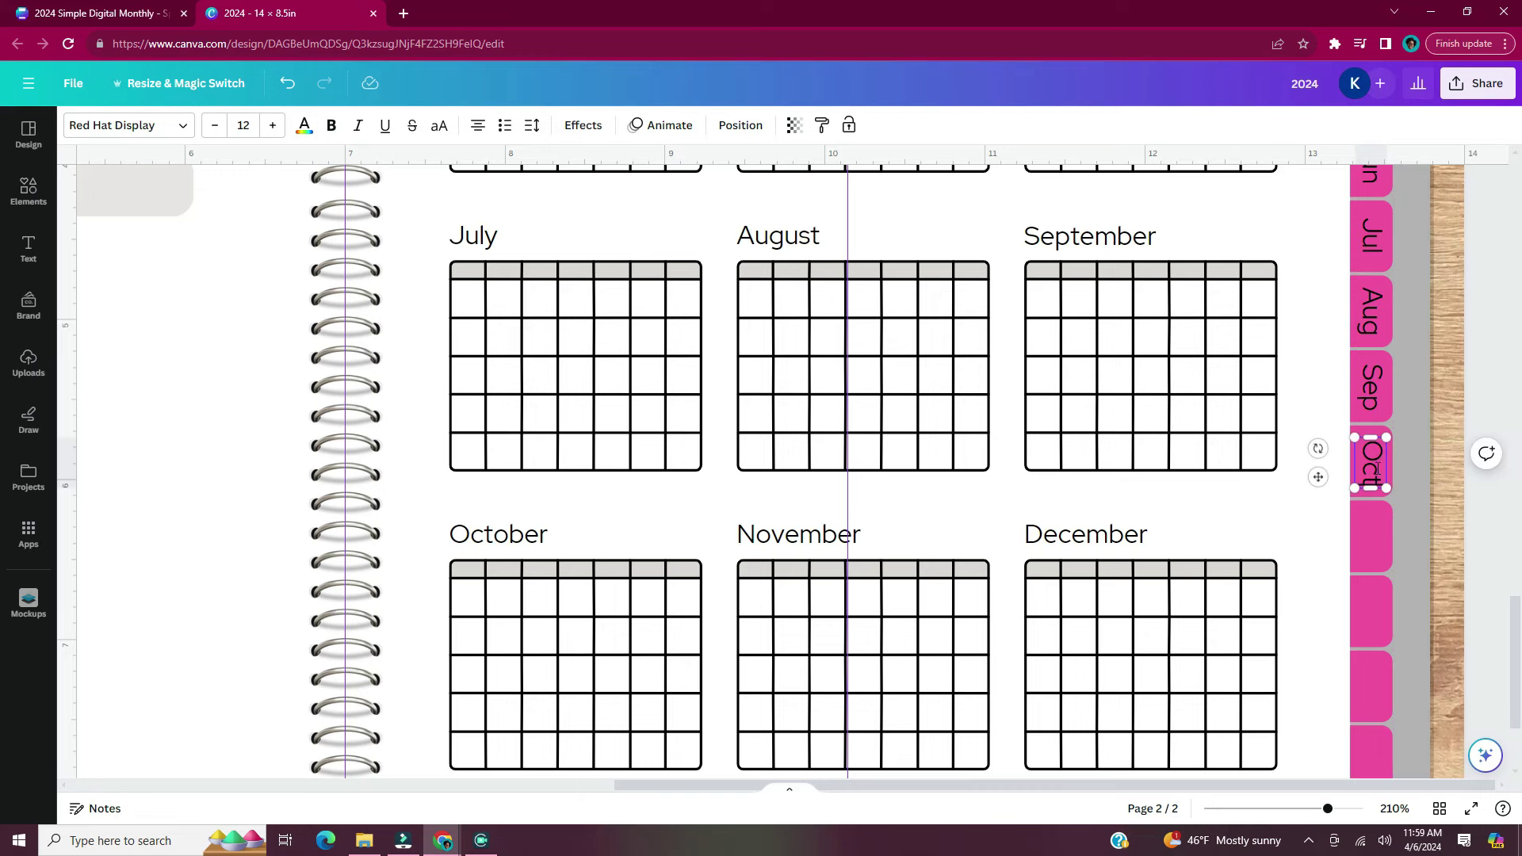
type("Oct")
Duplicate the Oct label onto the following side tab and change the copy's text to "Nov"
scroll(1369, 476, "down", 1)
scroll(1371, 476, "down", 3)
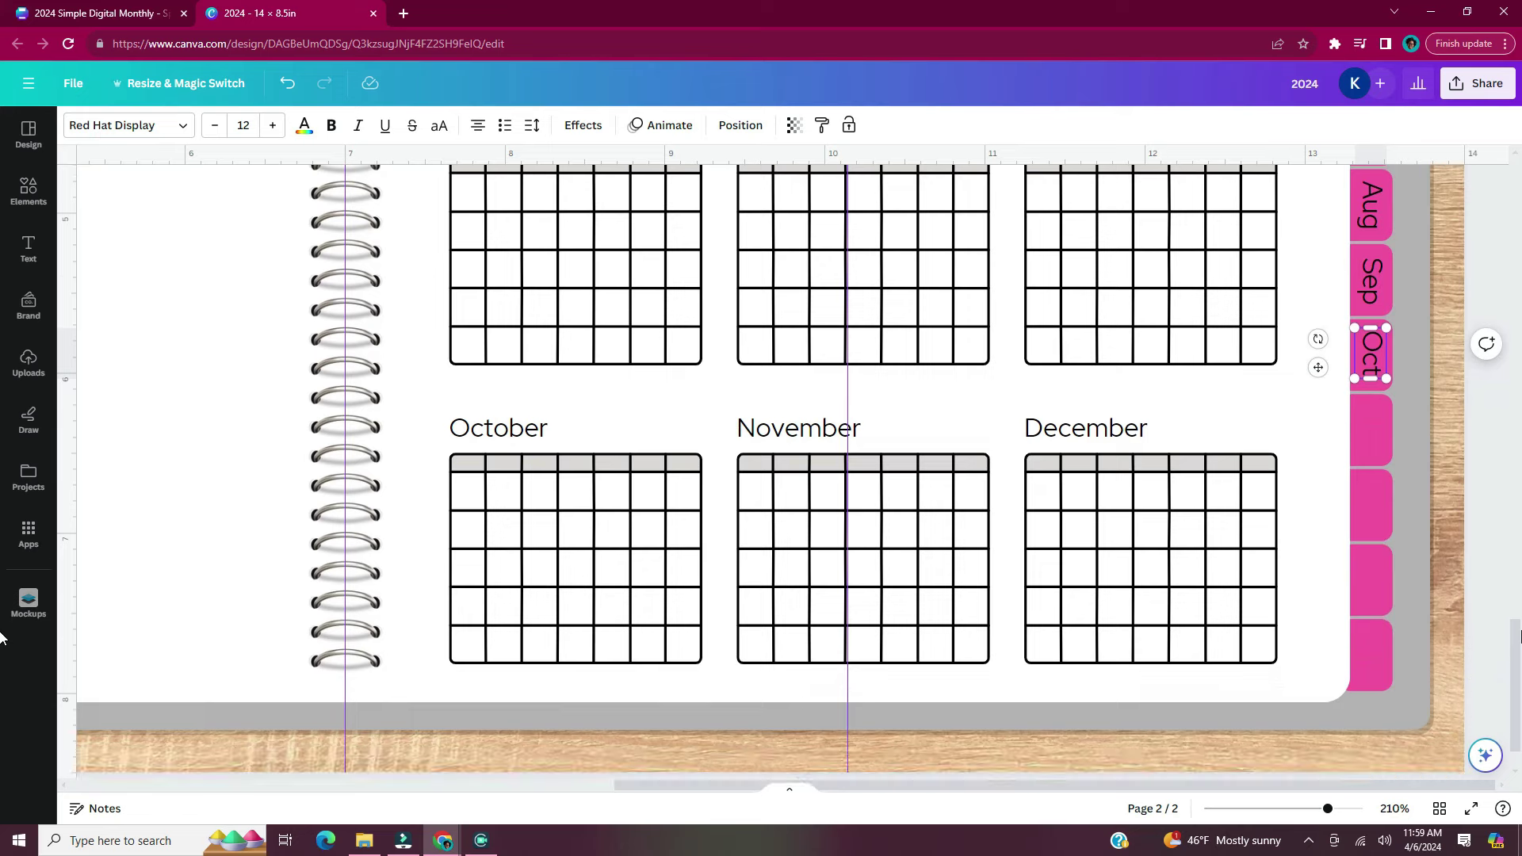
left_click(1372, 353)
key("ctrl+d")
left_click_drag(1399, 381, 1372, 504)
double_click(1372, 428)
type("Nov")
Add another duplicated month label on the side tab below Nov and change its text to "Dec"
left_click(1372, 352)
key("ctrl+d")
double_click(1372, 505)
type("Dec")
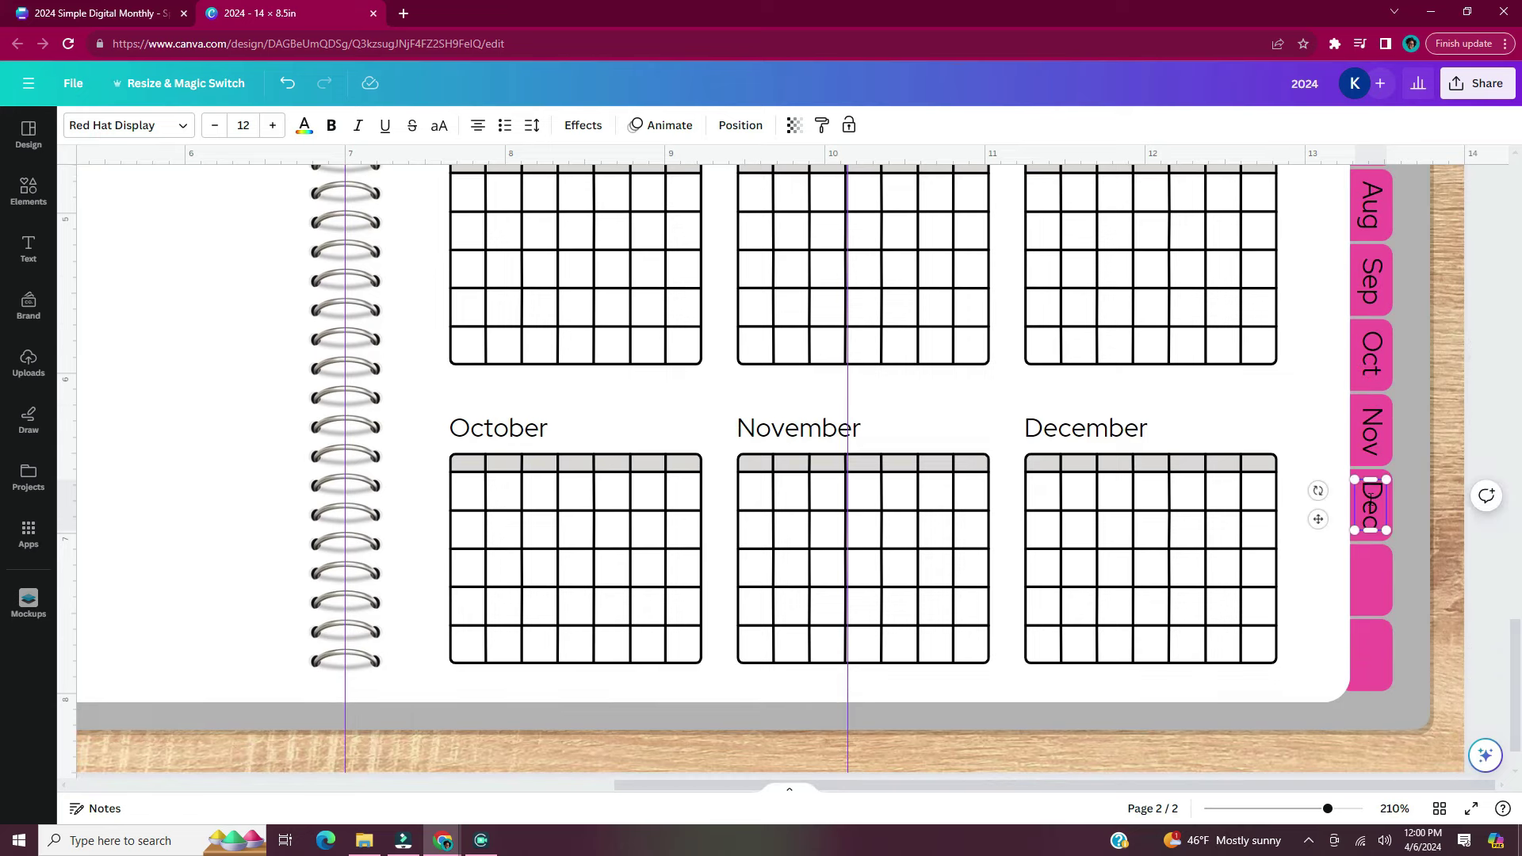
left_click(1418, 523)
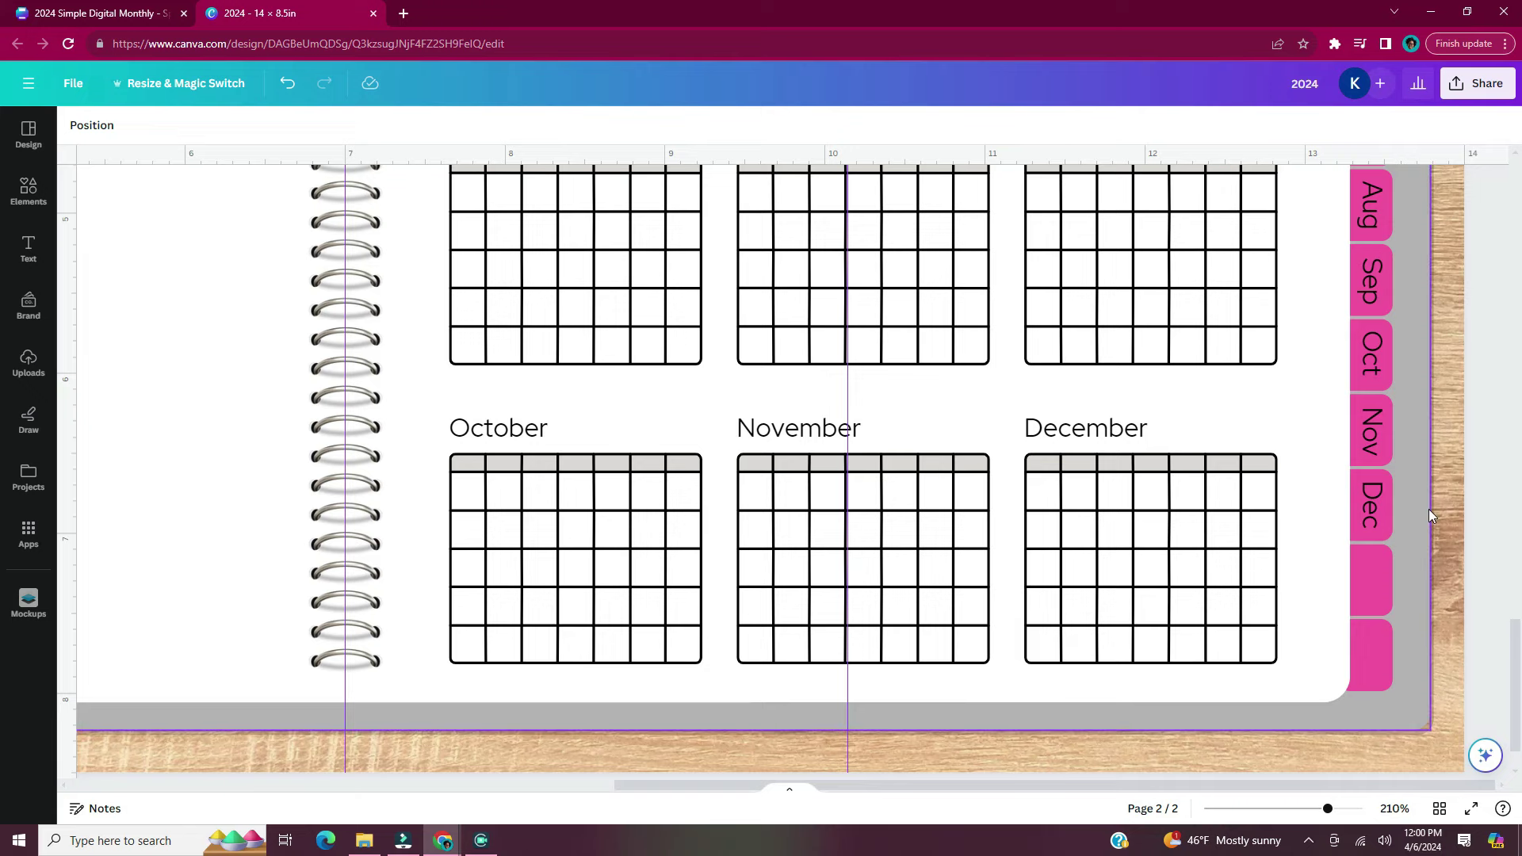
Search the graphics for "notebook icon" and "Notes icon", and add the lined sheet with pencil icon to the page
left_click(32, 189)
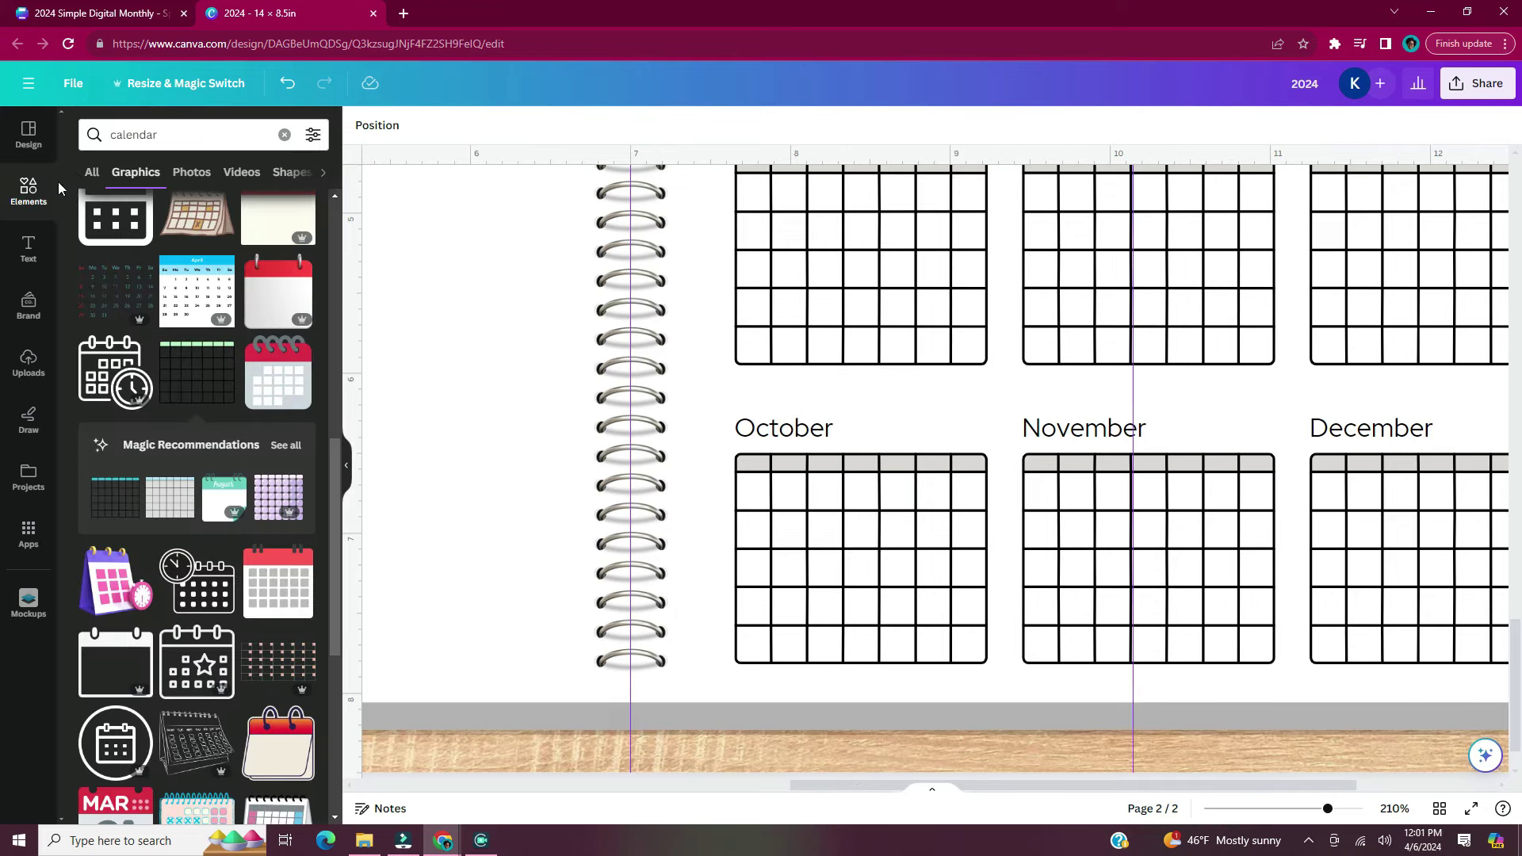
left_click(284, 135)
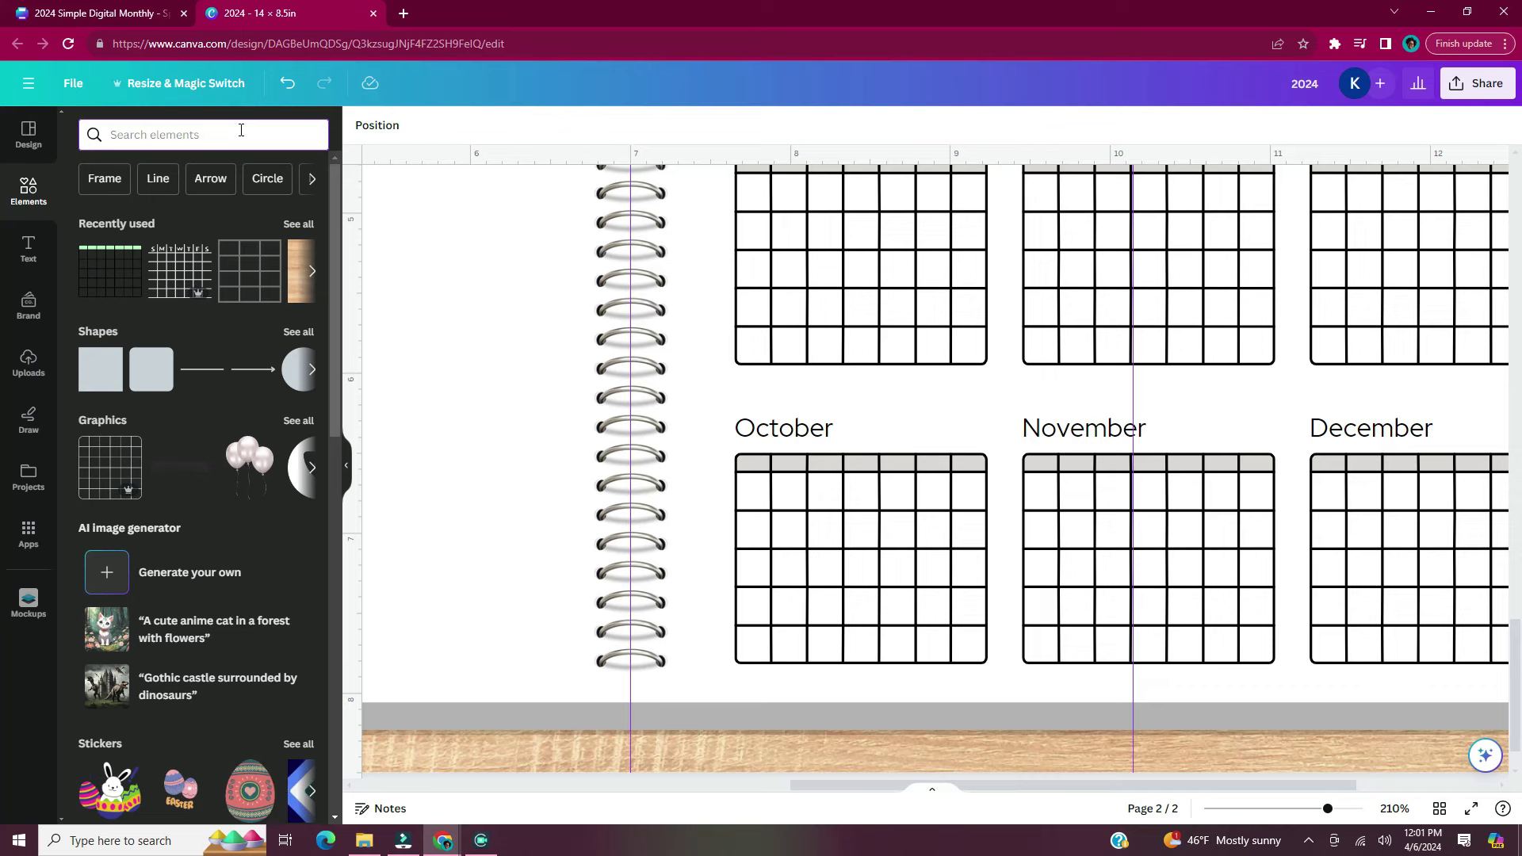
type("notebook ico")
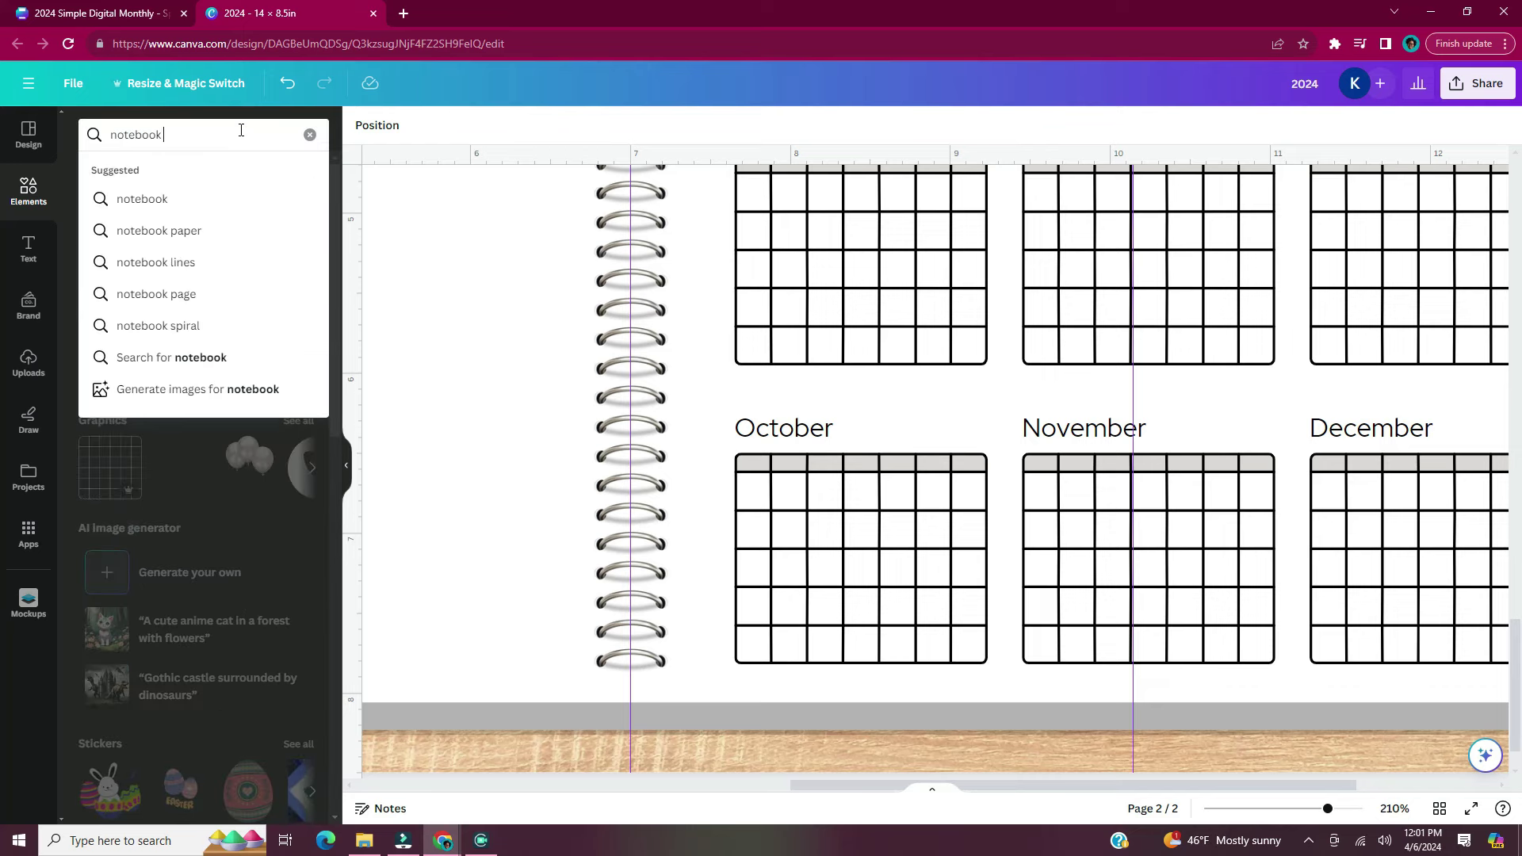
type("n")
key("Return")
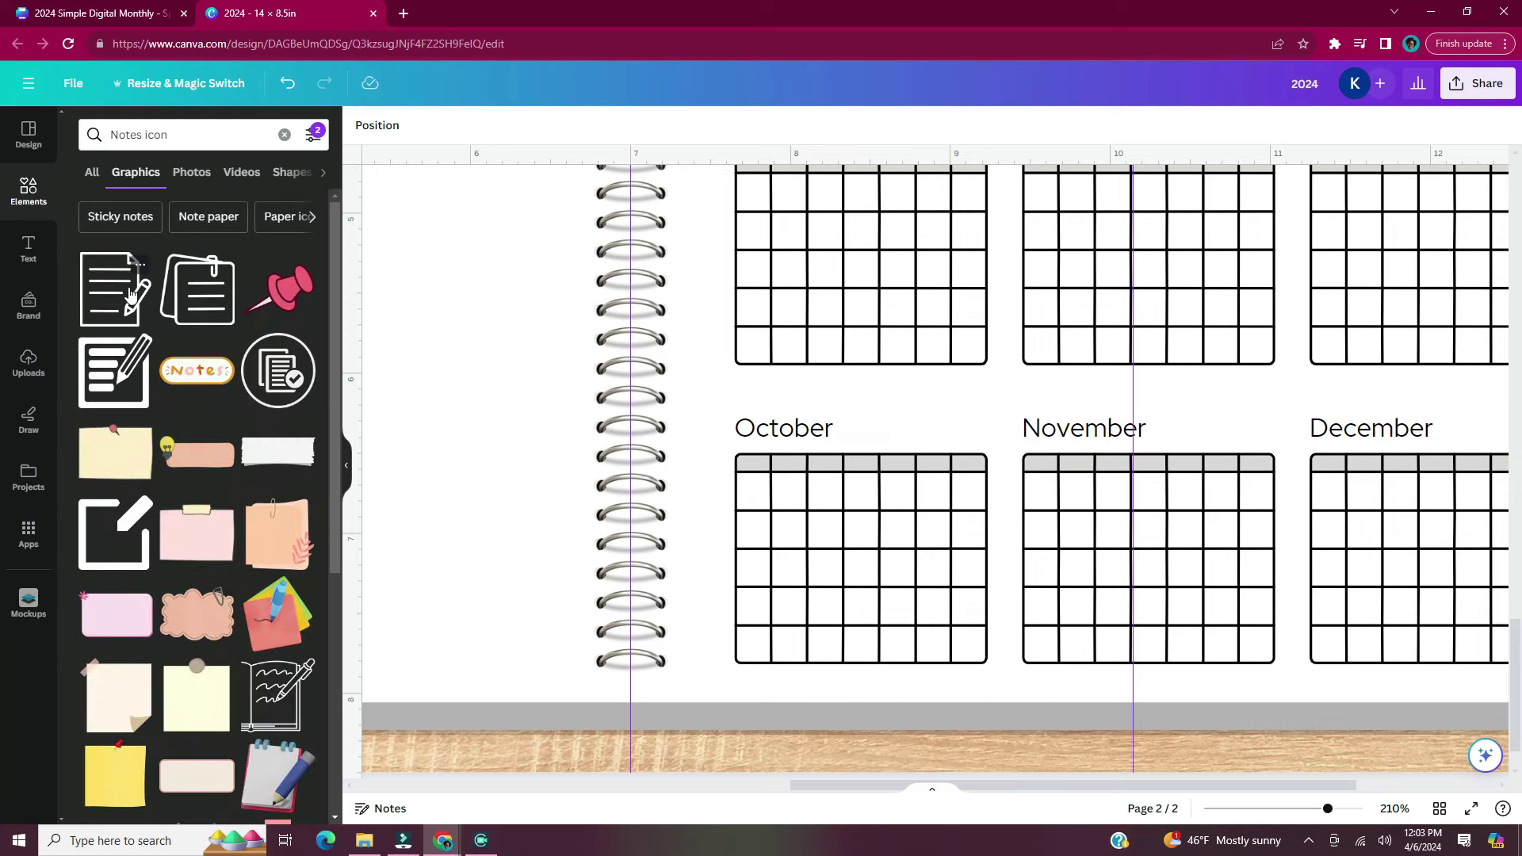
left_click(131, 295)
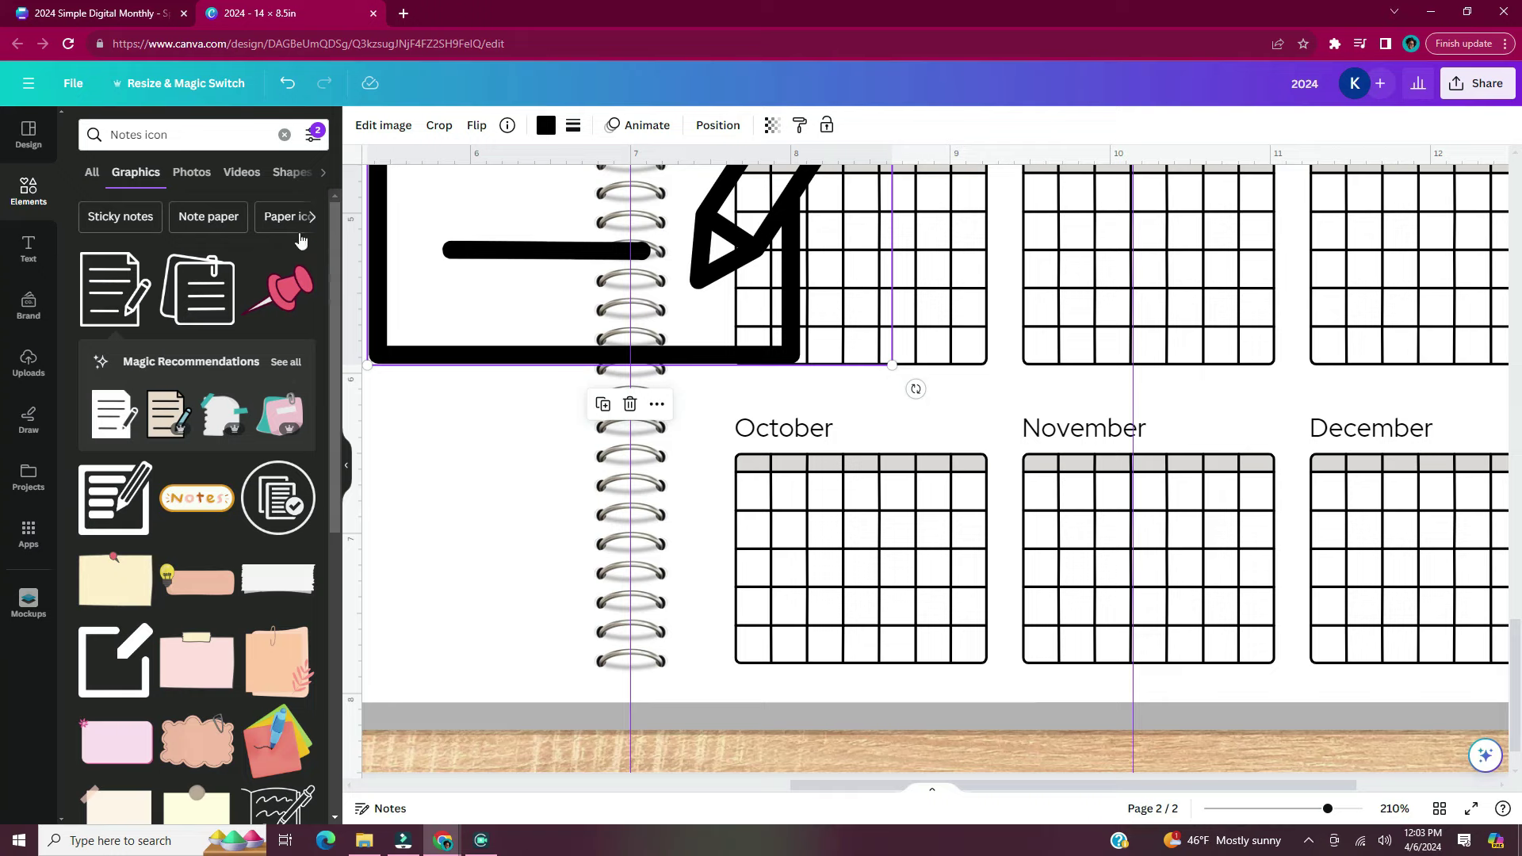
Shrink the notes icon to fit a side tab and centre it on the tab below Dec
left_click(347, 465)
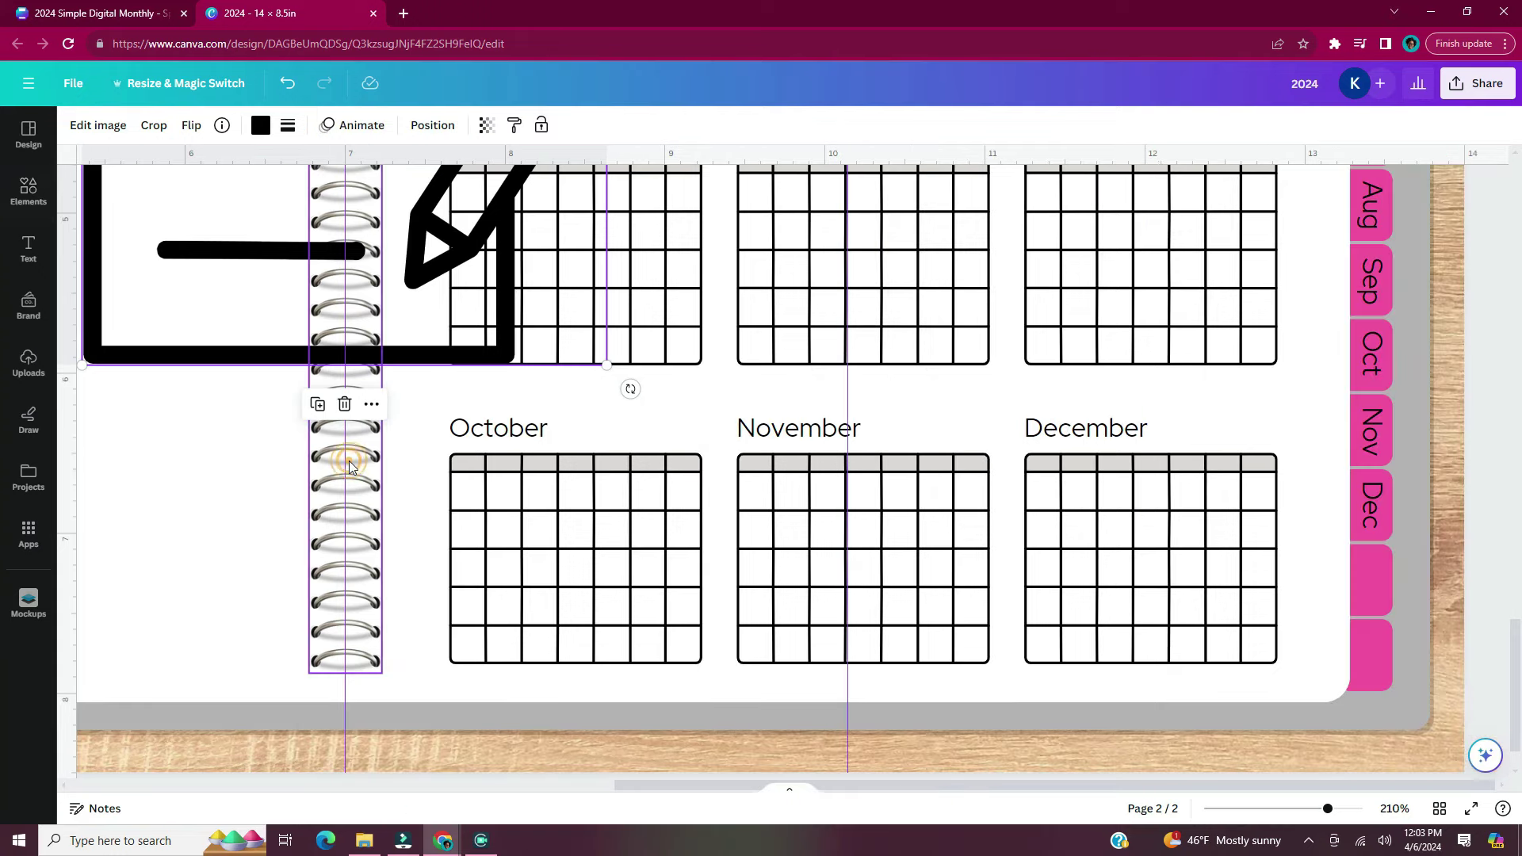
left_click_drag(606, 365, 244, 256)
left_click_drag(235, 198, 1365, 601)
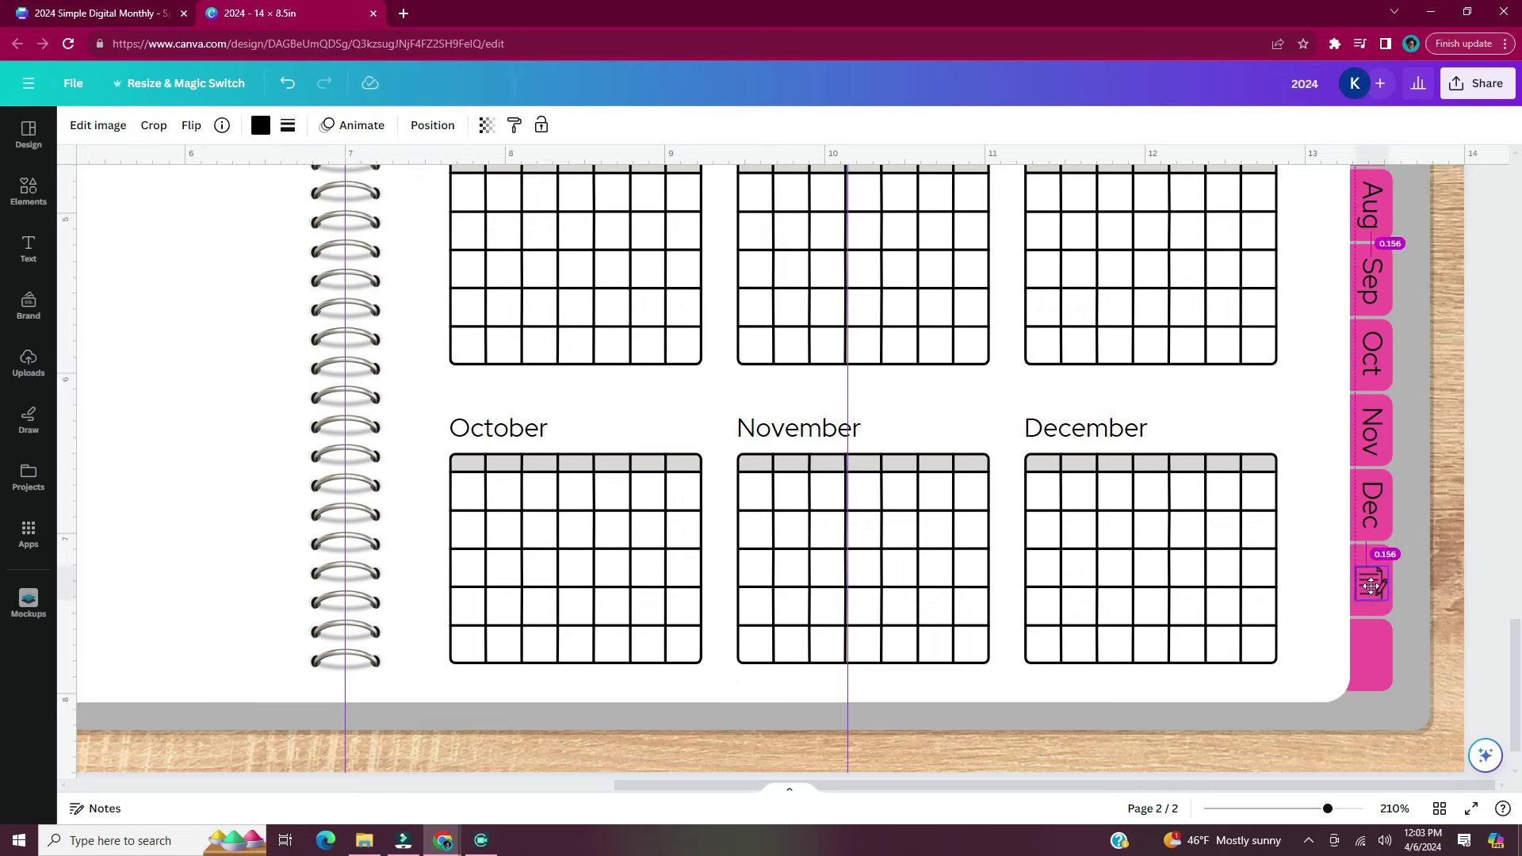
left_click(1485, 628)
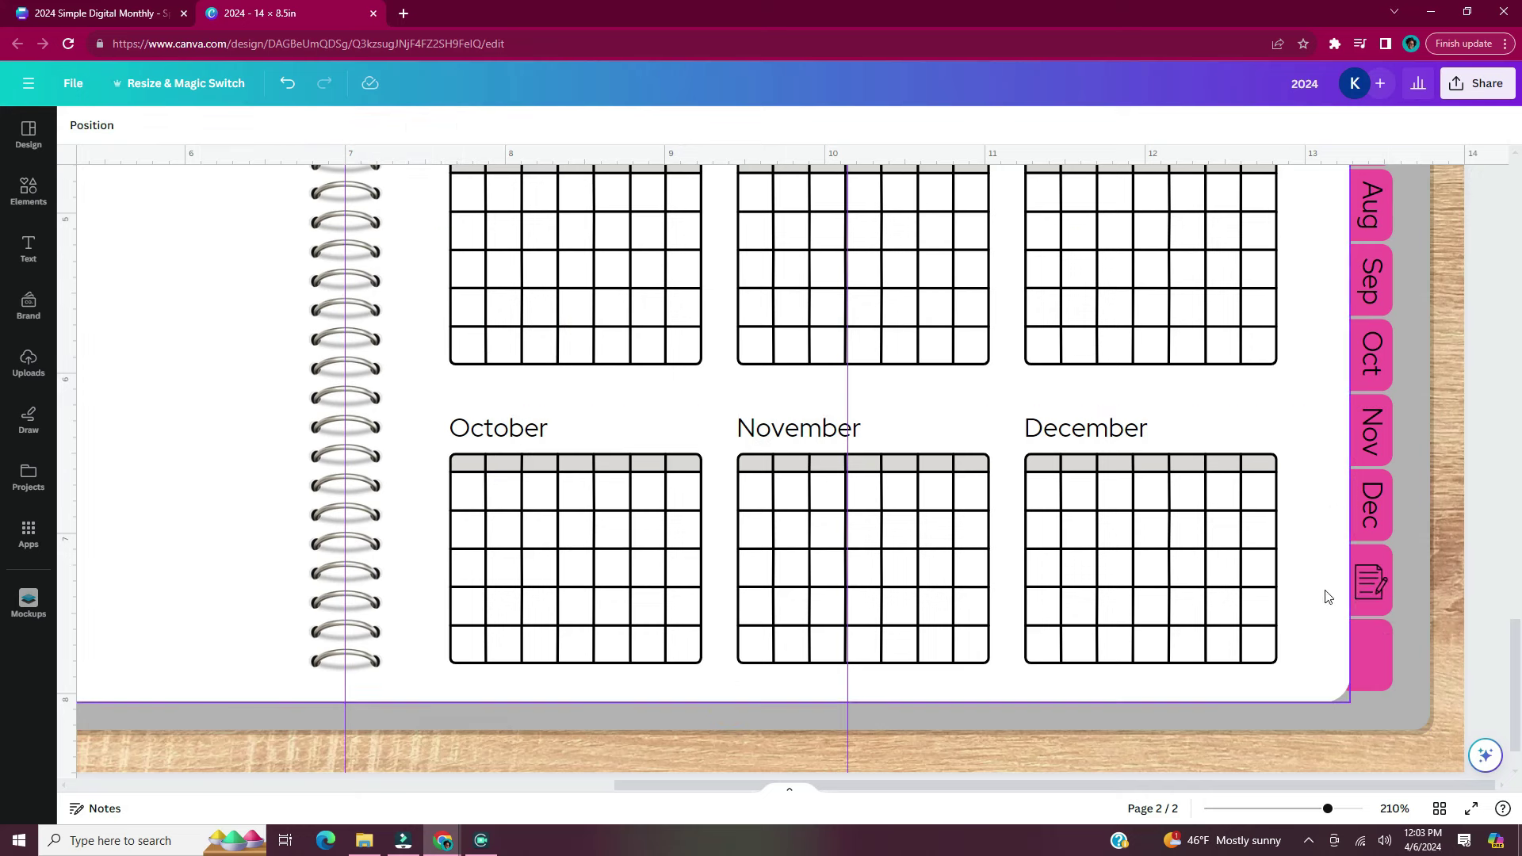
left_click(1367, 589)
left_click_drag(1367, 588, 1369, 584)
left_click(1485, 591)
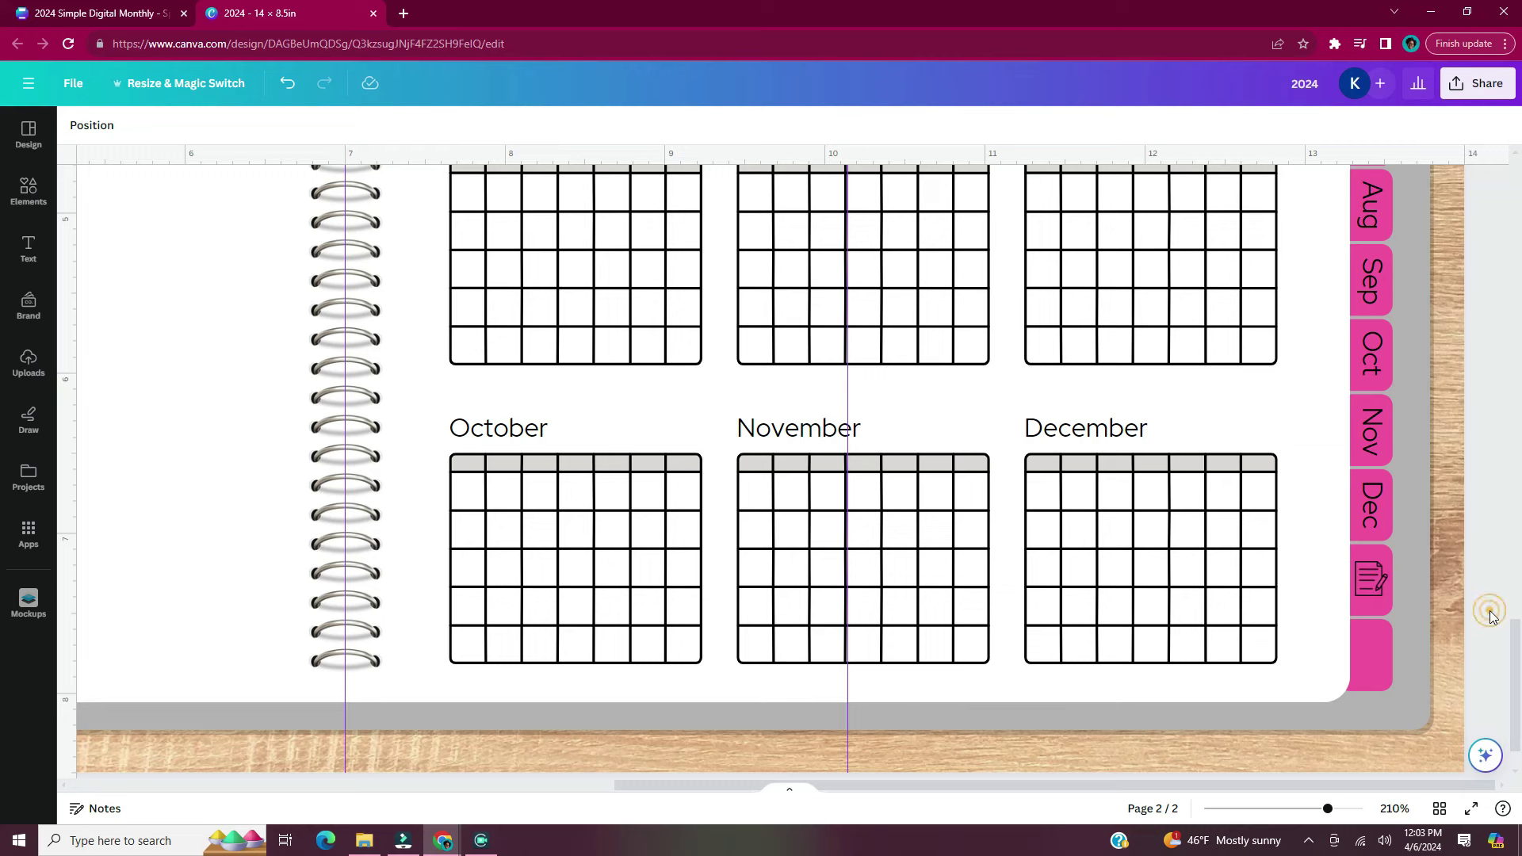
Search the graphics for "book icon" and add the outlined closed book to the page
left_click(28, 191)
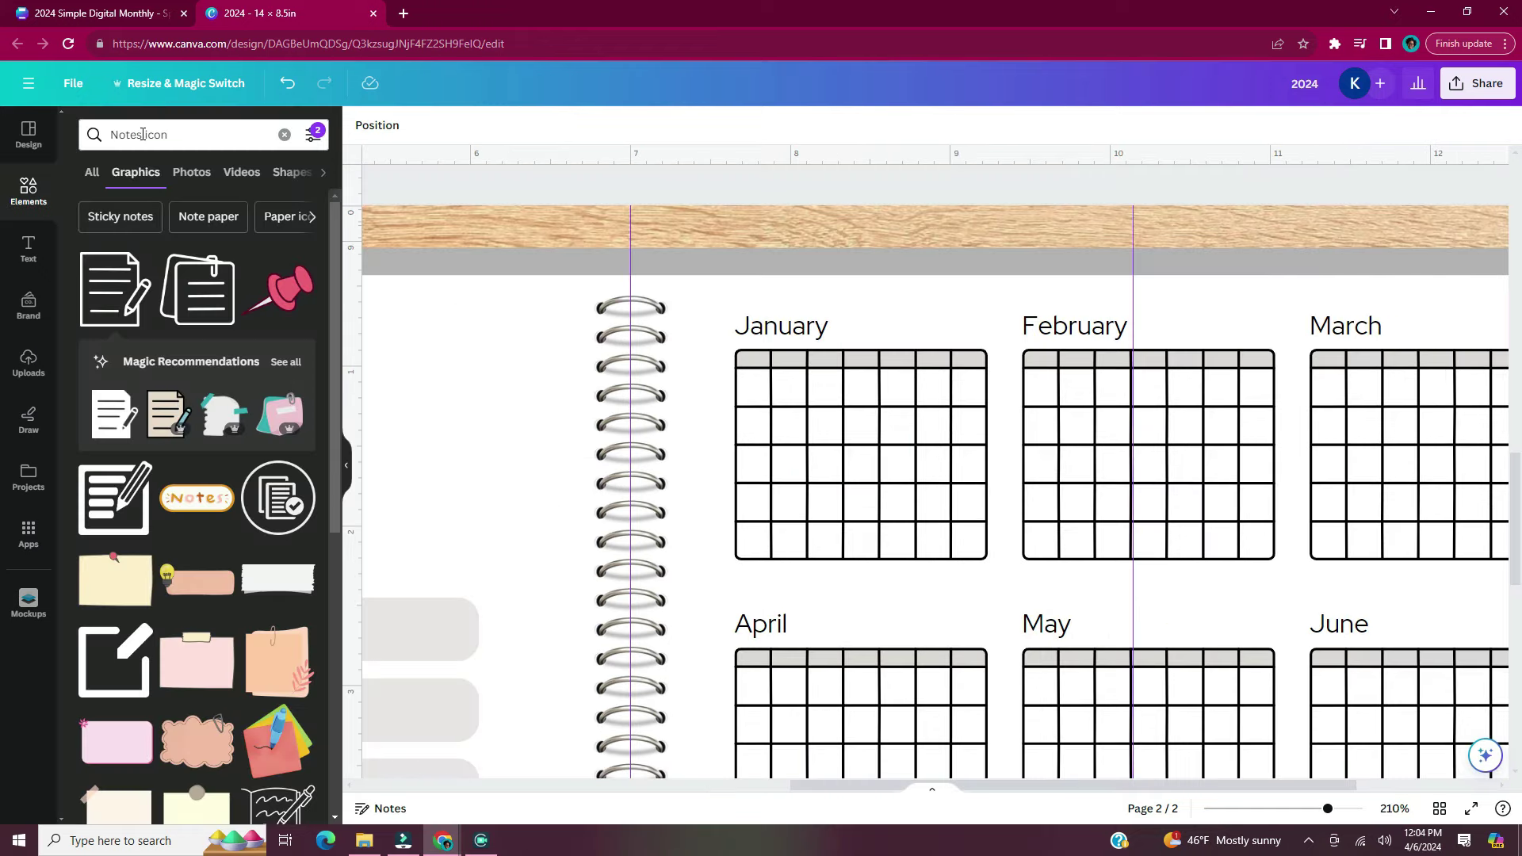
left_click_drag(143, 134, 108, 141)
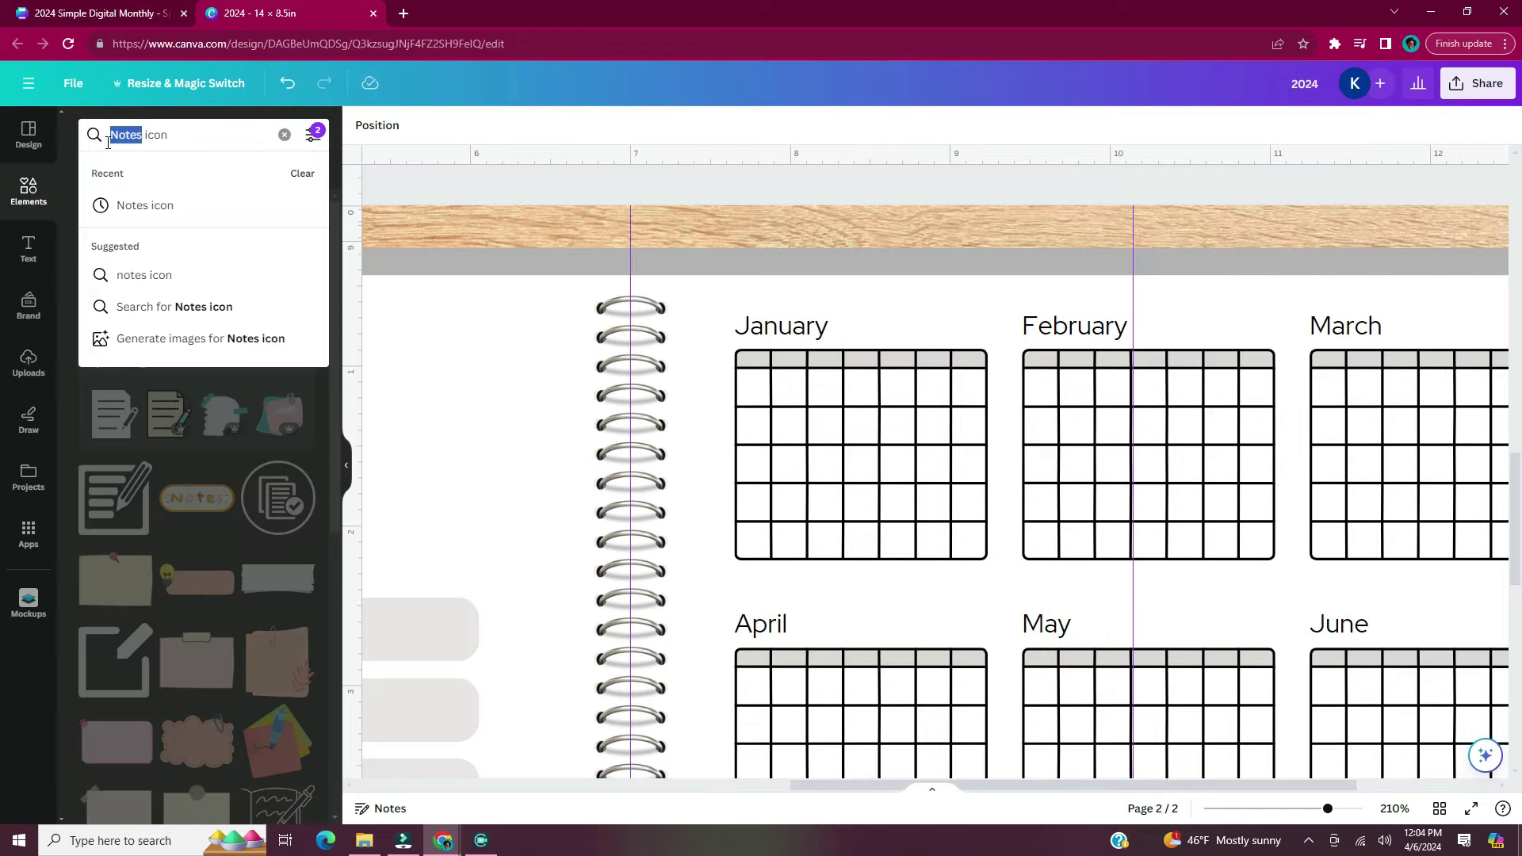
type("book")
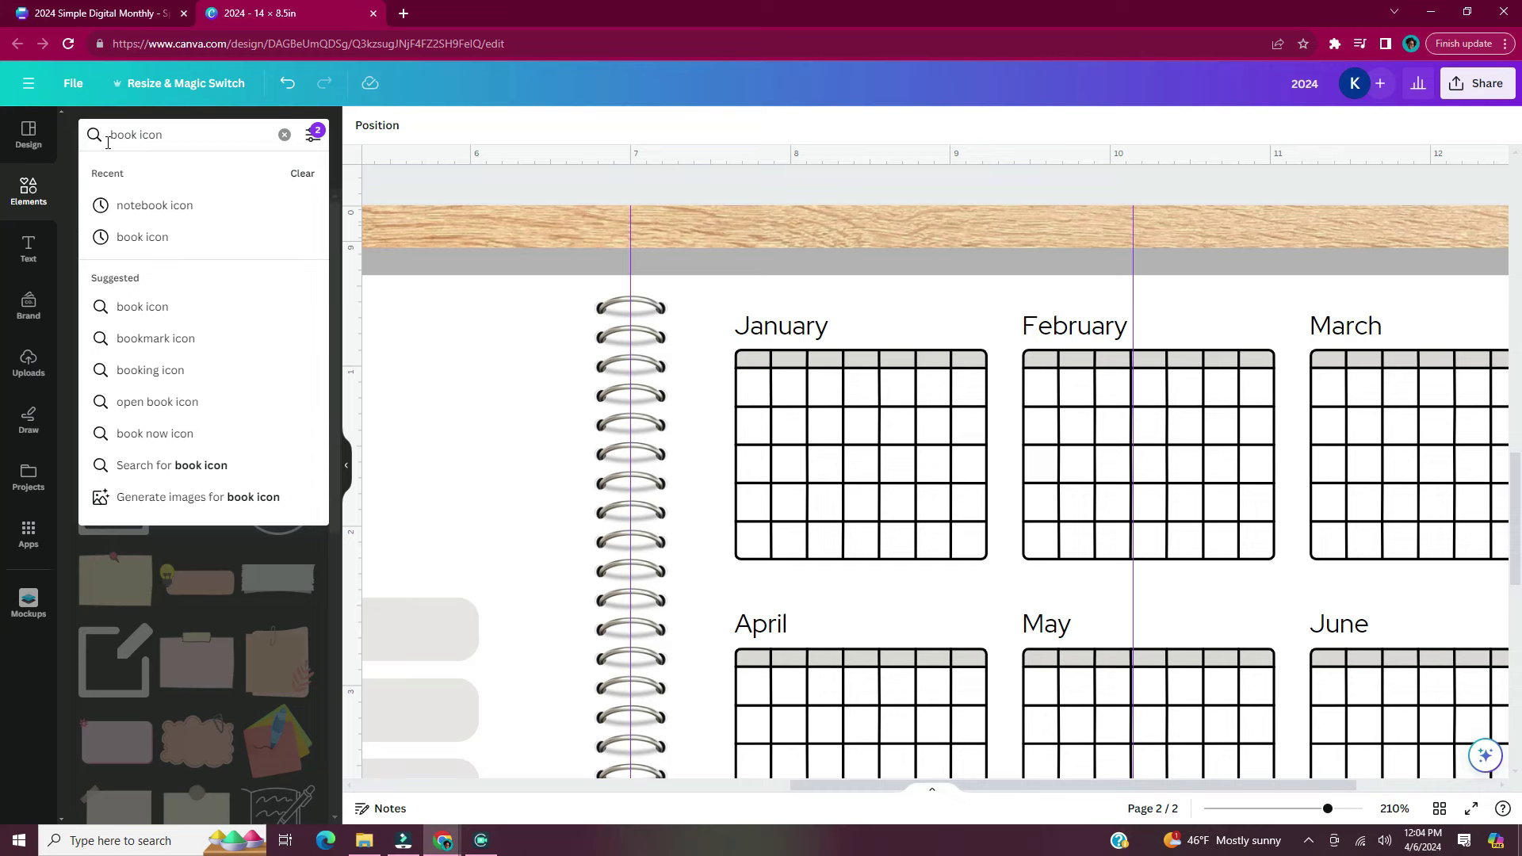
key("Return")
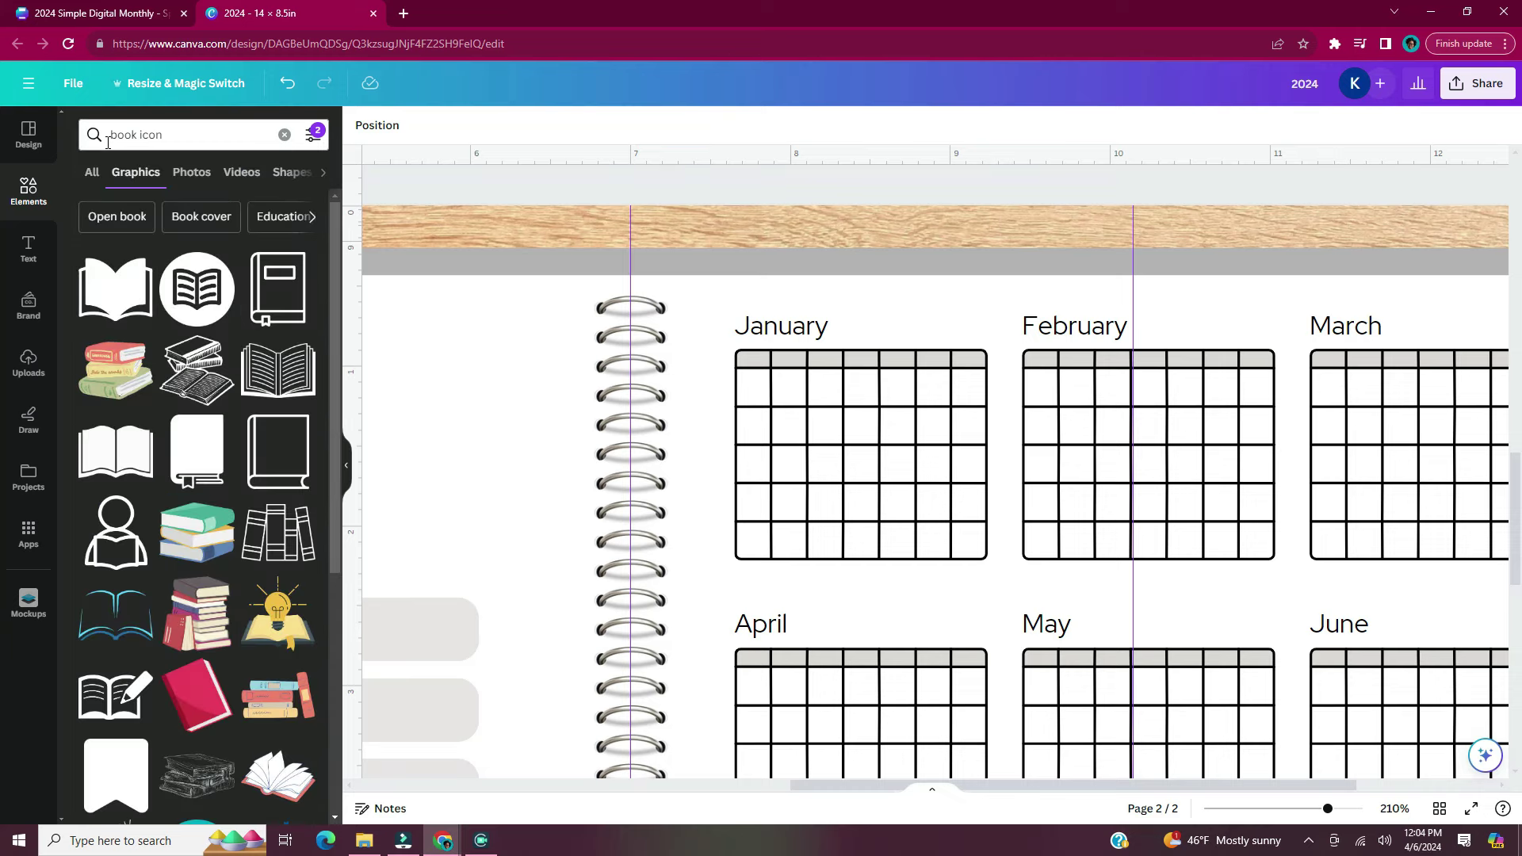
scroll(872, 476, "right", 3)
left_click(277, 451)
Shrink the book icon to fit a side tab and place it on the tab above Year
left_click_drag(476, 698, 1131, 351)
left_click_drag(1216, 272, 903, 646)
left_click_drag(839, 717, 1314, 373)
left_click_drag(1253, 455, 1349, 340)
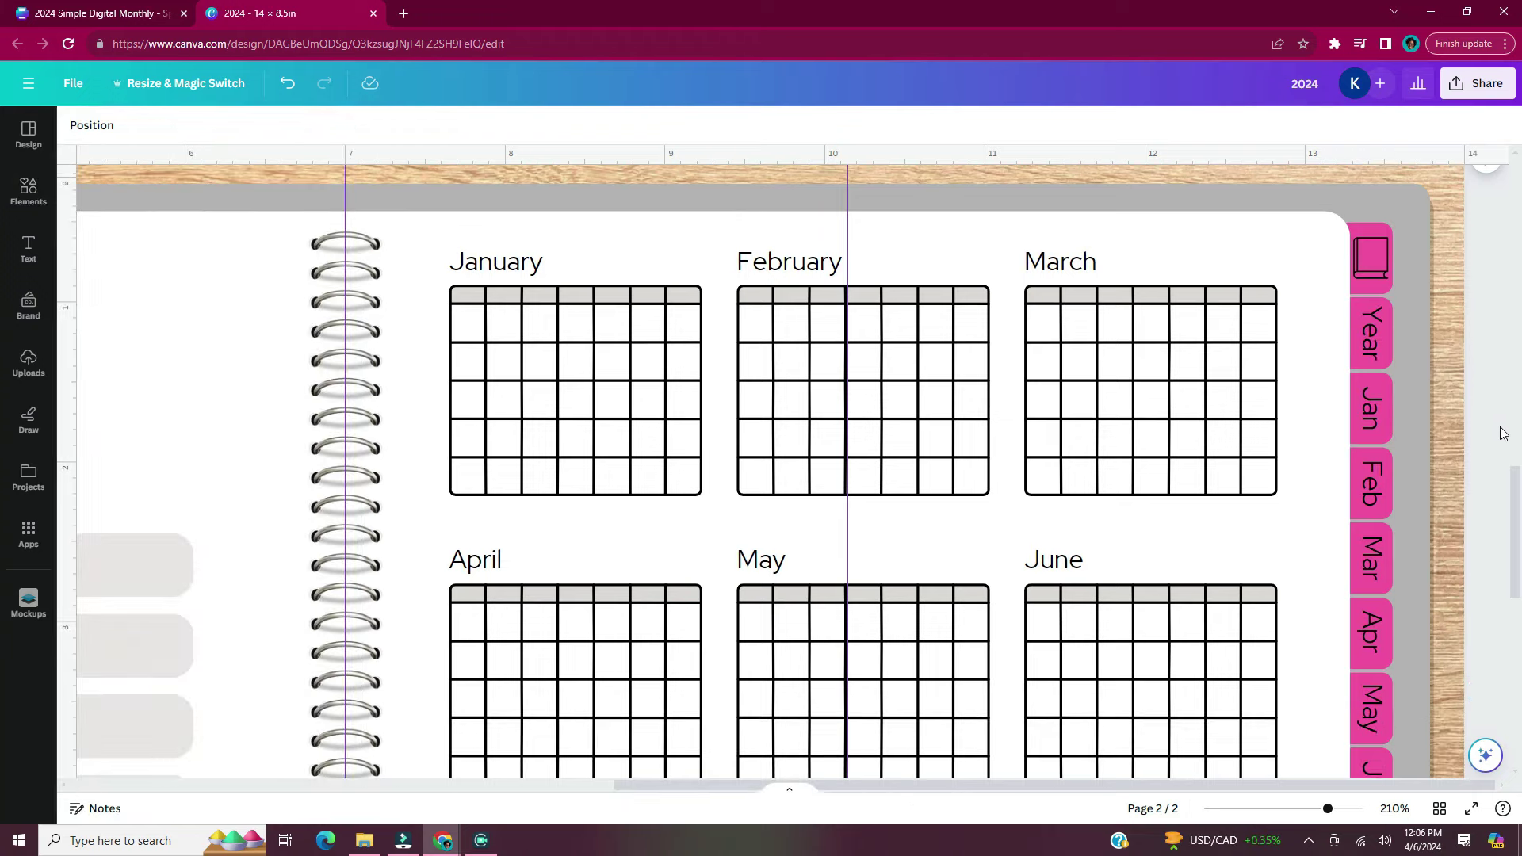
Duplicate the dashboard/yearly page and rename the copy "jan month"
scroll(1488, 471, "down", 4)
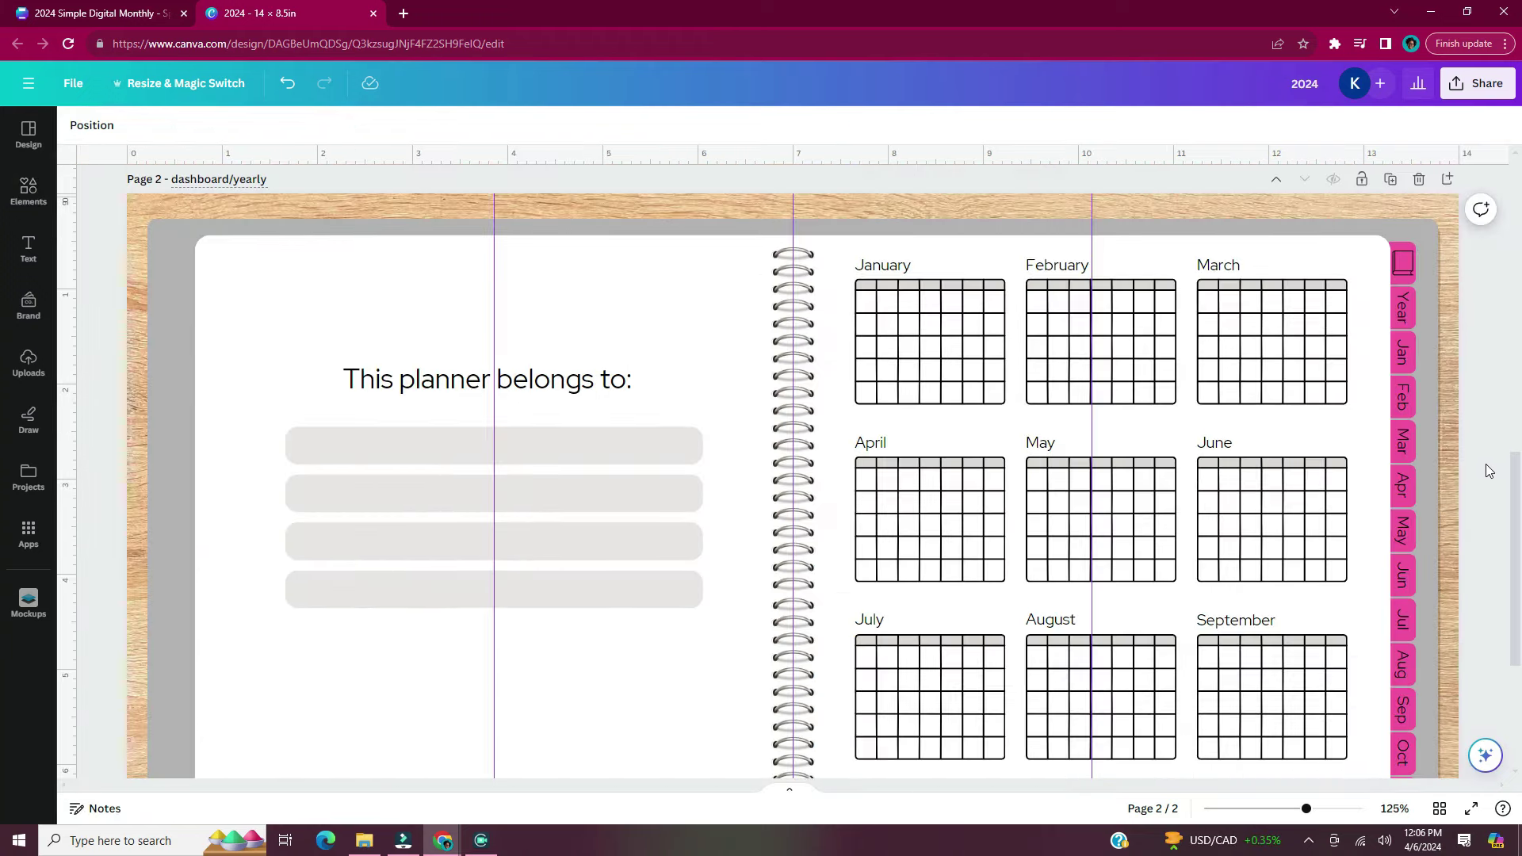
scroll(1489, 479, "down", 3)
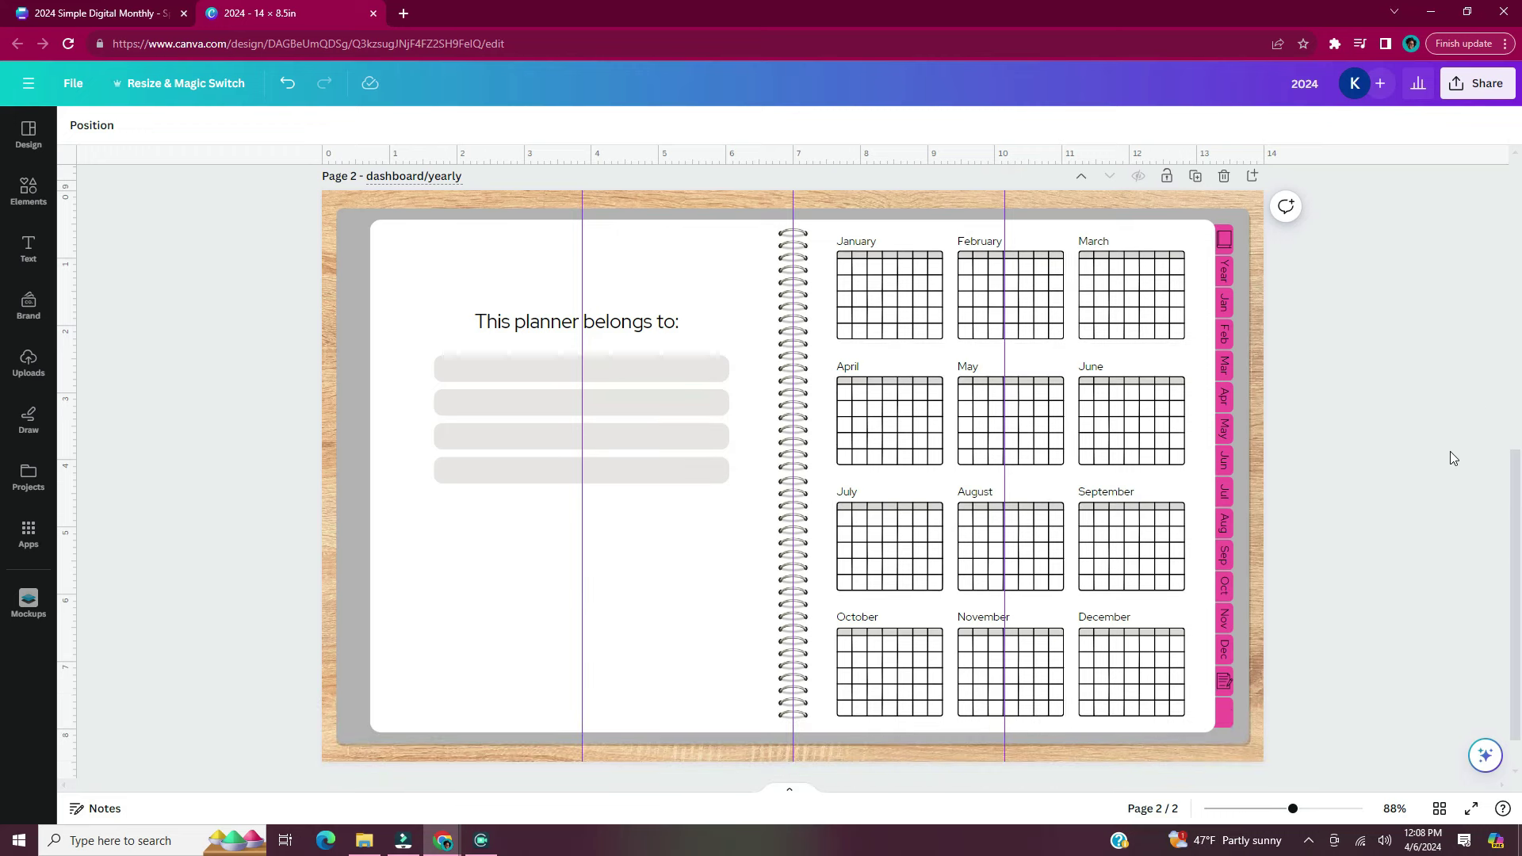
left_click(1195, 175)
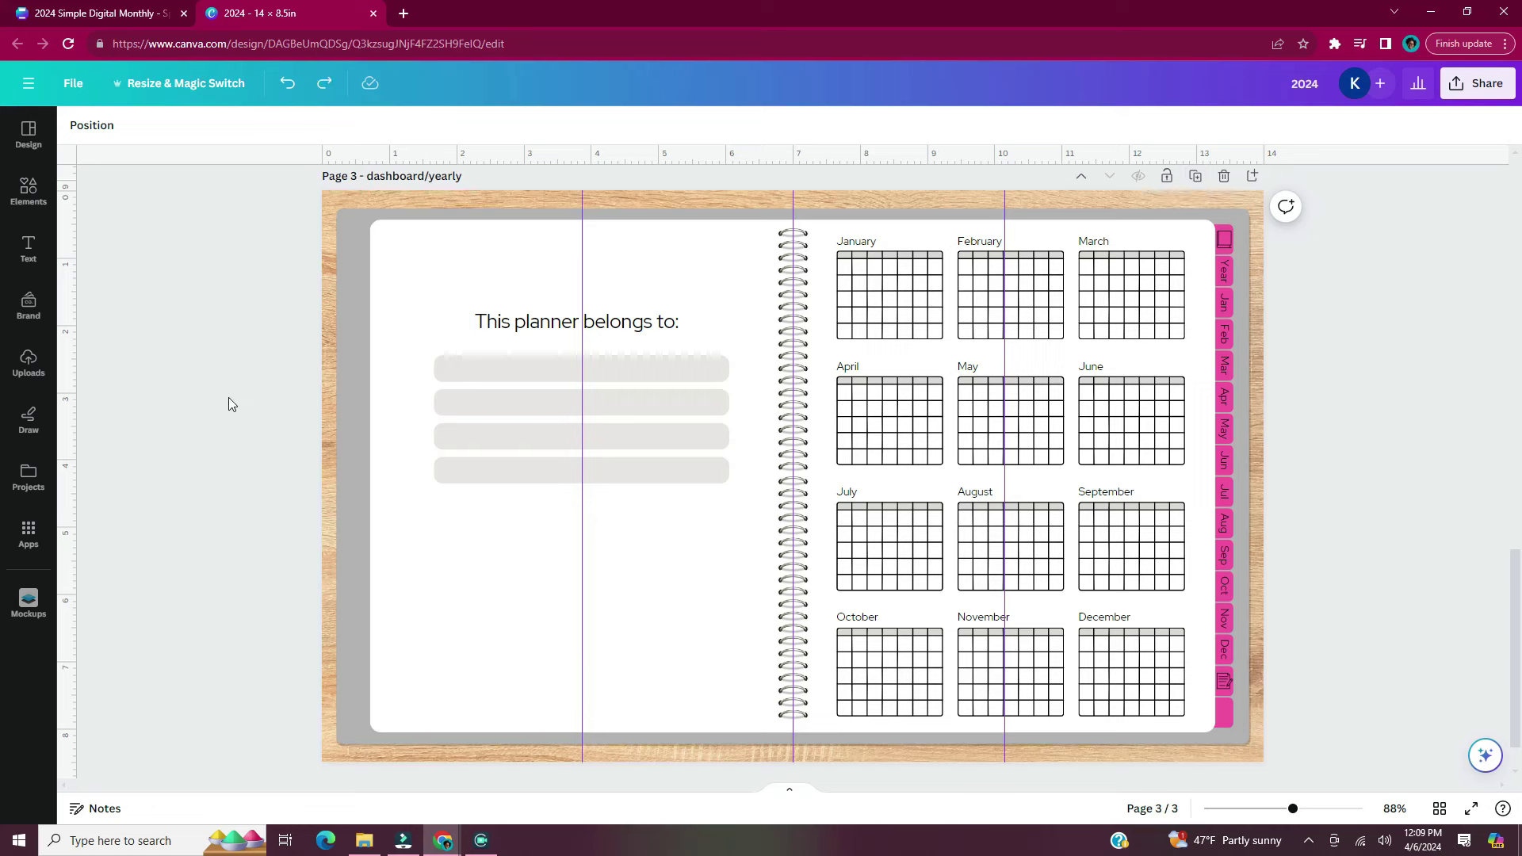
triple_click(442, 173)
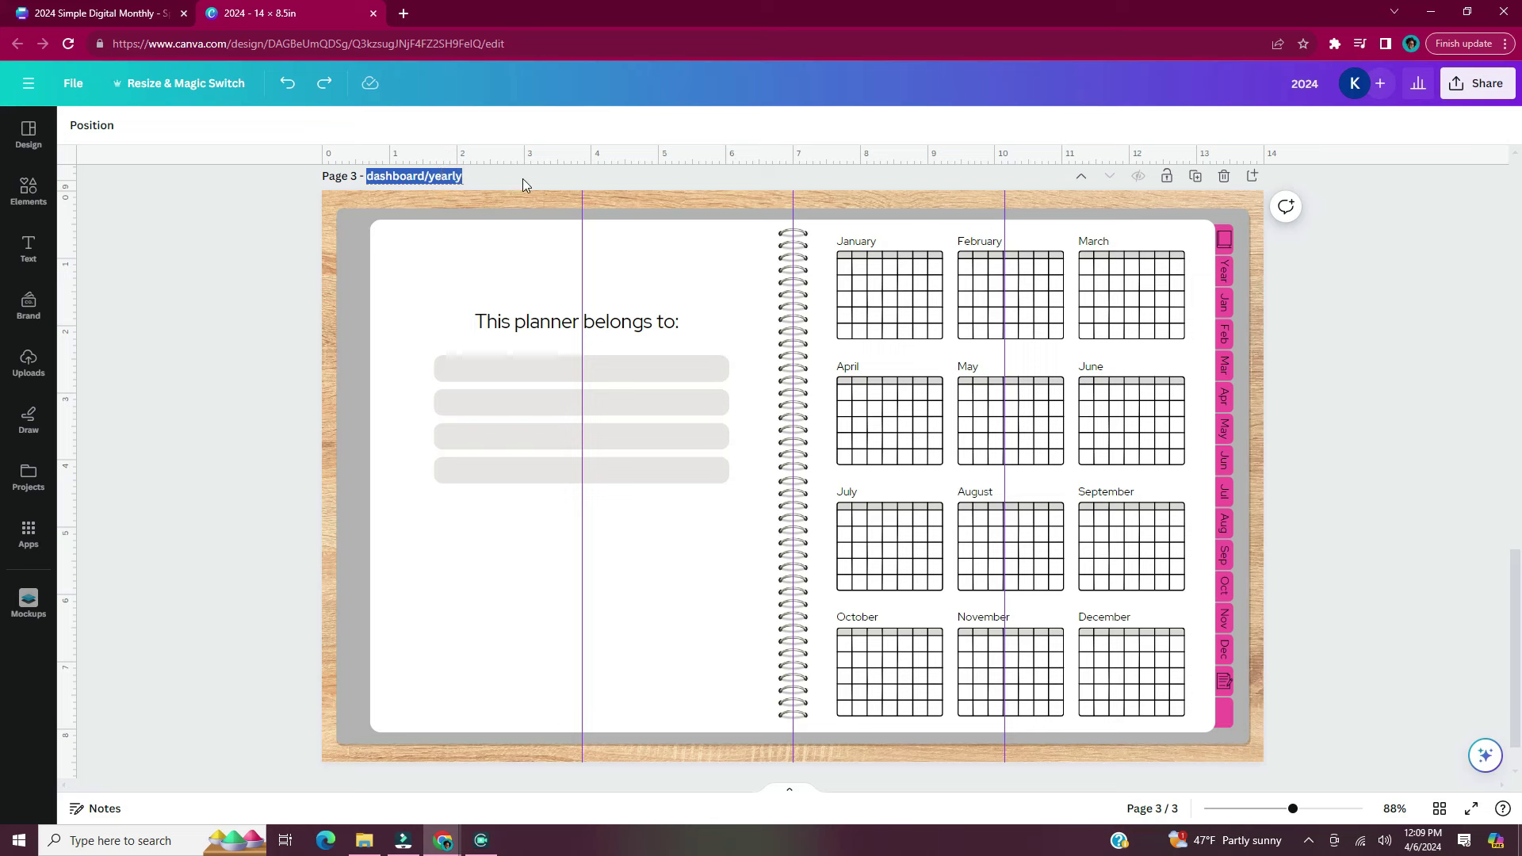
type("jan")
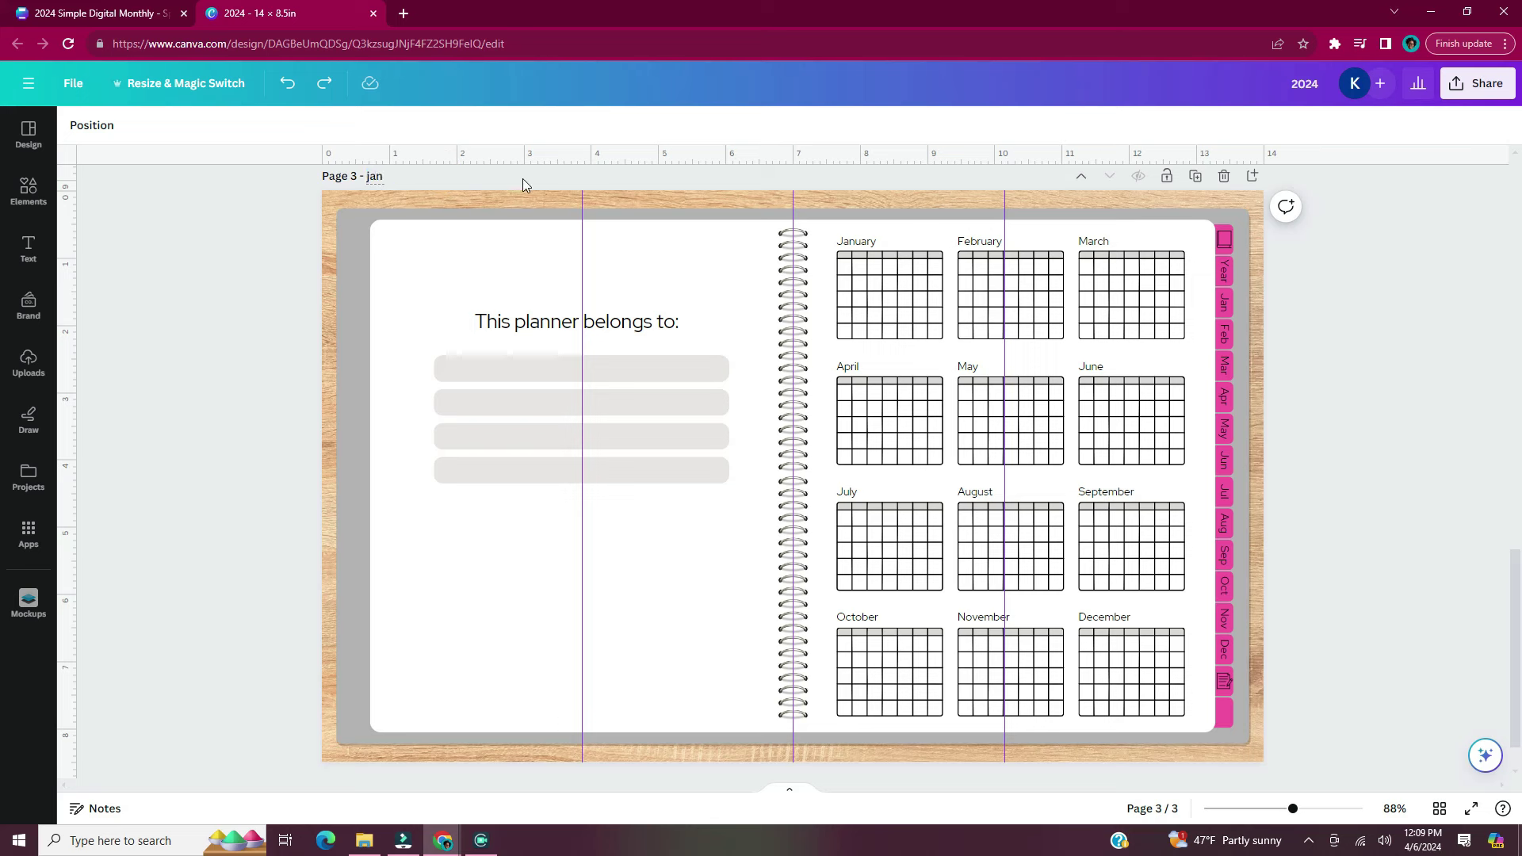
type(" month")
Delete the "This planner belongs to:" block, the side tabs, the mini calendars and every month label except January from the jan month page
left_click(516, 416)
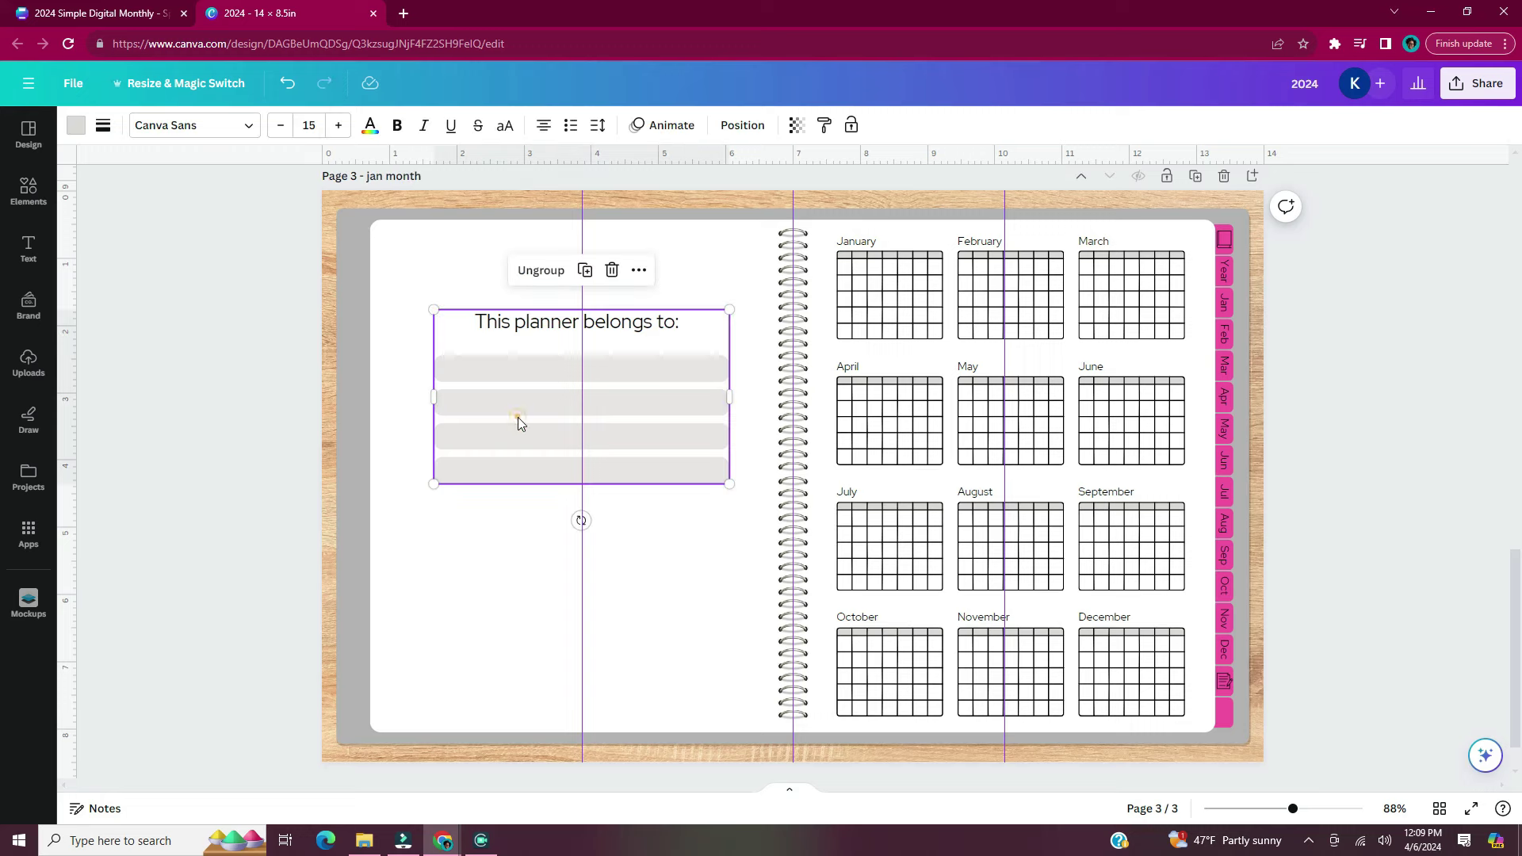
key("Delete")
left_click_drag(1288, 224, 1228, 709)
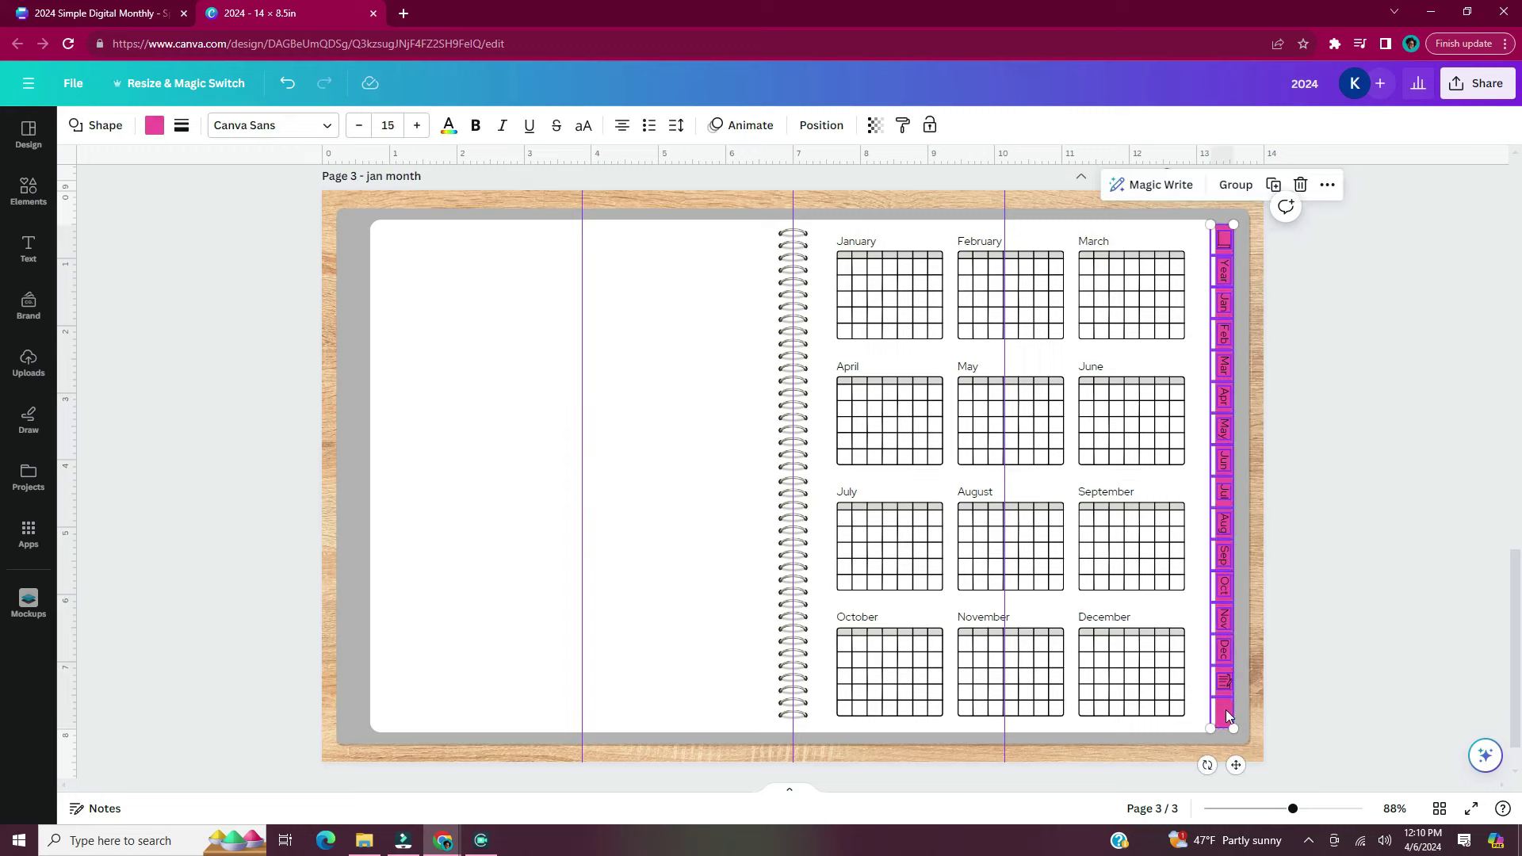
key("Delete")
left_click_drag(1370, 283, 832, 705)
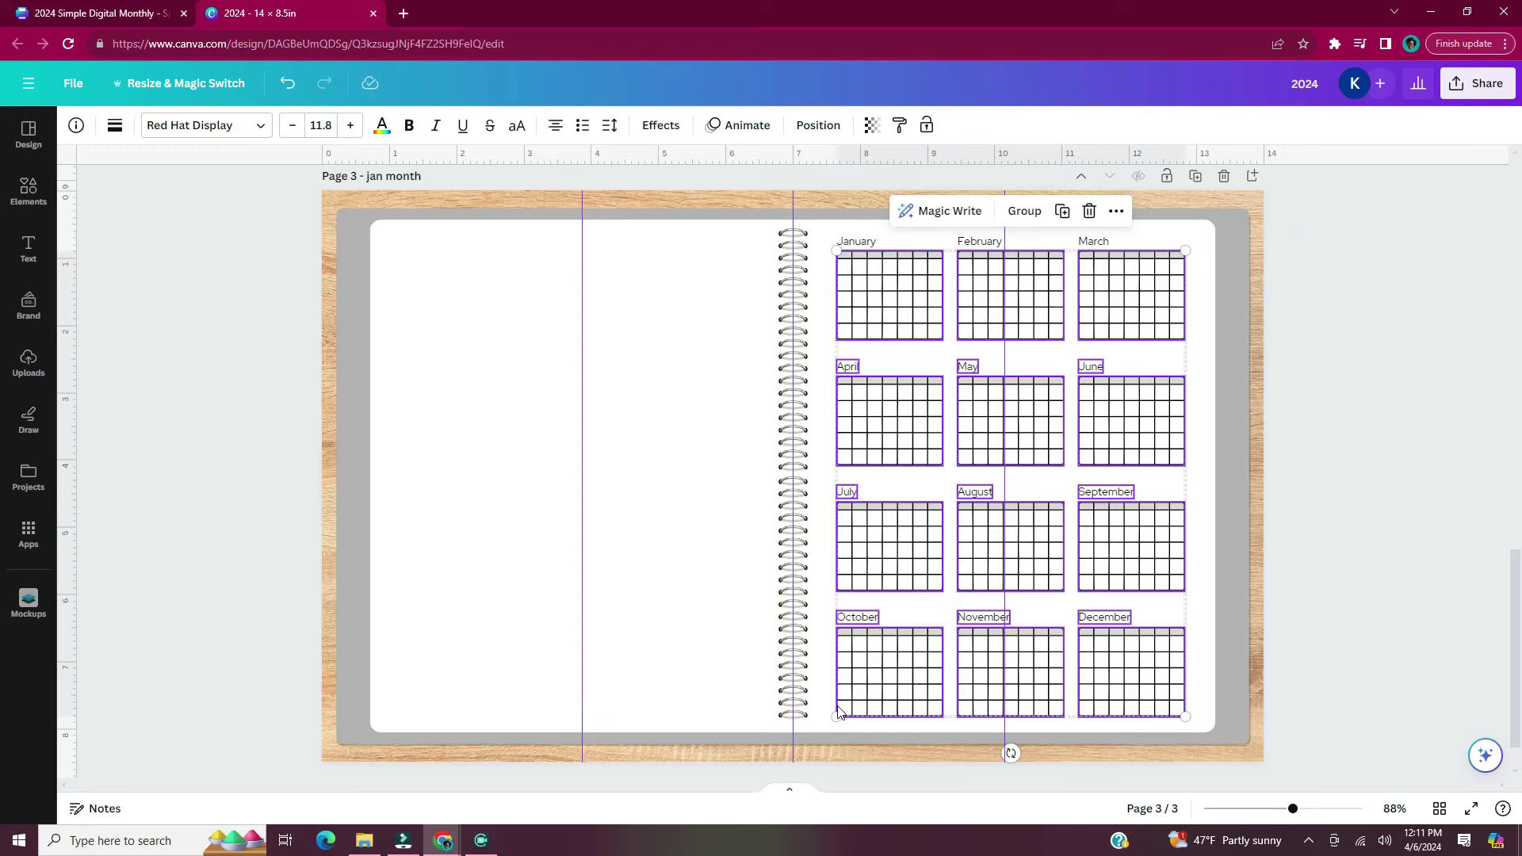
key("Delete")
left_click_drag(954, 182, 1105, 289)
key("Delete")
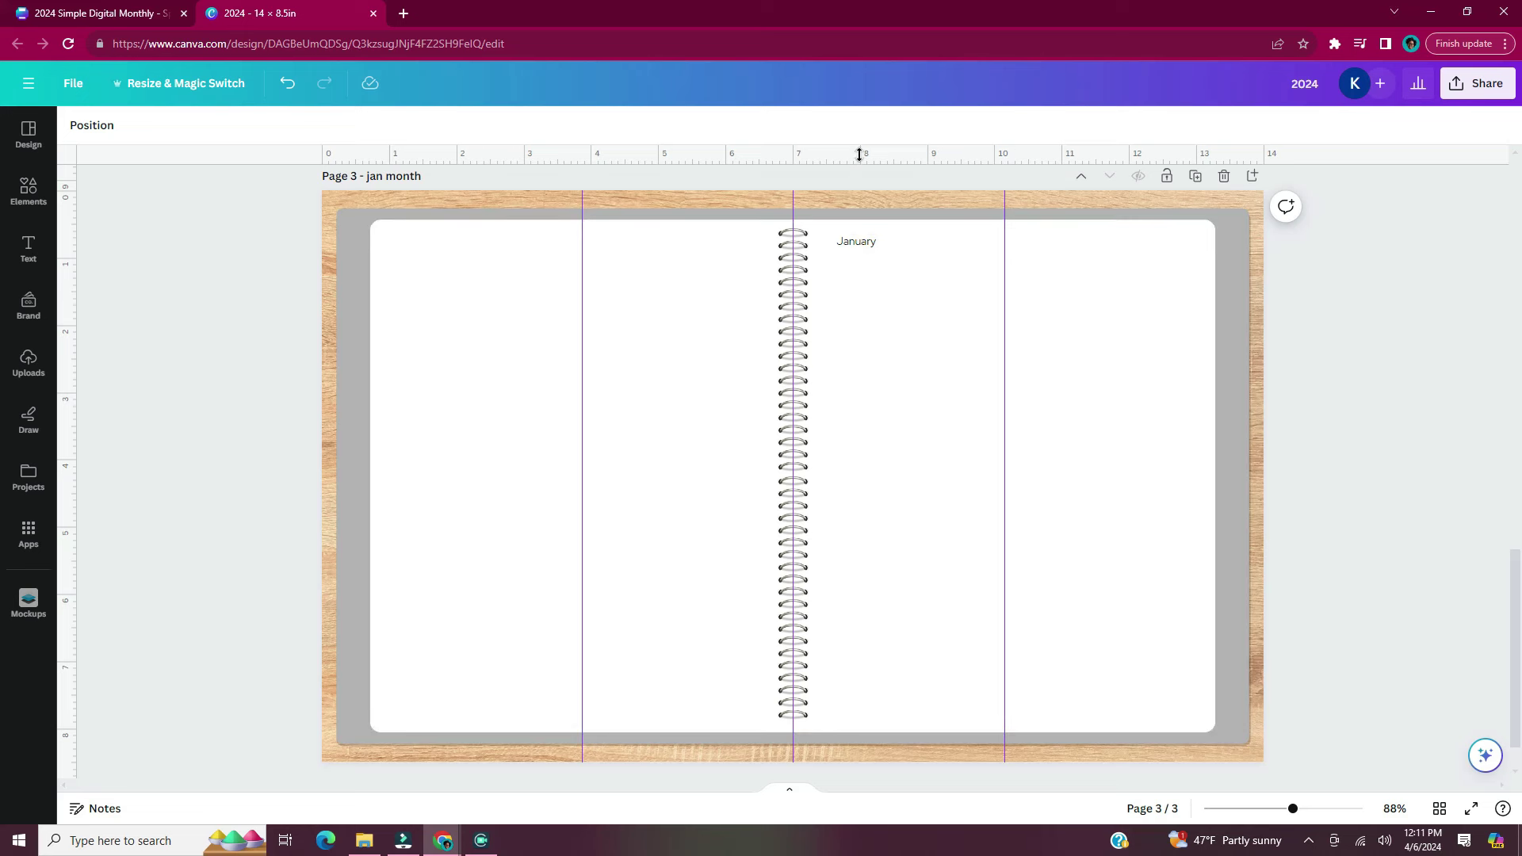
Add a horizontal guide near the page's upper edge and move the January label to the upper-left corner of the left page
left_click_drag(859, 149, 403, 242)
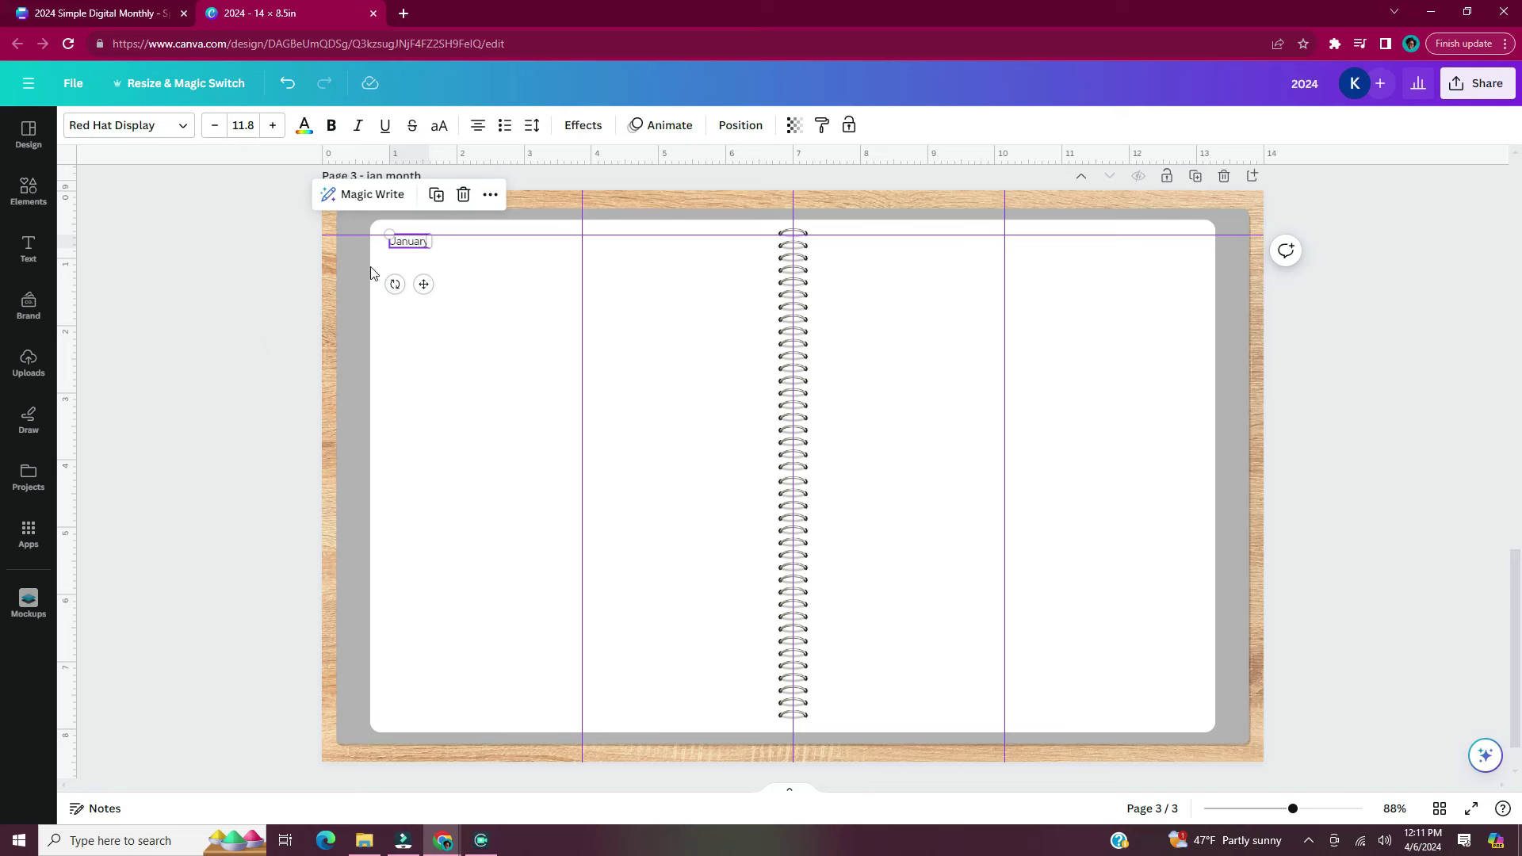
left_click(245, 354)
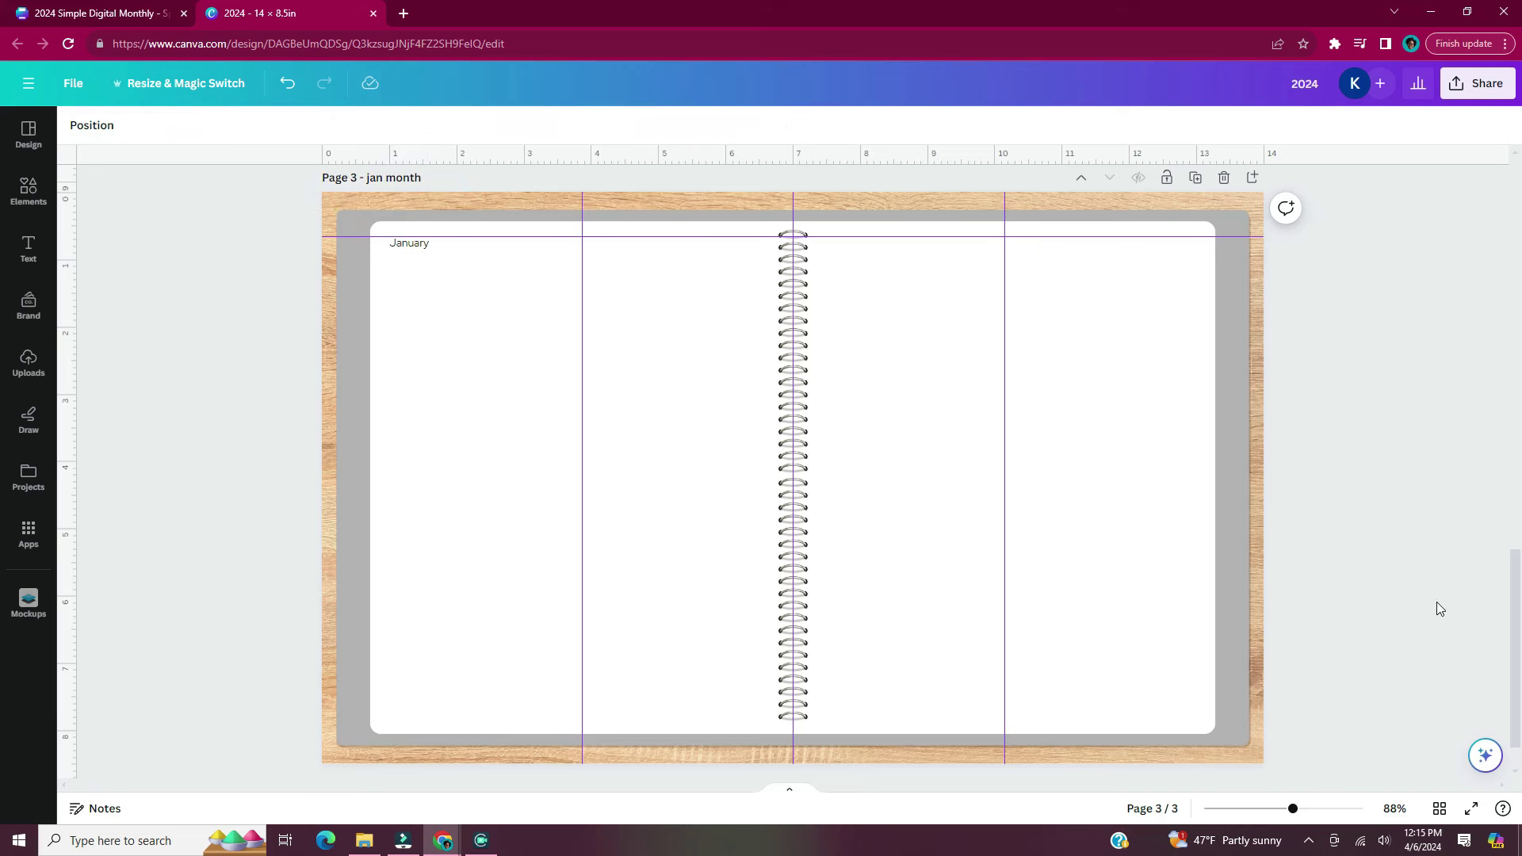
Insert a plain outlined table and fit it to the left page below the January label, stretching it down near the page's lower edge
left_click(30, 192)
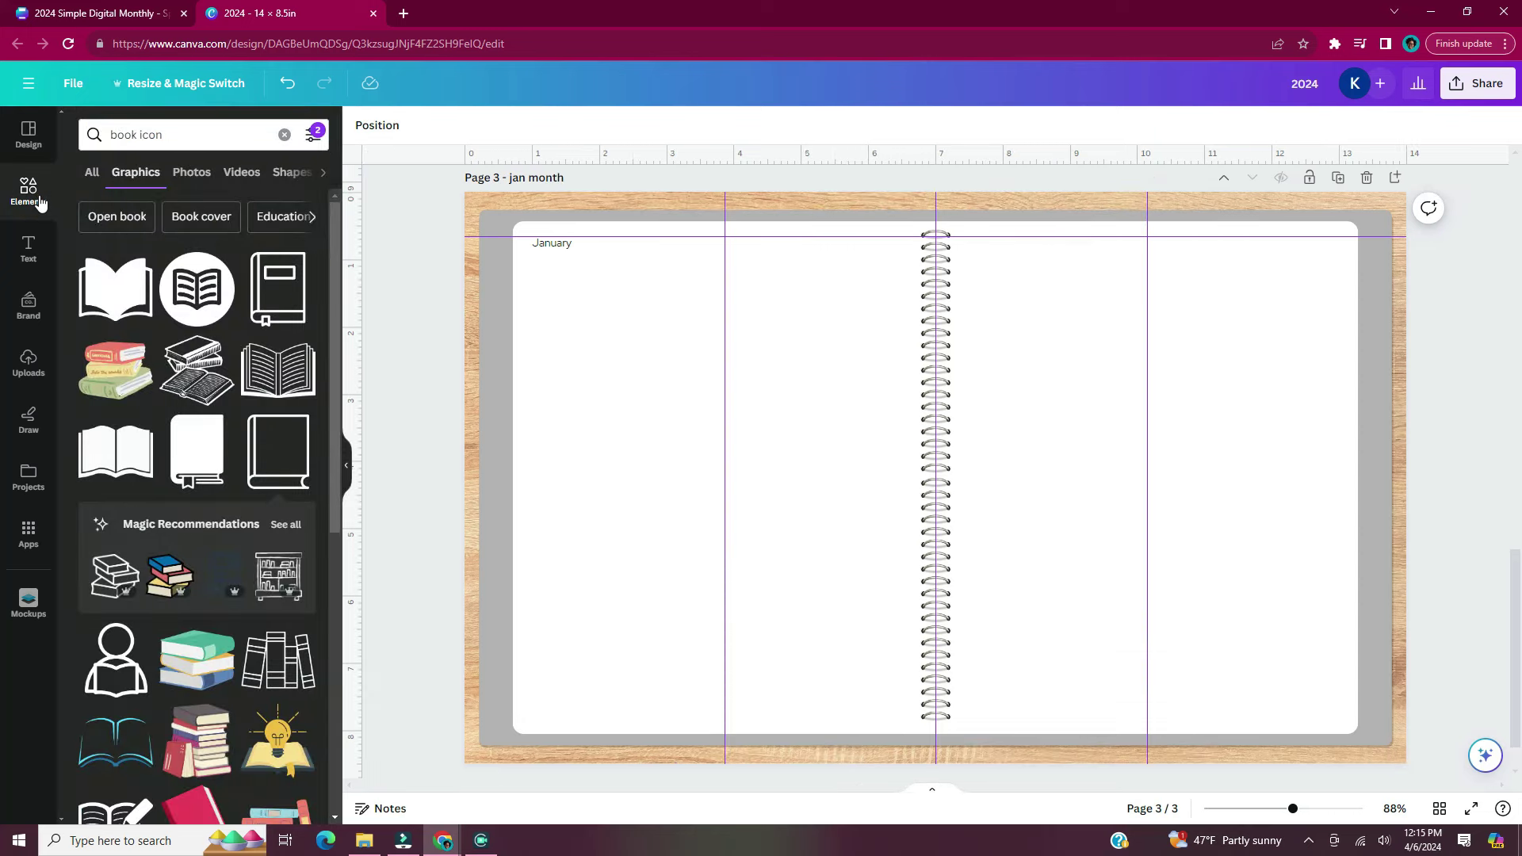
left_click(39, 200)
scroll(245, 401, "down", 10)
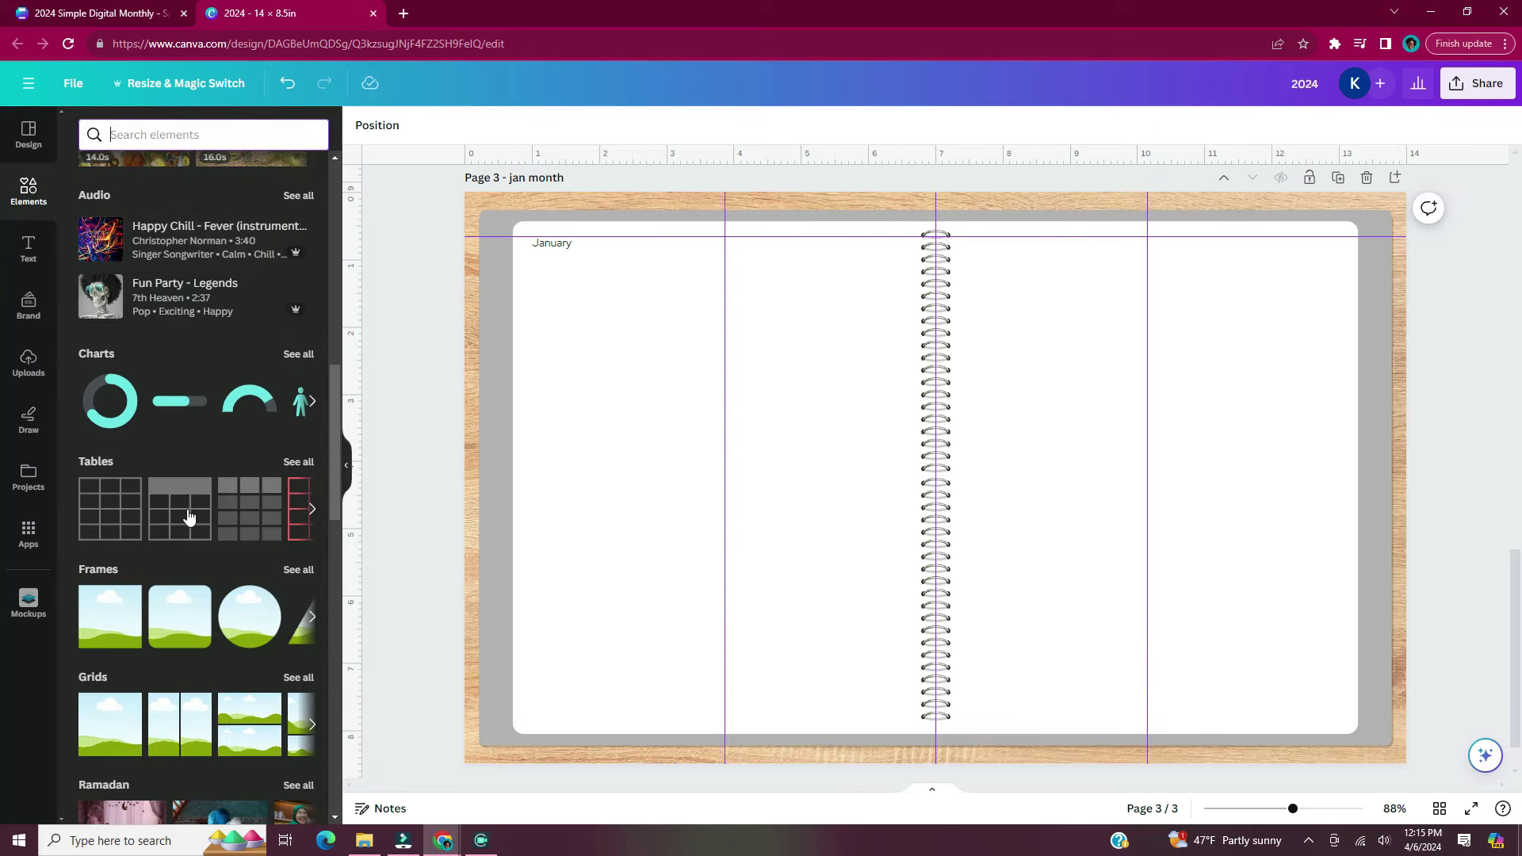
left_click(122, 523)
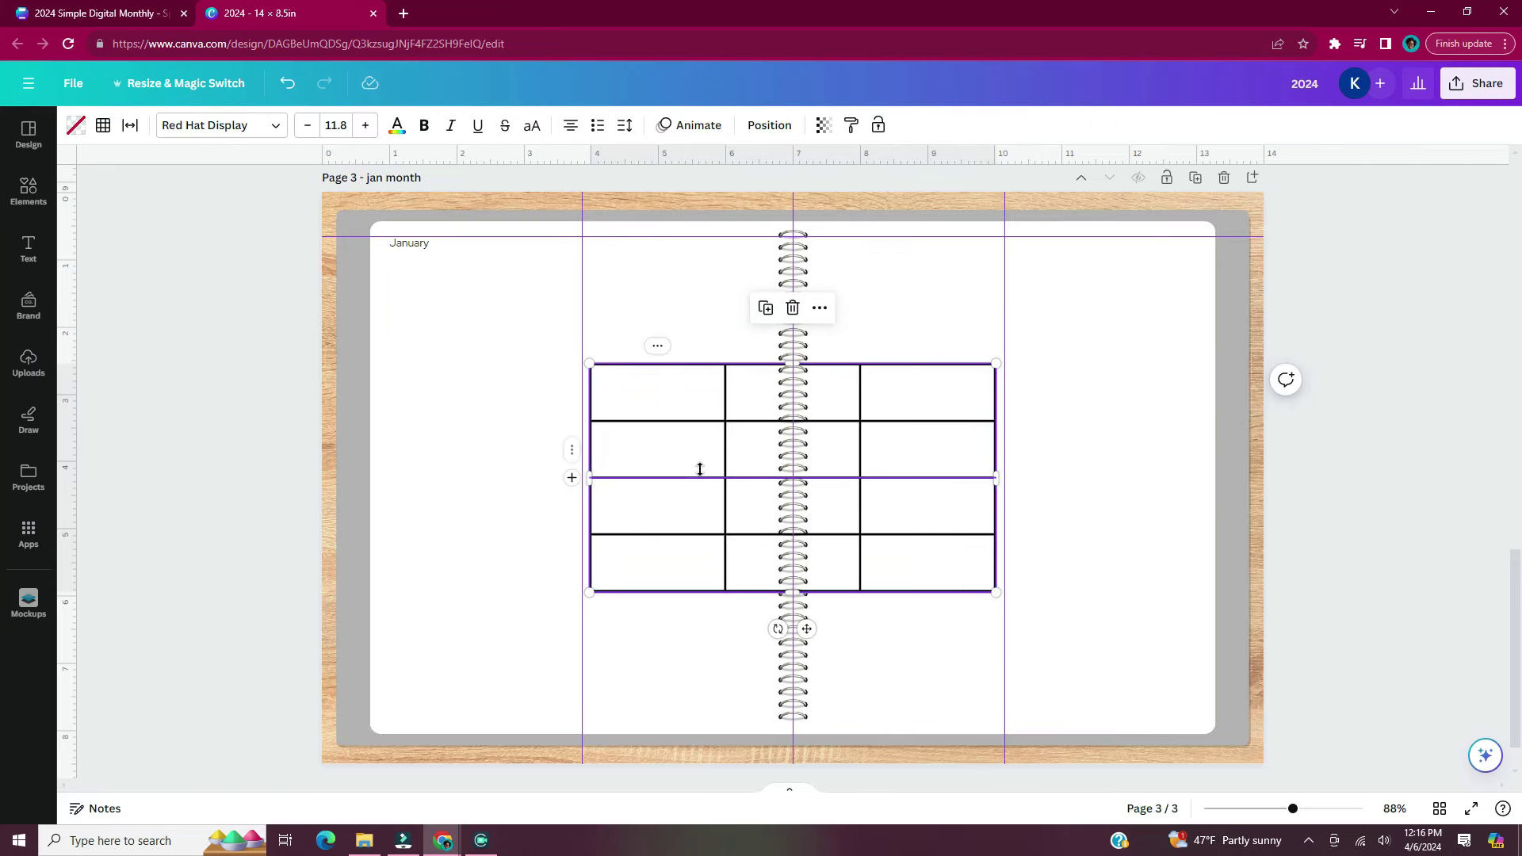
left_click_drag(807, 629, 608, 522)
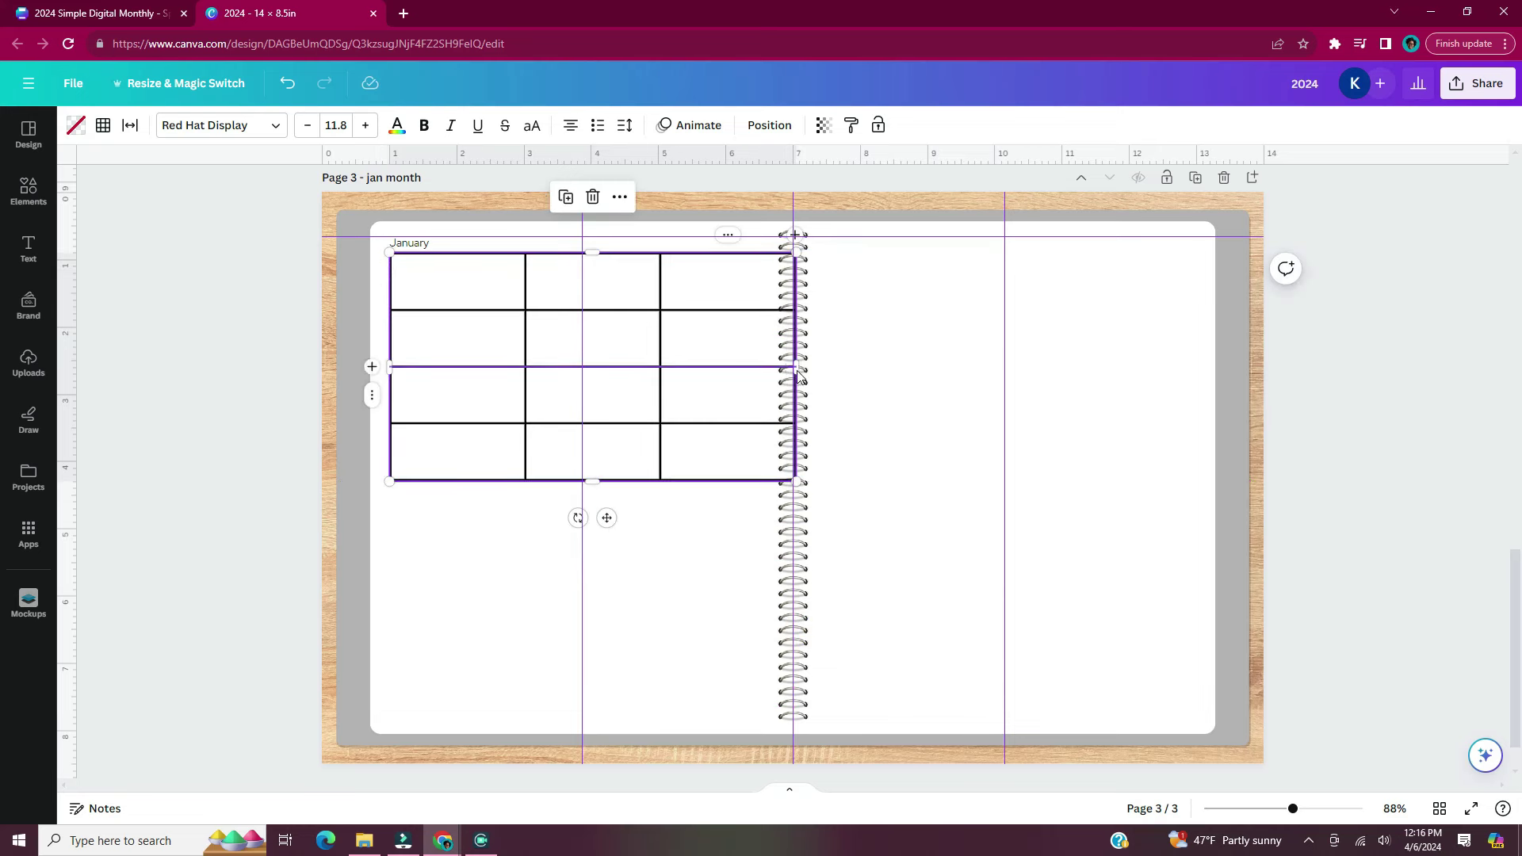
left_click_drag(794, 370, 763, 370)
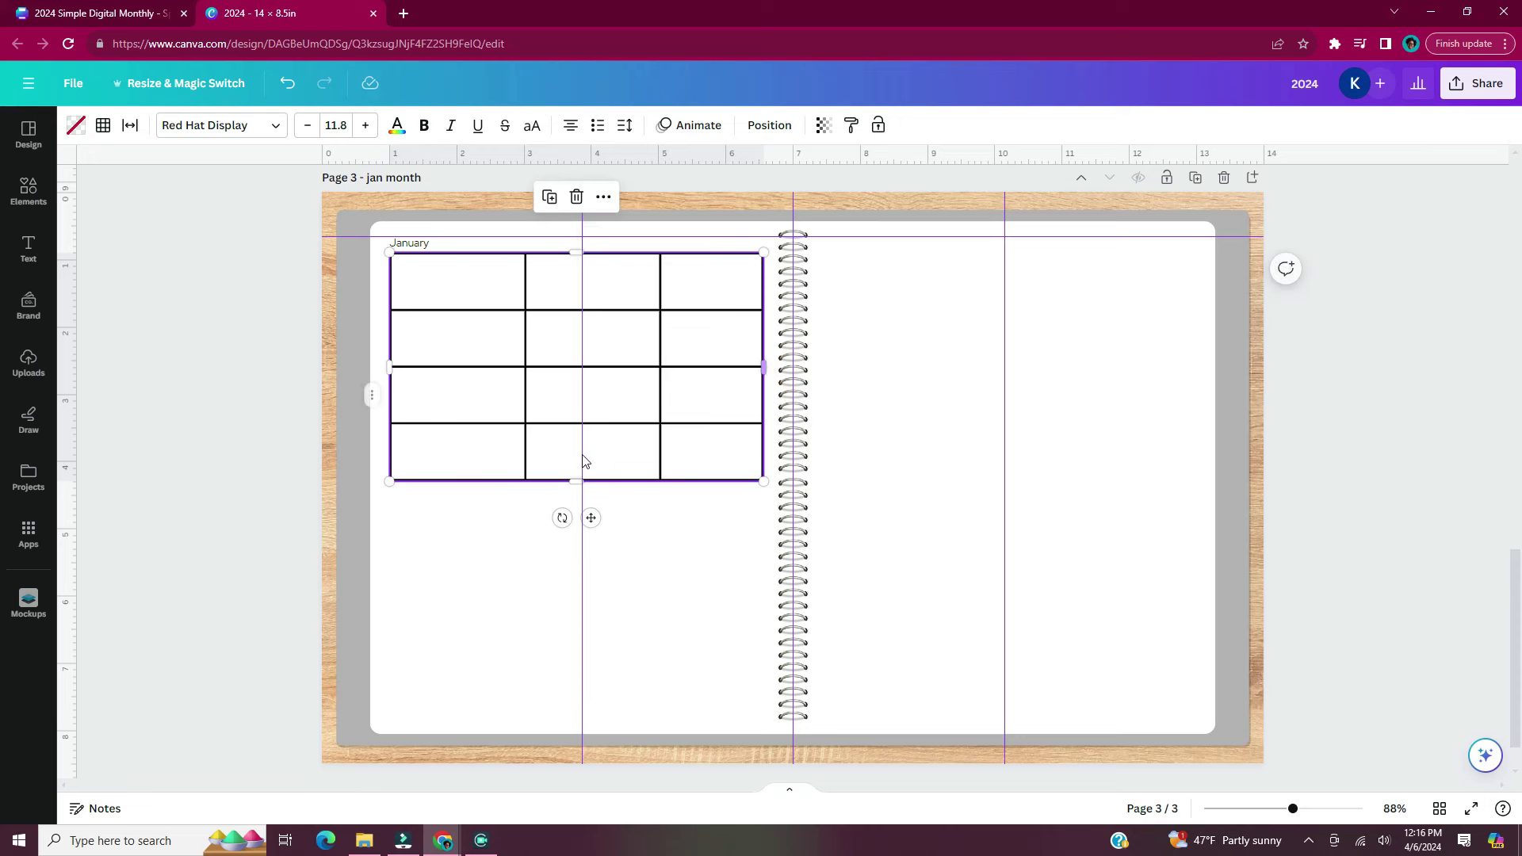
left_click_drag(576, 479, 576, 715)
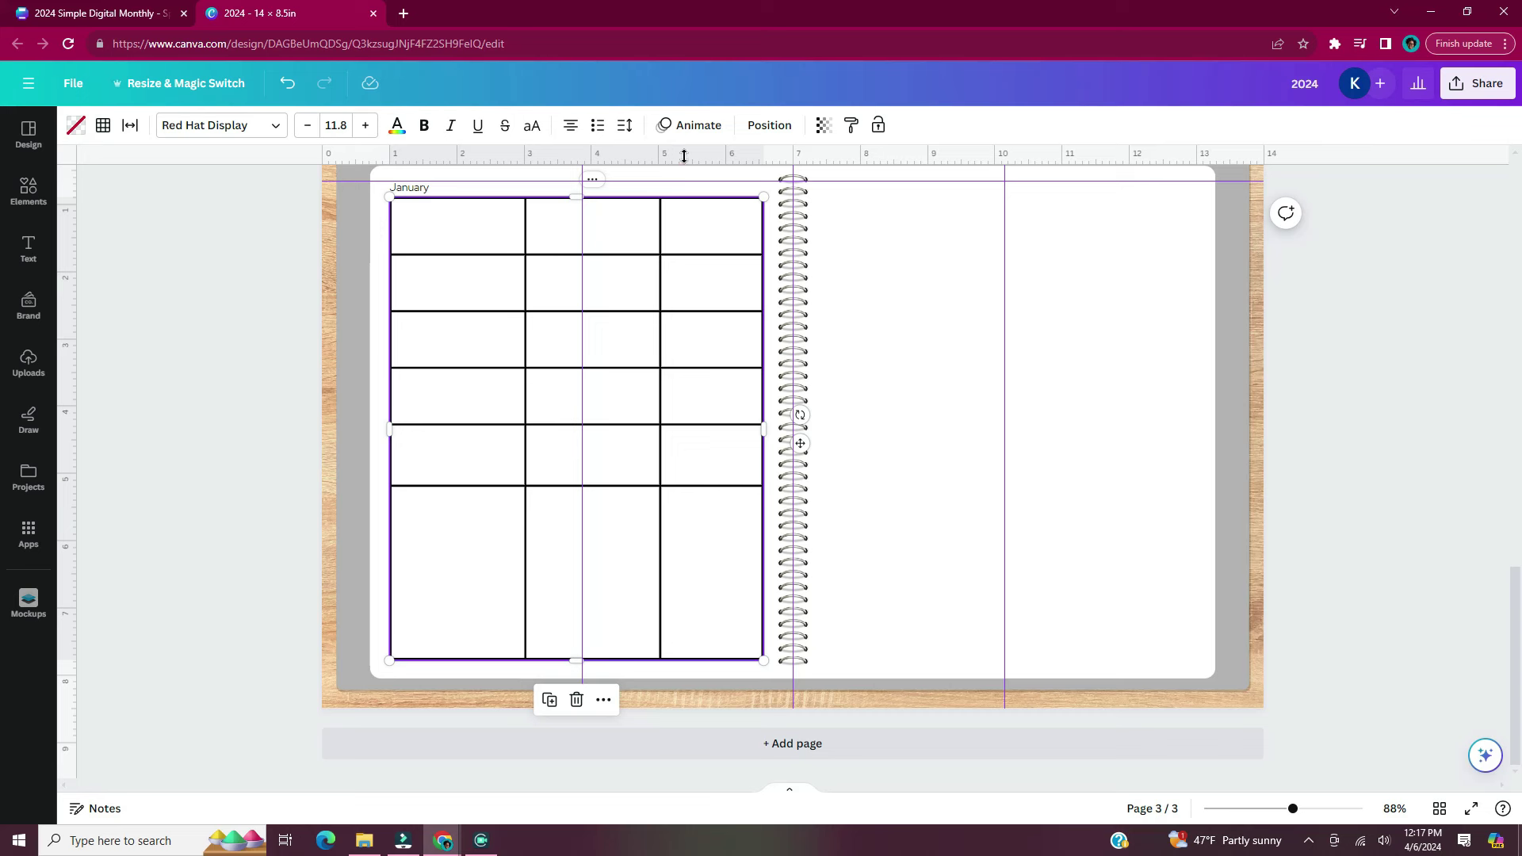
Make the table four columns by five rows with equal cell sizes, and place a three-column, five-row copy on the right page
left_click(763, 181)
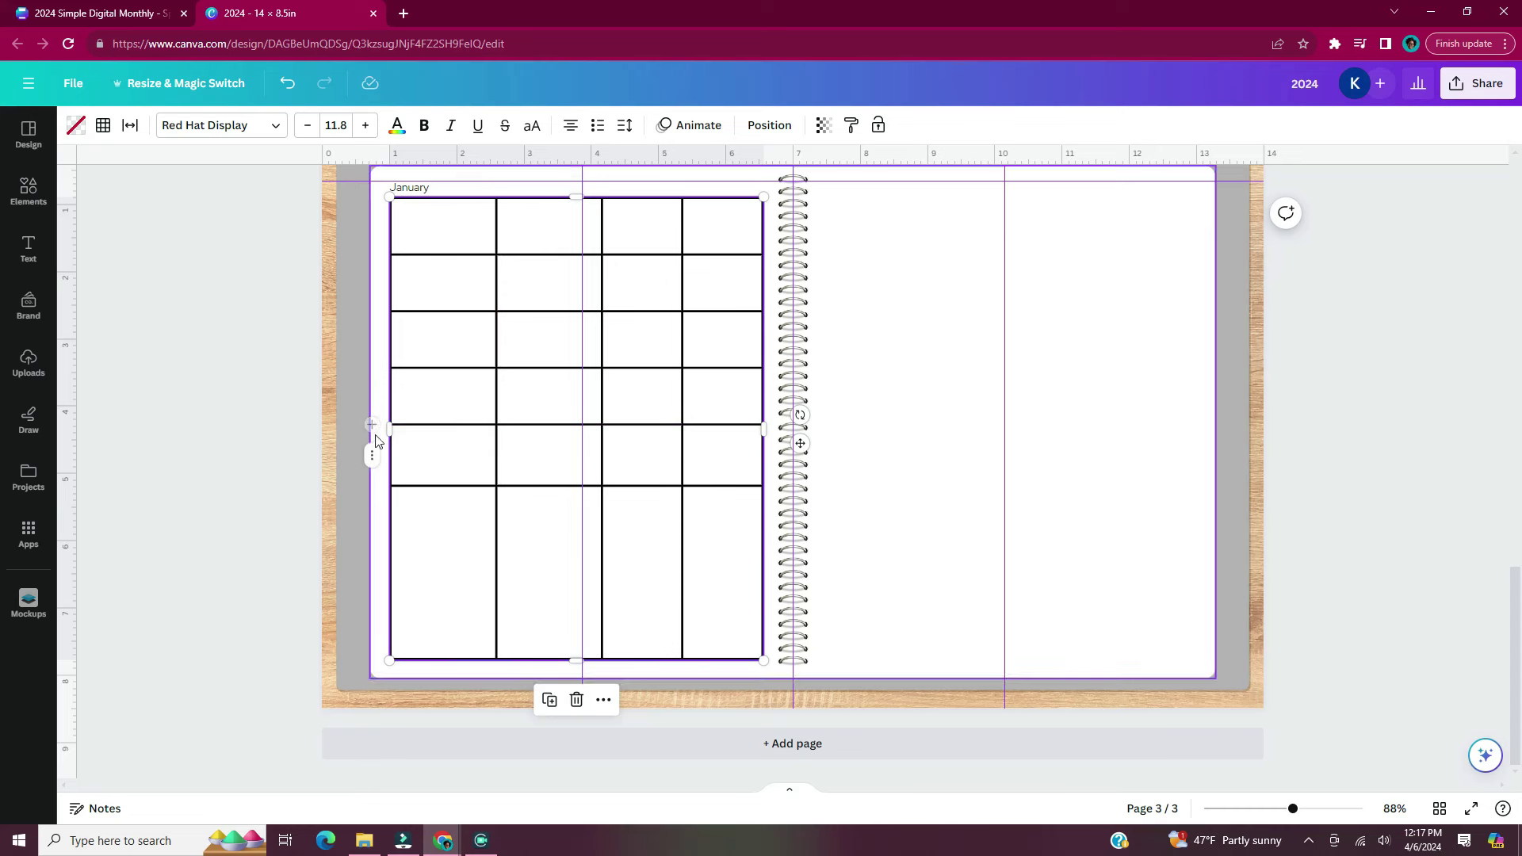
left_click(372, 398)
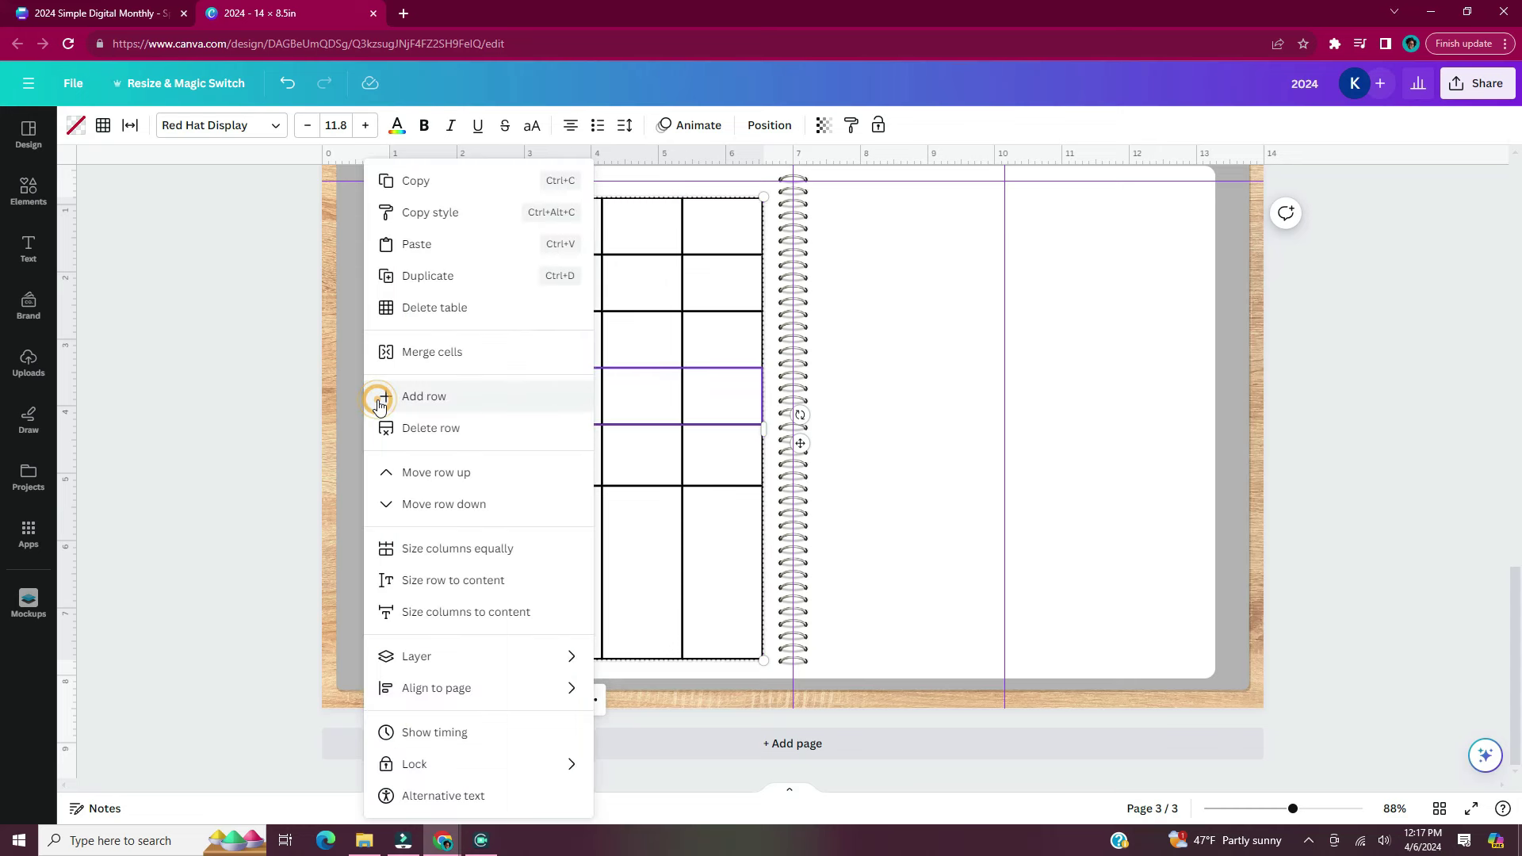
left_click(434, 503)
left_click(575, 183)
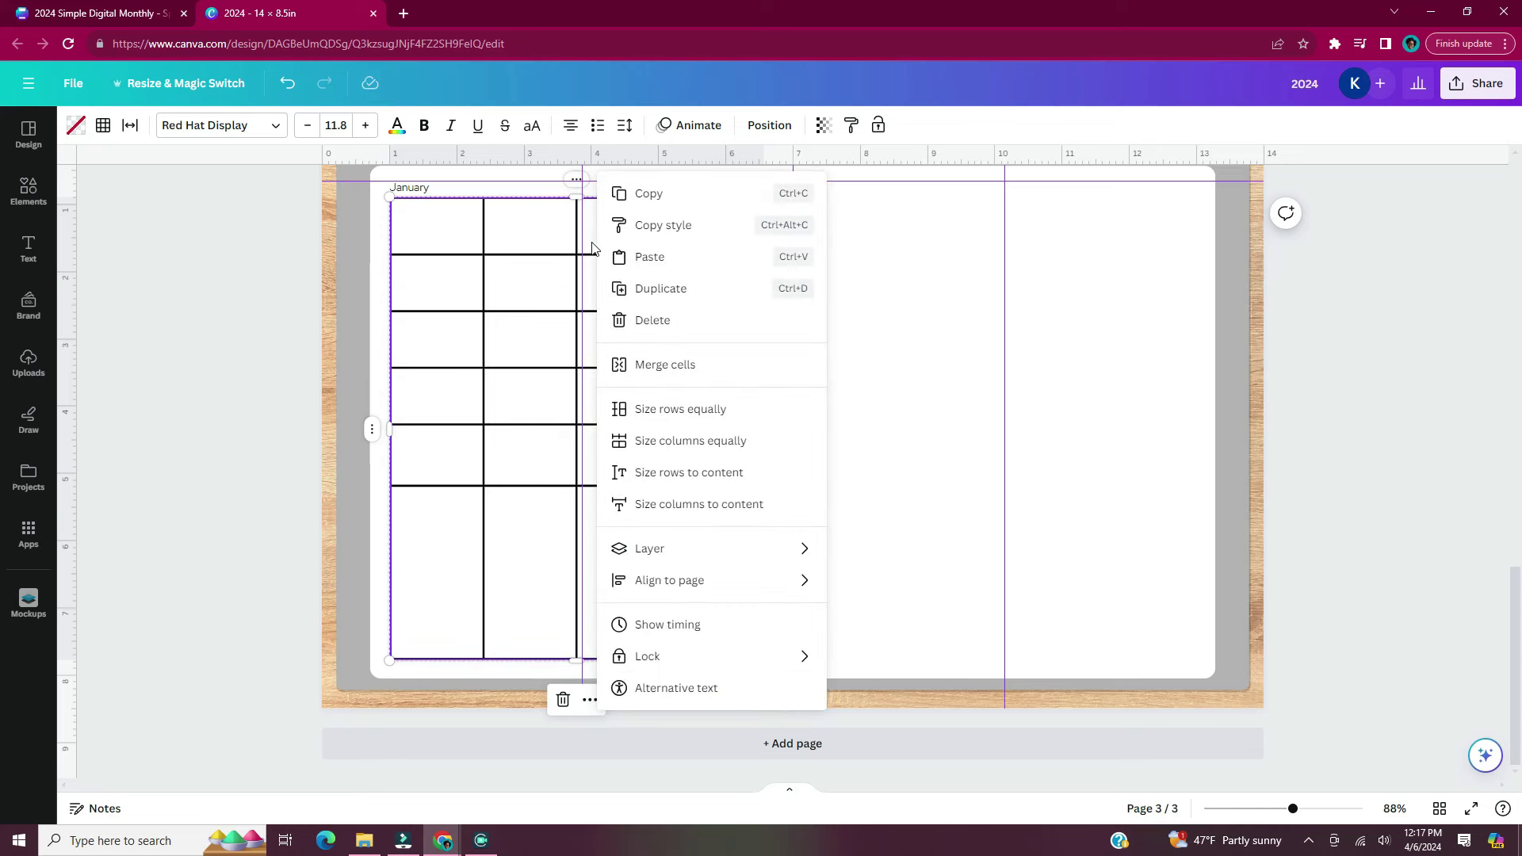
left_click(659, 408)
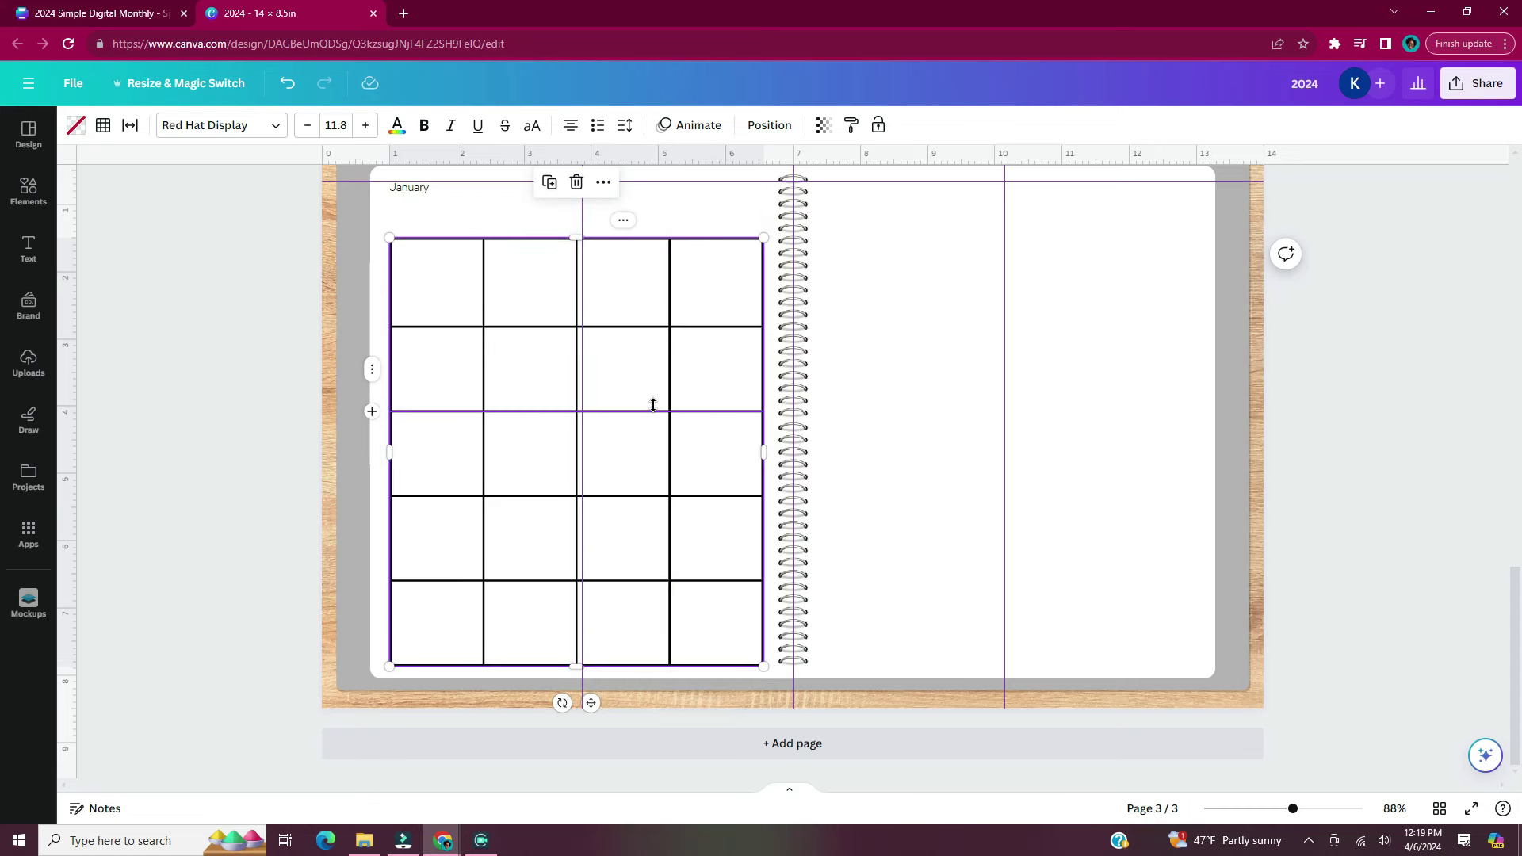
left_click_drag(590, 702, 1016, 701)
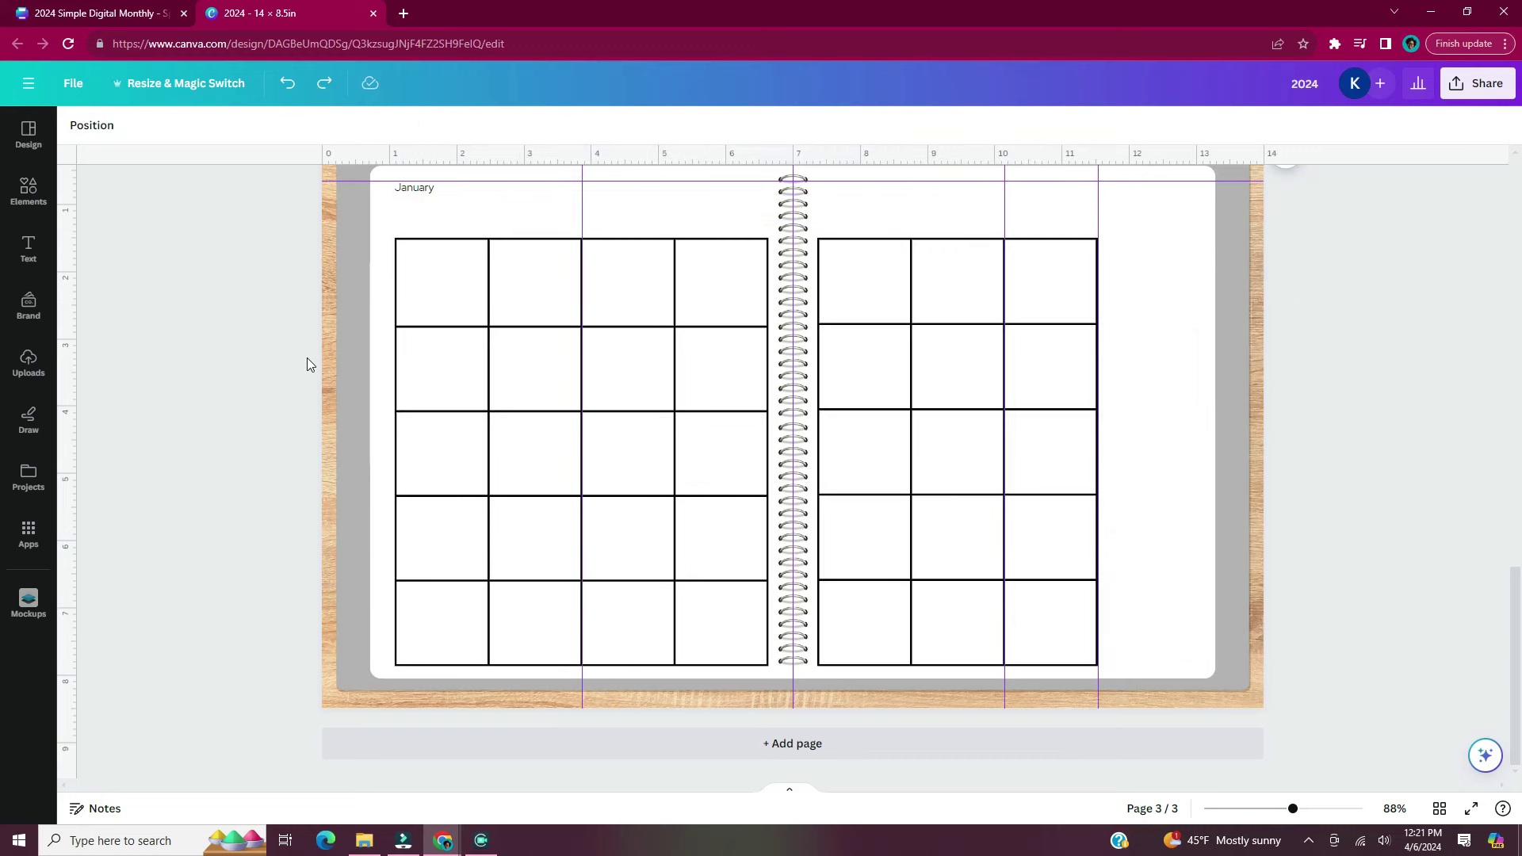
Duplicate the January label above the left table's first column and change the copy's text to "Sunday"
left_click(418, 196)
key("ctrl+d")
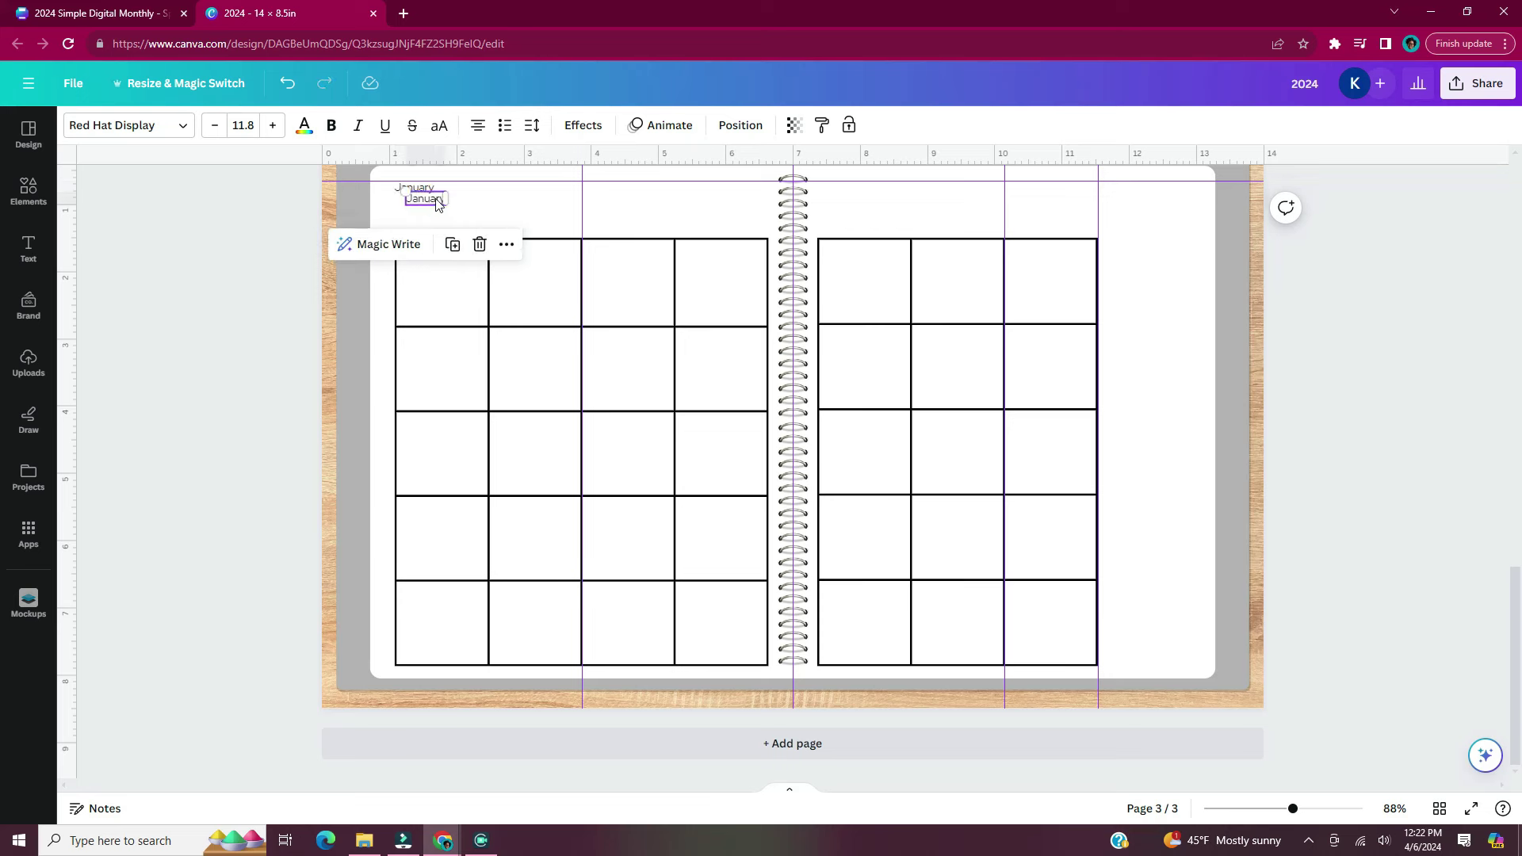
left_click_drag(436, 205, 450, 225)
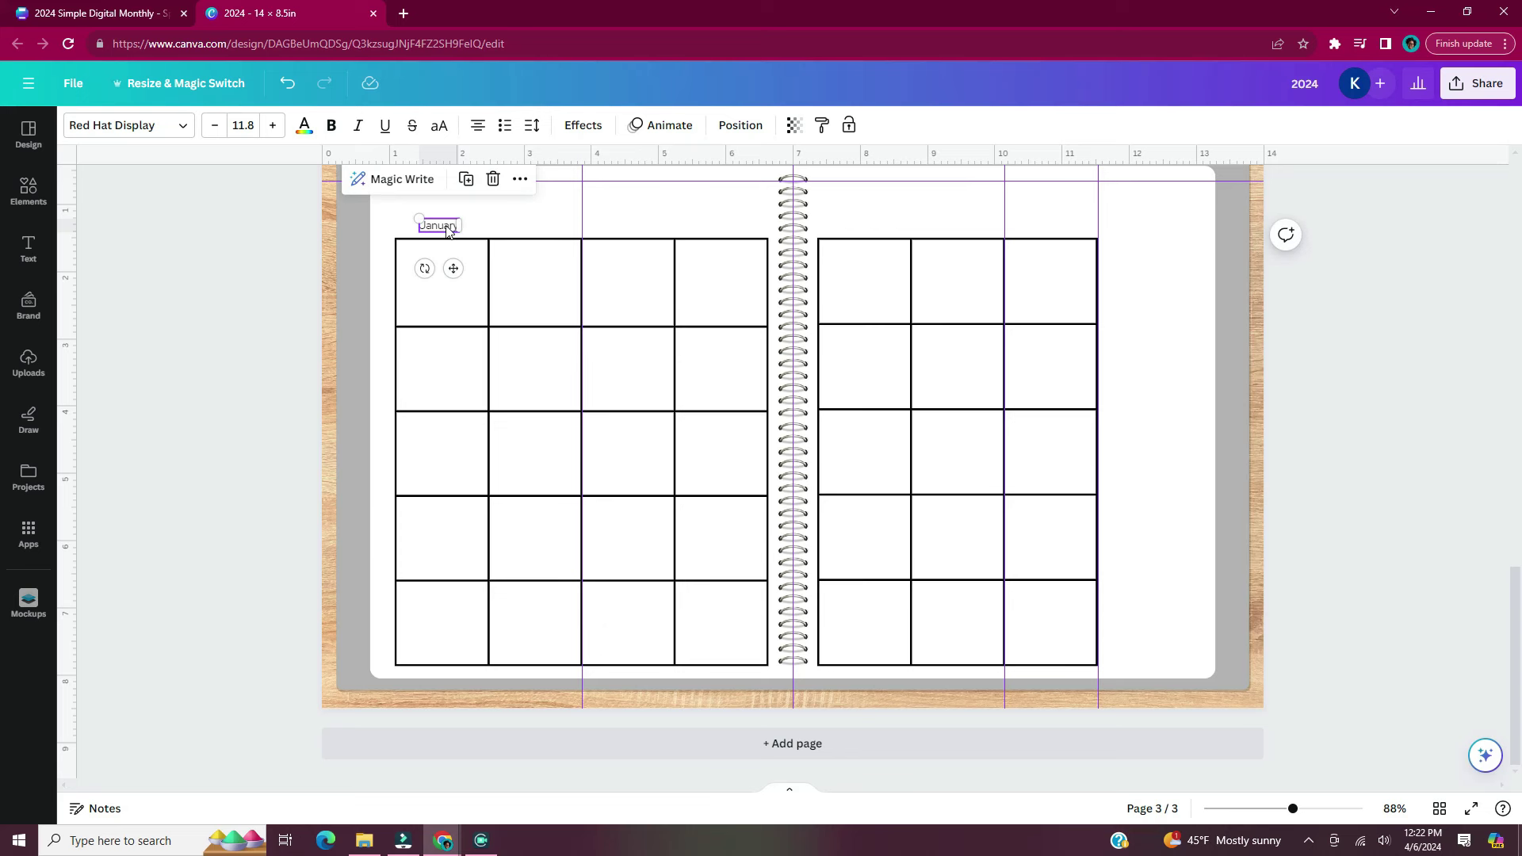
double_click(449, 226)
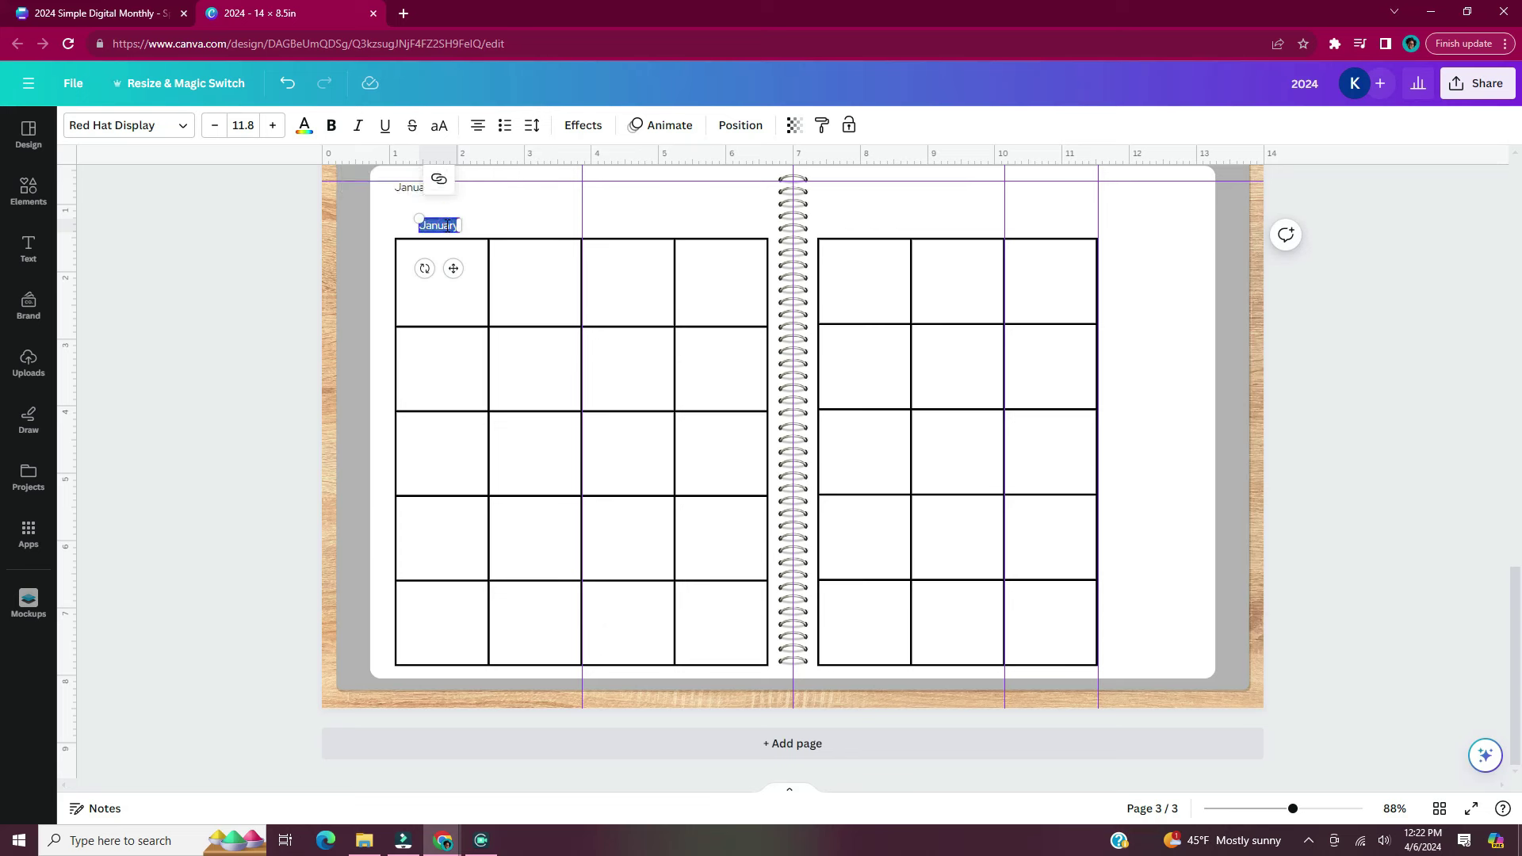
type("Sunday")
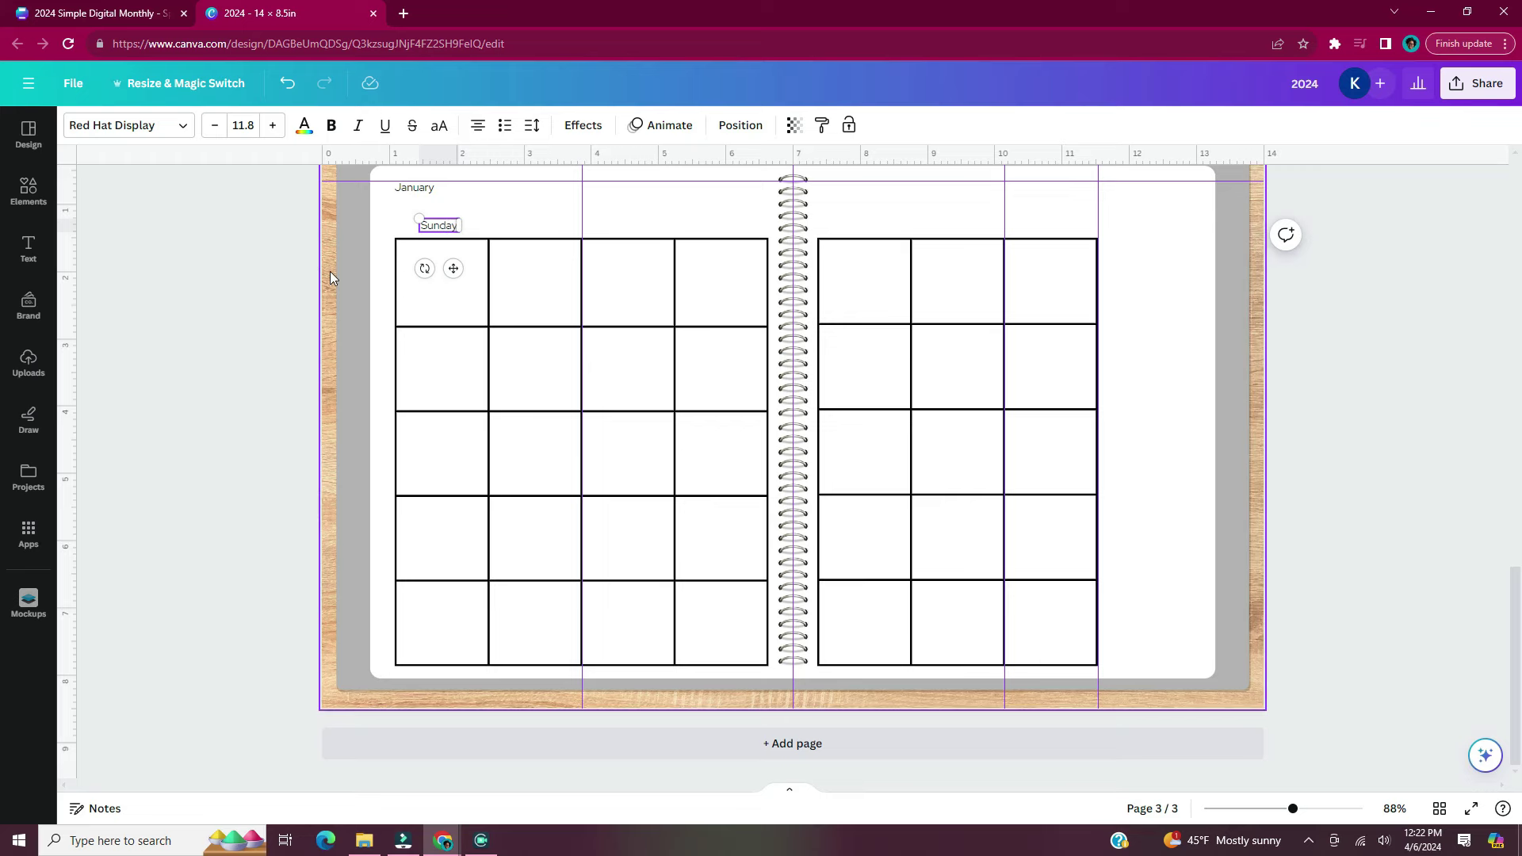
left_click(332, 312)
Duplicate the Sunday label above the second column and change the copy's text to "Monday"
key("ctrl+d")
left_click_drag(454, 236, 539, 226)
double_click(538, 226)
type("Monday")
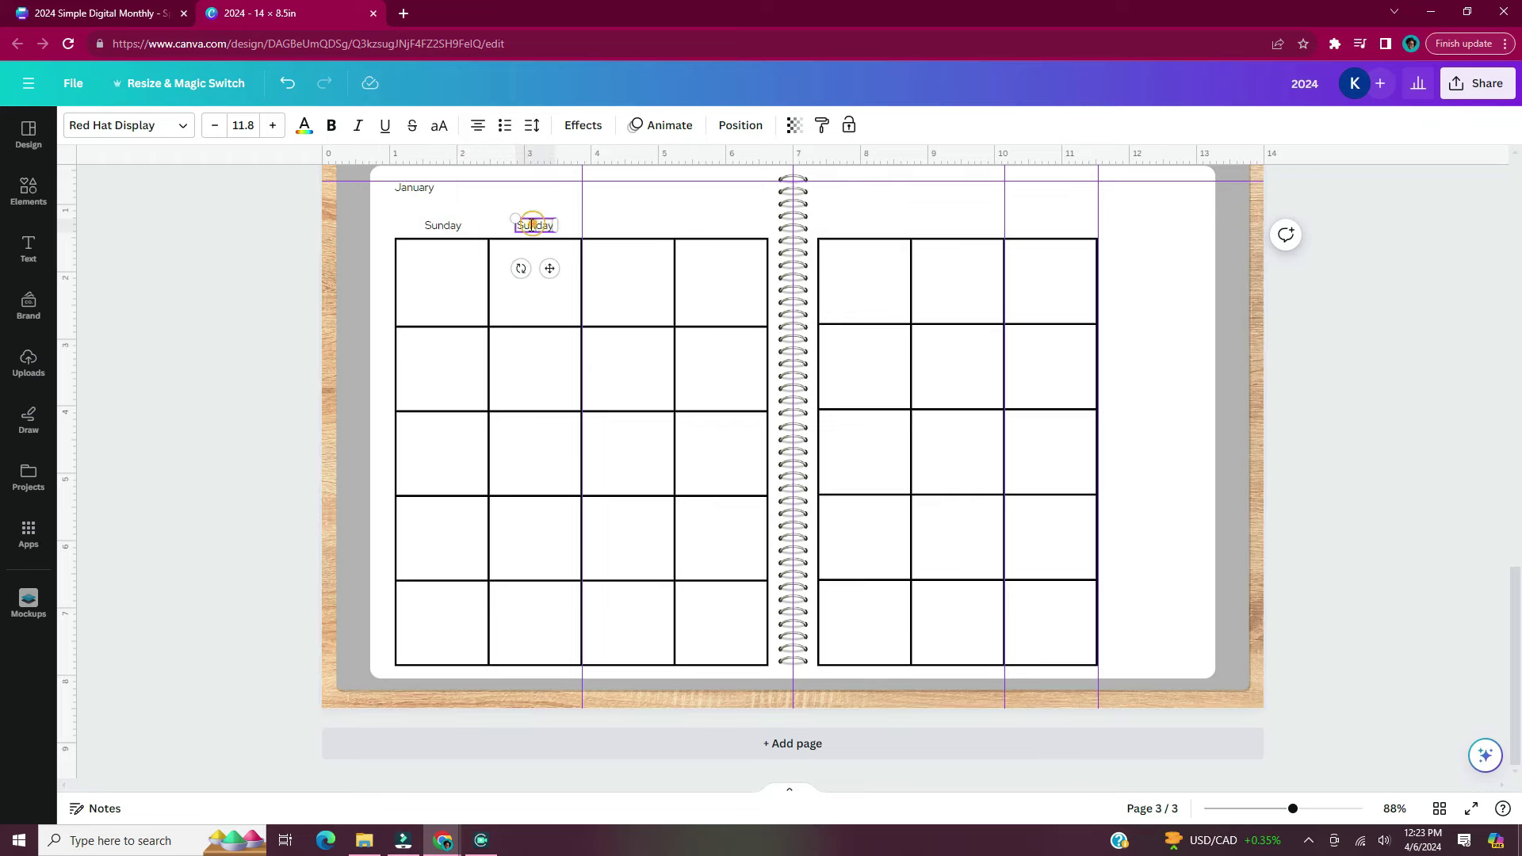
Duplicate the Sunday and Monday labels together and place the copies above the left table's third and fourth columns
left_click(442, 226)
left_click(539, 226, "shift")
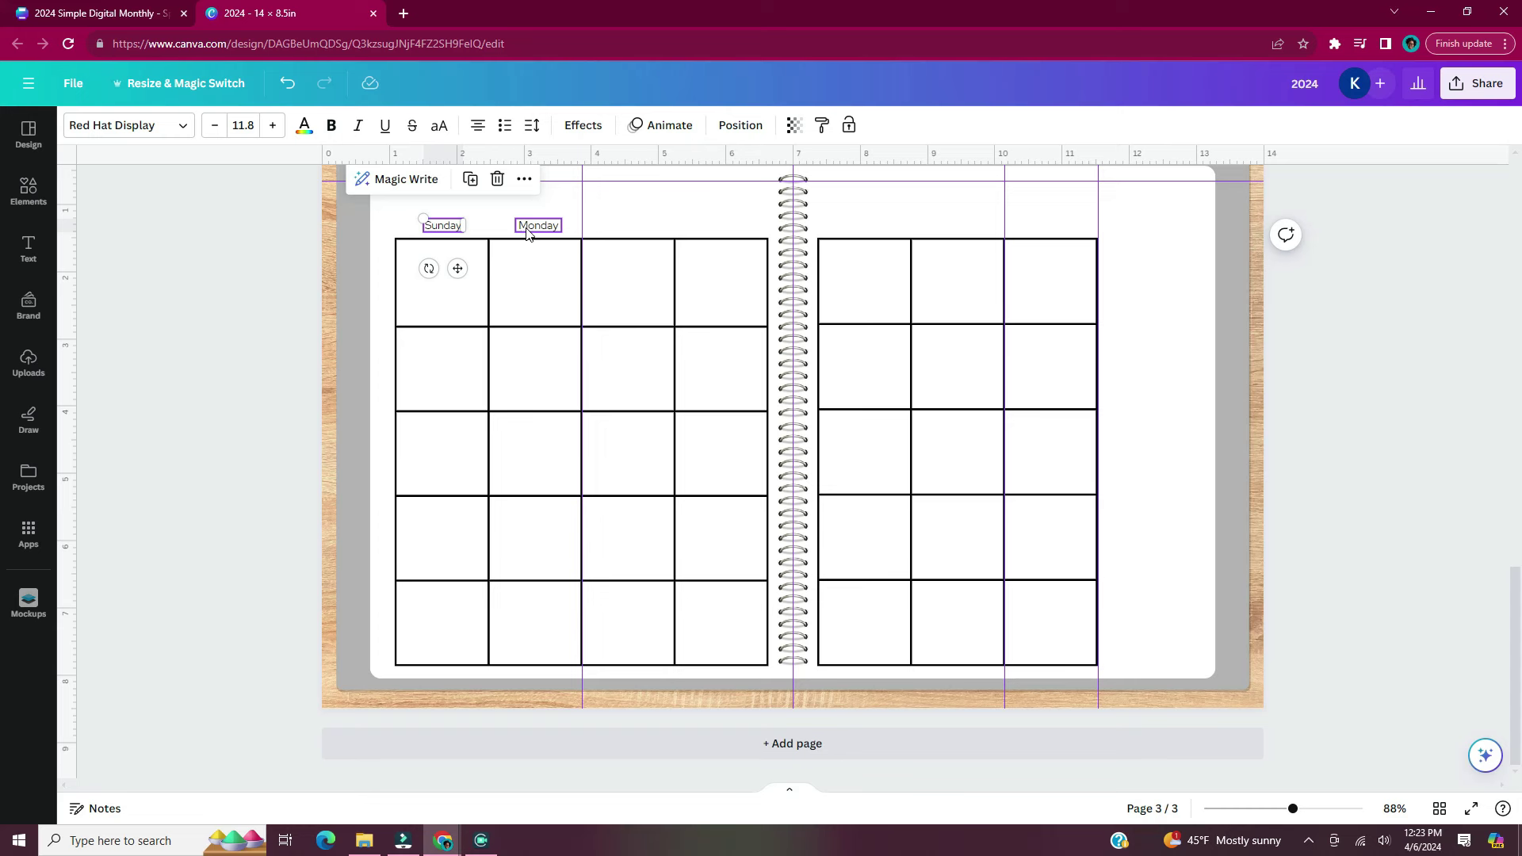
key("ctrl+d")
left_click_drag(516, 279, 684, 268)
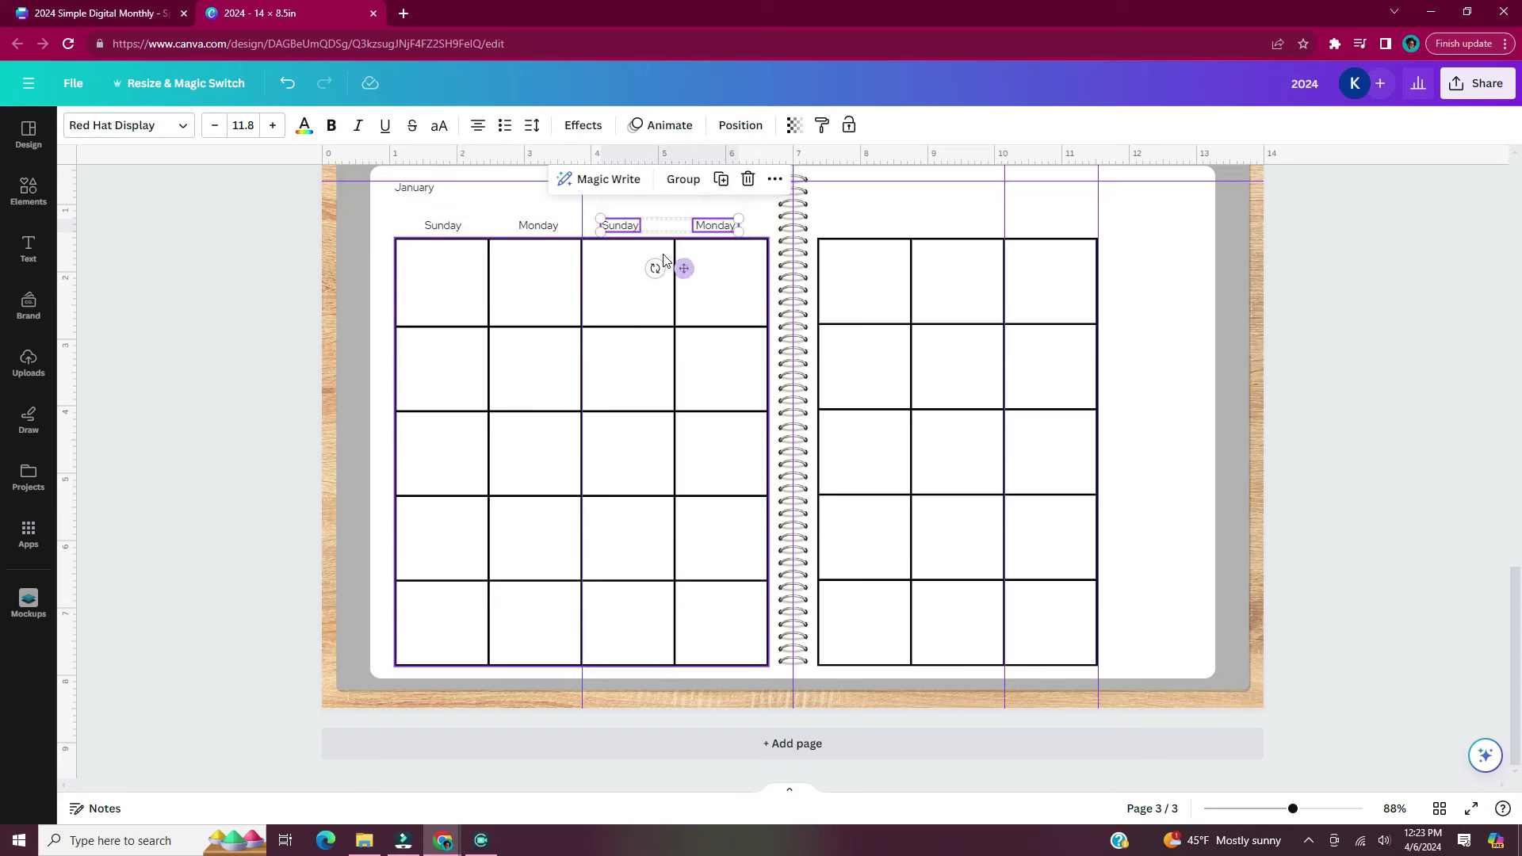
Change the two copied labels above the left table's third and fourth columns to "Tuesday" and "Wednesday"
double_click(621, 226)
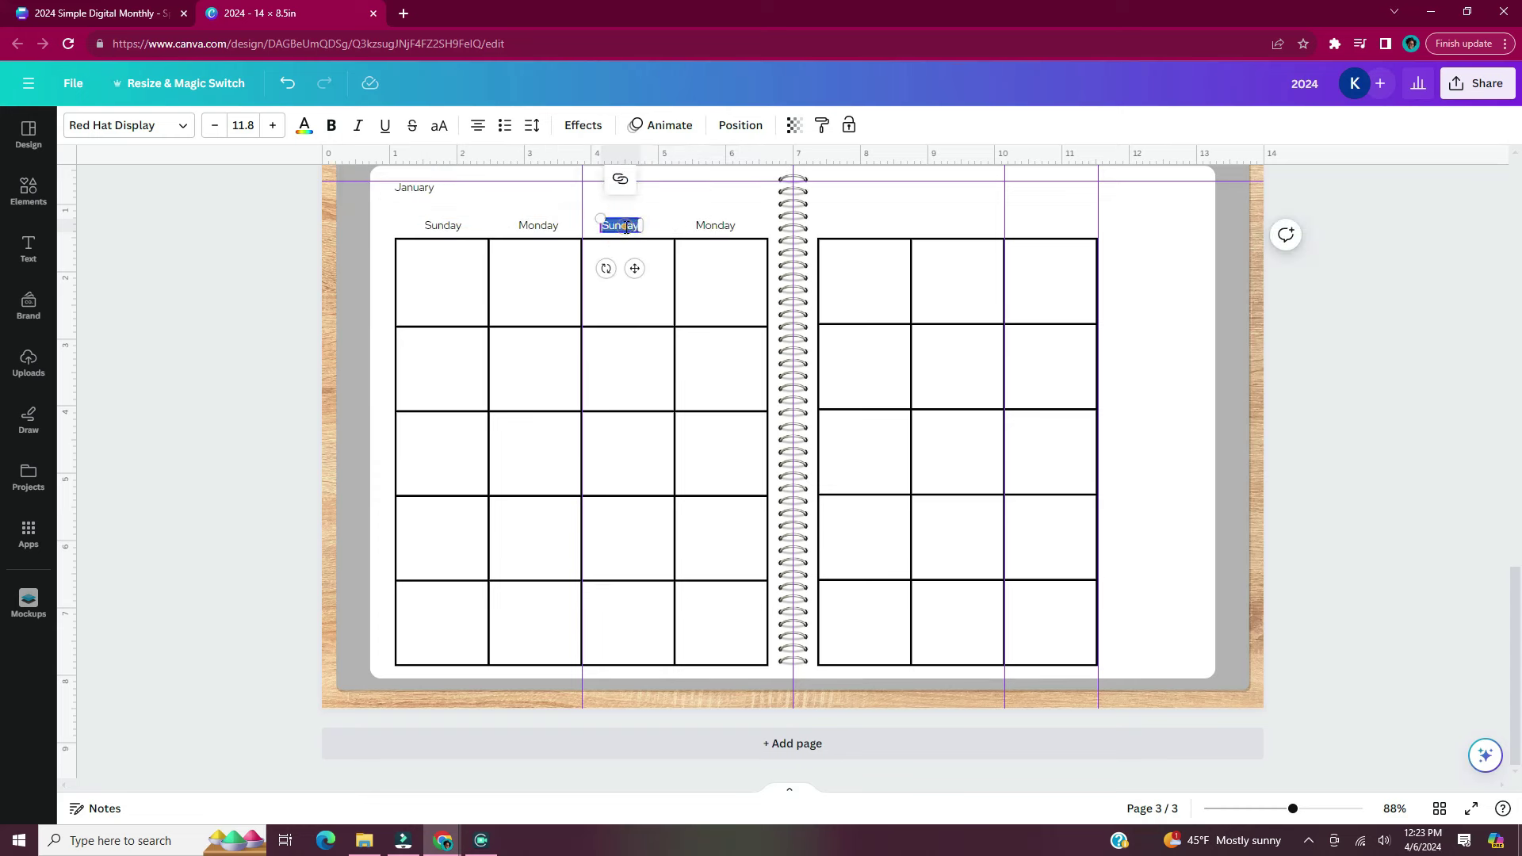
type("Tuesday")
left_click_drag(641, 227, 653, 230)
double_click(716, 226)
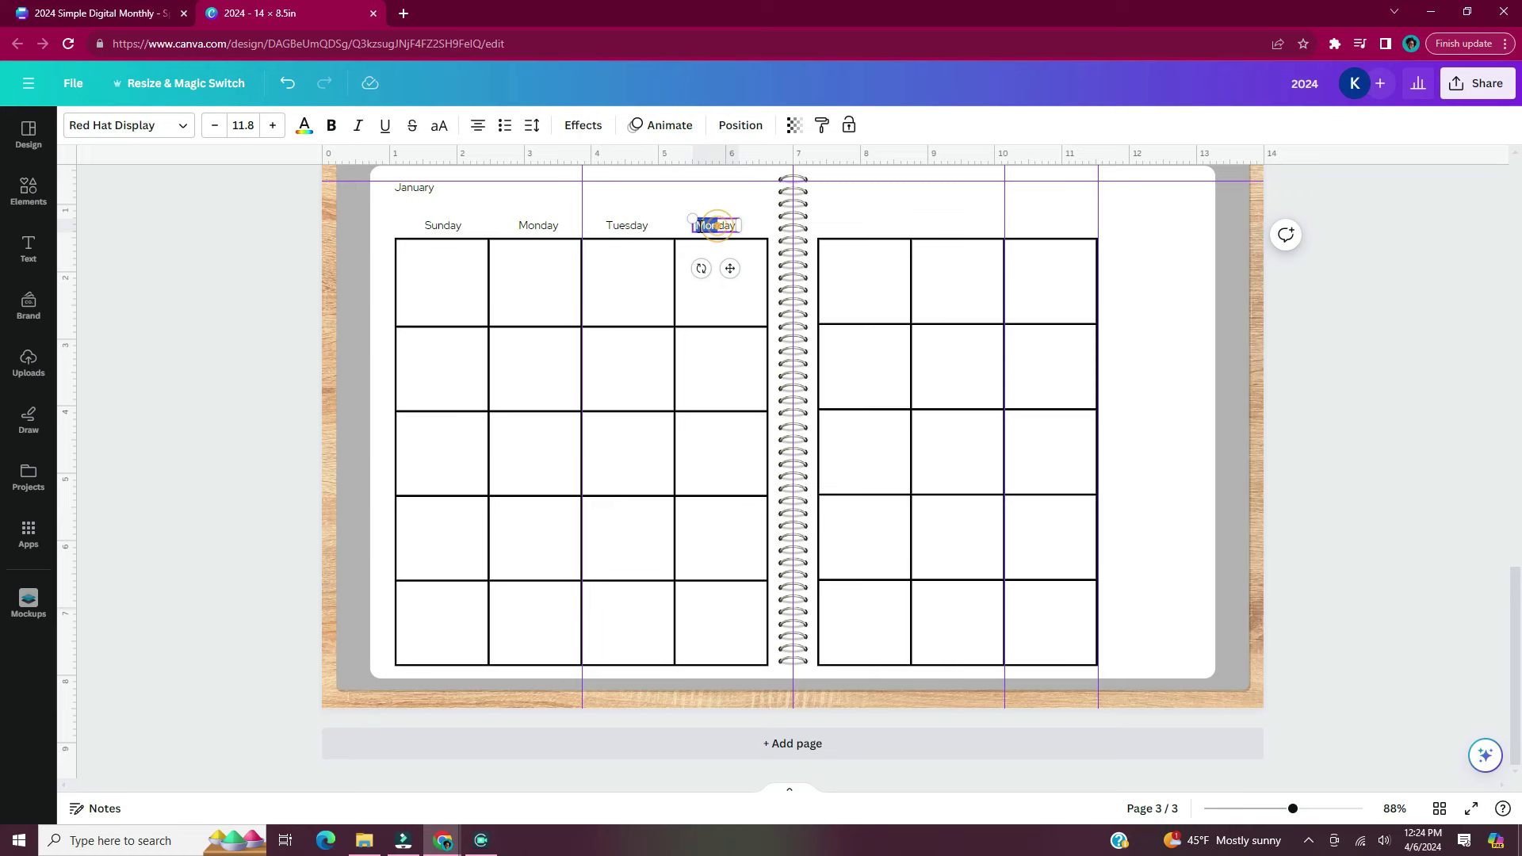
type("Wednesday")
Duplicate the Wednesday label above the right table's first column and change the copy's text to "Thursday"
left_click_drag(746, 232, 864, 229)
key("ctrl+d")
double_click(864, 226)
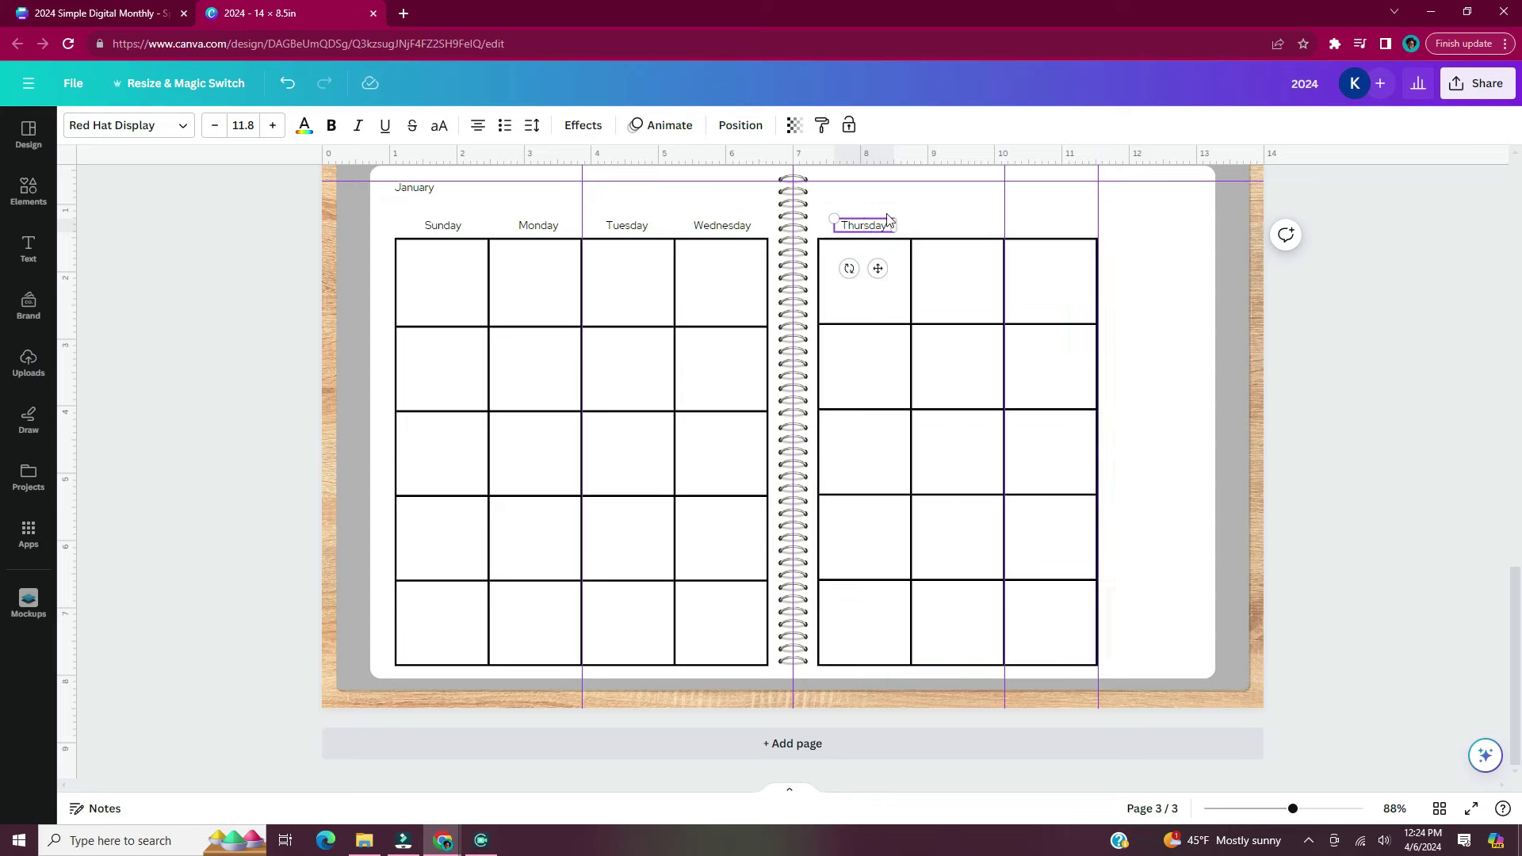
type("Thursday")
Duplicate the Tuesday and Wednesday labels together and move the copies above the right table's second and third columns
left_click(626, 226)
left_click(721, 230, "shift")
key("ctrl+d")
left_click_drag(725, 231, 1015, 282)
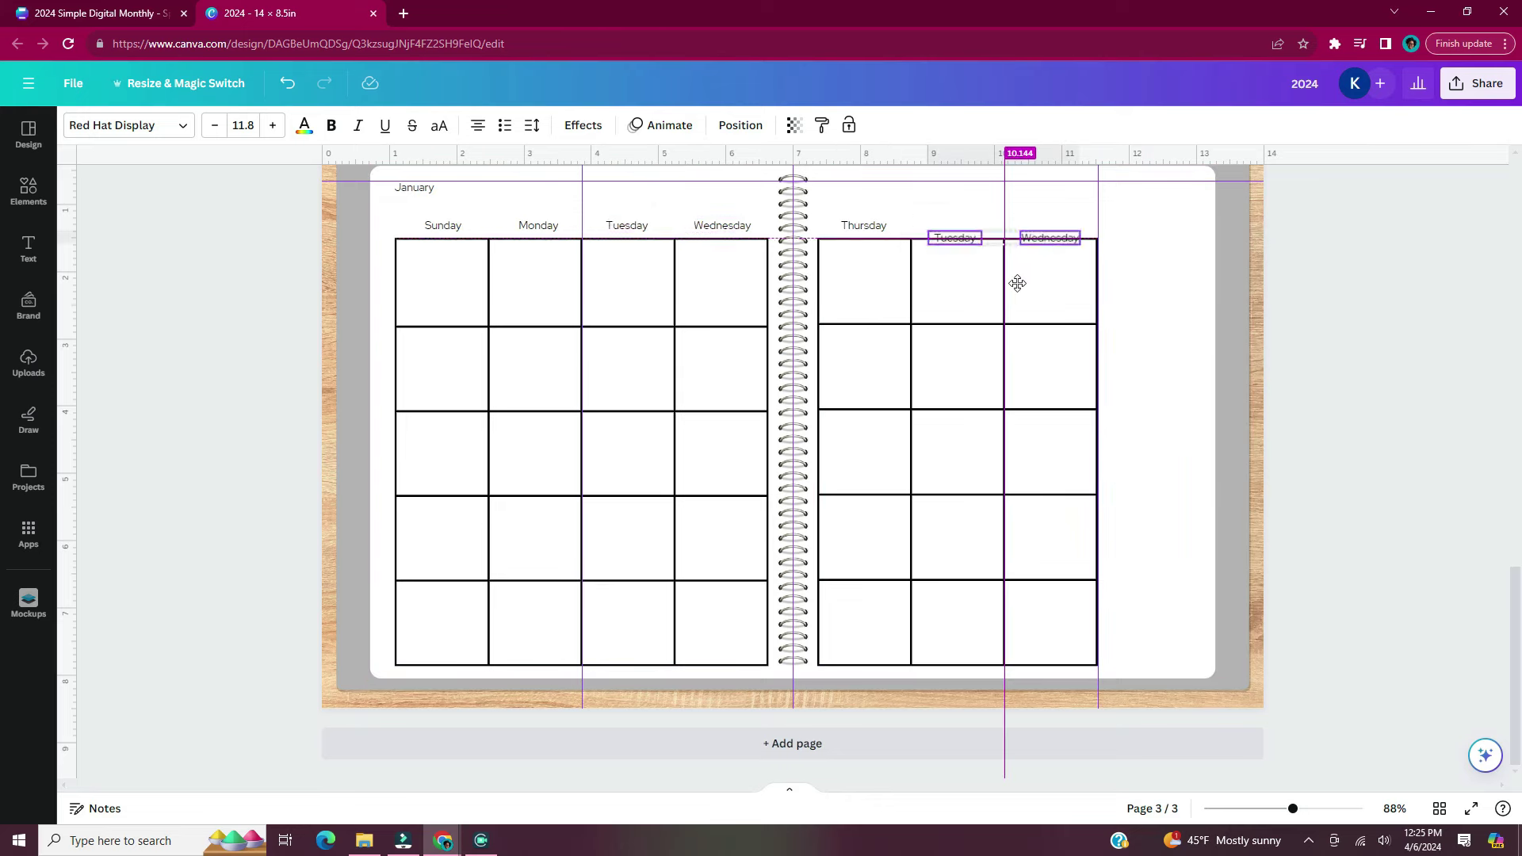
Change the two copied labels above the right table's second and third columns to "Friday" and "Saturday"
key("ctrl+plus")
key("ctrl+plus")
double_click(1021, 285)
type("Friday")
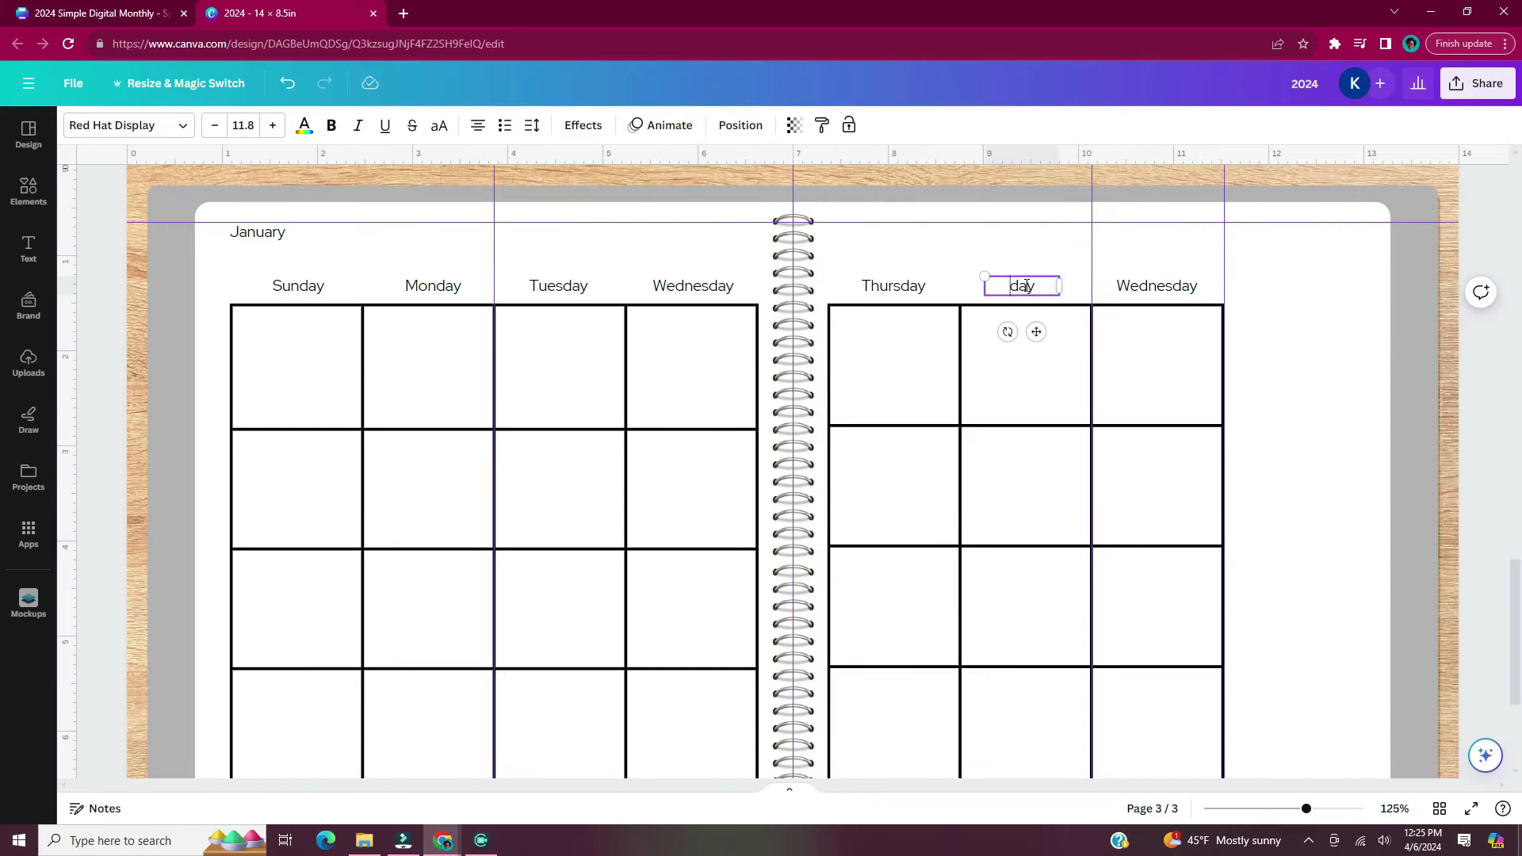
left_click(1157, 285)
left_click_drag(1171, 285, 1109, 283)
type("Satur")
key("Escape")
key("Escape")
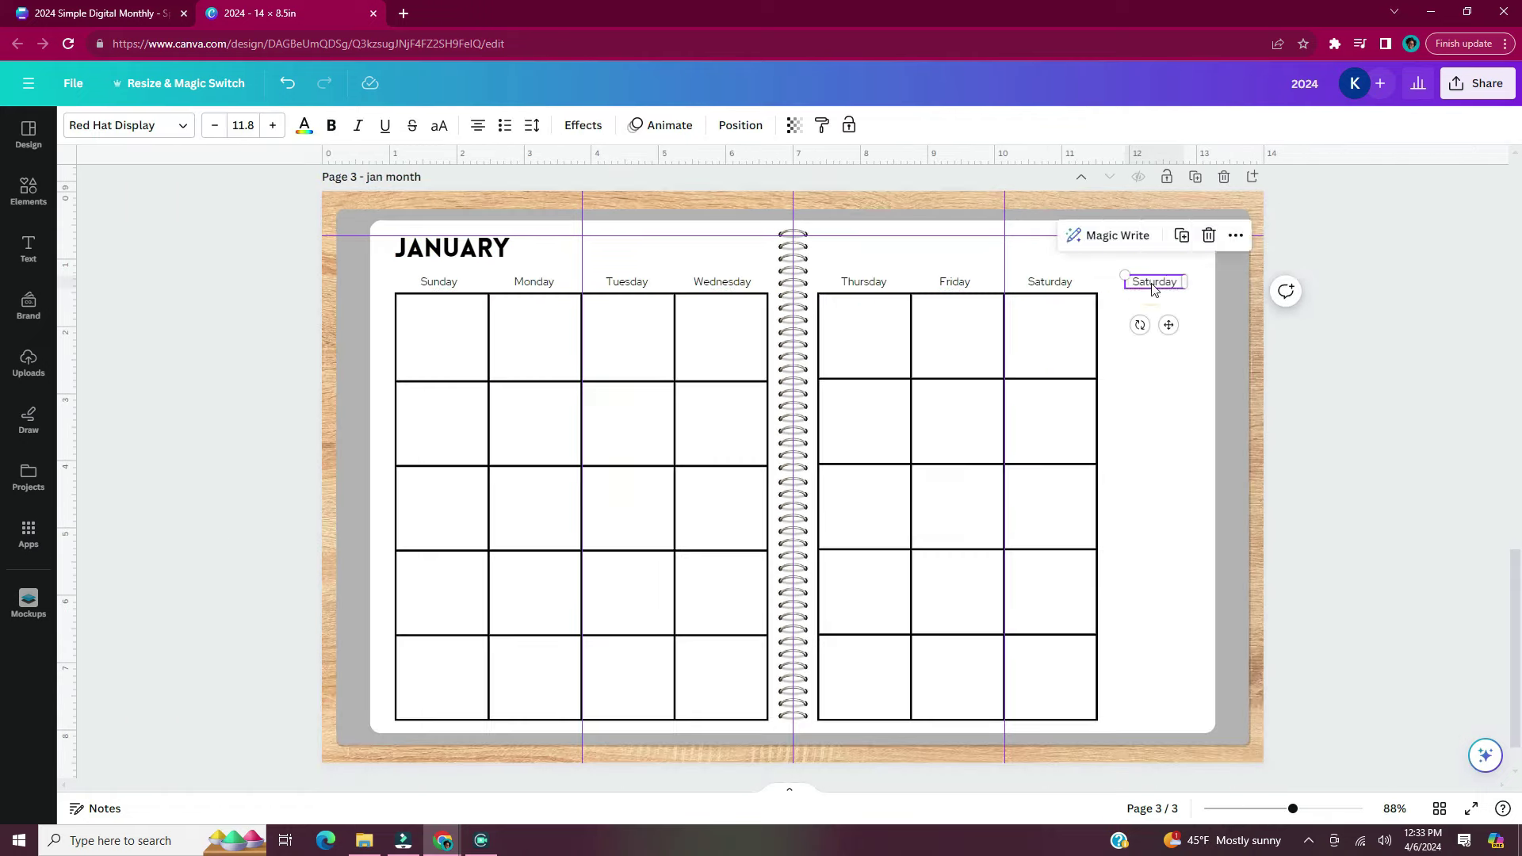
Change the extra Saturday label above the blank side column of the right page to "This Month"
double_click(1152, 283)
type("This")
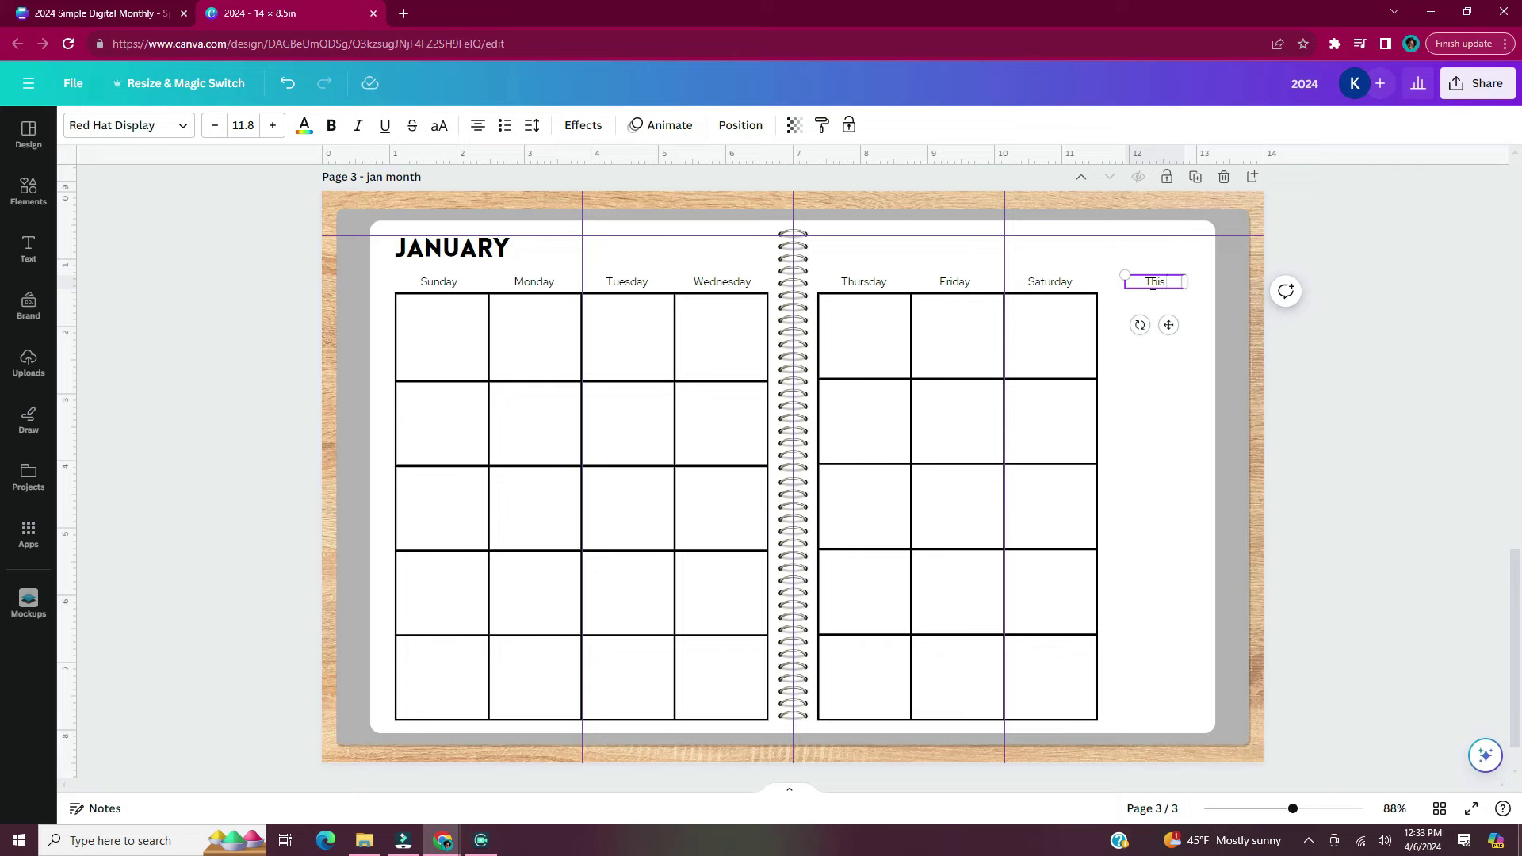
key("ctrl+plus")
key("ctrl+plus")
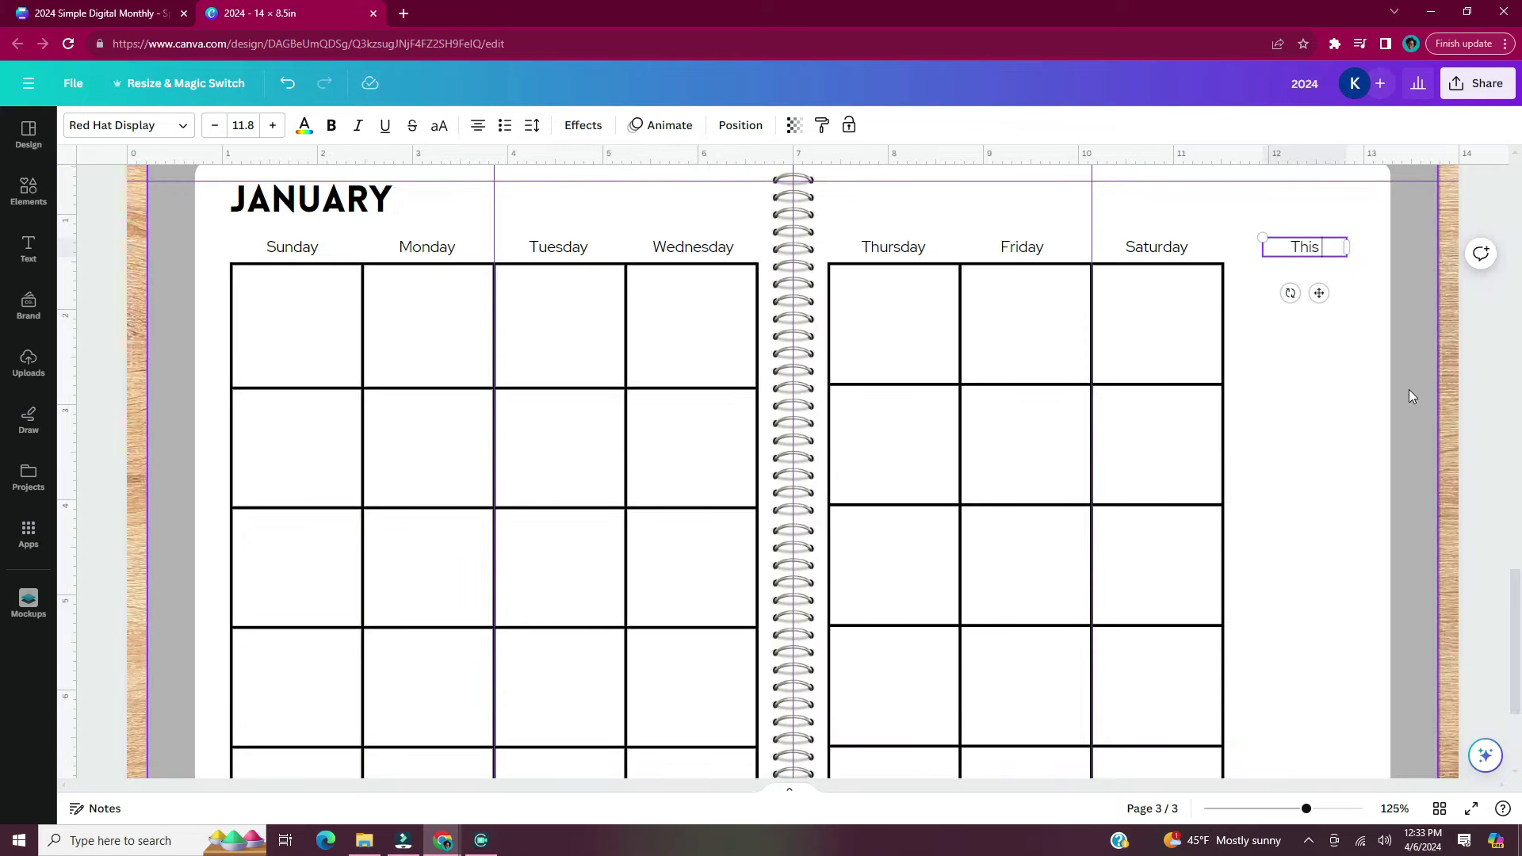
type("Month")
left_click(1412, 388)
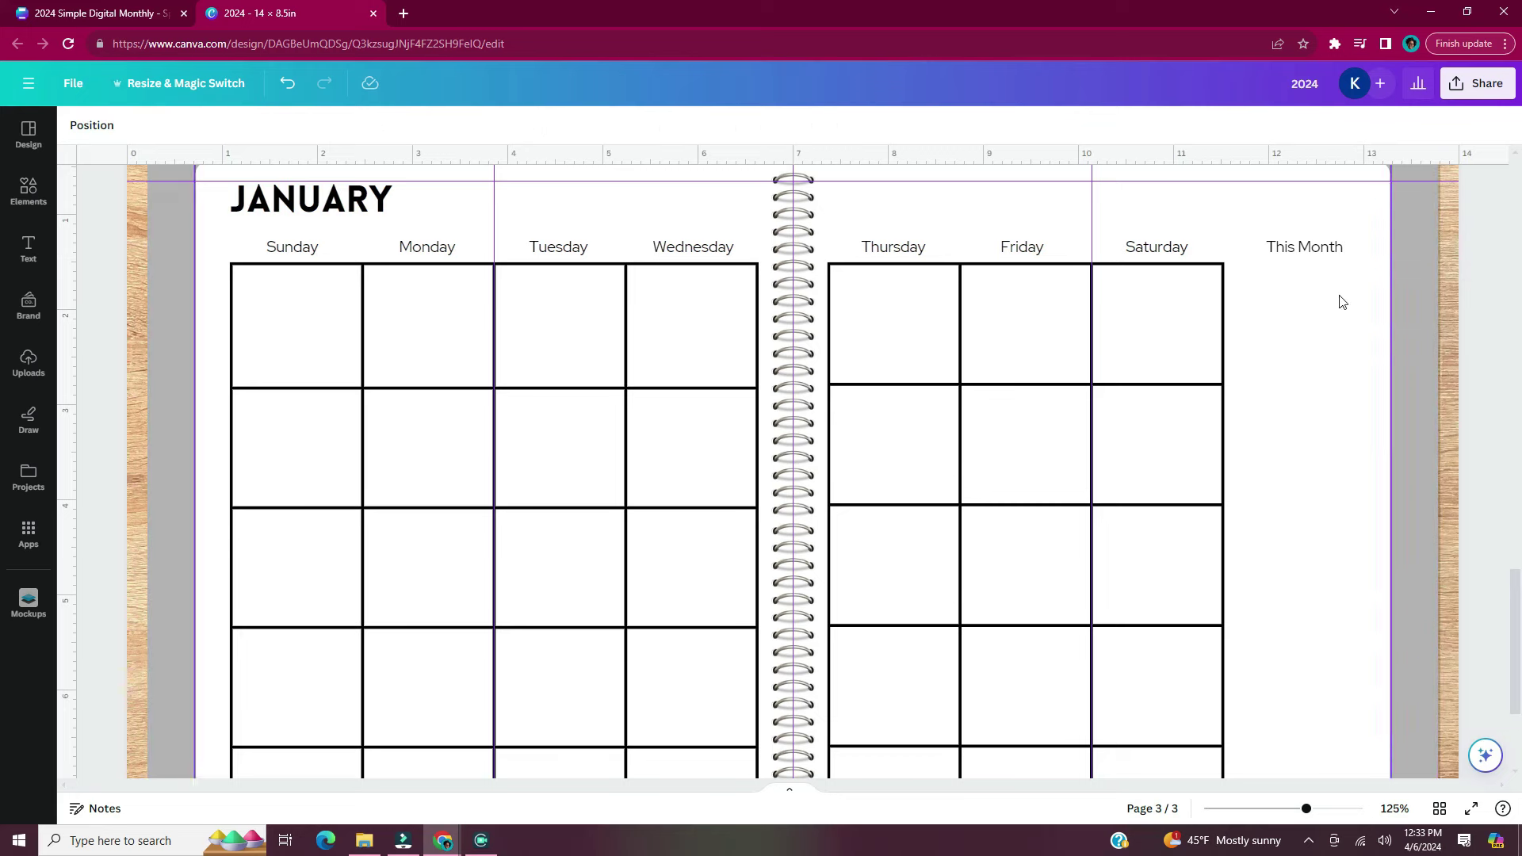
Place a copy of the This Month label about halfway down the side column and change its text to "Next Month"
left_click_drag(1320, 252, 1300, 543)
left_click(1296, 537)
double_click(1296, 537)
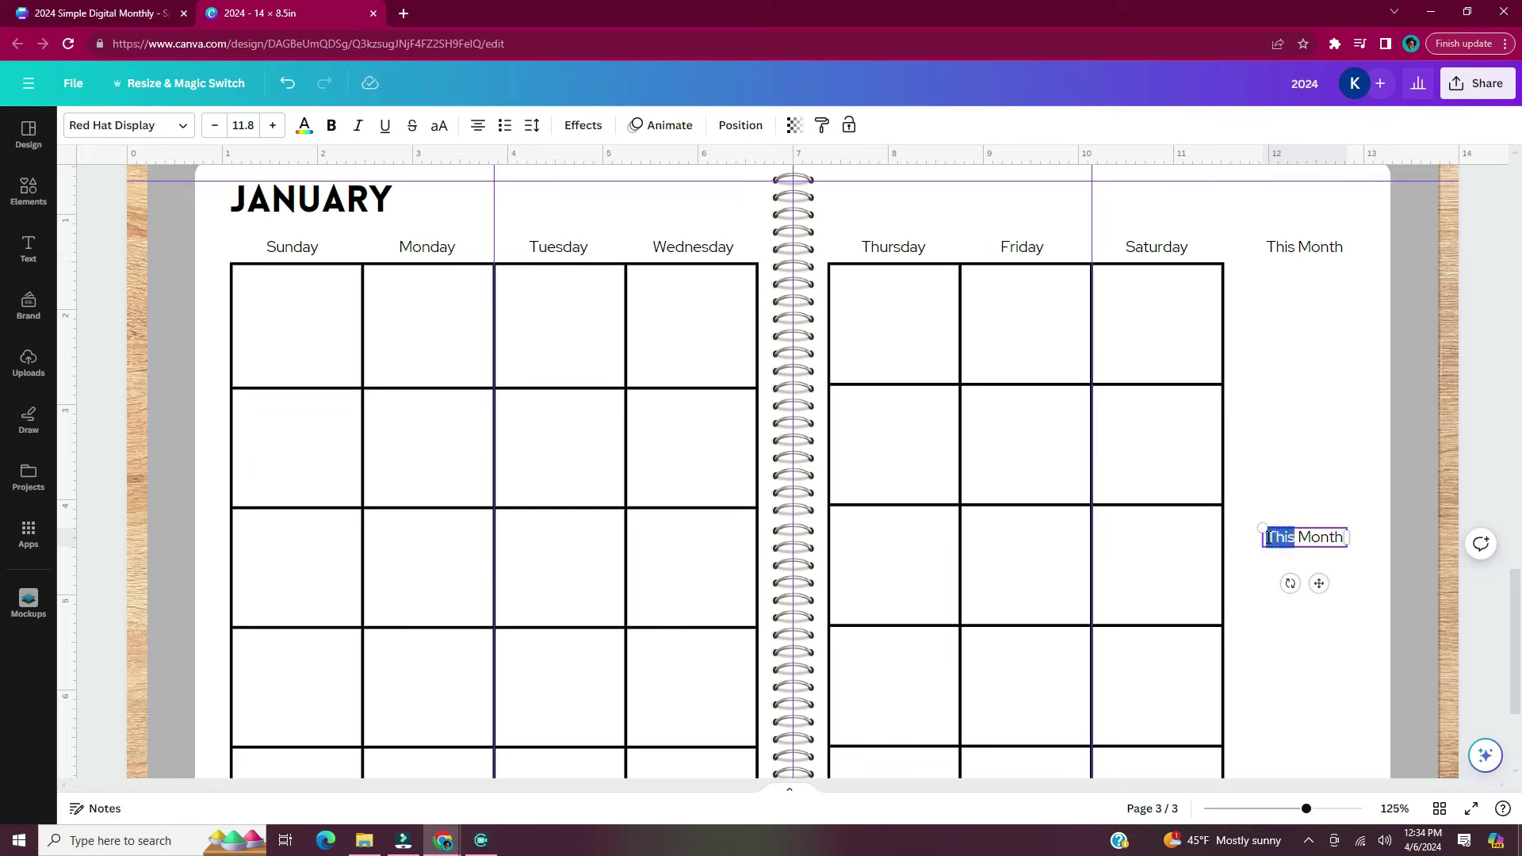
type("Next")
left_click(1475, 429)
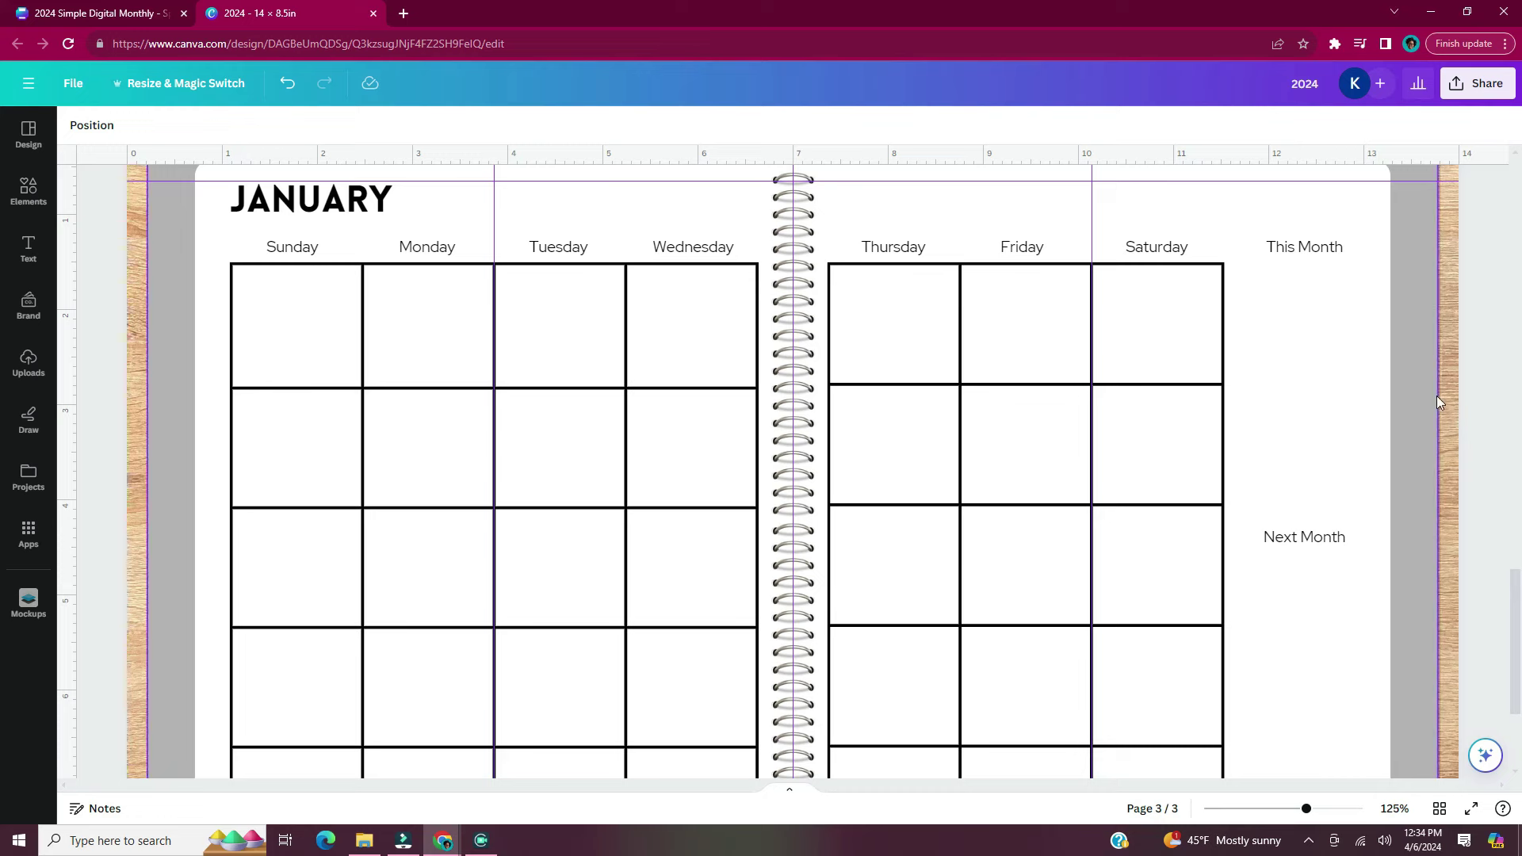
Add a square shape to the January calendar page
key("r")
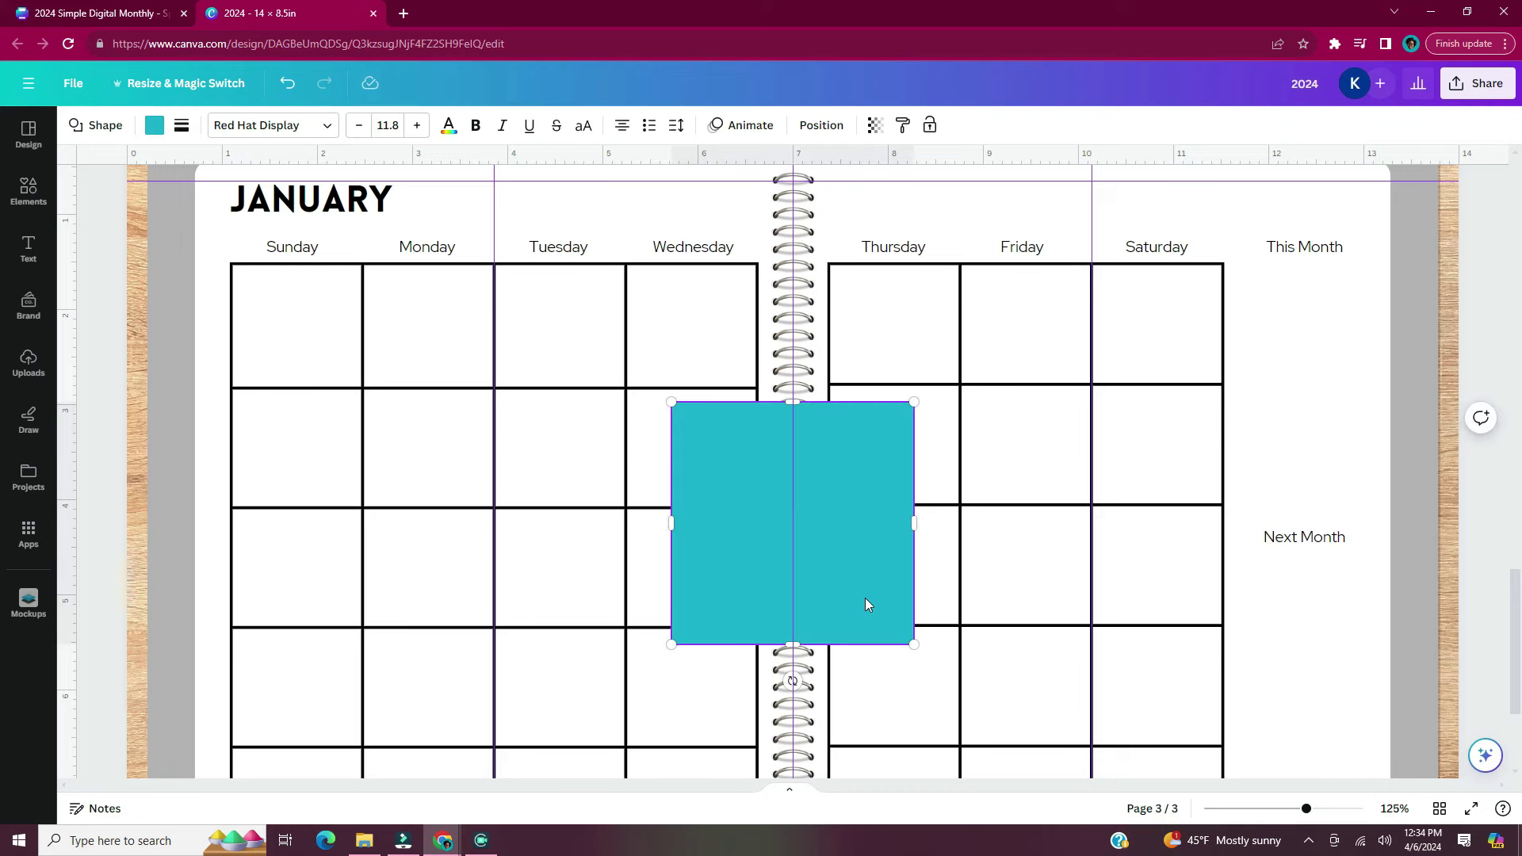